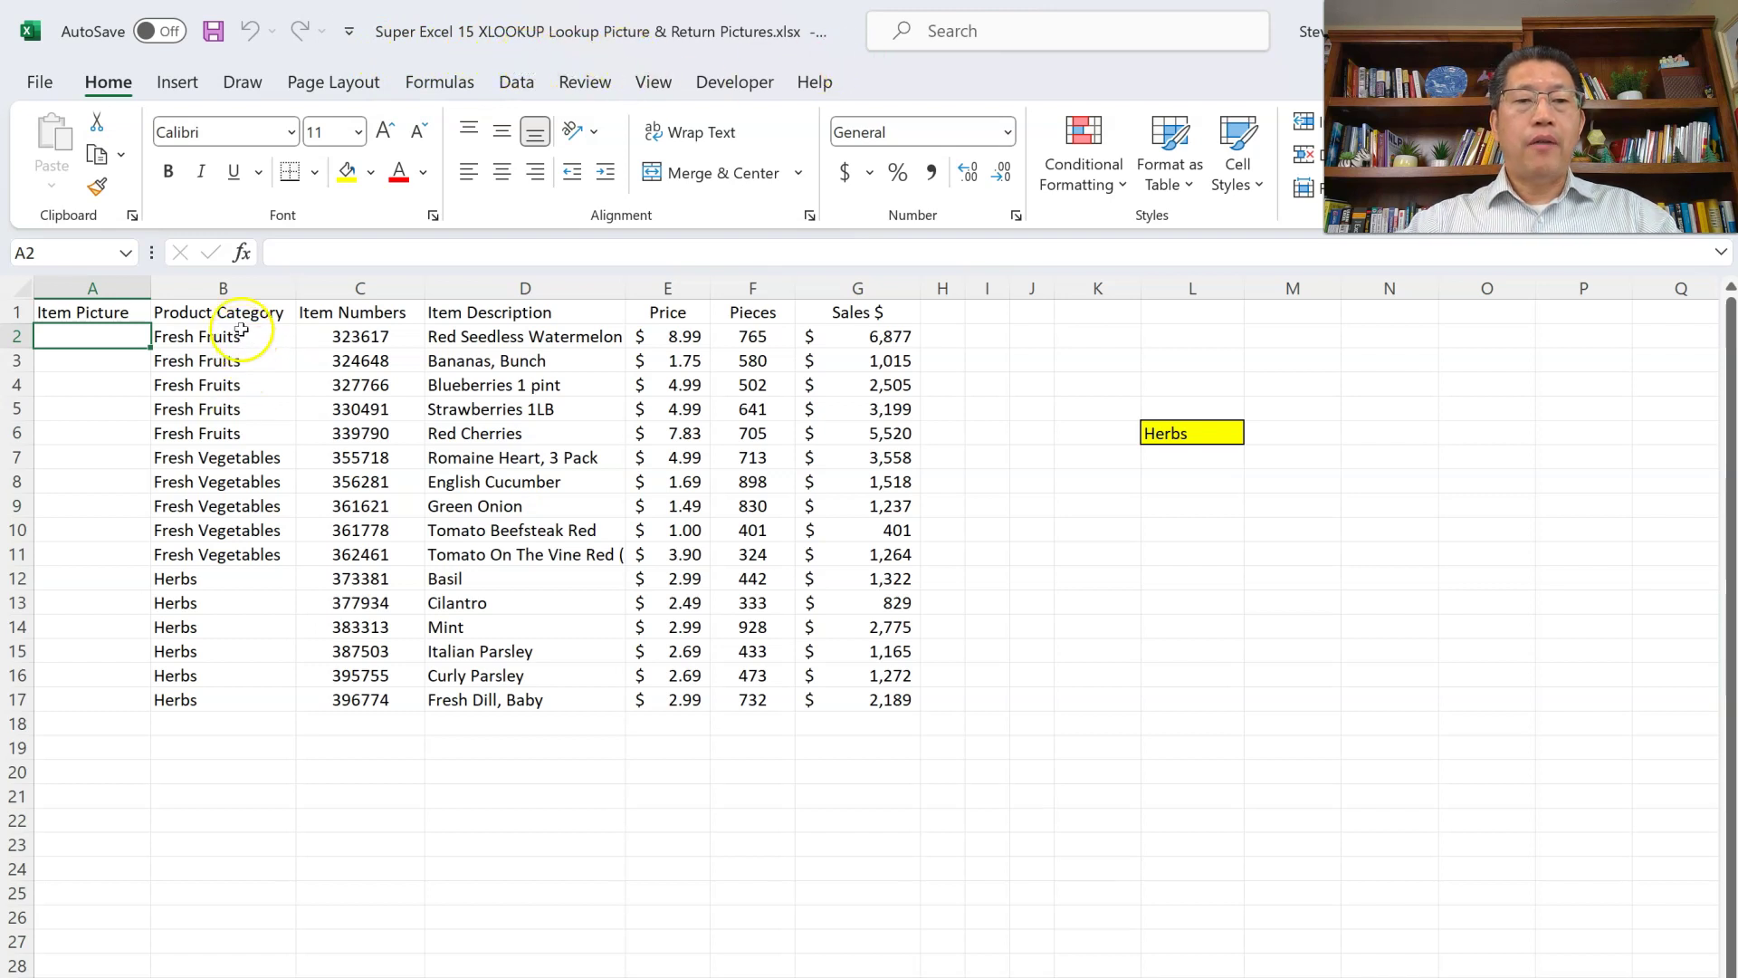
Review the Sales sheet's headers, Item Picture and Item Description columns, and the pictures, numbers and descriptions on the Item List sheet.
{"action": "left_click_drag", "start_coordinate": [242, 314], "coordinate": [851, 323]}
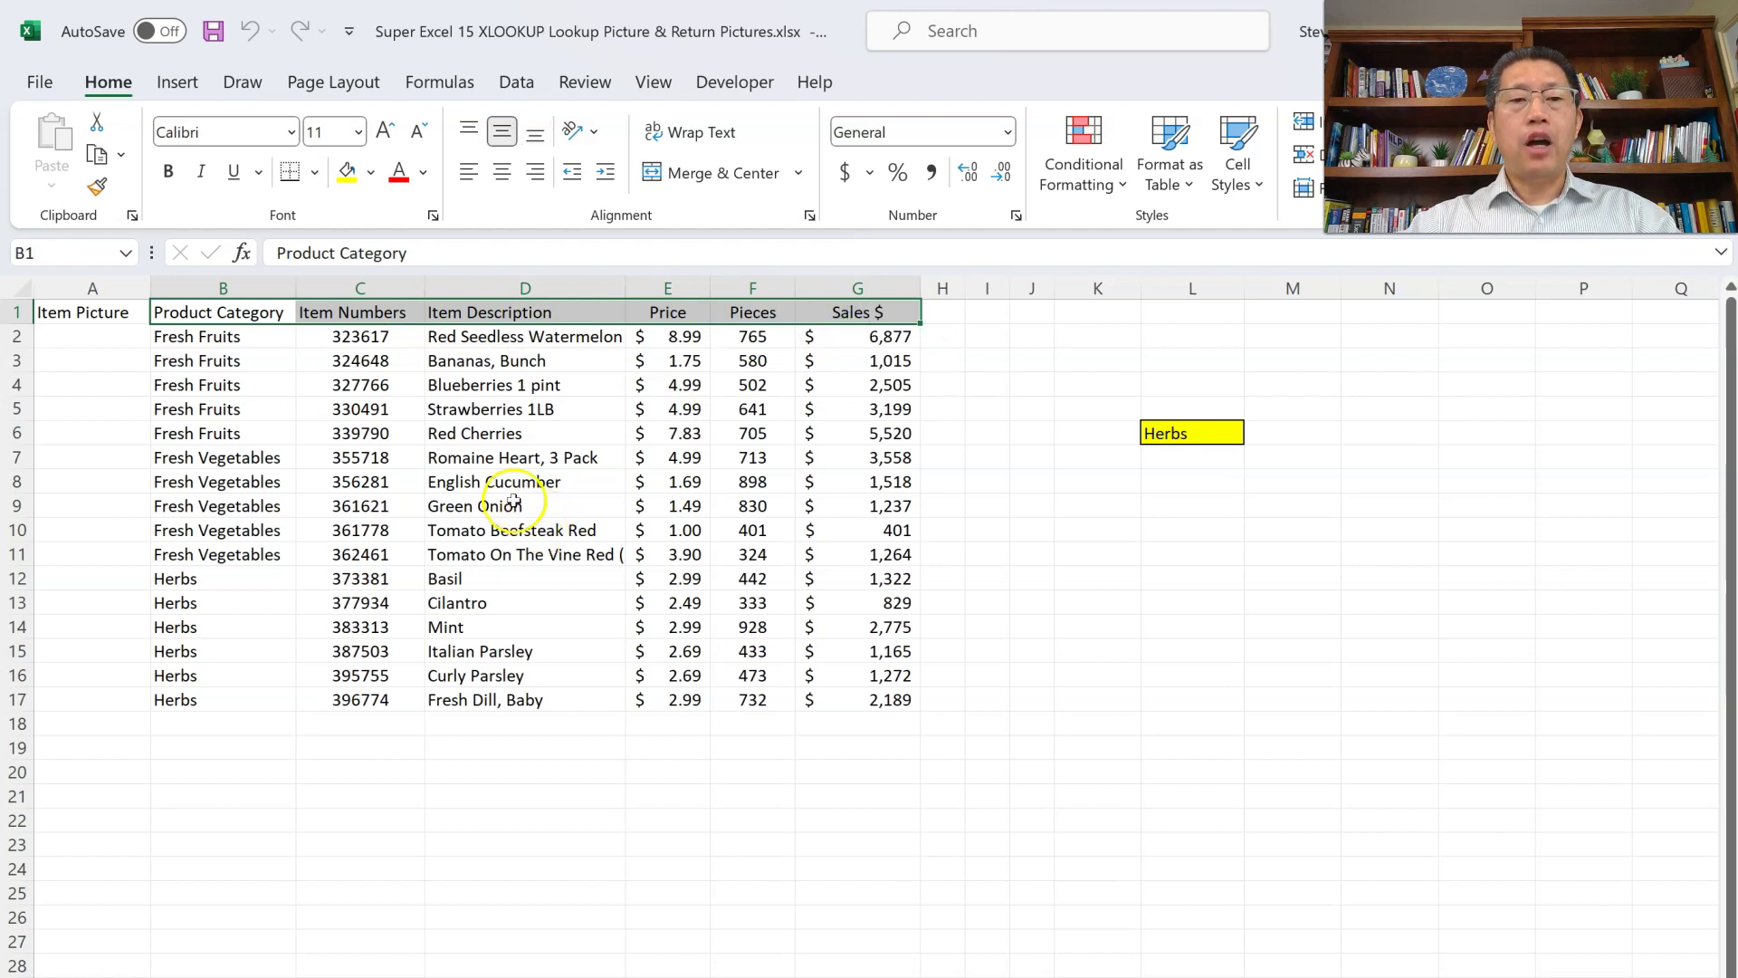
{"action": "left_click_drag", "start_coordinate": [99, 340], "coordinate": [94, 691]}
{"action": "left_click_drag", "start_coordinate": [481, 335], "coordinate": [485, 691]}
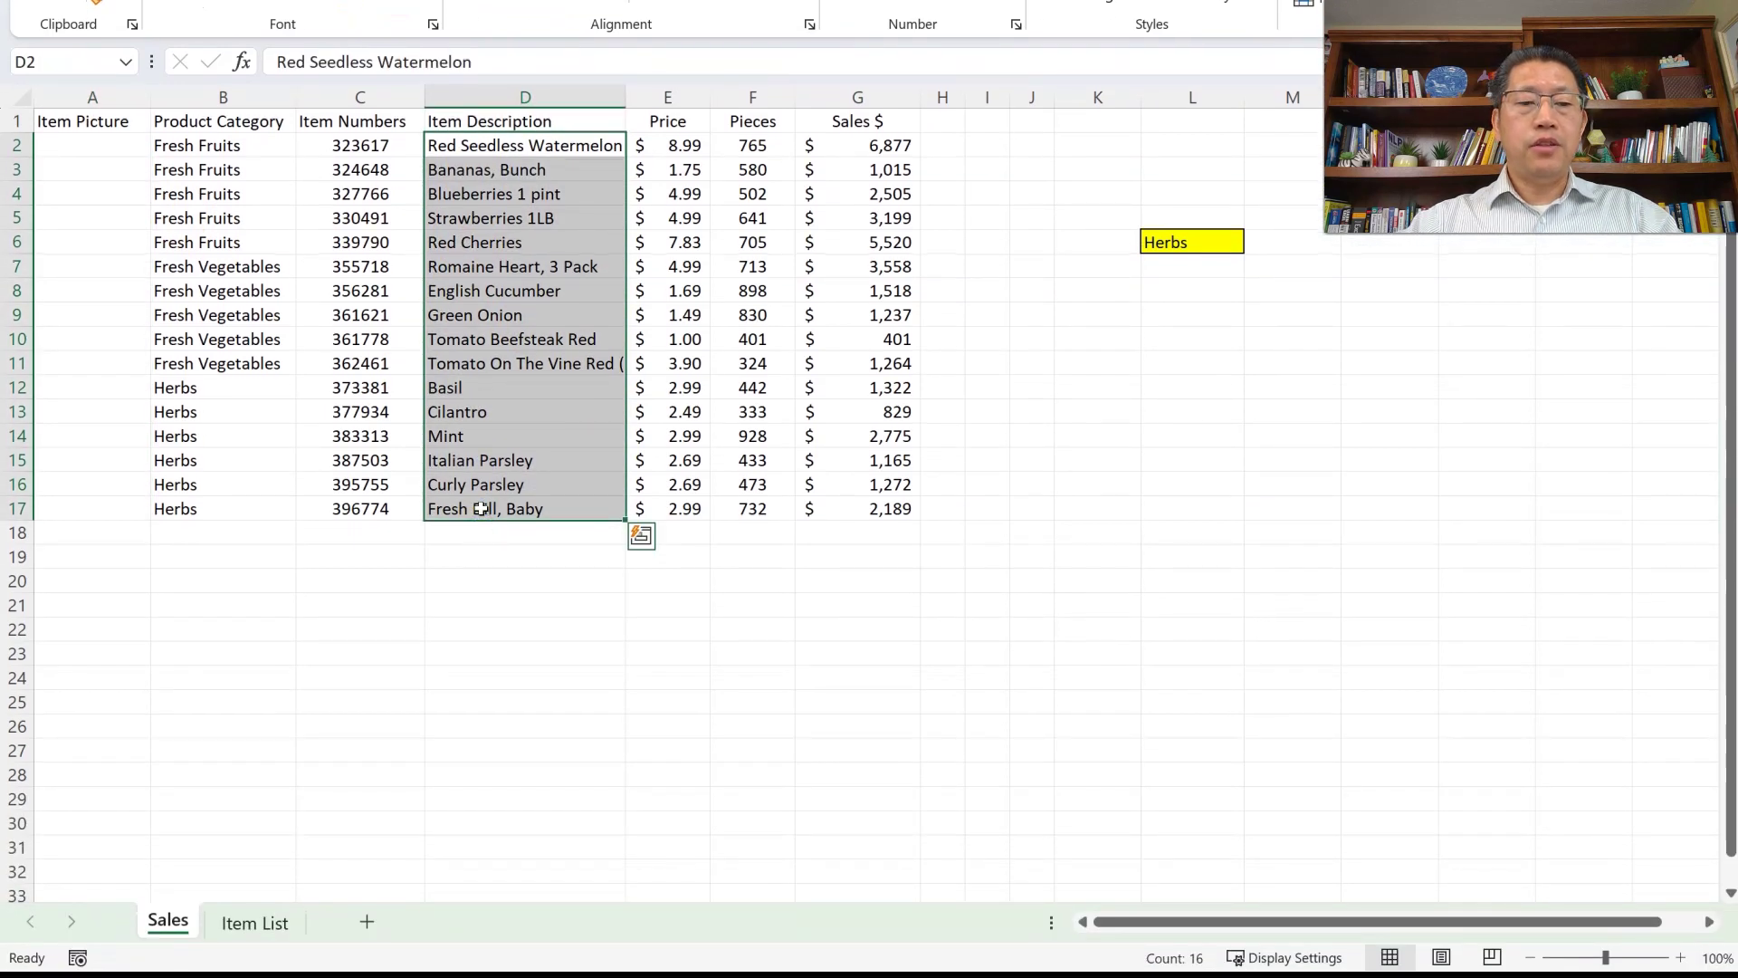
{"action": "left_click", "coordinate": [256, 924]}
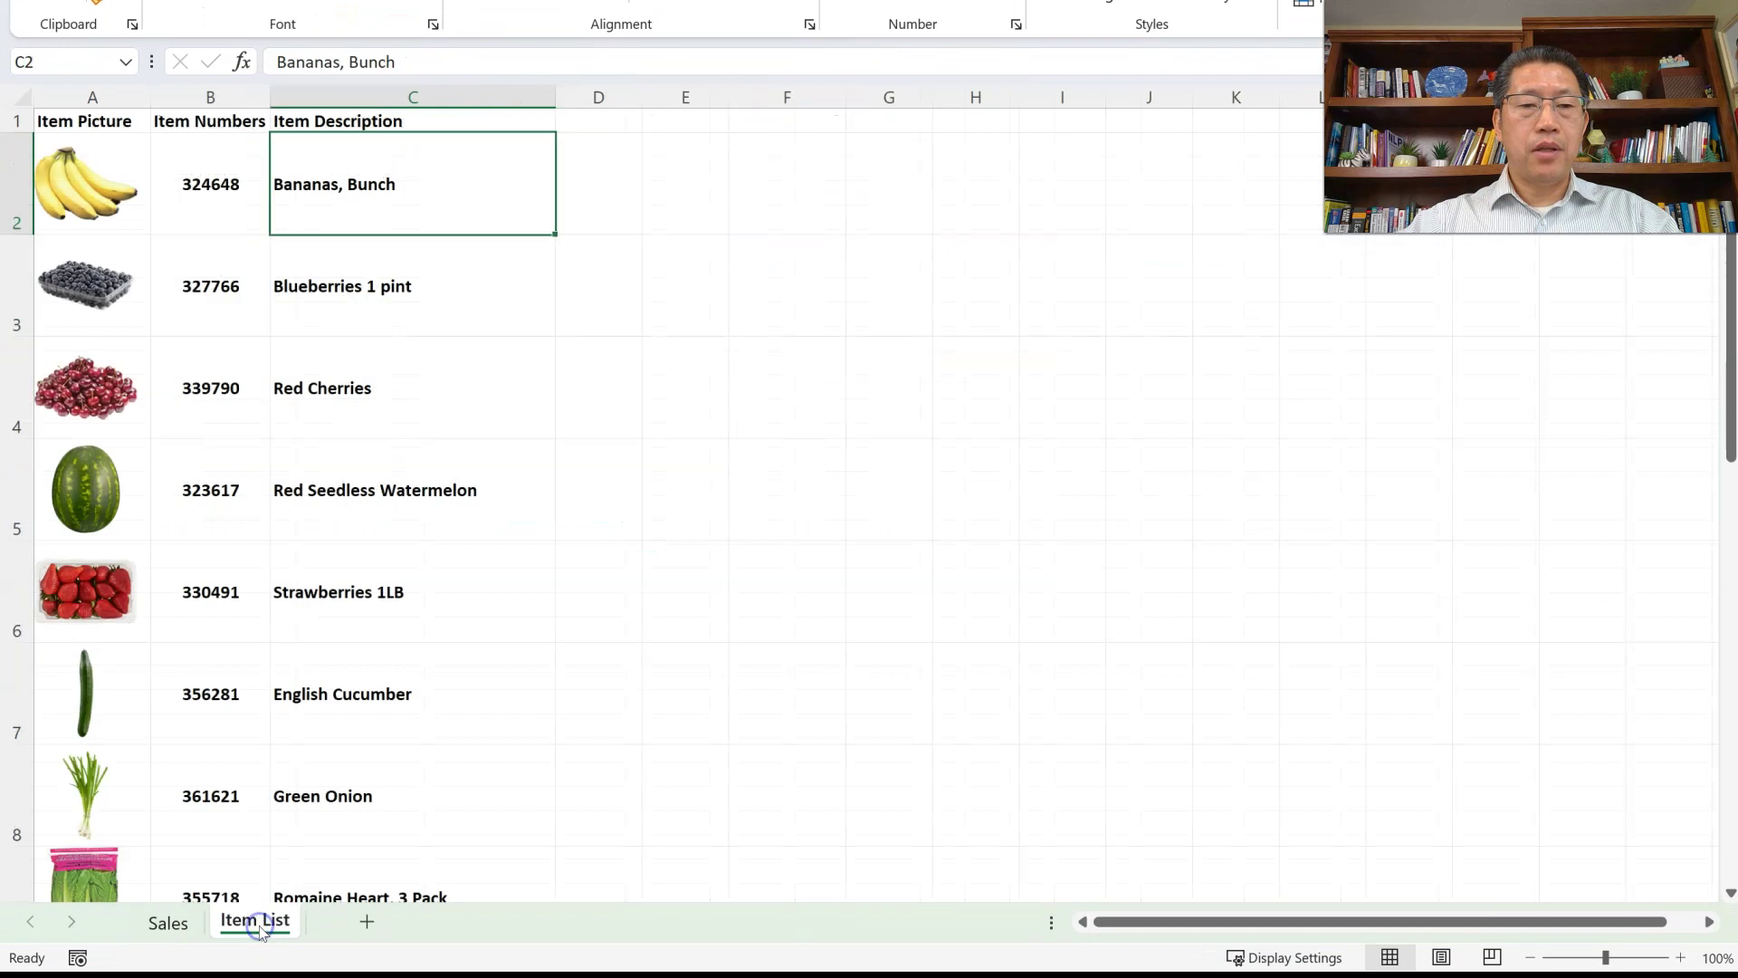
{"action": "left_click_drag", "start_coordinate": [232, 163], "coordinate": [365, 588]}
{"action": "left_click_drag", "start_coordinate": [85, 190], "coordinate": [97, 480]}
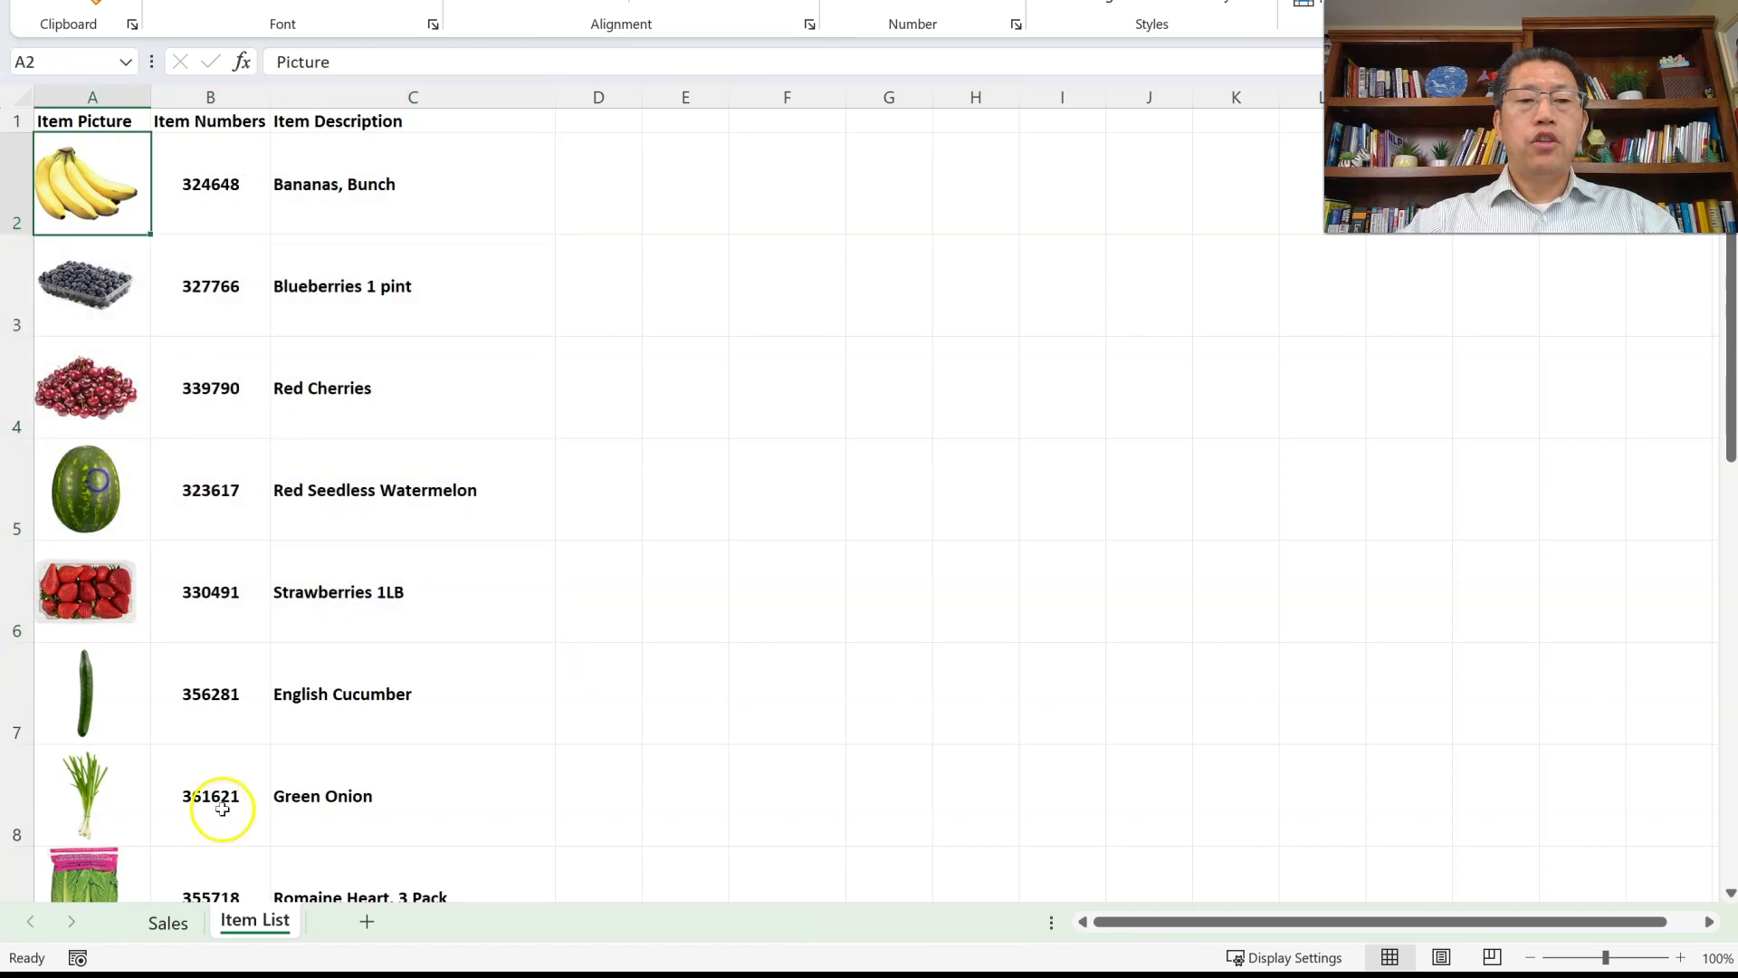
Compare the item number in Sales cell C2 with the item numbers and pictures listed on the Item List sheet.
{"action": "left_click", "coordinate": [169, 921]}
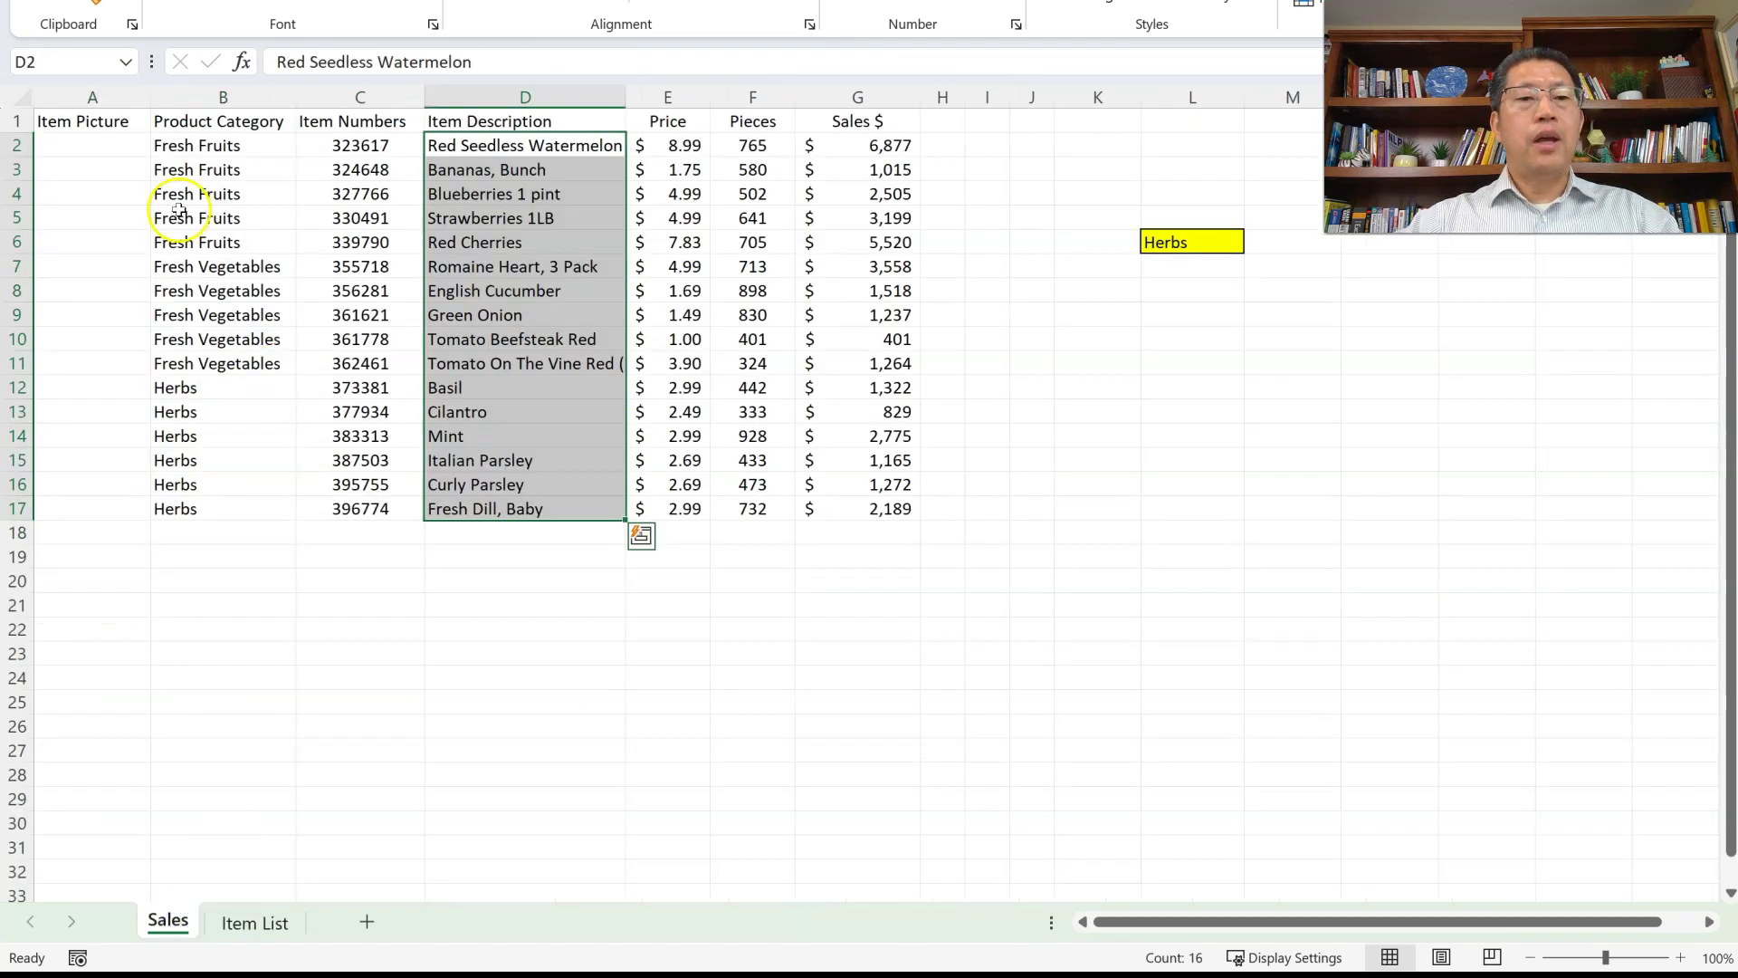
{"action": "left_click", "coordinate": [117, 148]}
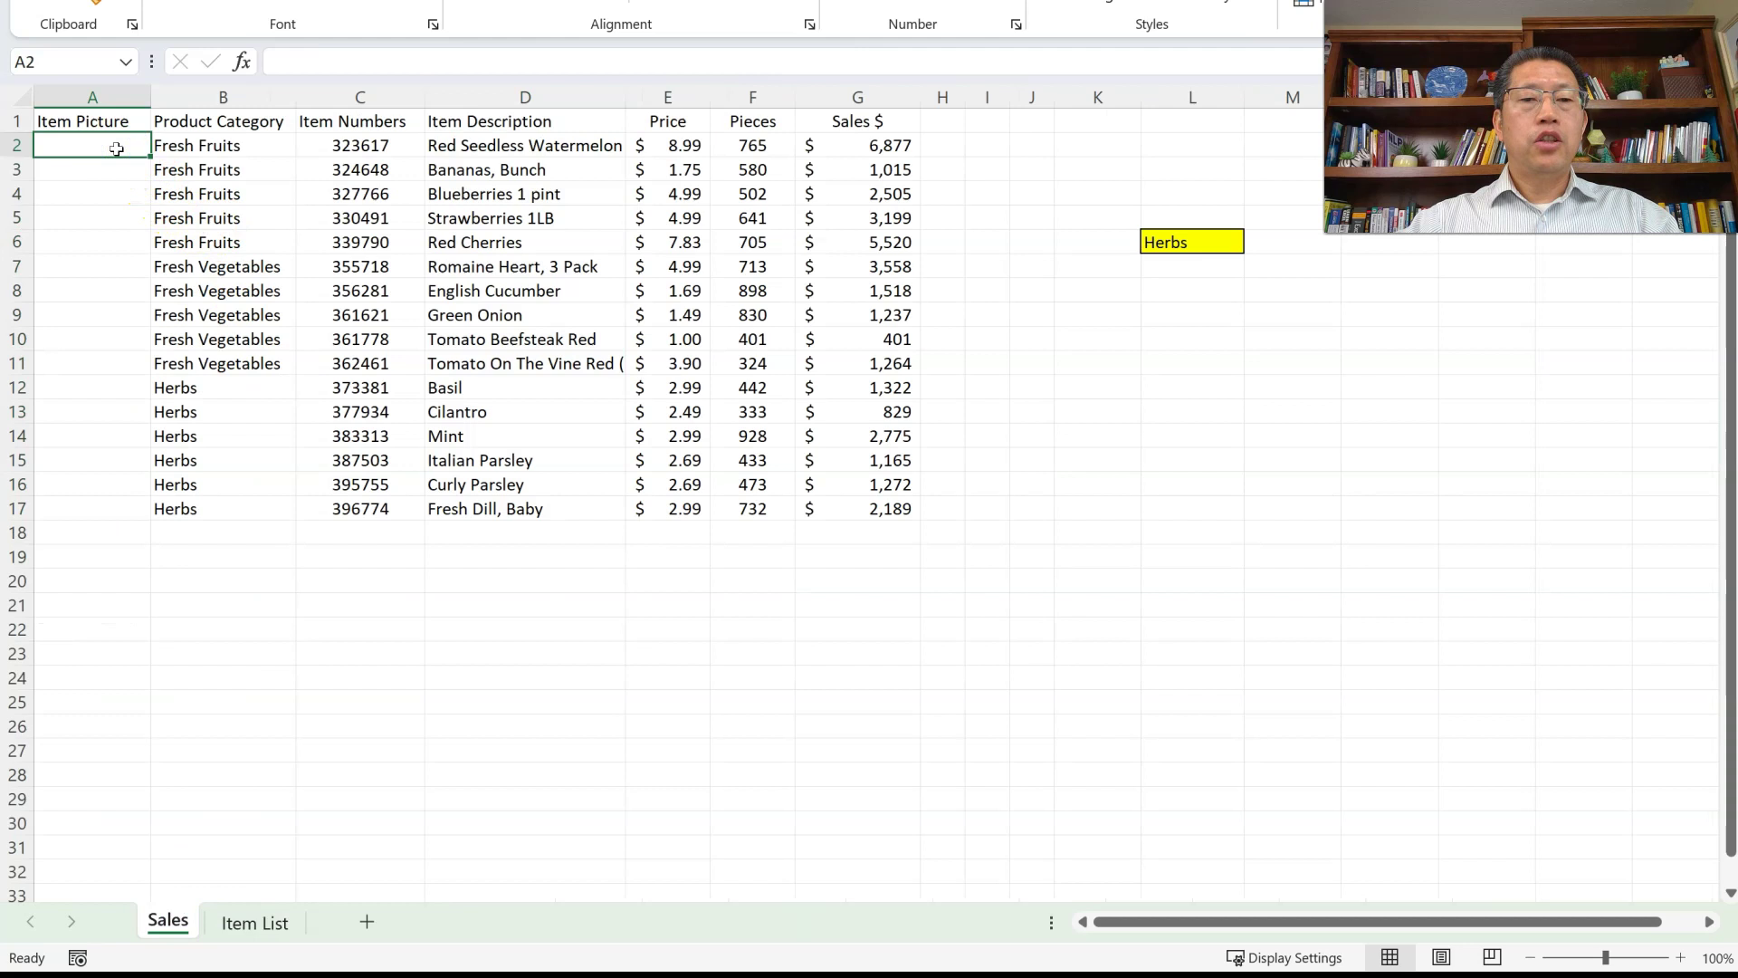
{"action": "left_click", "coordinate": [339, 148]}
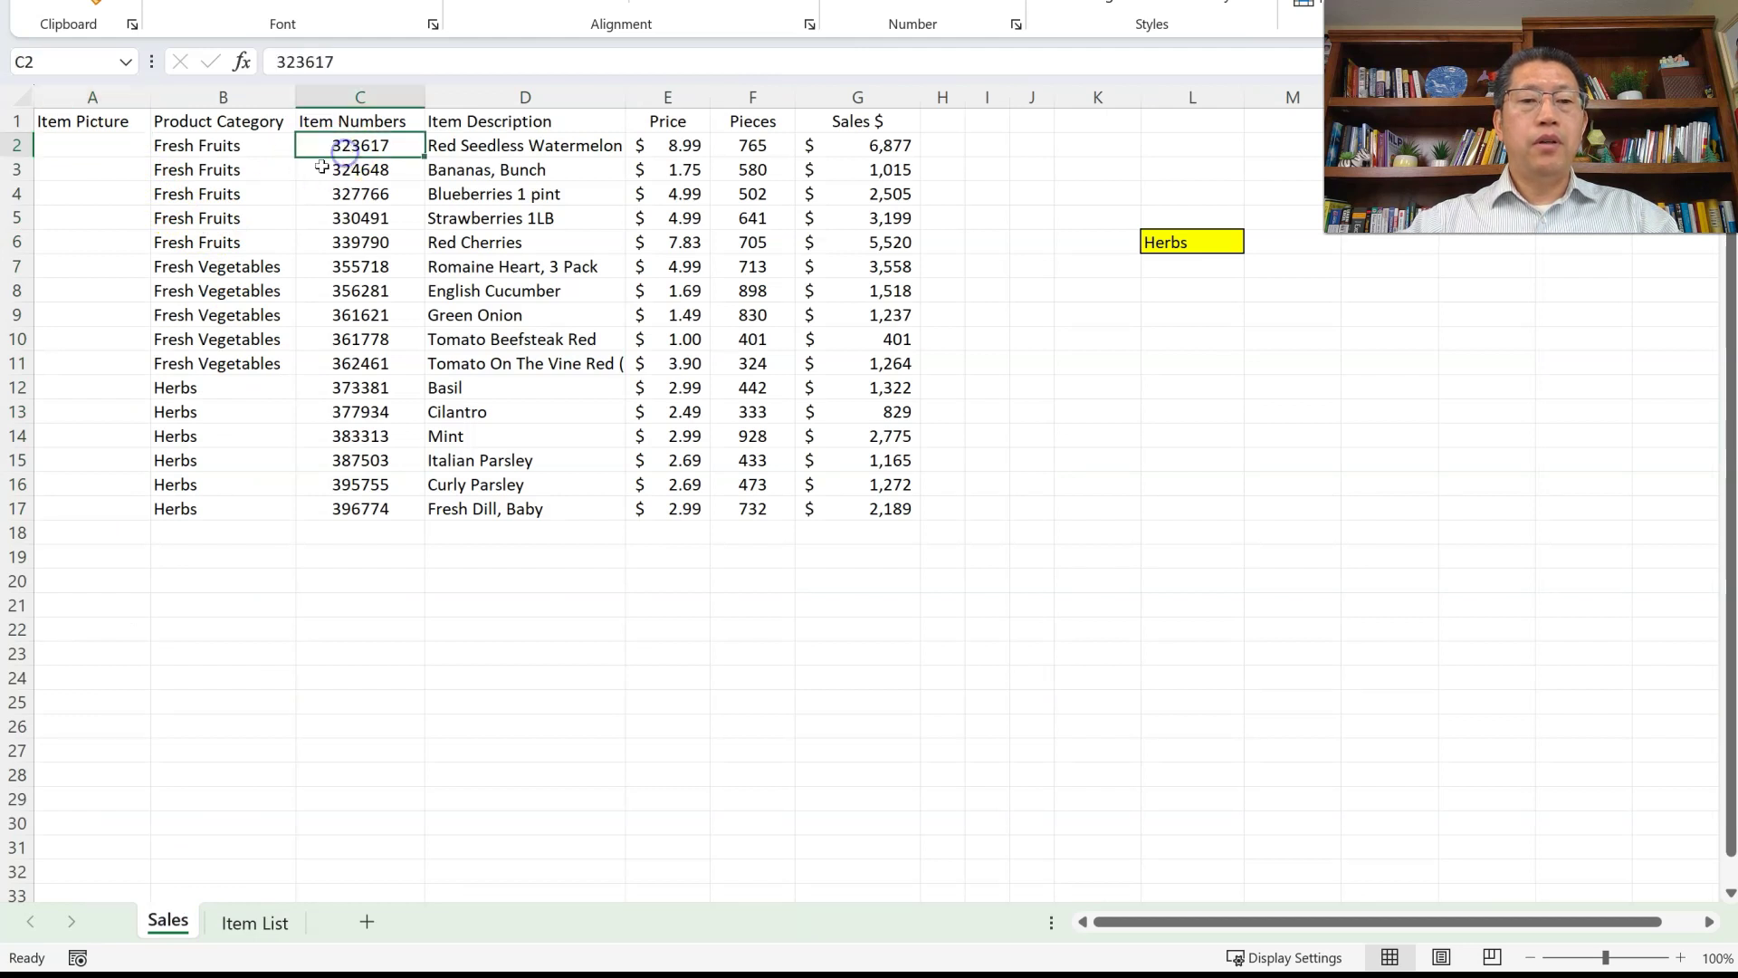
{"action": "left_click", "coordinate": [250, 918]}
{"action": "left_click_drag", "start_coordinate": [223, 152], "coordinate": [225, 638]}
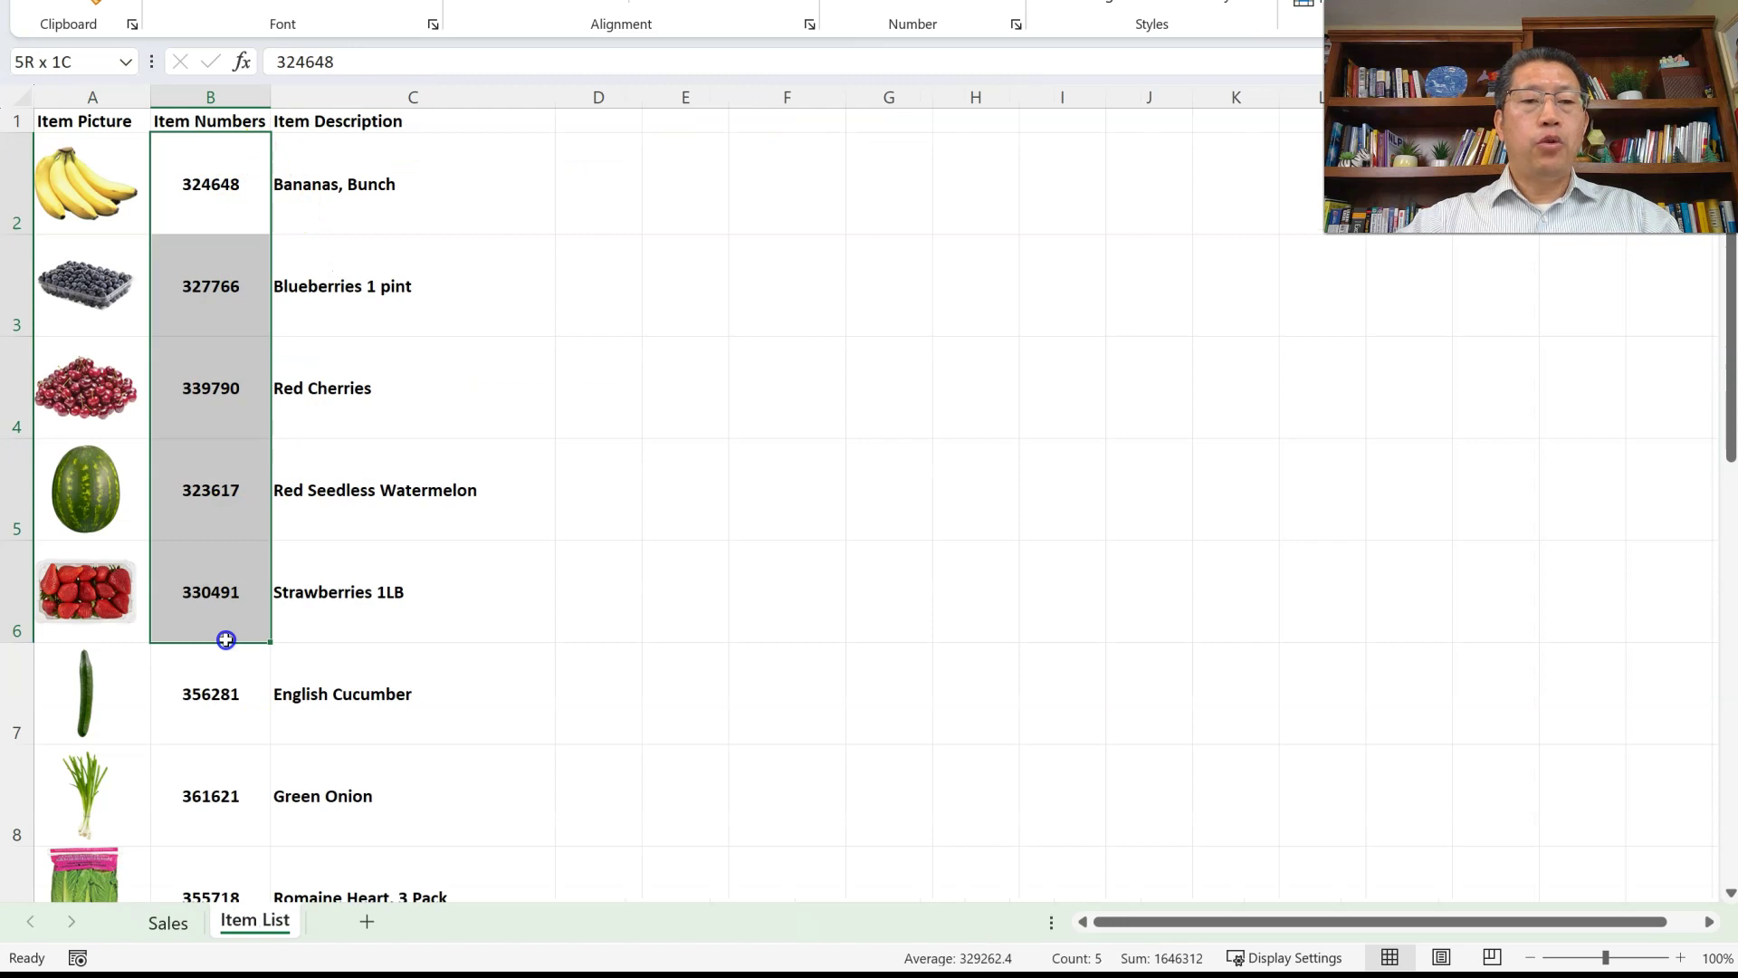
{"action": "left_click_drag", "start_coordinate": [88, 181], "coordinate": [73, 574]}
{"action": "left_click", "coordinate": [99, 206]}
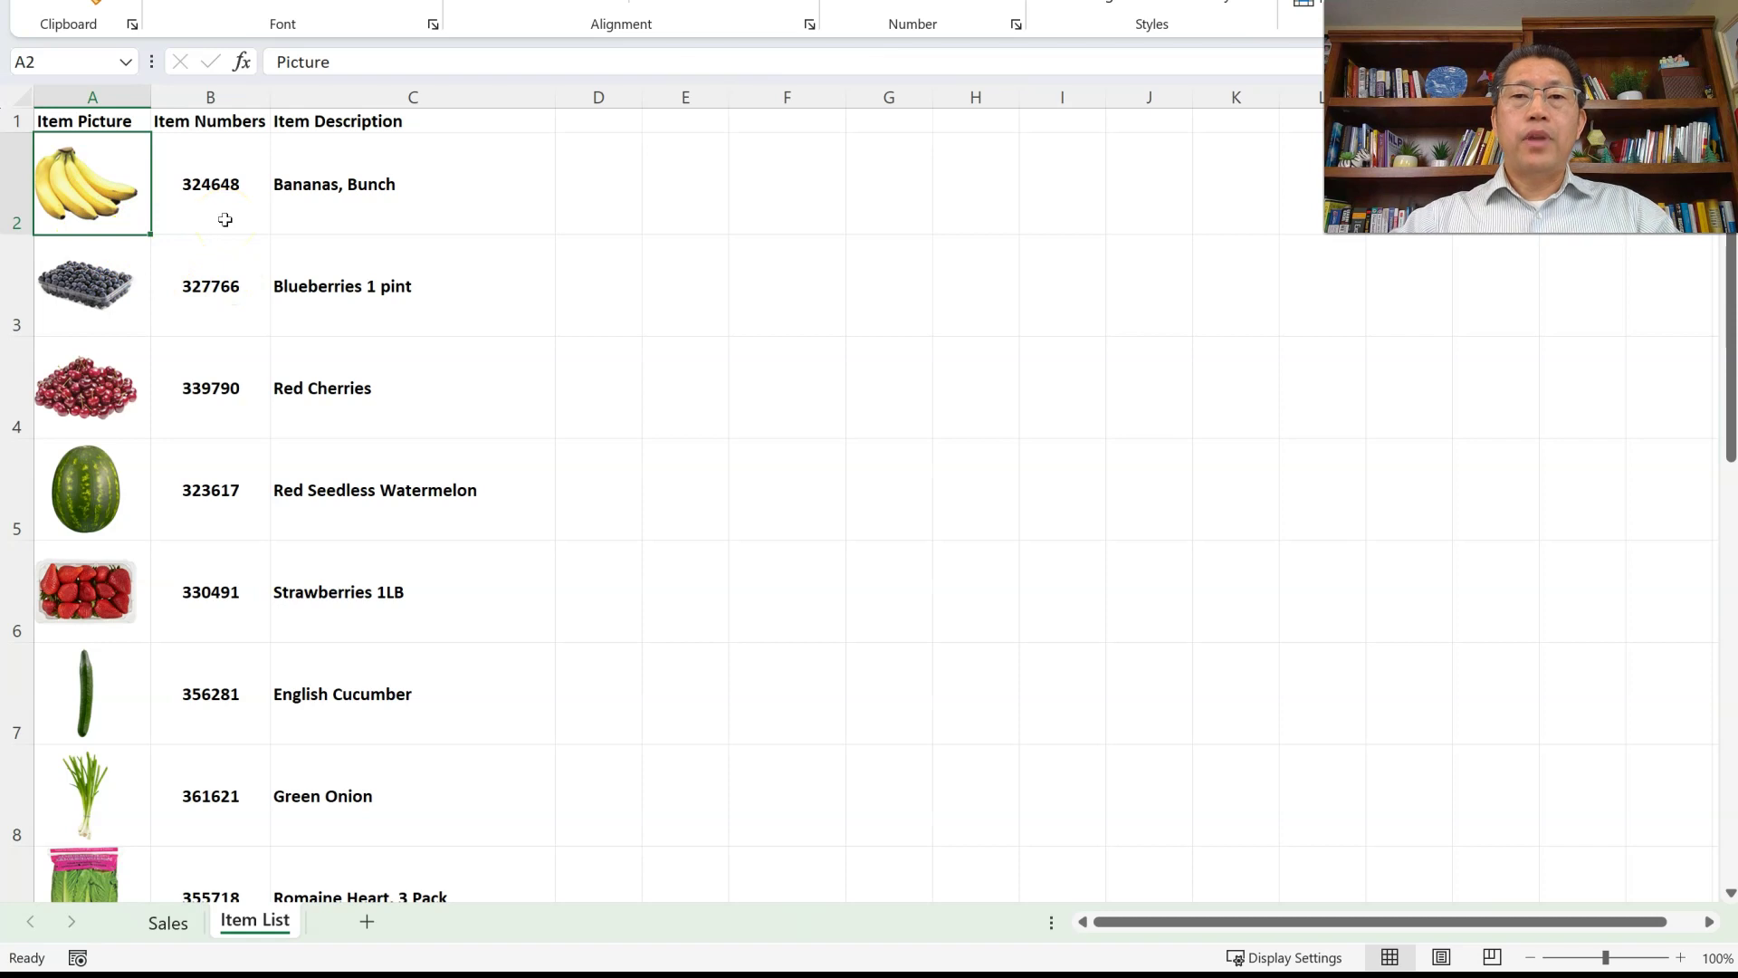
Start an XLOOKUP formula in cell A2 of the Sales sheet with item number cell C2 as the lookup value.
{"action": "left_click", "coordinate": [167, 921]}
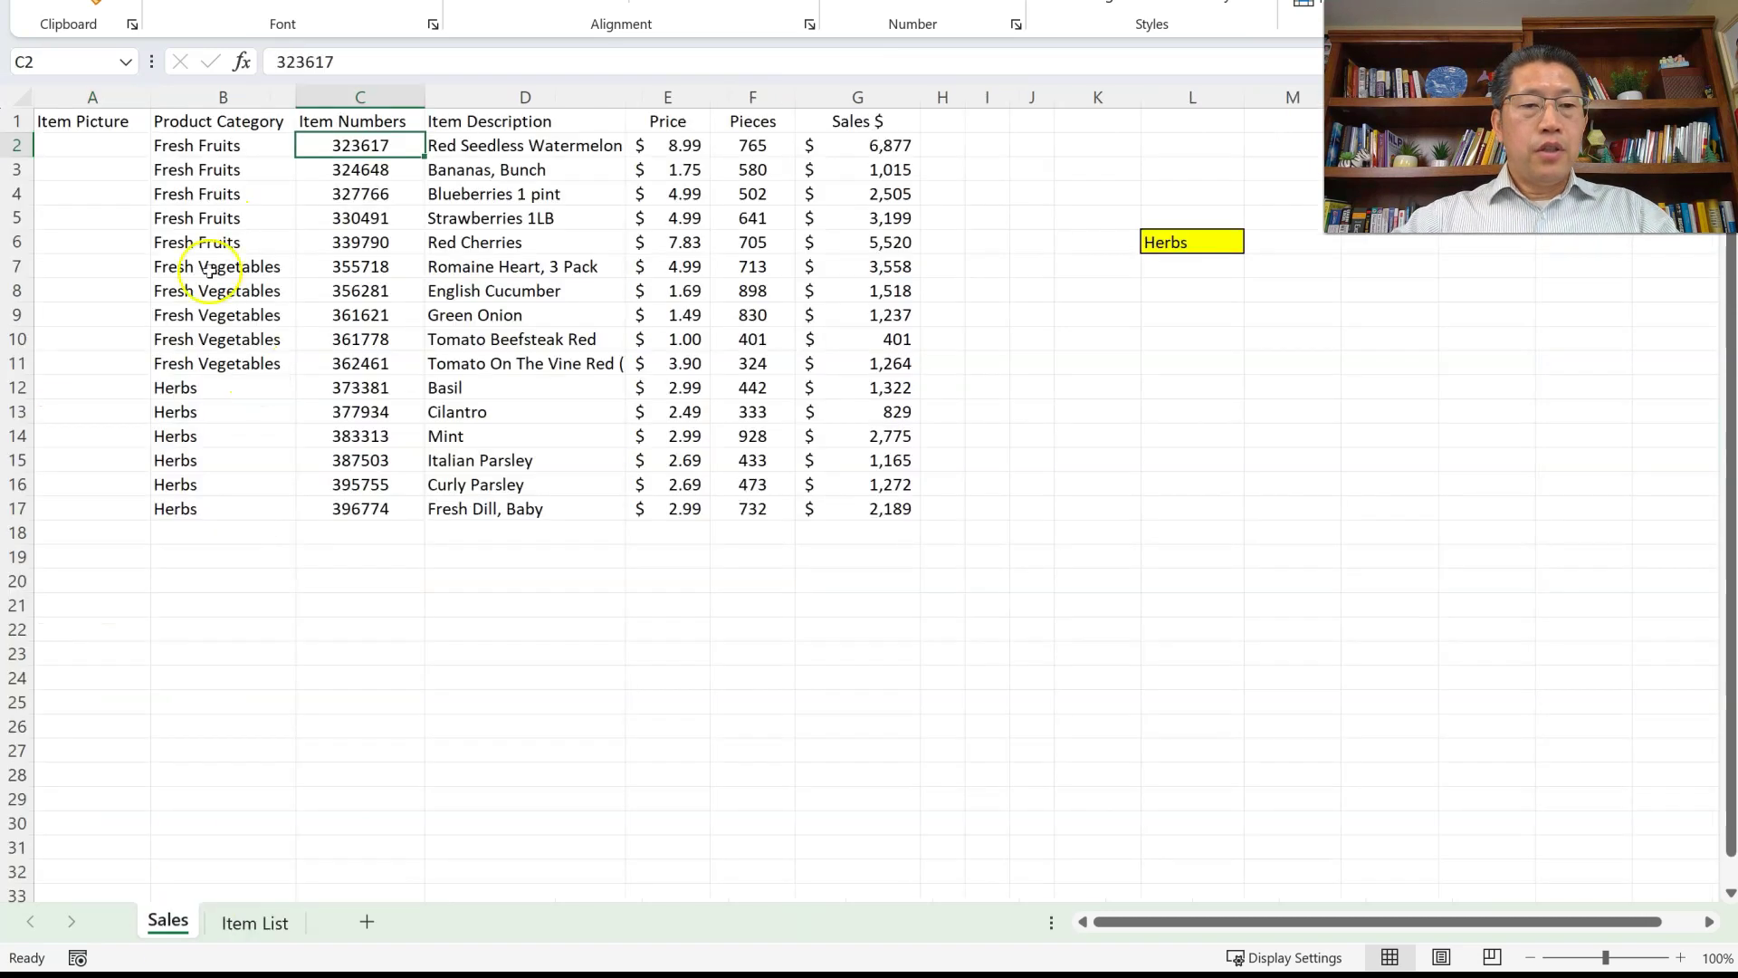
{"action": "left_click", "coordinate": [84, 150]}
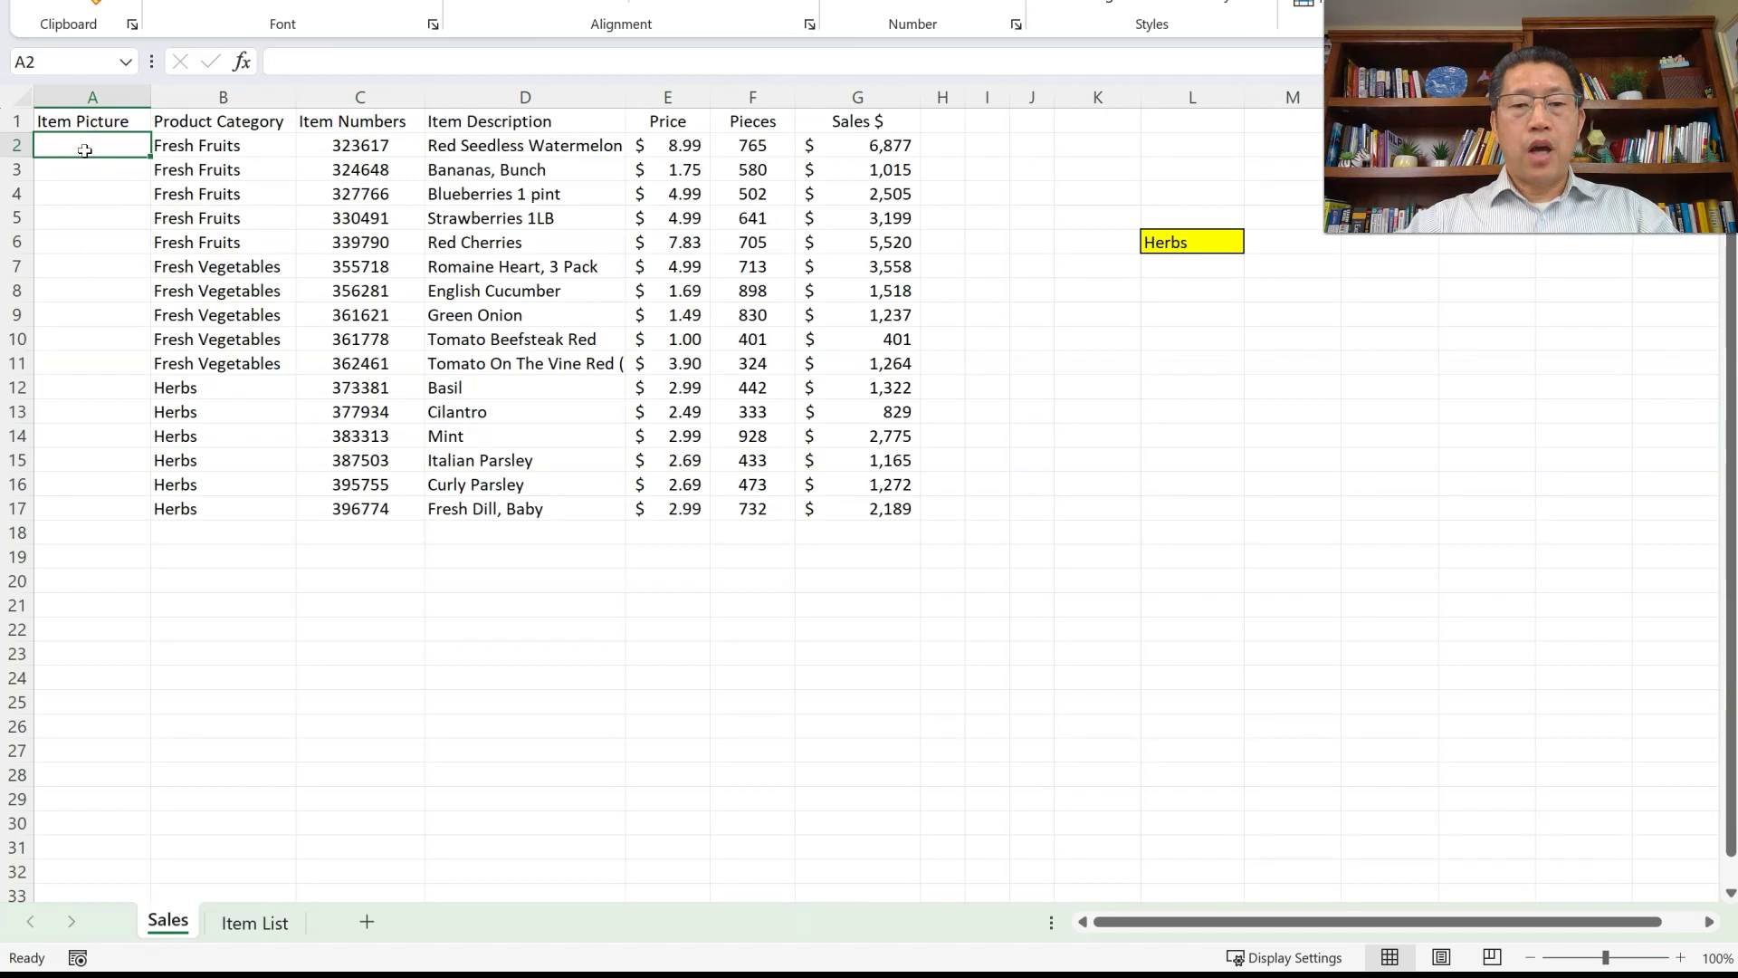
{"action": "type", "text": "="}
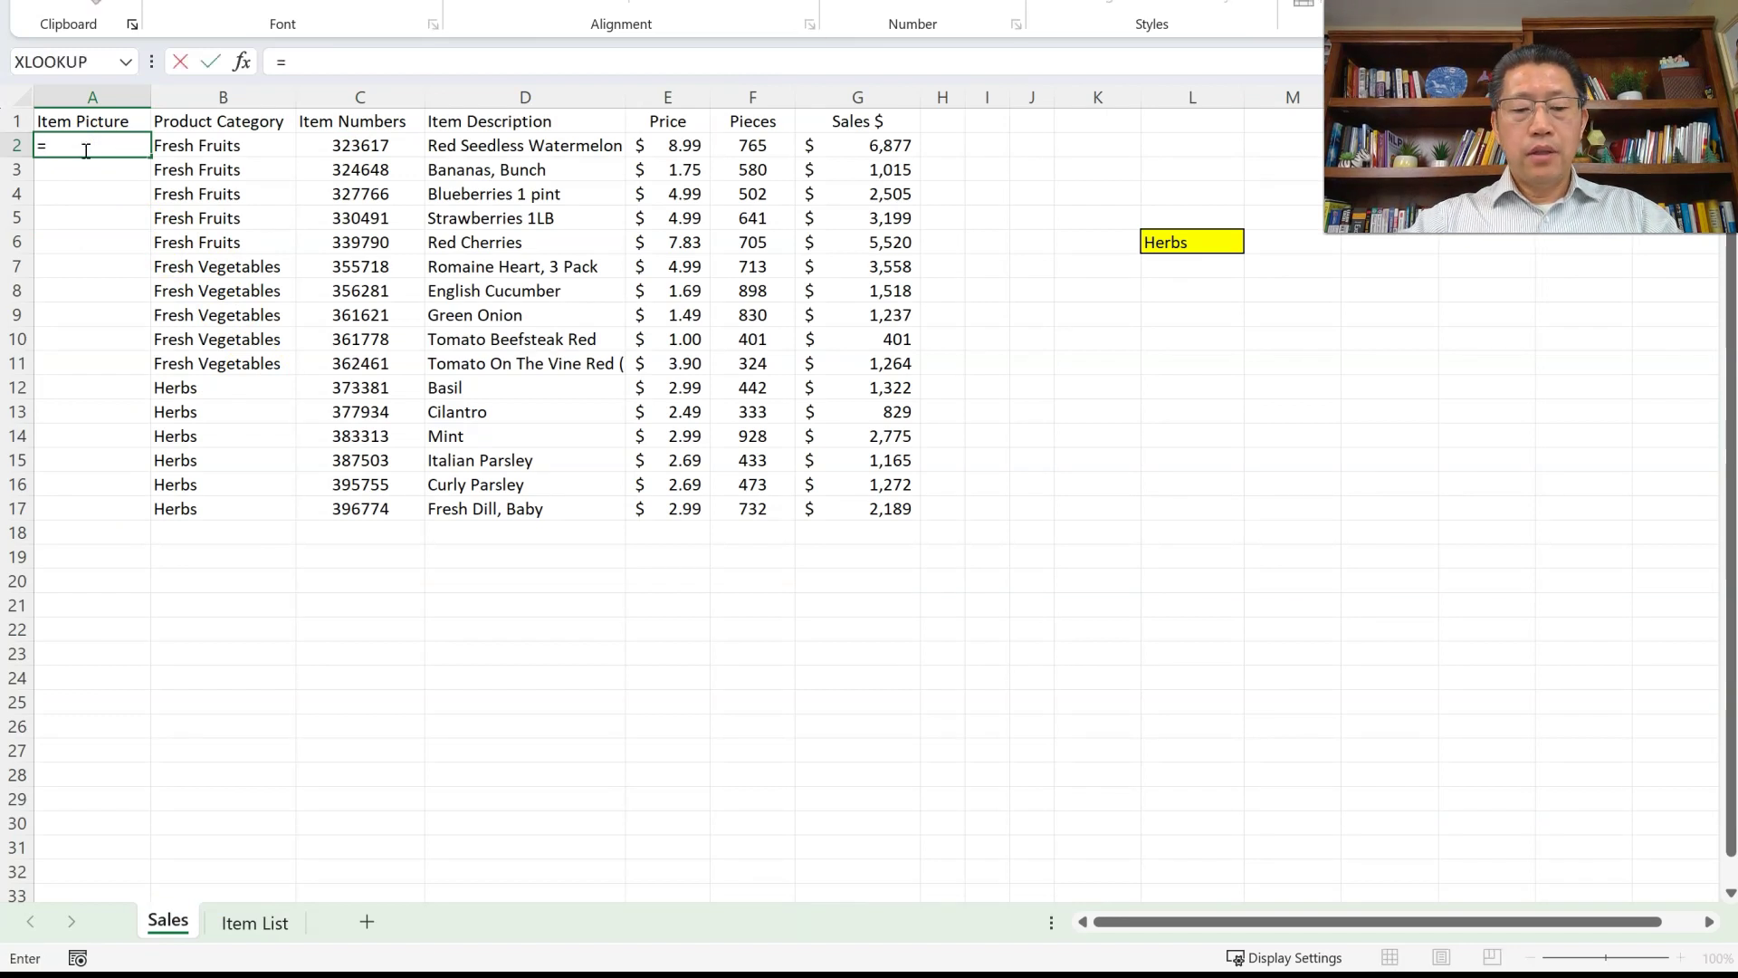
{"action": "type", "text": "xl"}
{"action": "key", "text": "Tab"}
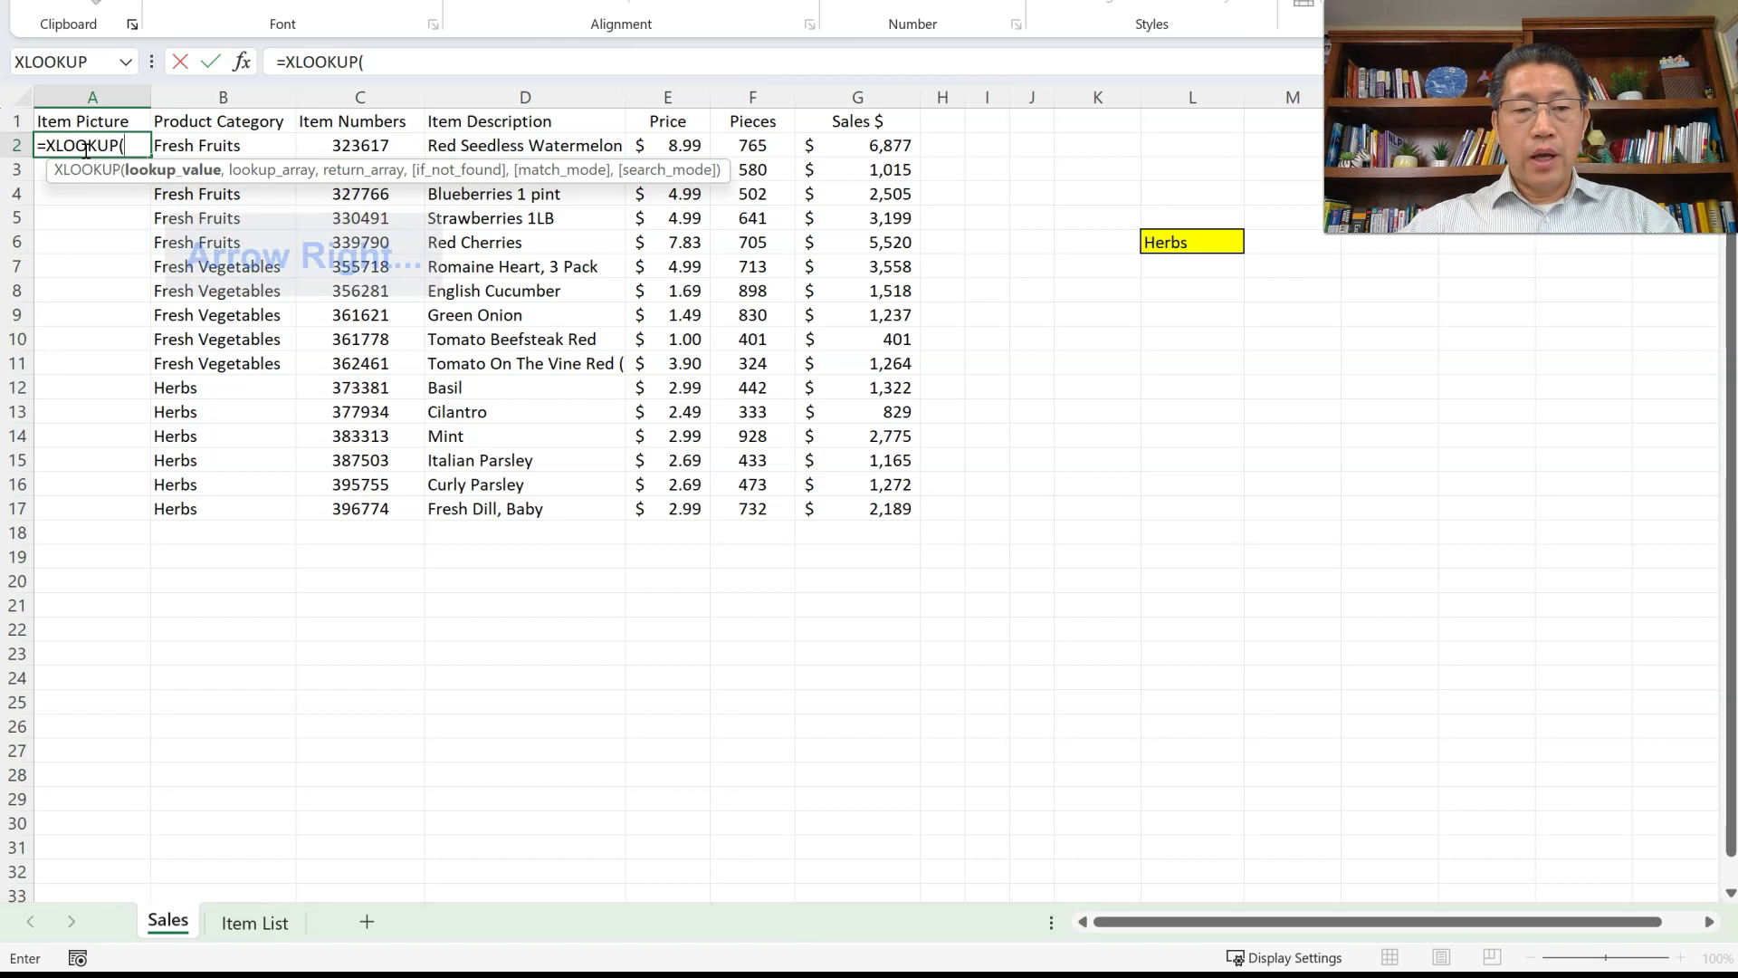
{"action": "key", "text": "Right"}
{"action": "key", "text": "Right"}
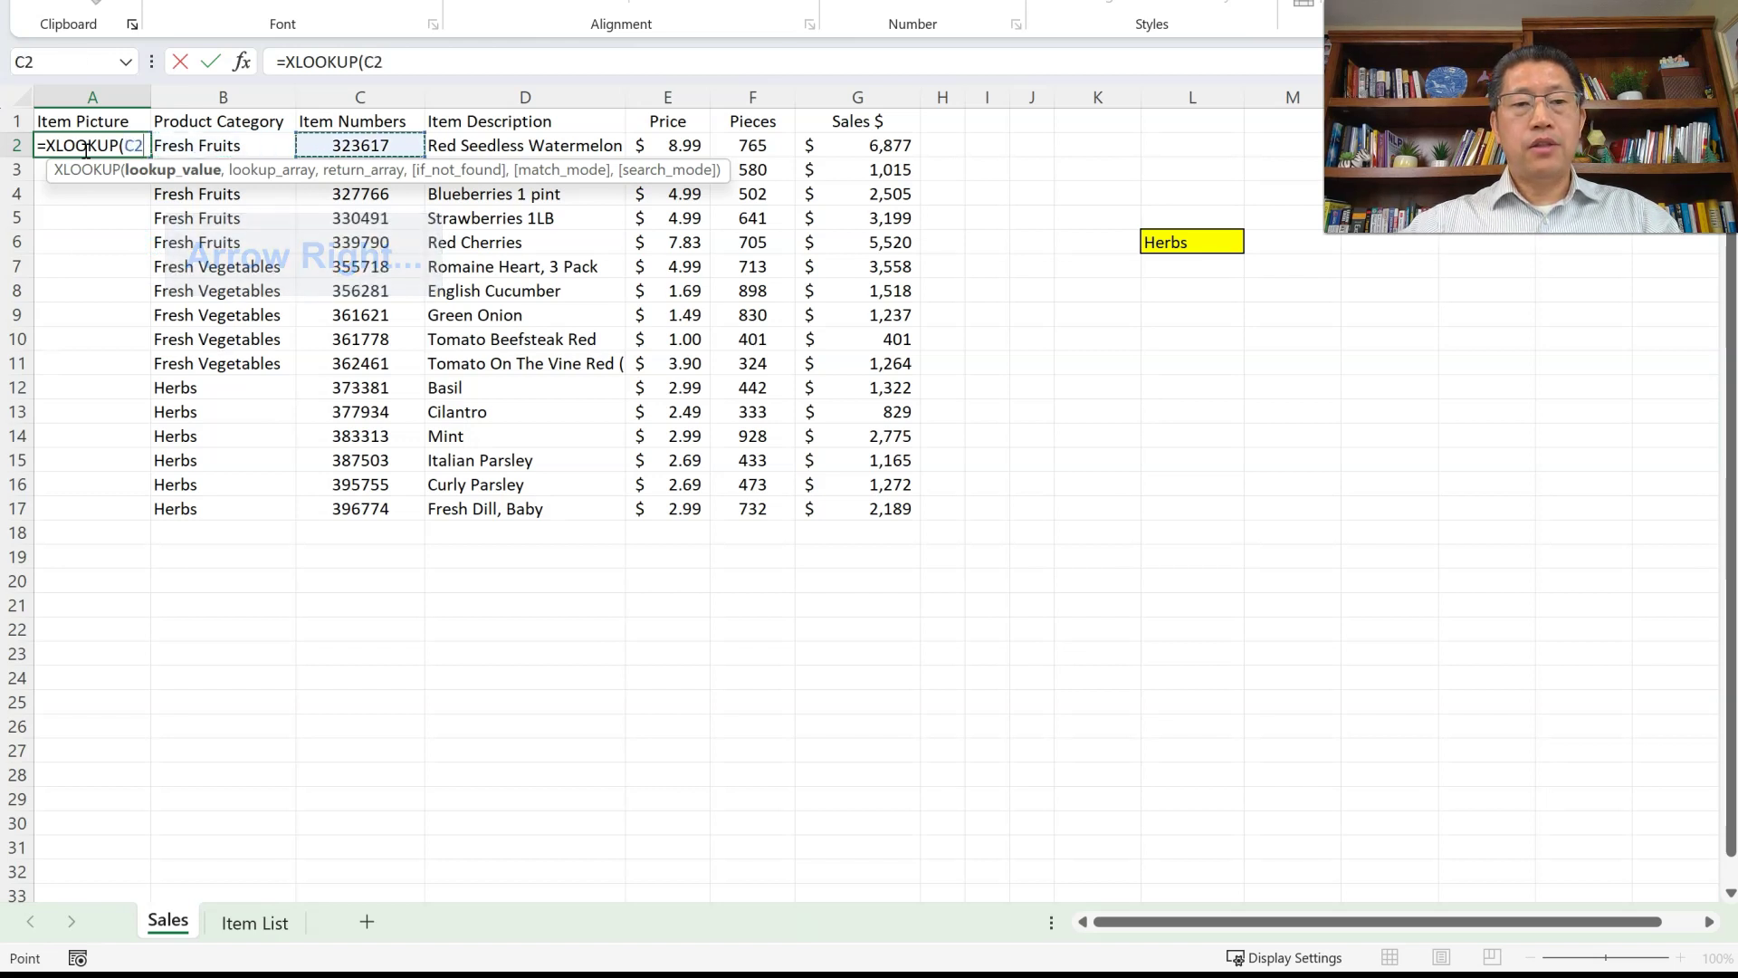
{"action": "type", "text": ","}
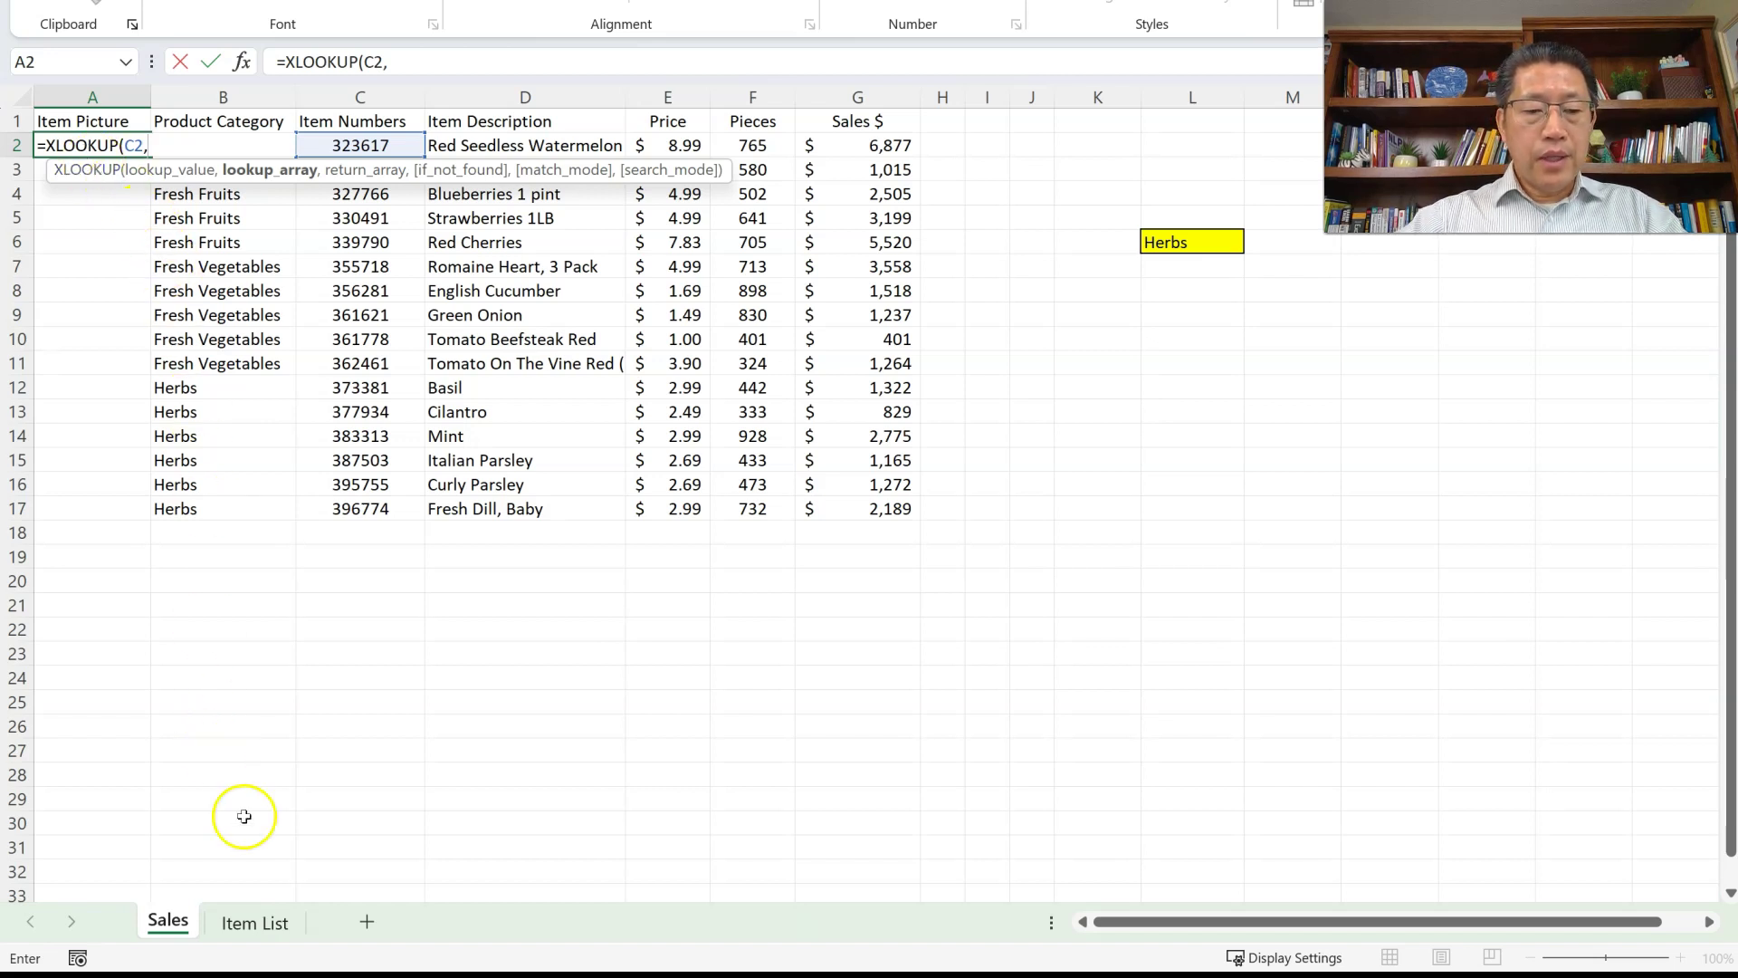
Set the lookup array to the Item List sheet's item numbers as the absolute range $B$2:$B$17.
{"action": "left_click", "coordinate": [240, 925]}
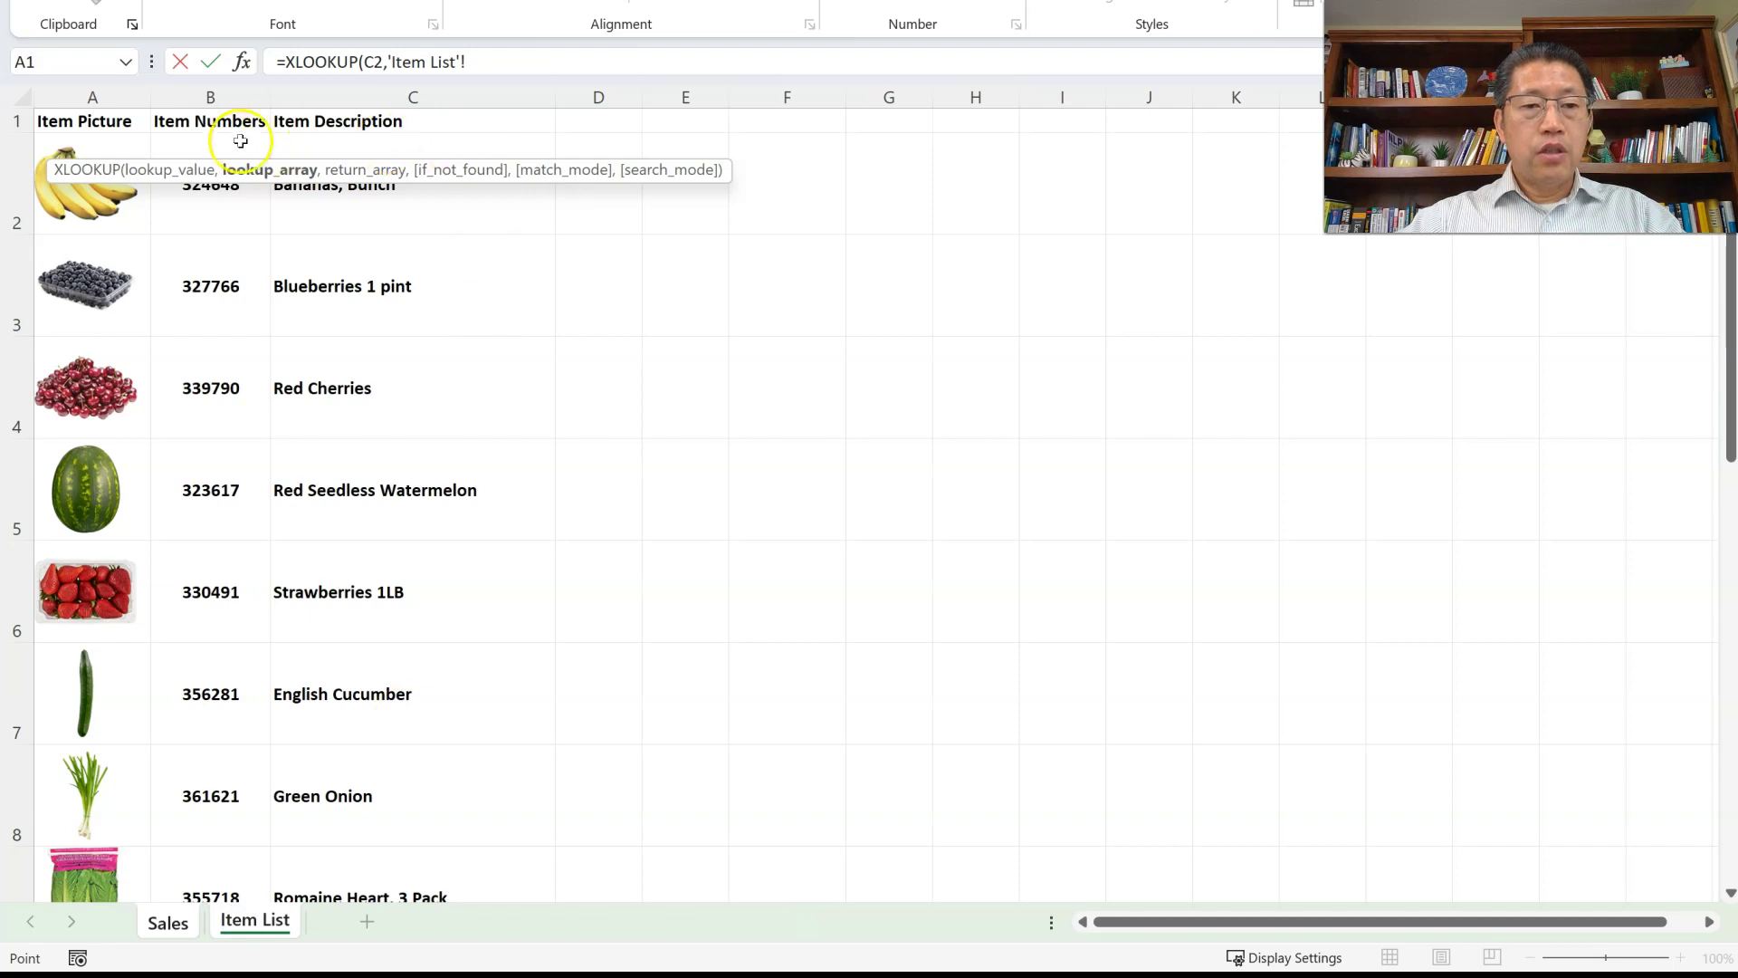
{"action": "left_click", "coordinate": [219, 161]}
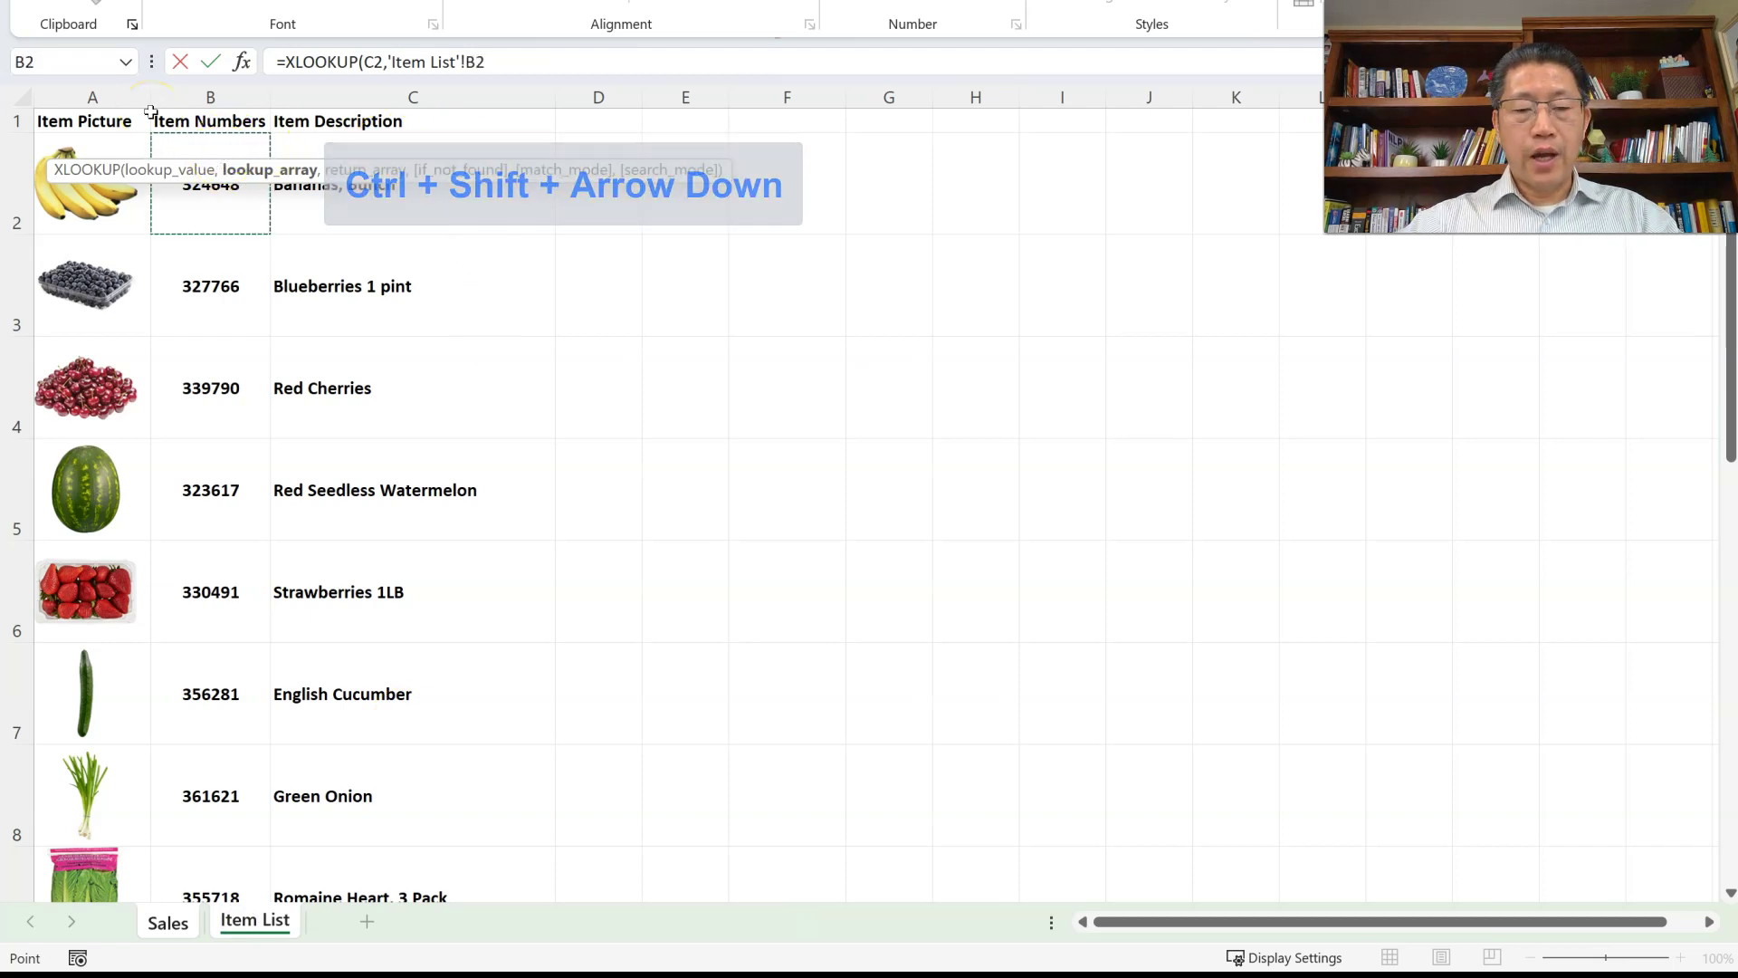
{"action": "key", "text": "ctrl+shift+Down"}
{"action": "key", "text": "F4"}
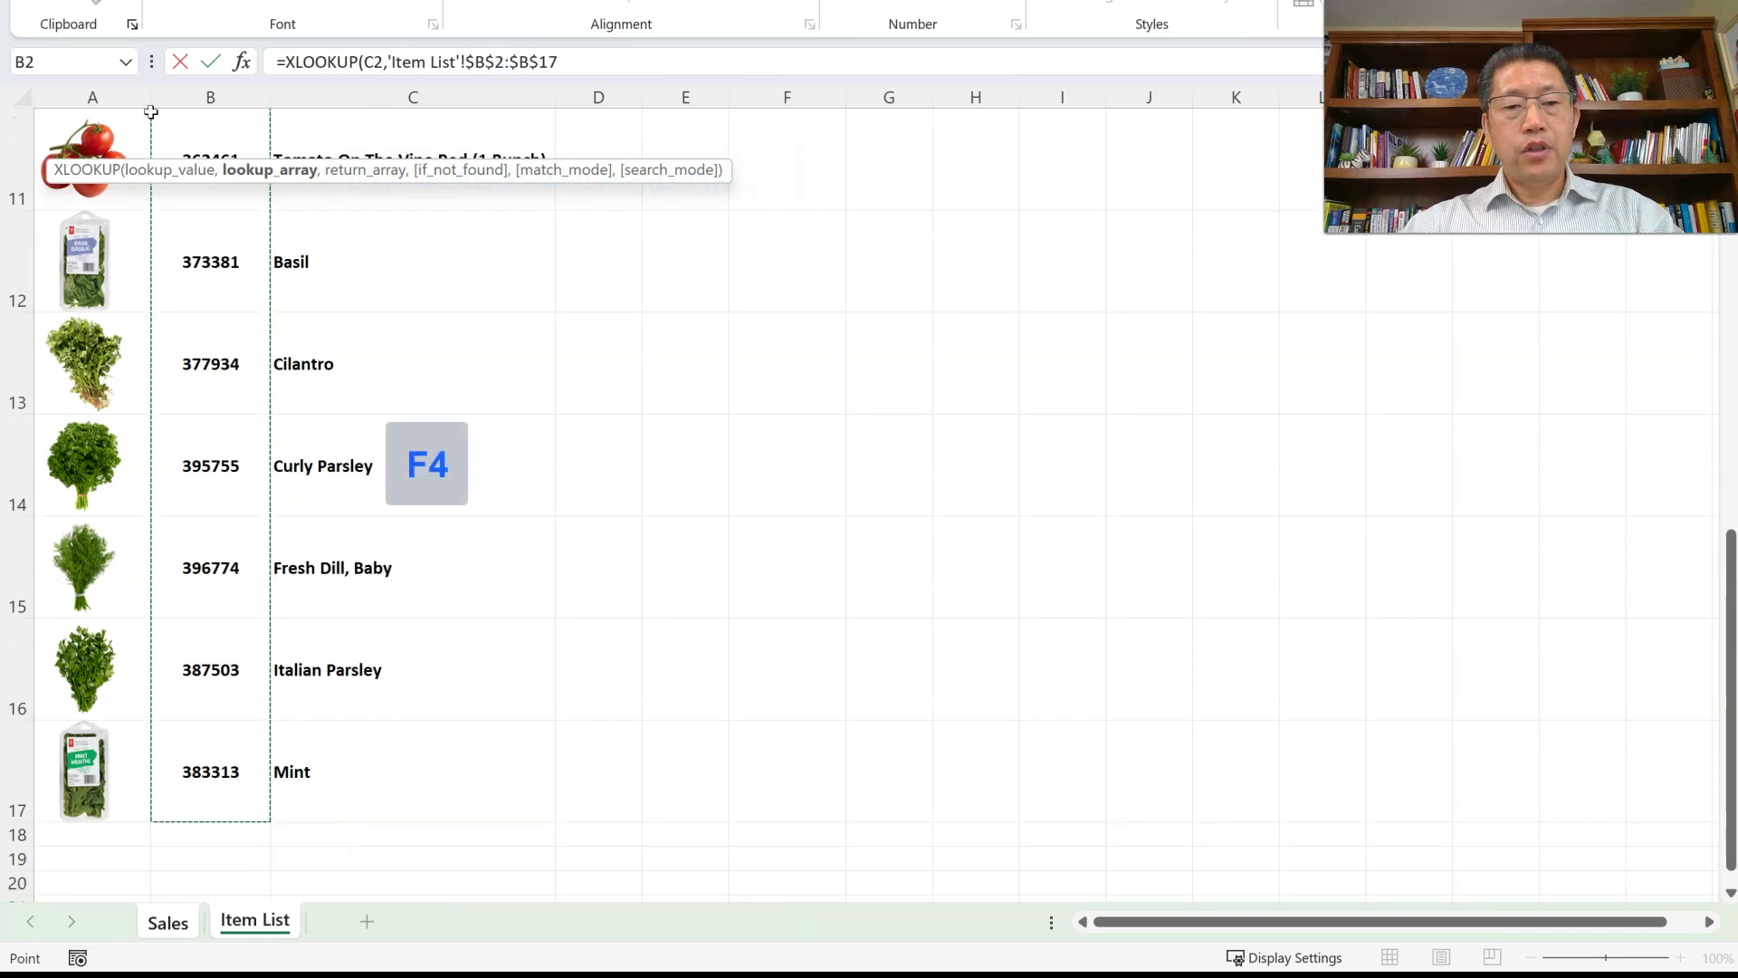
{"action": "type", "text": ","}
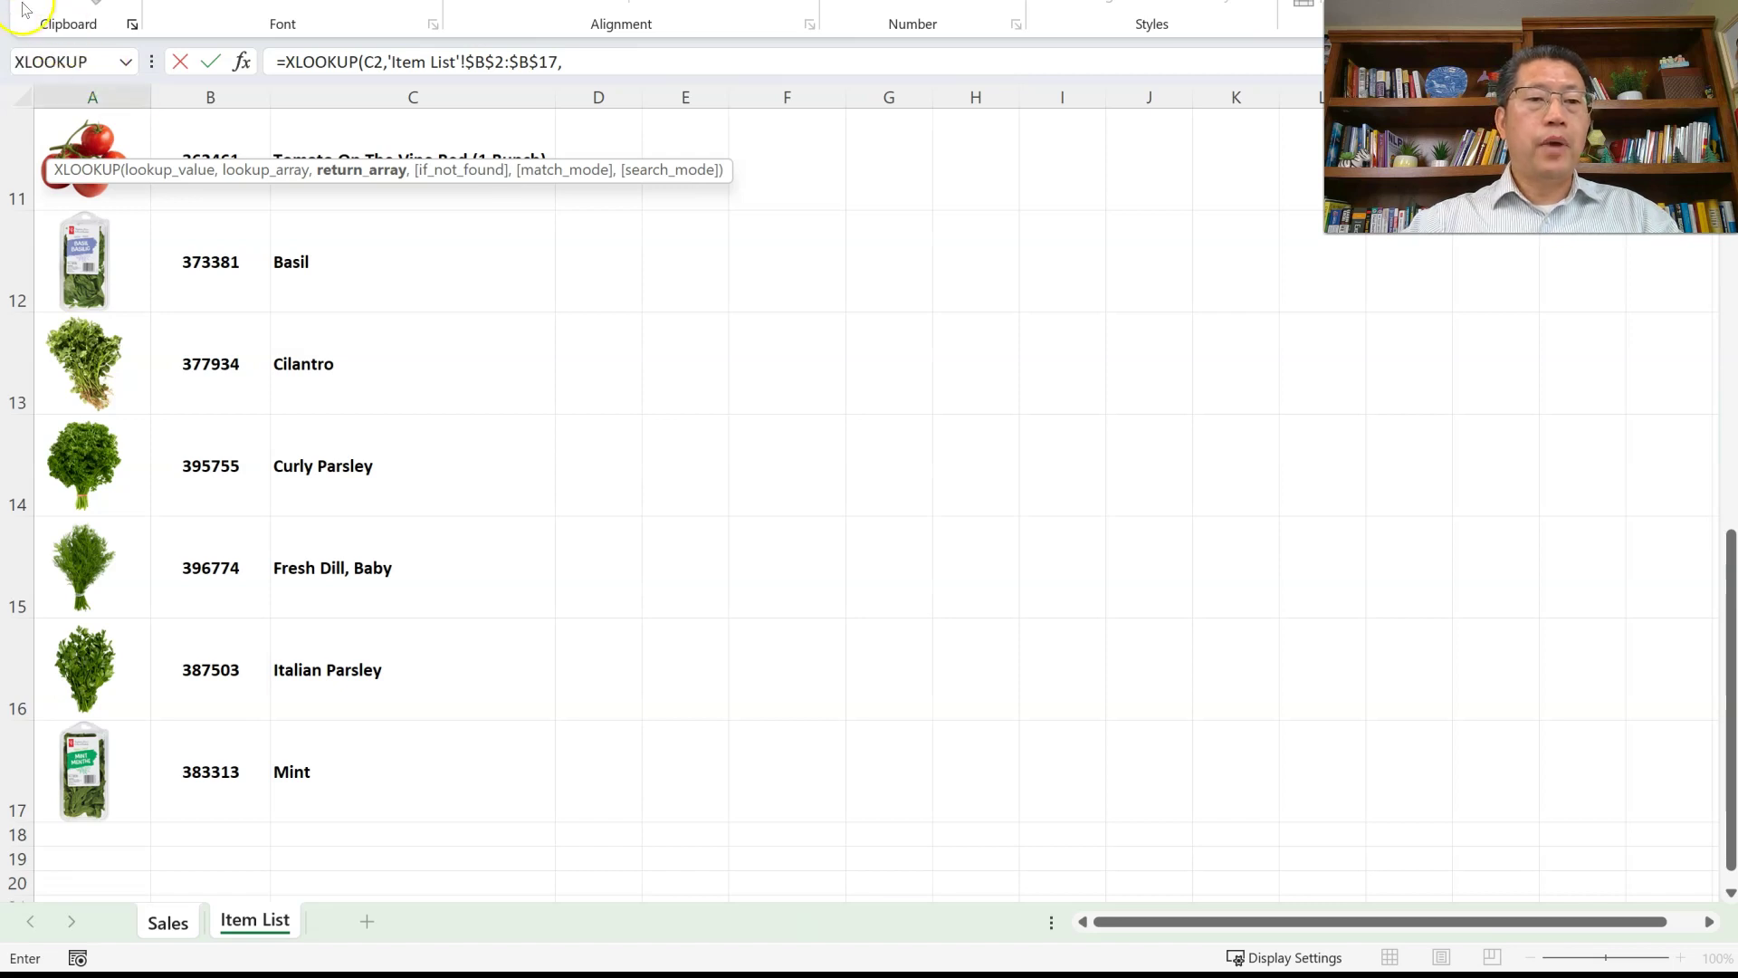
Set the return array to the Item List pictures as the absolute range $A$2:$A$17 and complete the XLOOKUP formula.
{"action": "scroll", "coordinate": [110, 236], "scroll_direction": "up", "scroll_amount": 1}
{"action": "scroll", "coordinate": [110, 236], "scroll_direction": "up", "scroll_amount": 2}
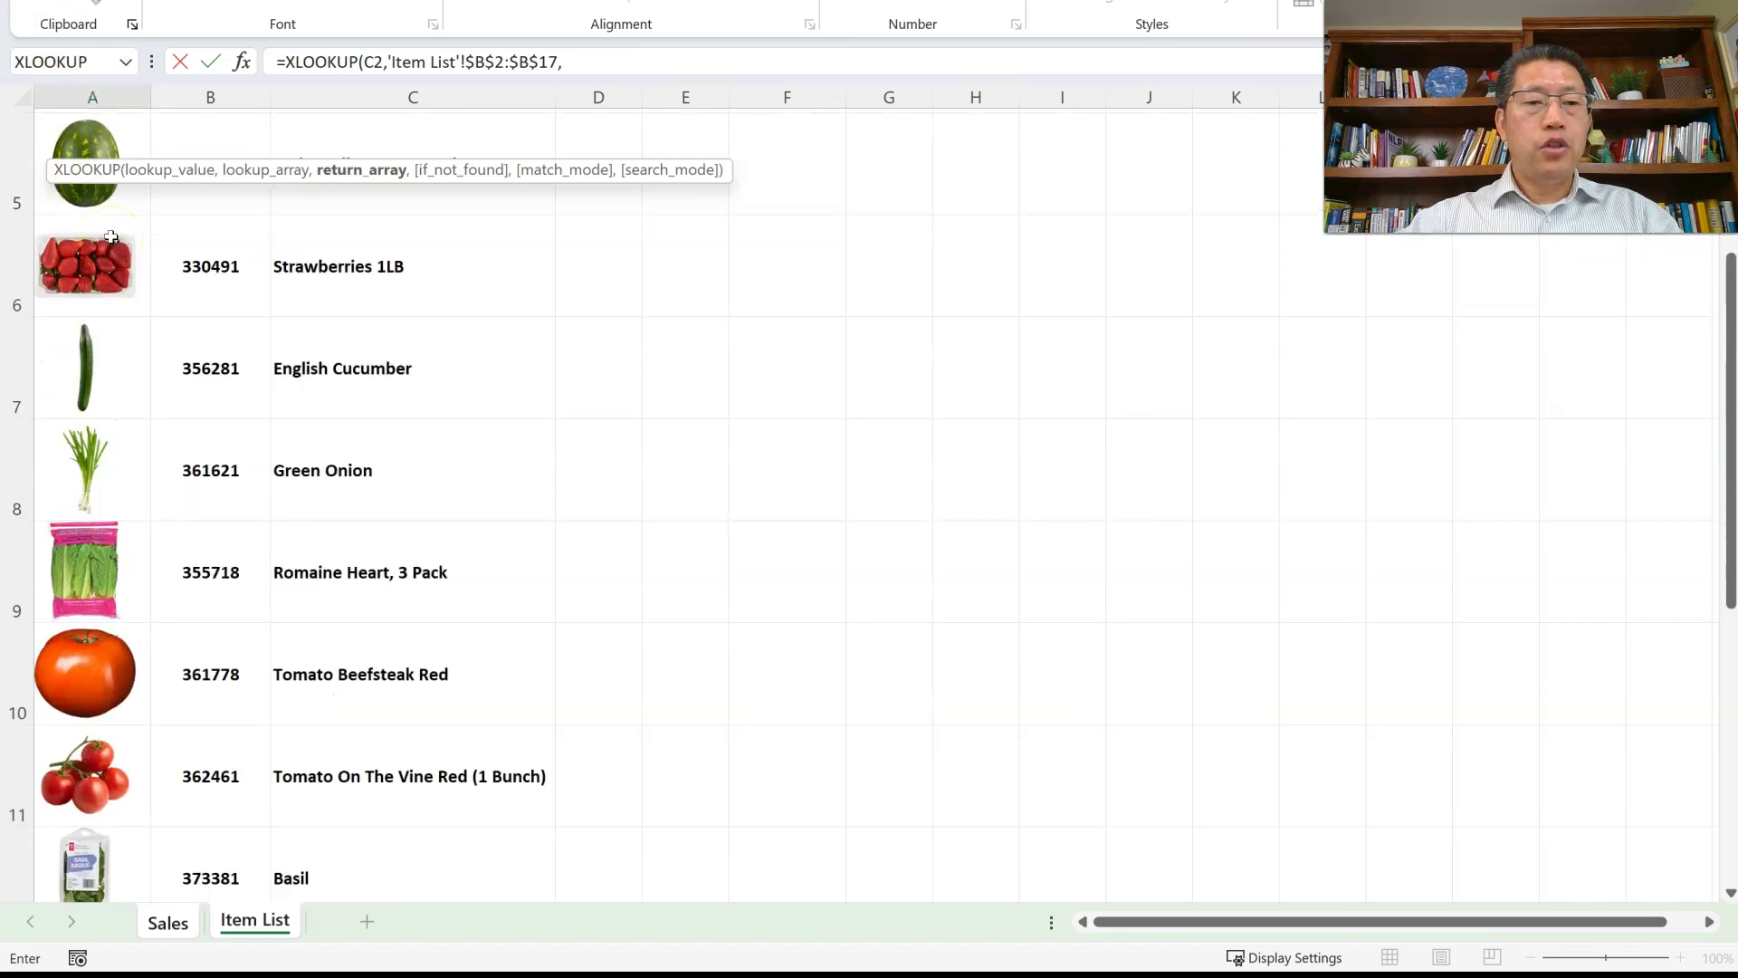
{"action": "scroll", "coordinate": [111, 237], "scroll_direction": "up", "scroll_amount": 1}
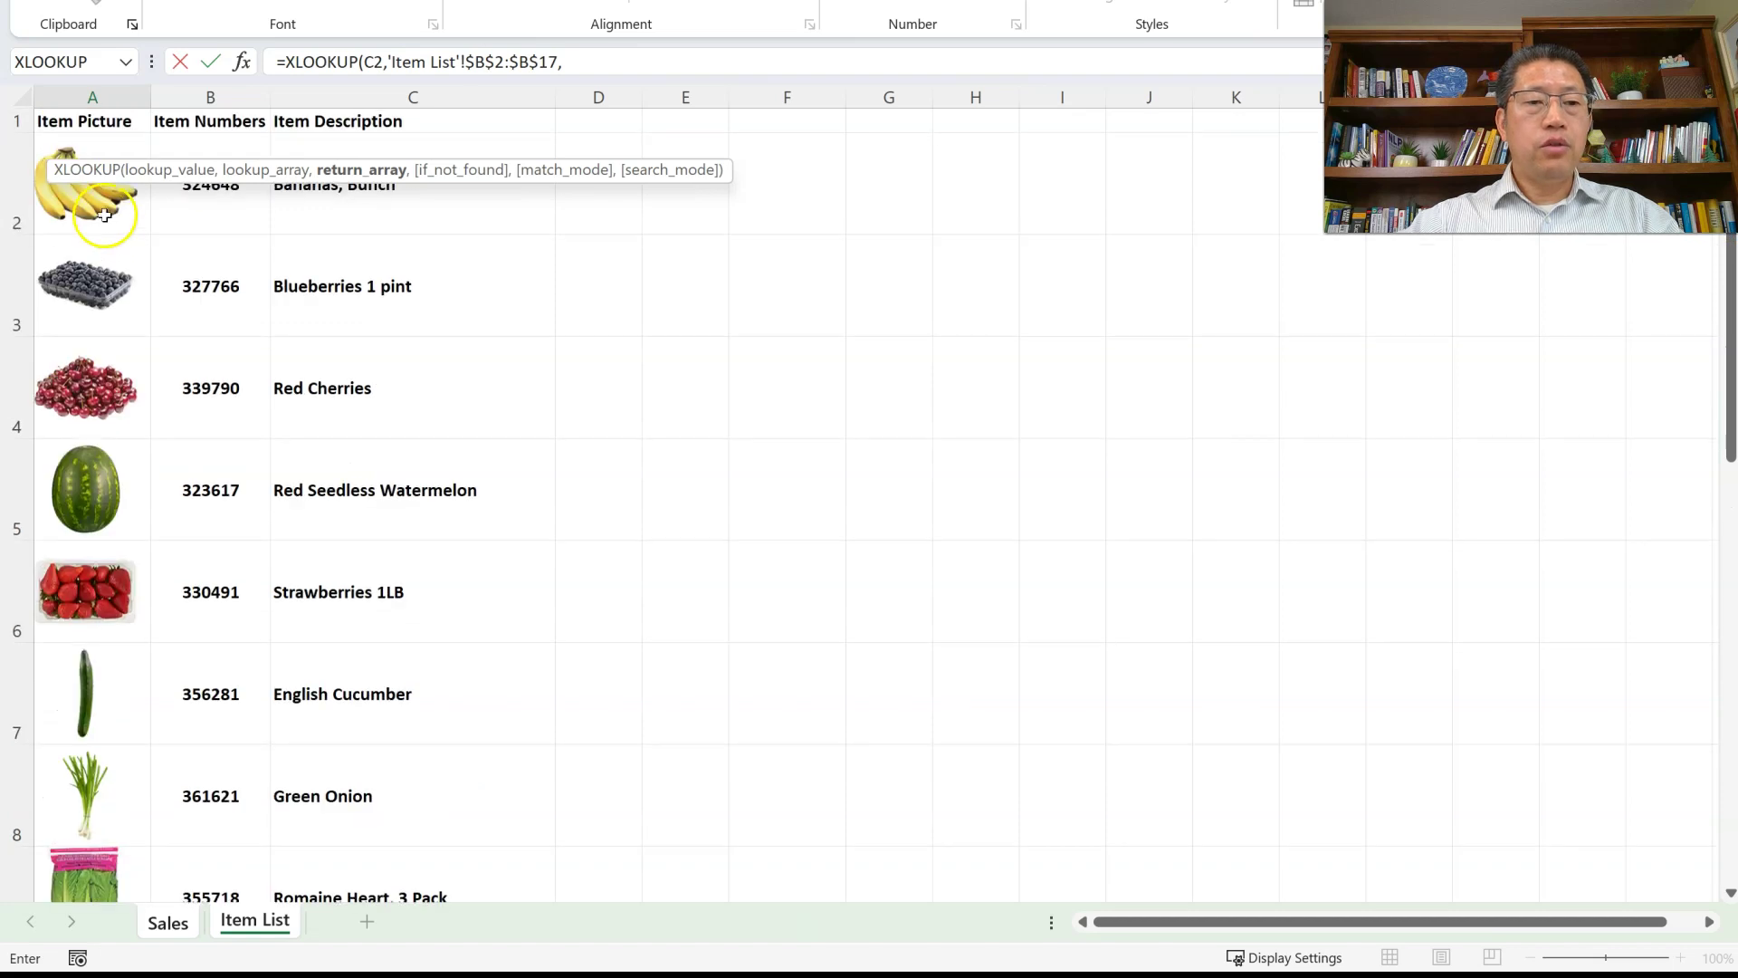
{"action": "left_click", "coordinate": [105, 215]}
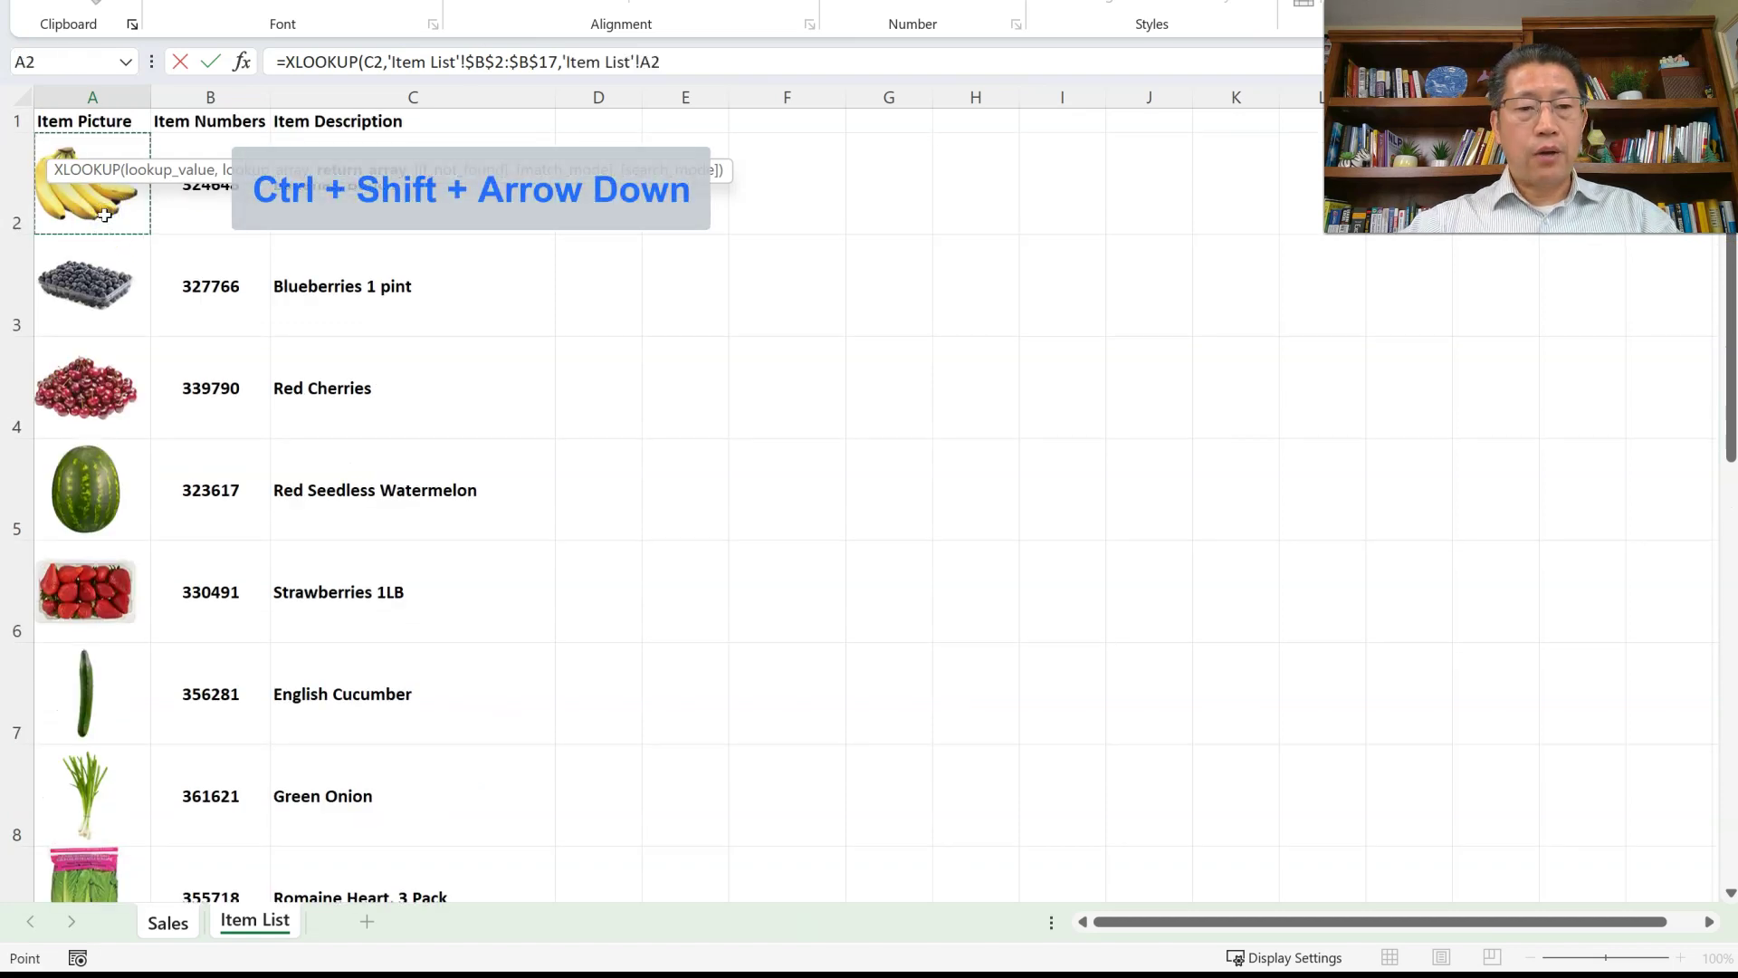
{"action": "key", "text": "ctrl+shift+Down"}
{"action": "key", "text": "F4"}
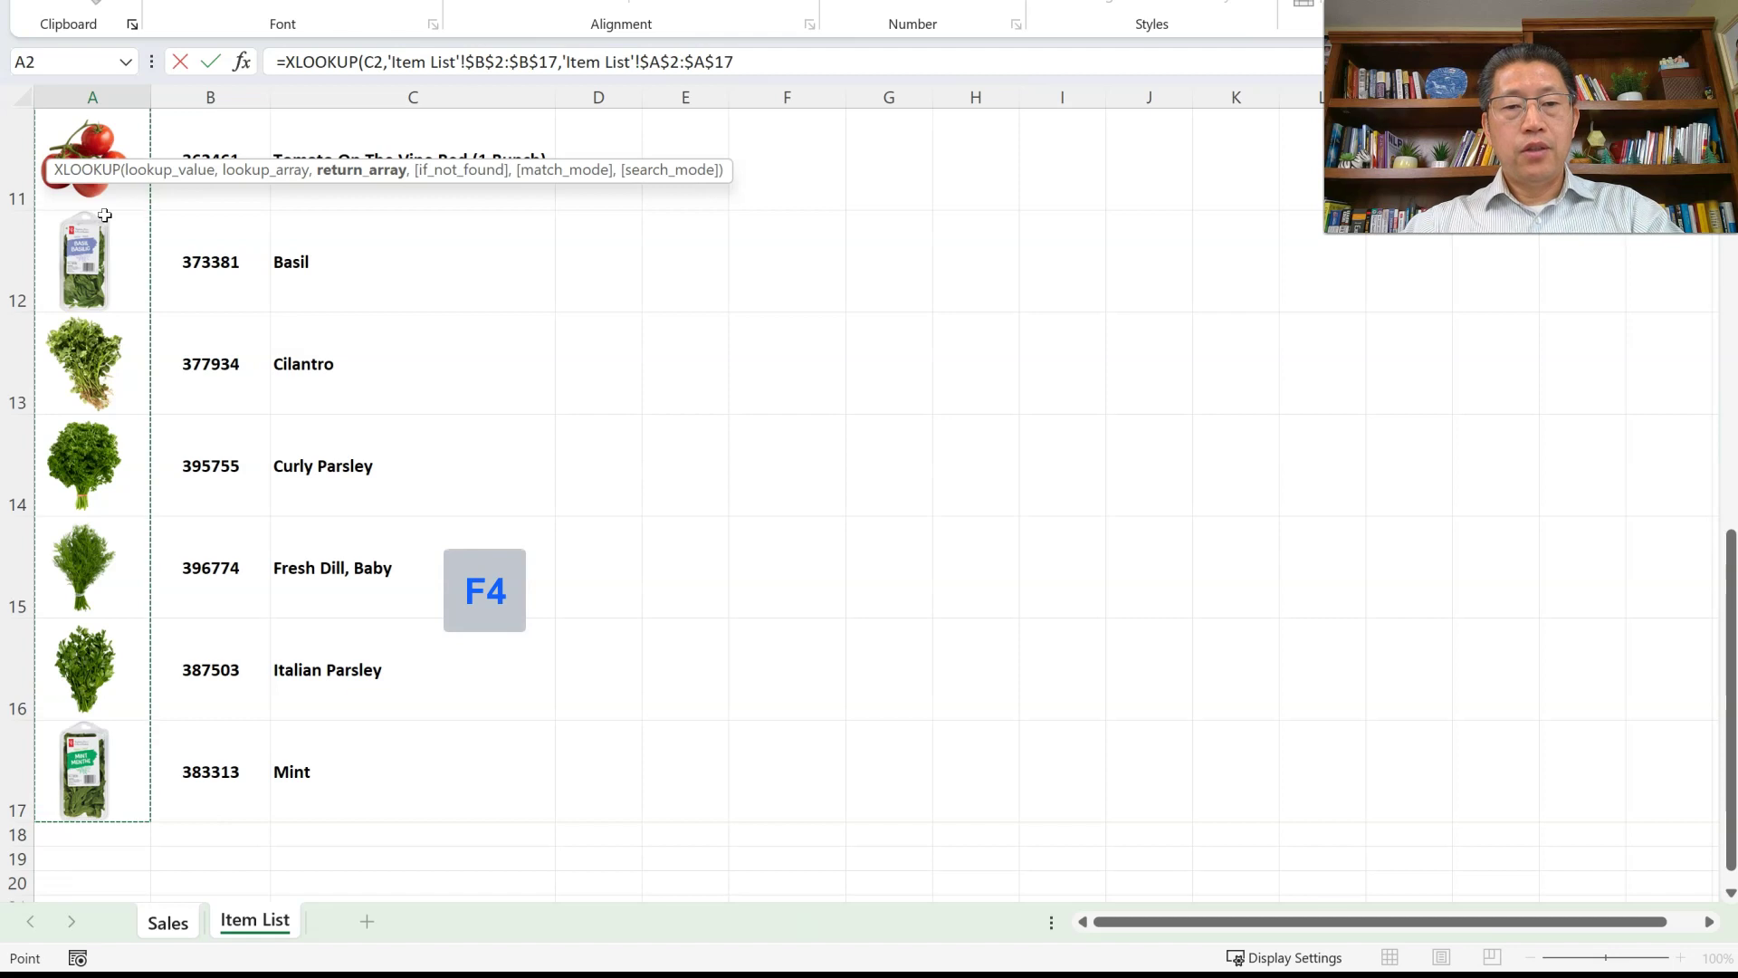
{"action": "type", "text": ")"}
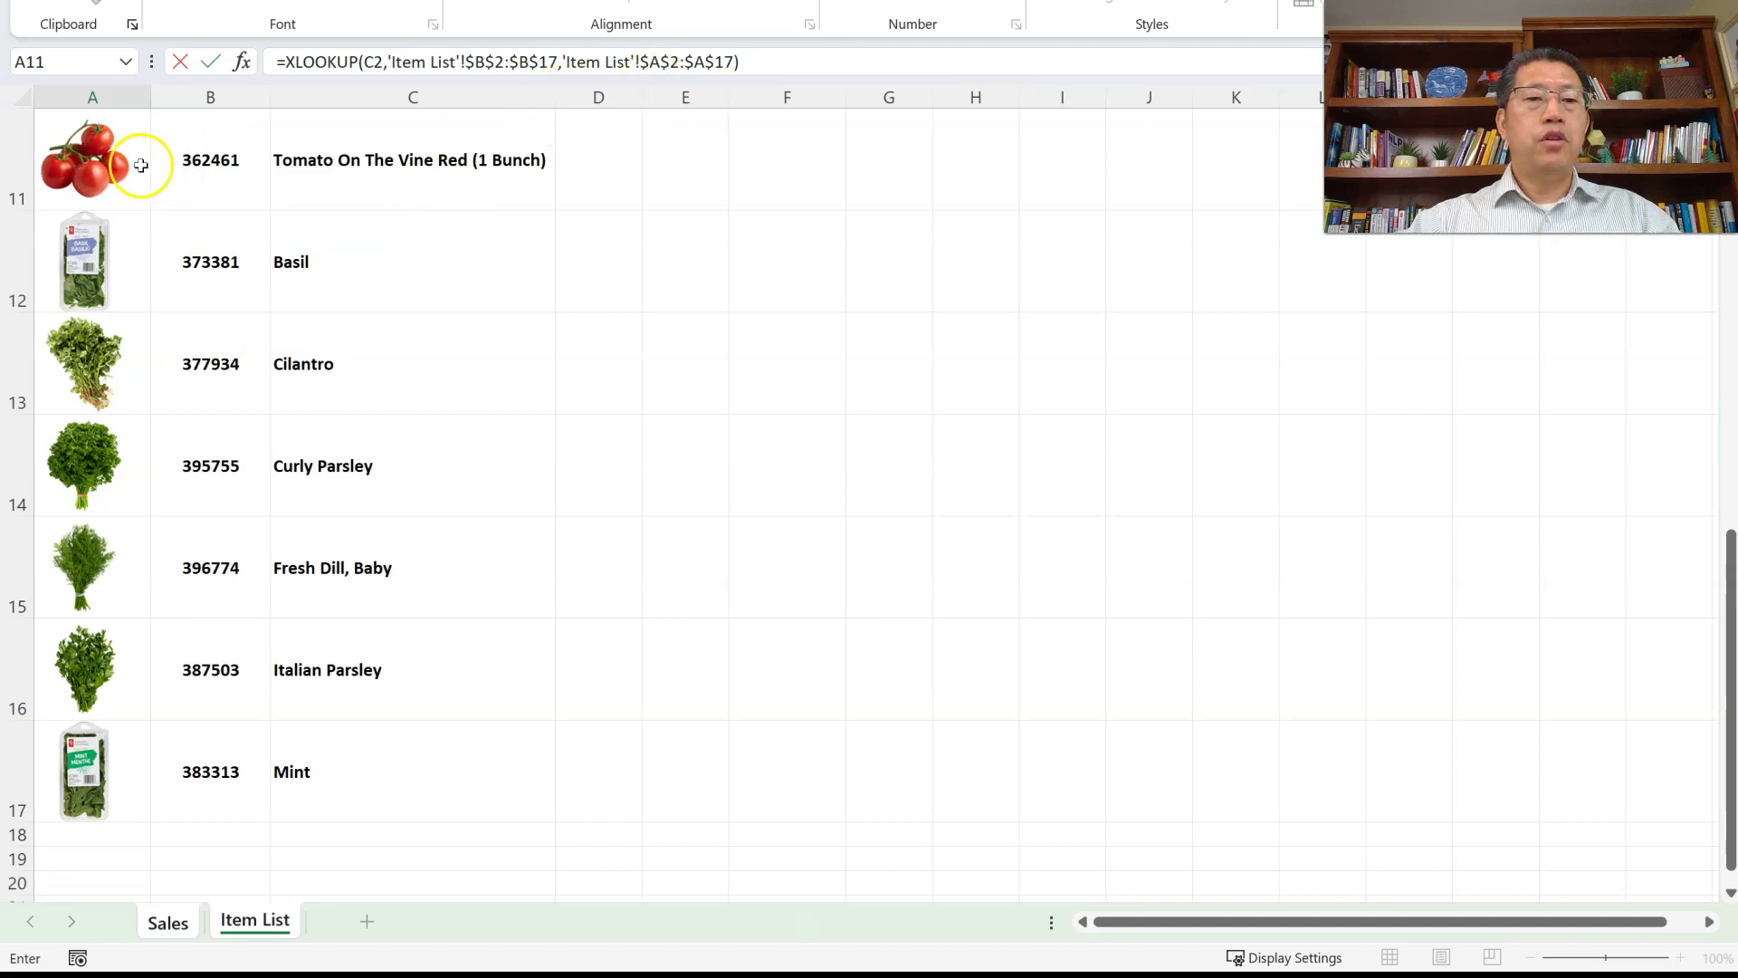
{"action": "key", "text": "Return"}
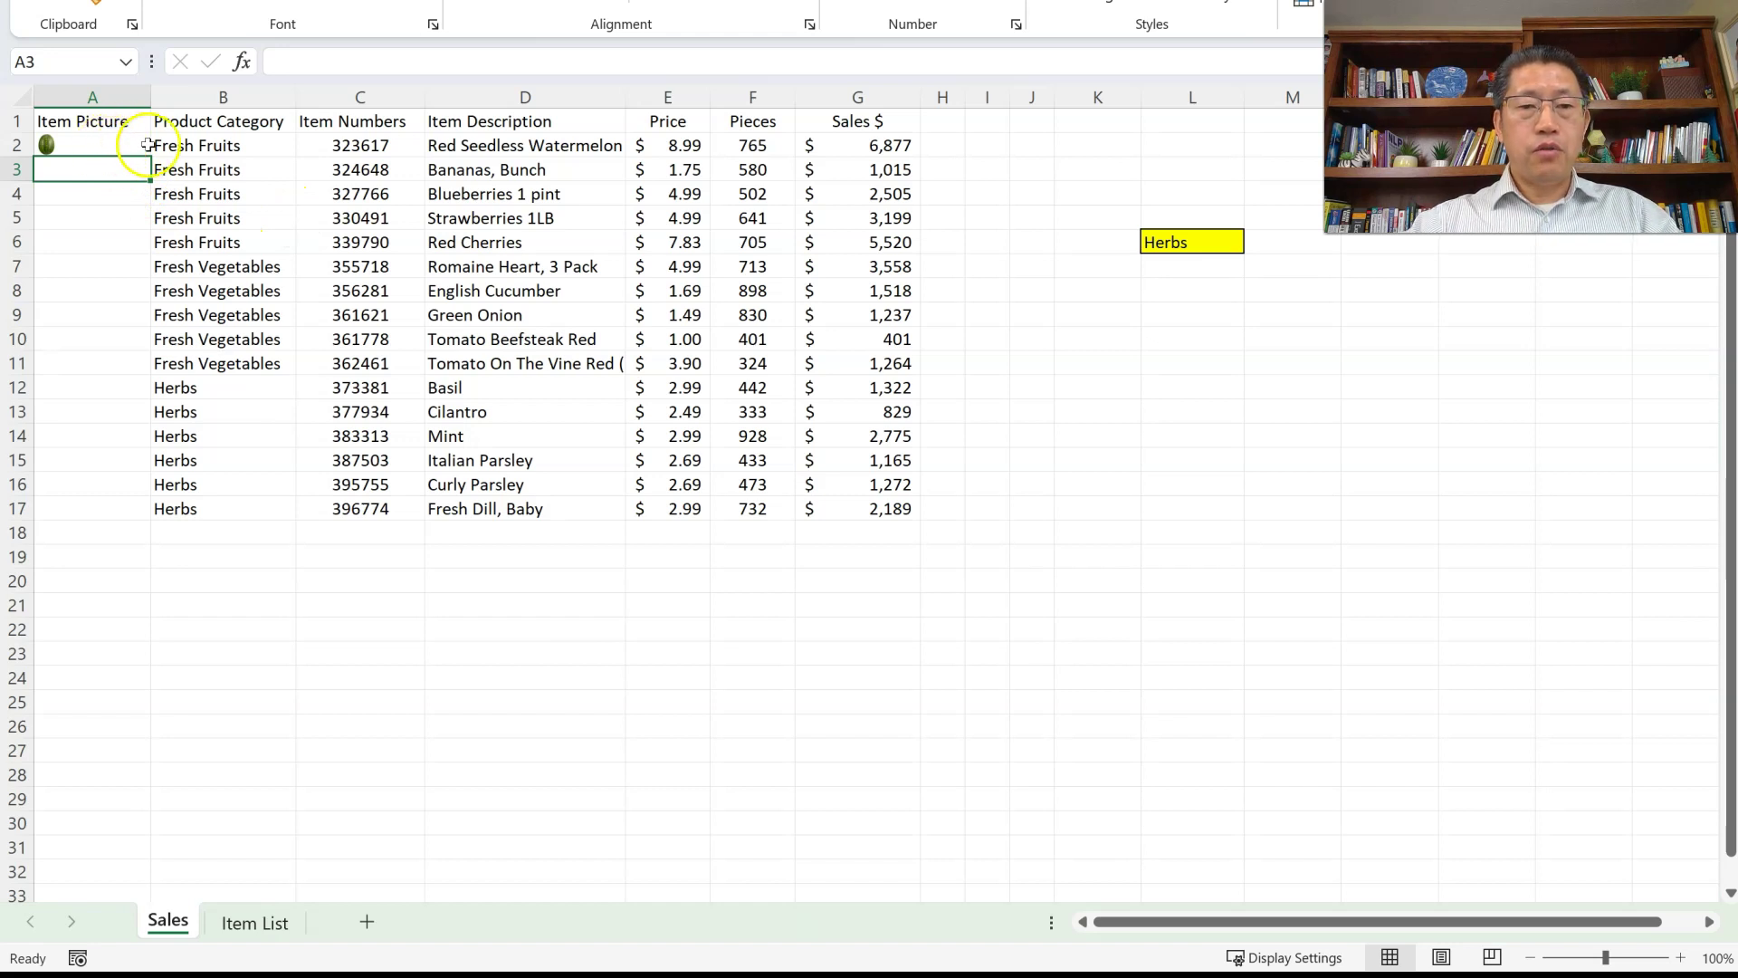
Fill the XLOOKUP formula from A2 down the Item Picture column through A17.
{"action": "left_click", "coordinate": [458, 145]}
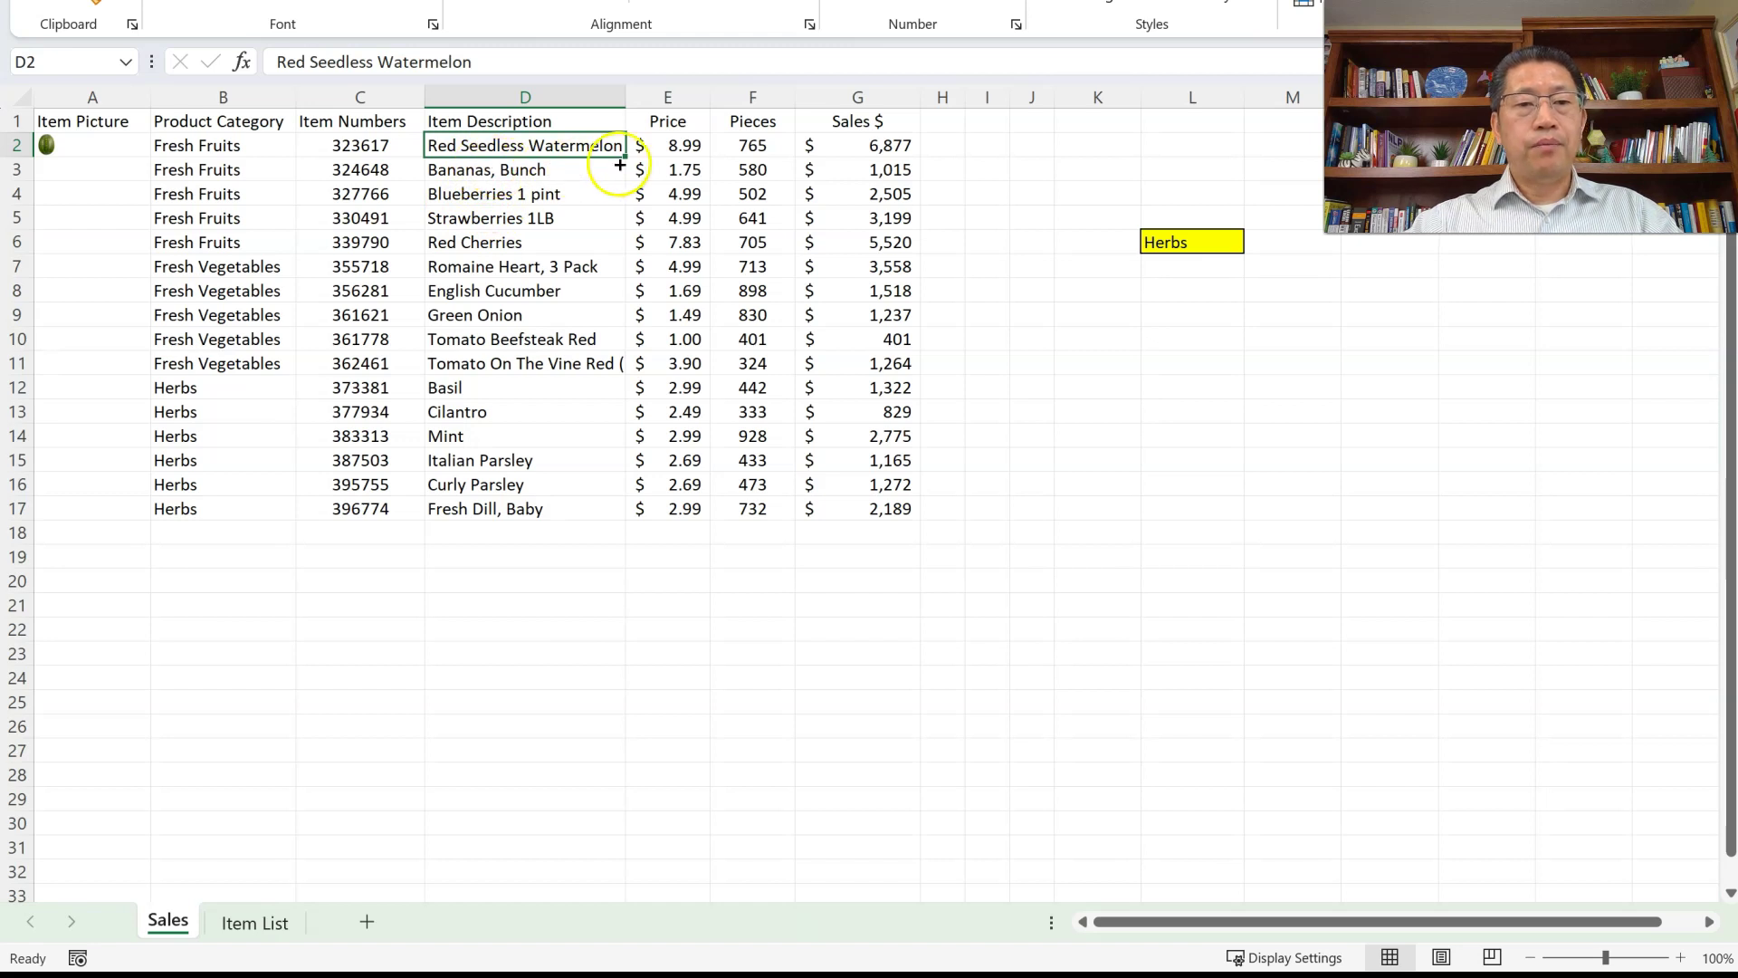
{"action": "left_click", "coordinate": [66, 143]}
{"action": "double_click", "coordinate": [151, 159]}
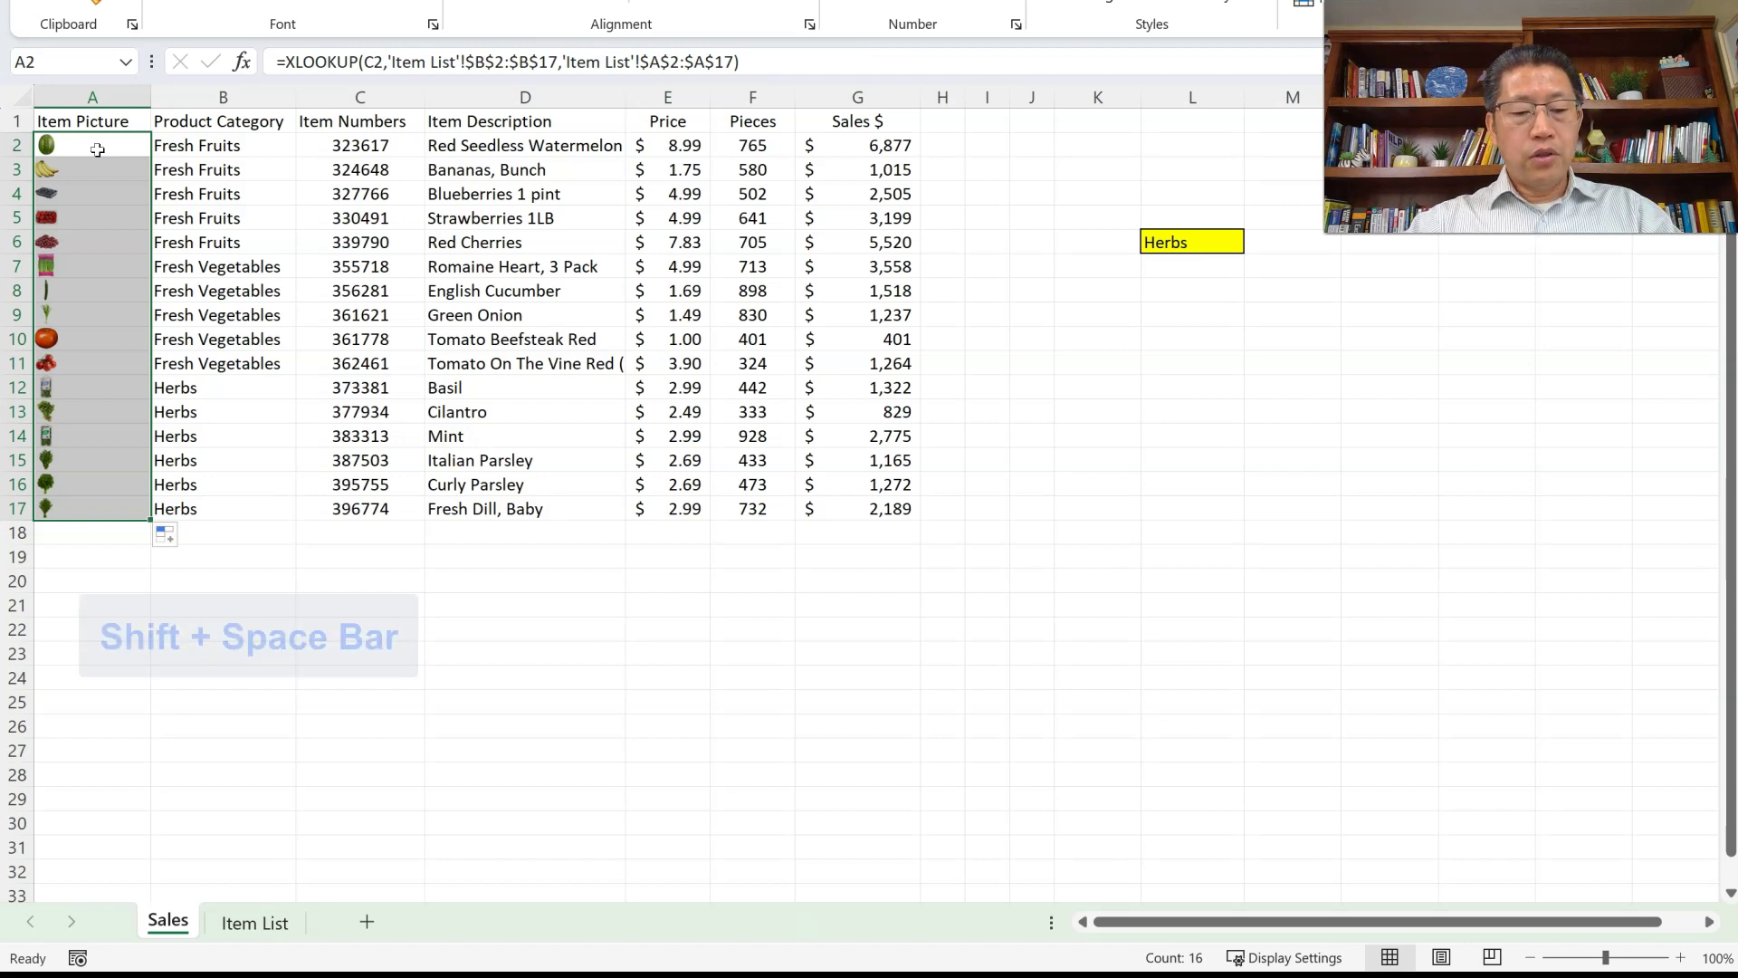
Set the row height of rows 2 to 17 on the Sales sheet to 60.
{"action": "key", "text": "shift+space"}
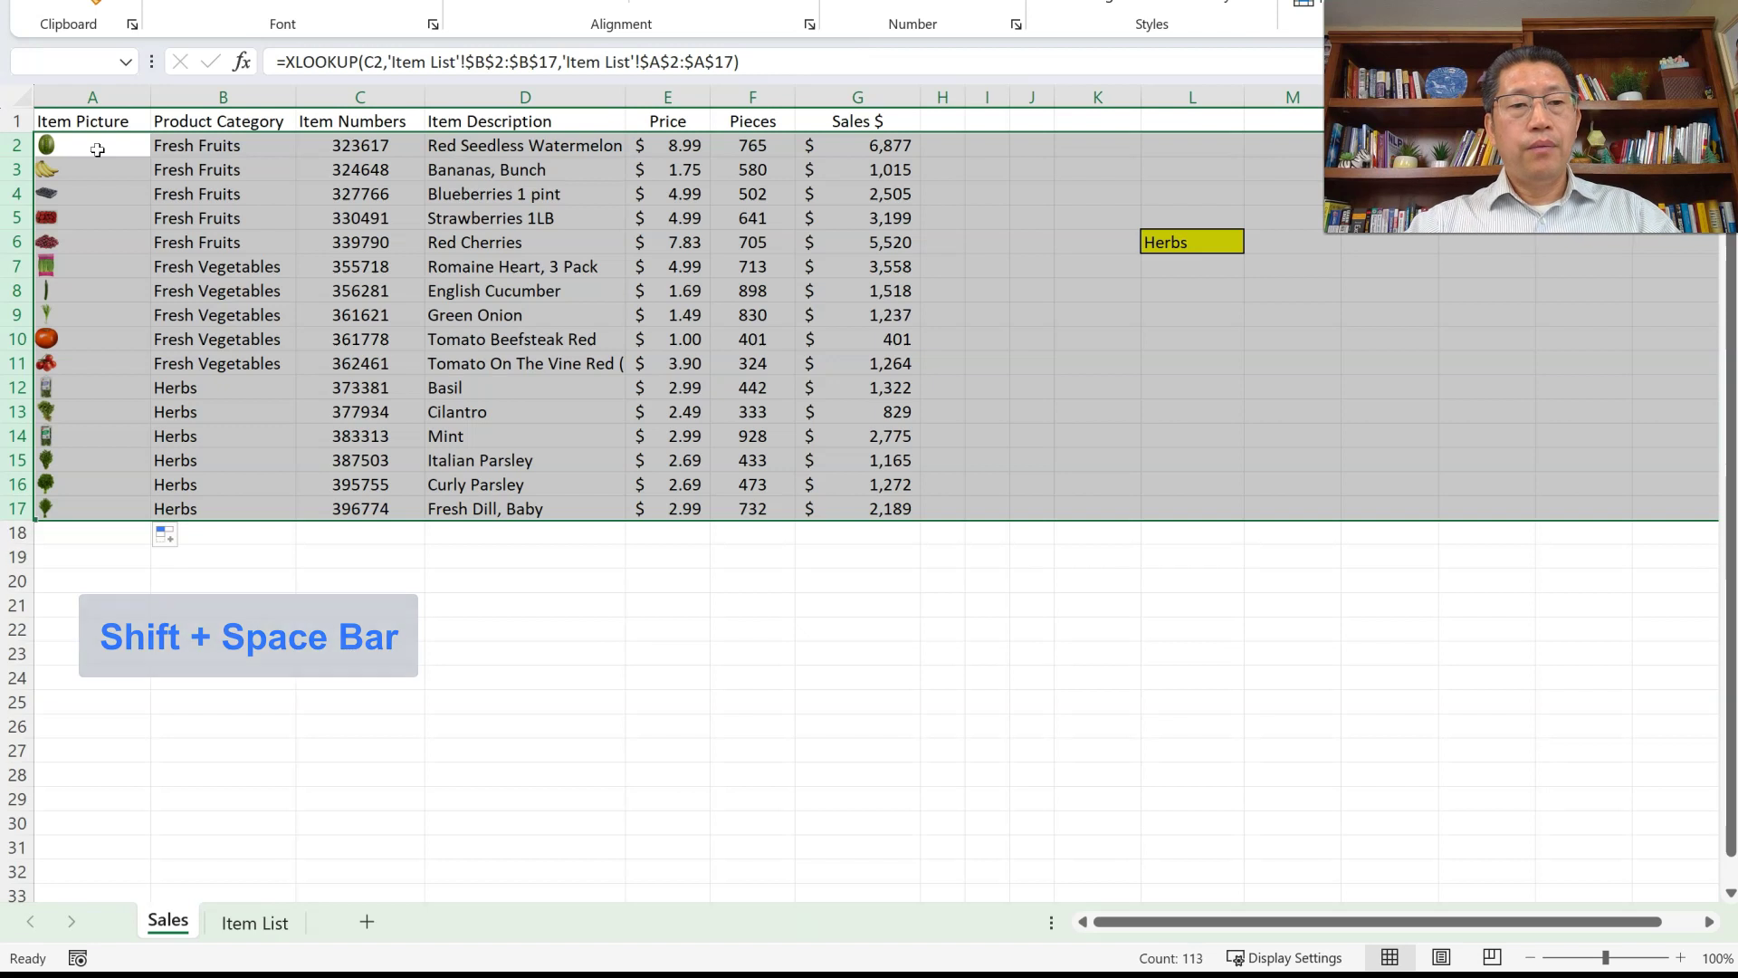
{"action": "right_click", "coordinate": [13, 214]}
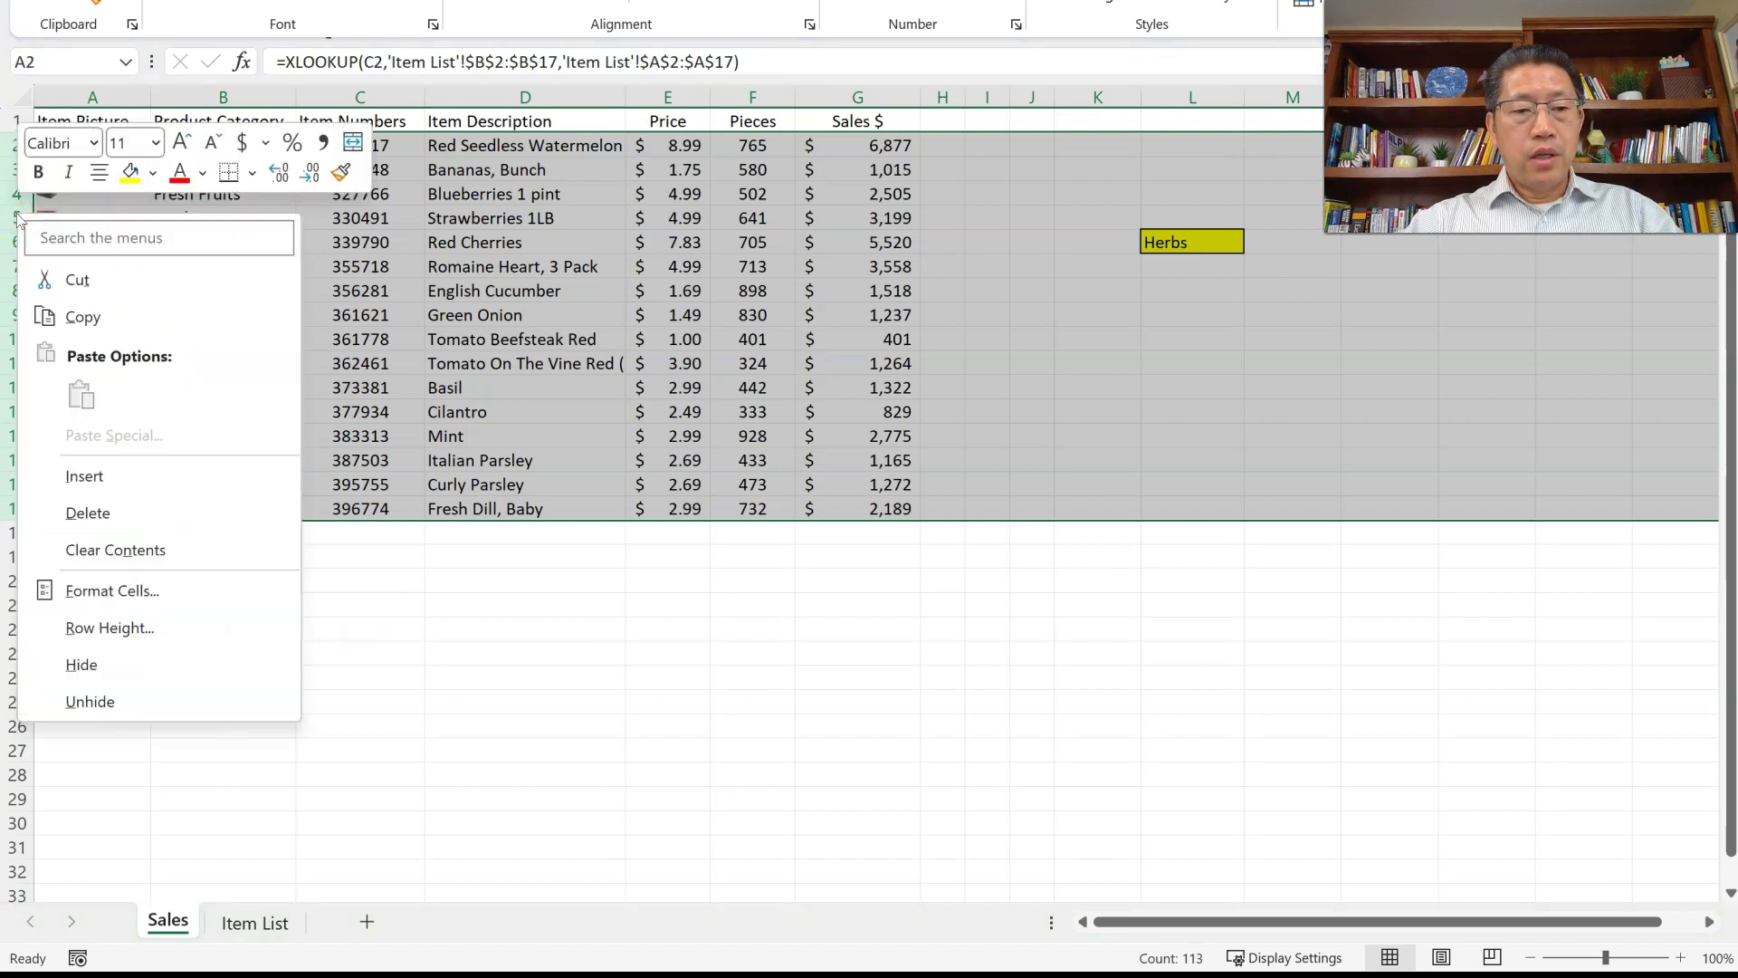
{"action": "left_click", "coordinate": [116, 628]}
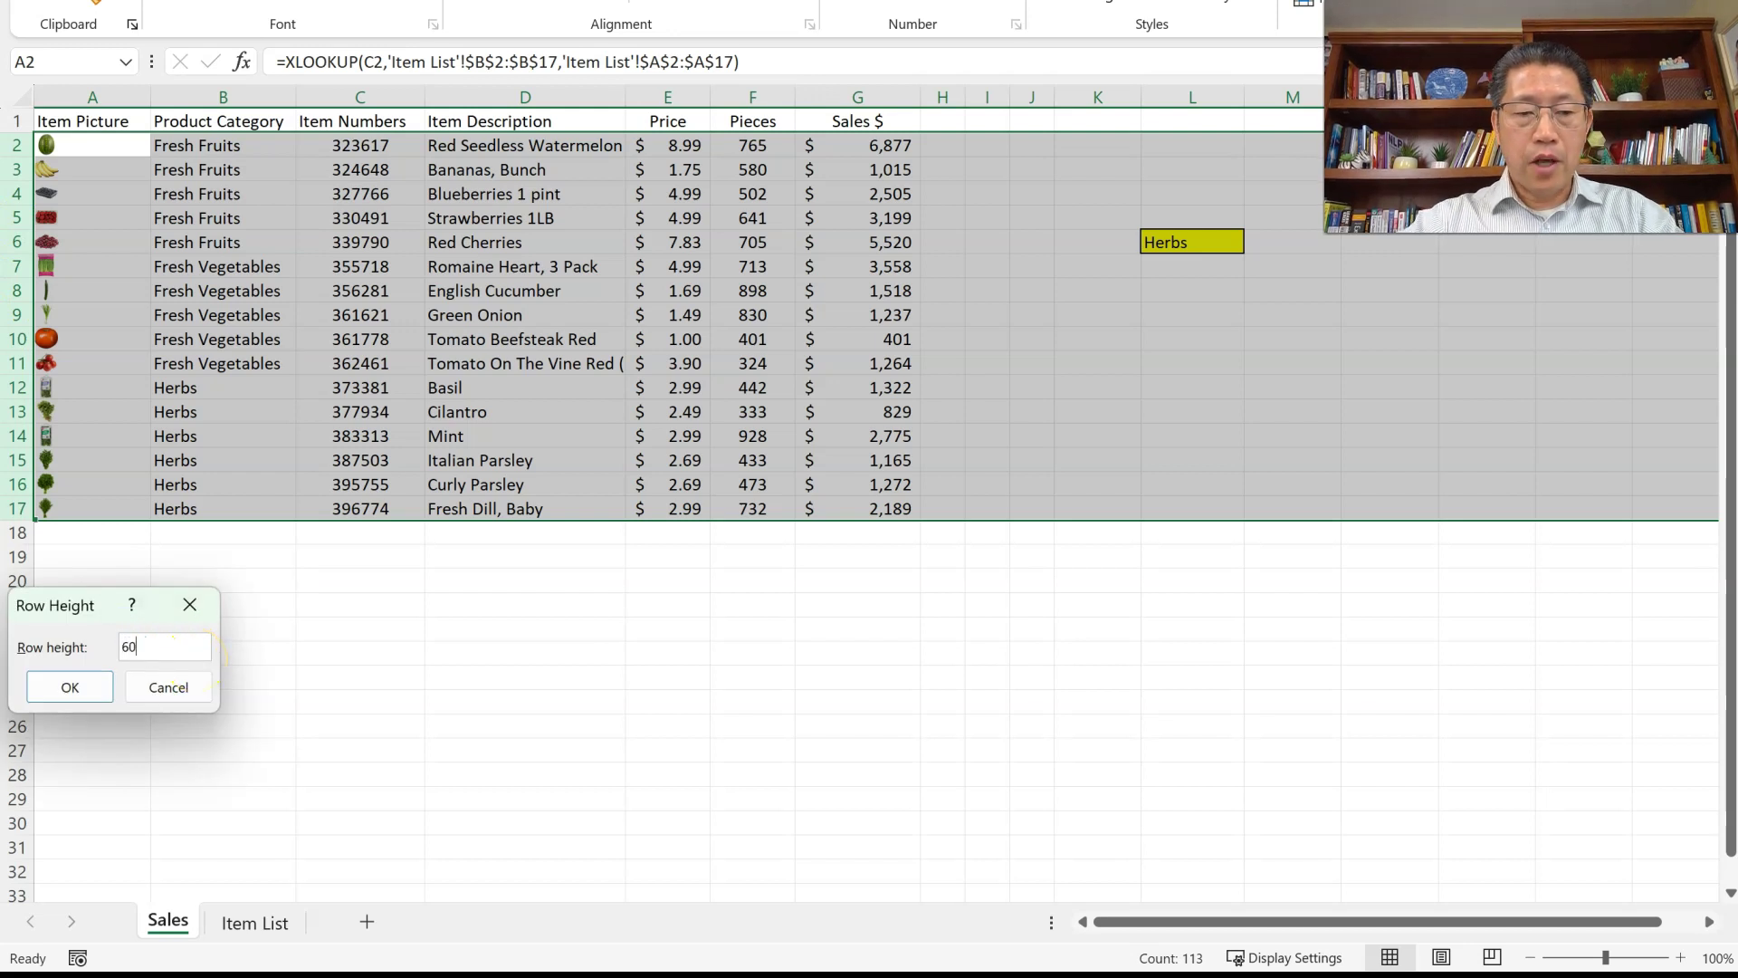
{"action": "key", "text": "Return"}
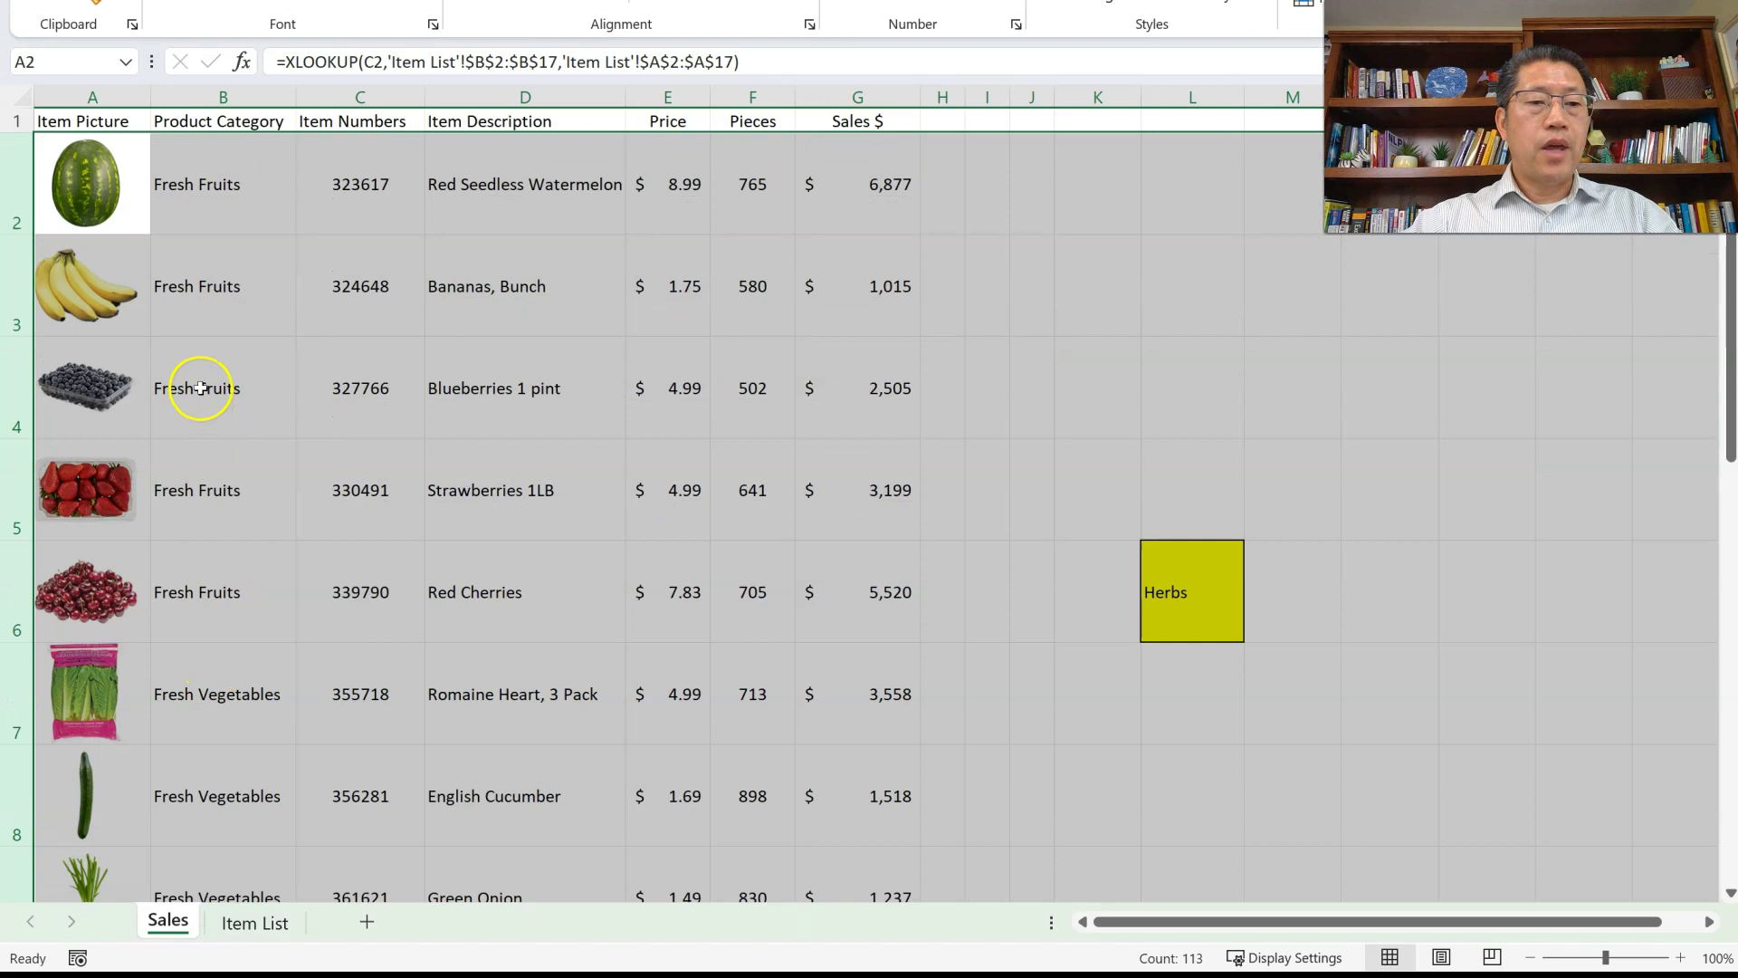
{"action": "left_click", "coordinate": [257, 381]}
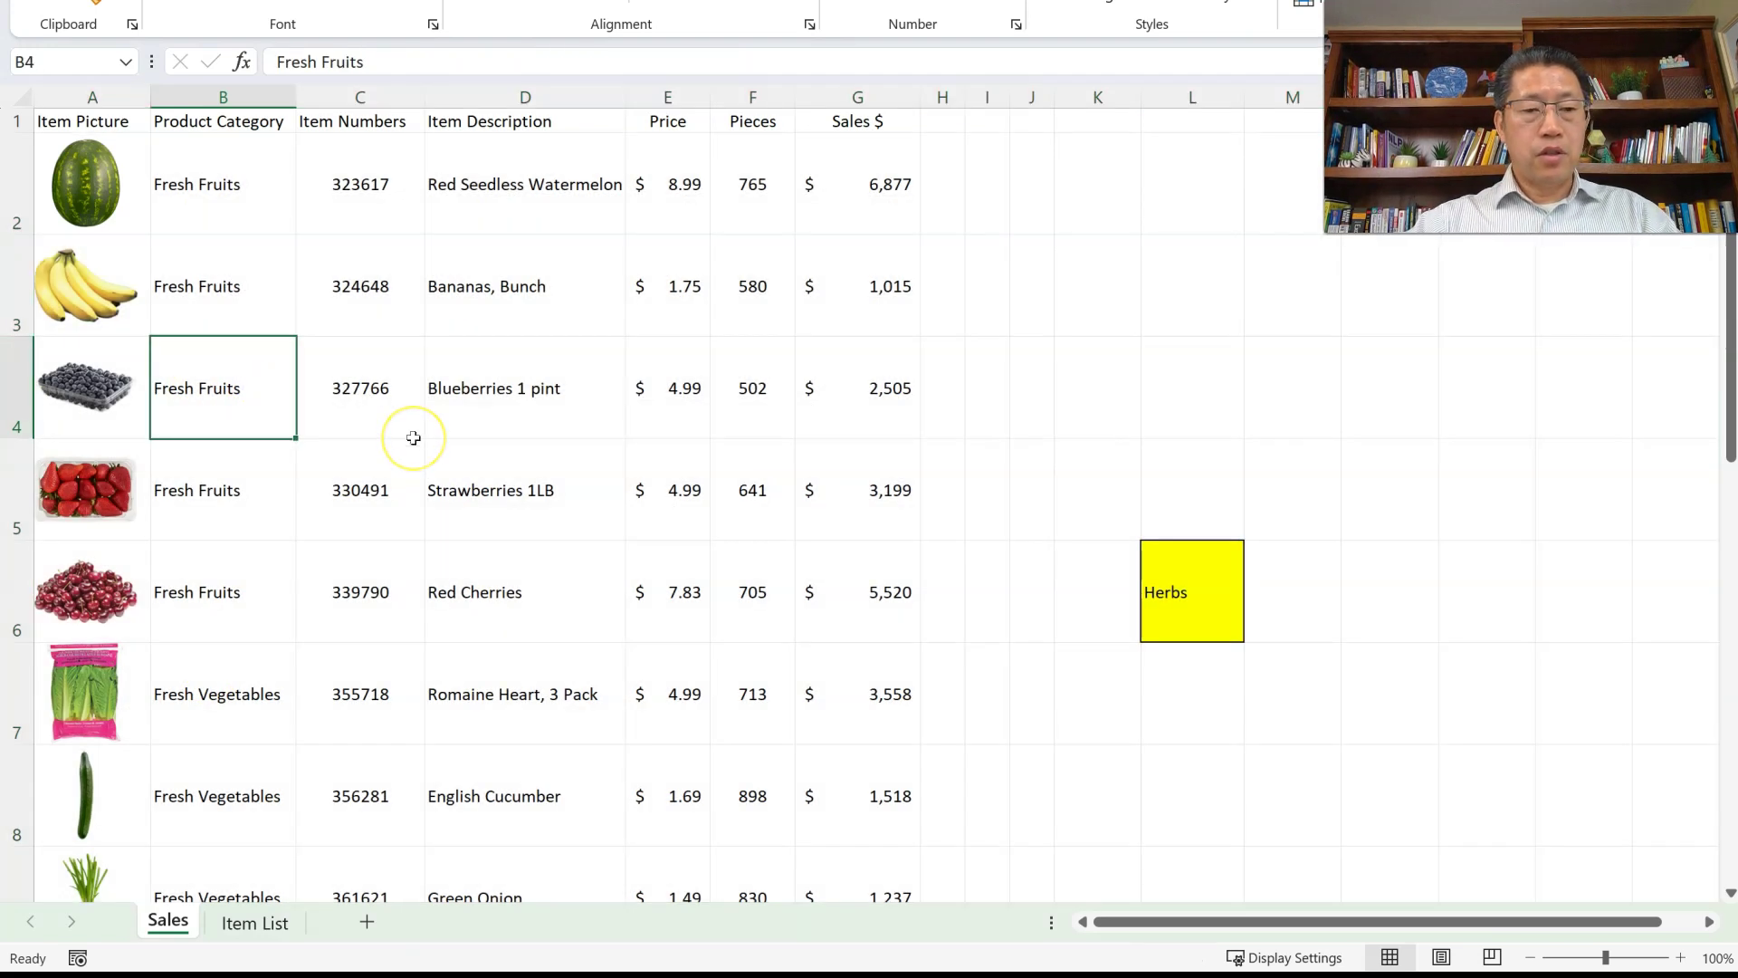
Review the returned pictures down the Sales table and inspect the XLOOKUP formula in A2 without changing it.
{"action": "scroll", "coordinate": [412, 437], "scroll_direction": "down", "scroll_amount": 3}
{"action": "scroll", "coordinate": [413, 437], "scroll_direction": "up", "scroll_amount": 3}
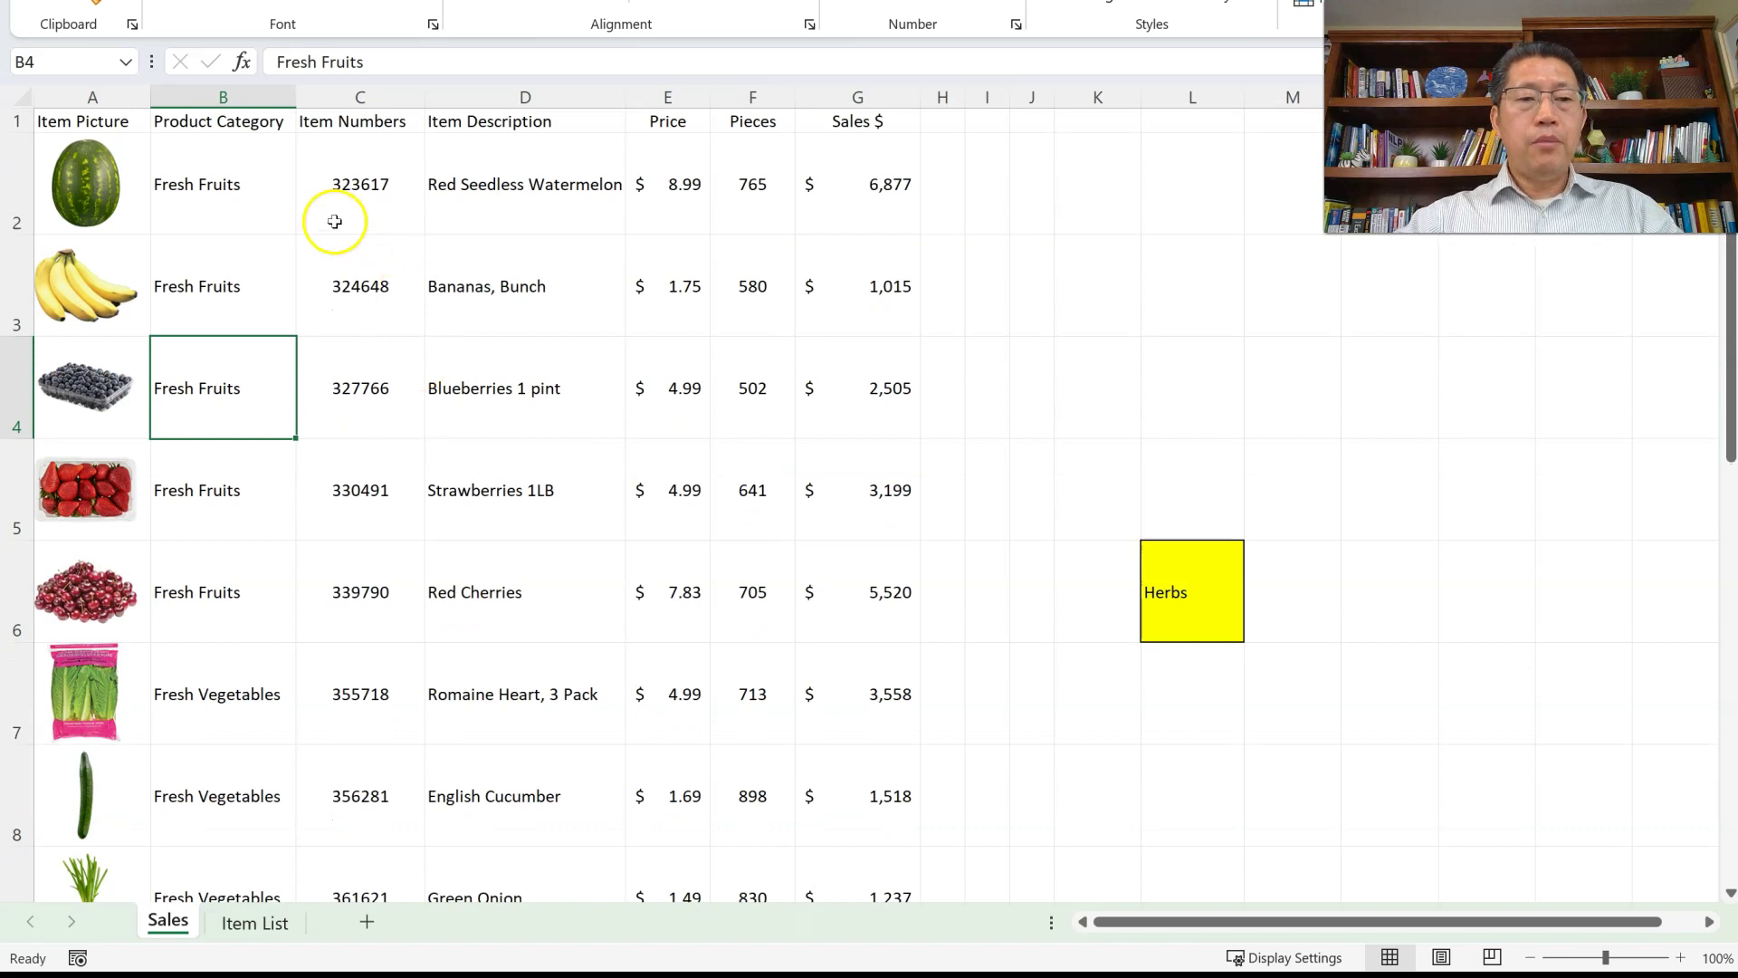
{"action": "double_click", "coordinate": [91, 197]}
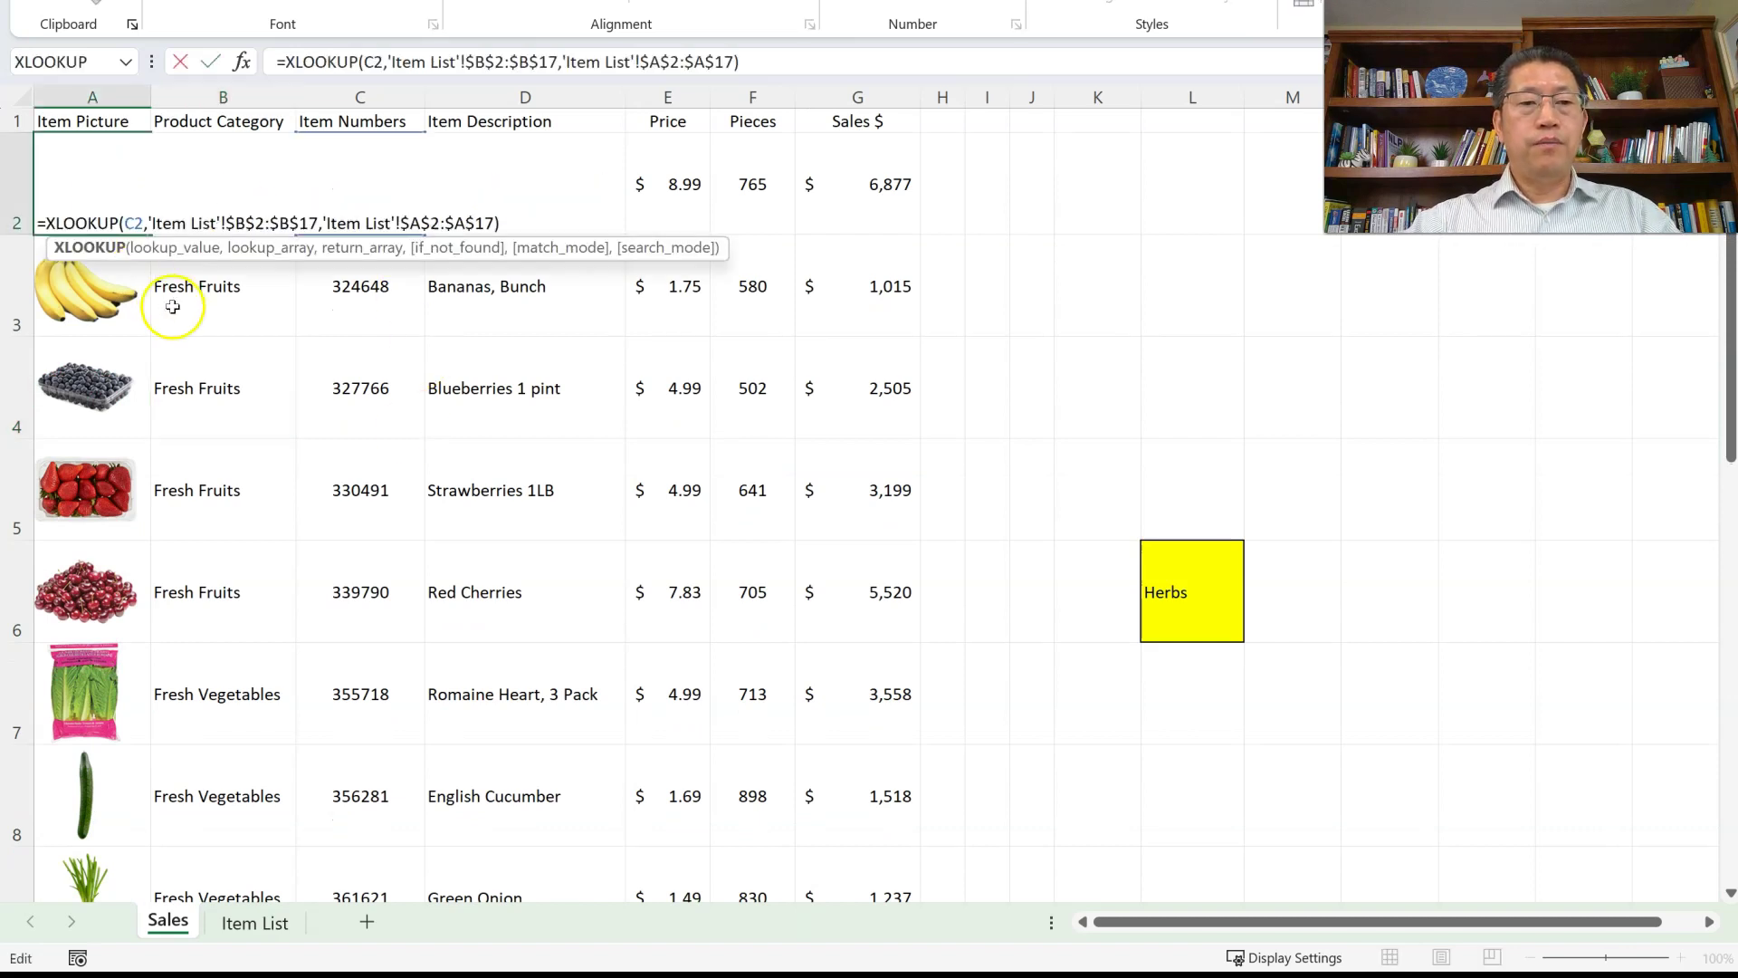
{"action": "key", "text": "Escape"}
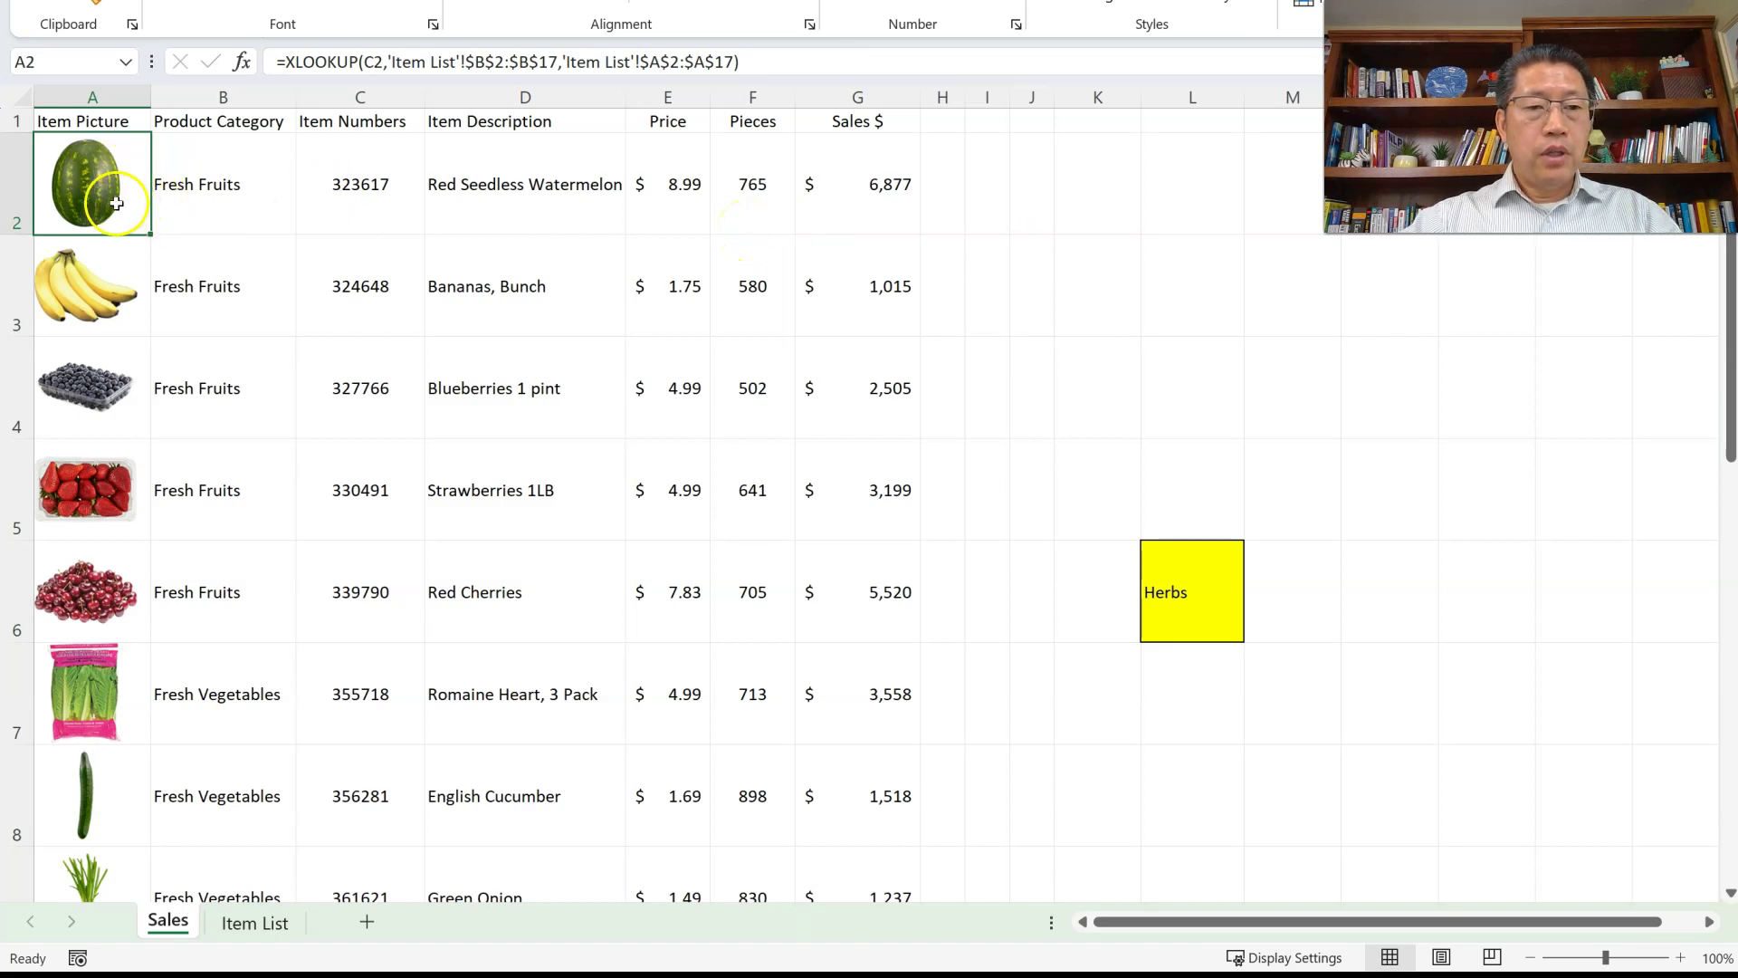
Copy the banana, strawberry, cucumber and beefsteak tomato pictures together from cells A3, A5, A8 and A10.
{"action": "left_click", "coordinate": [106, 291]}
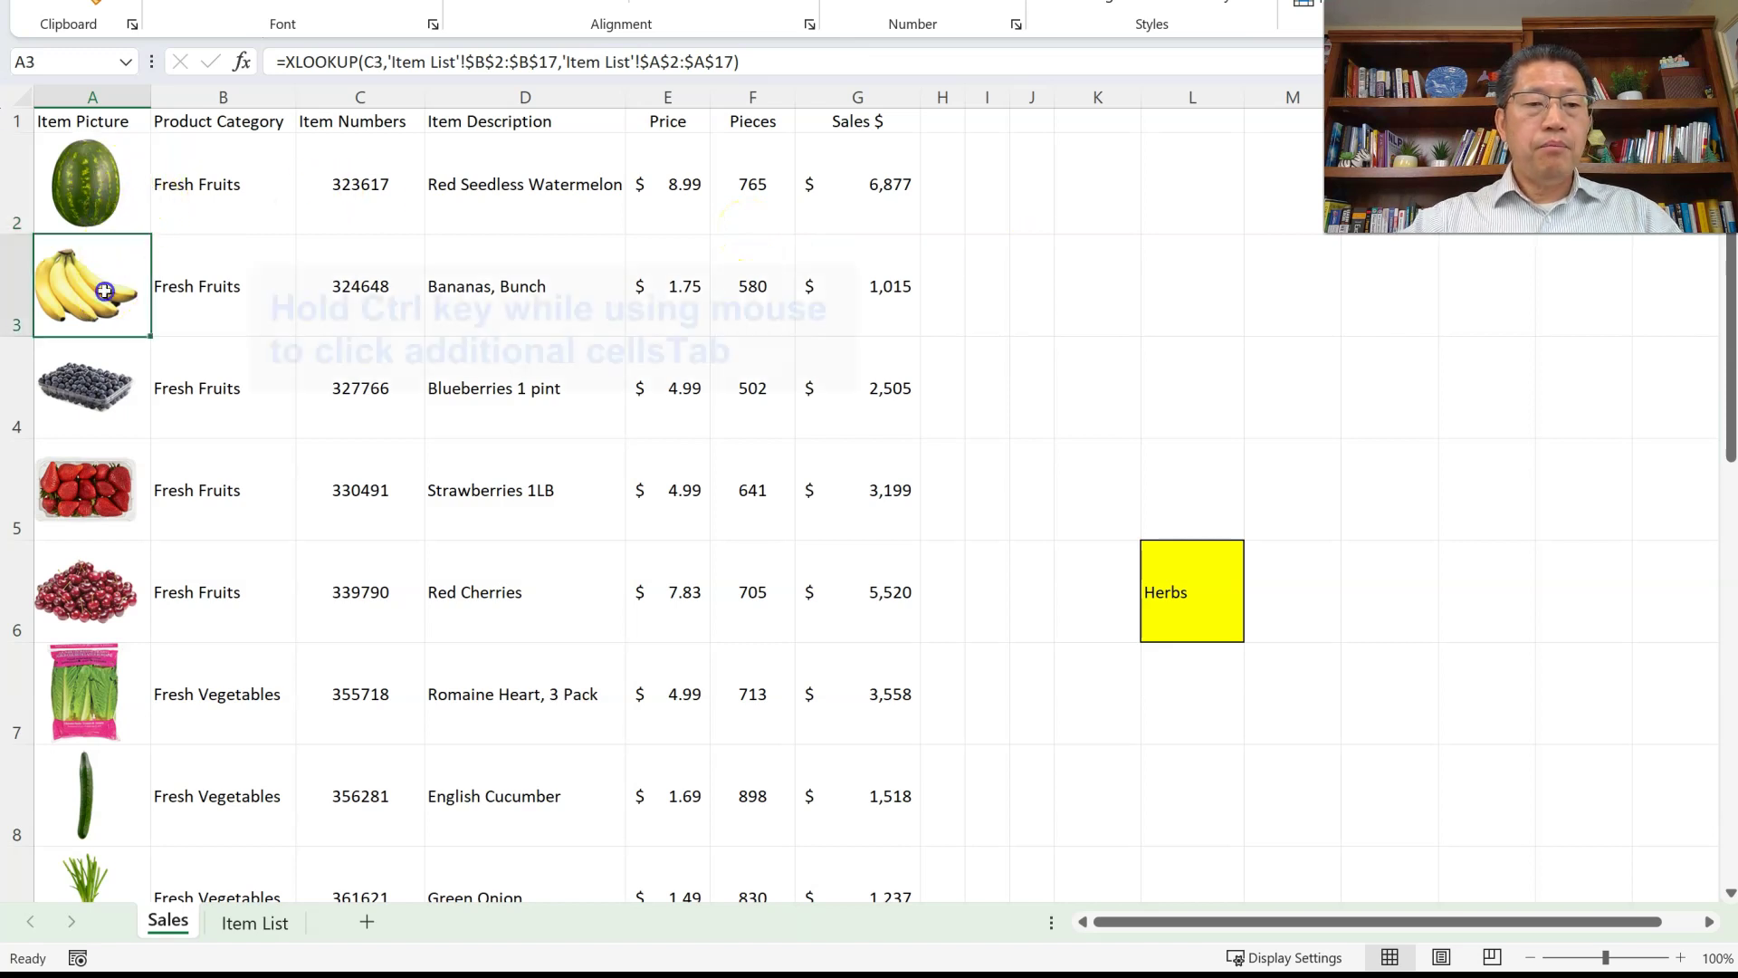
{"action": "left_click", "coordinate": [128, 499], "text": "ctrl"}
{"action": "left_click", "coordinate": [109, 792], "text": "ctrl"}
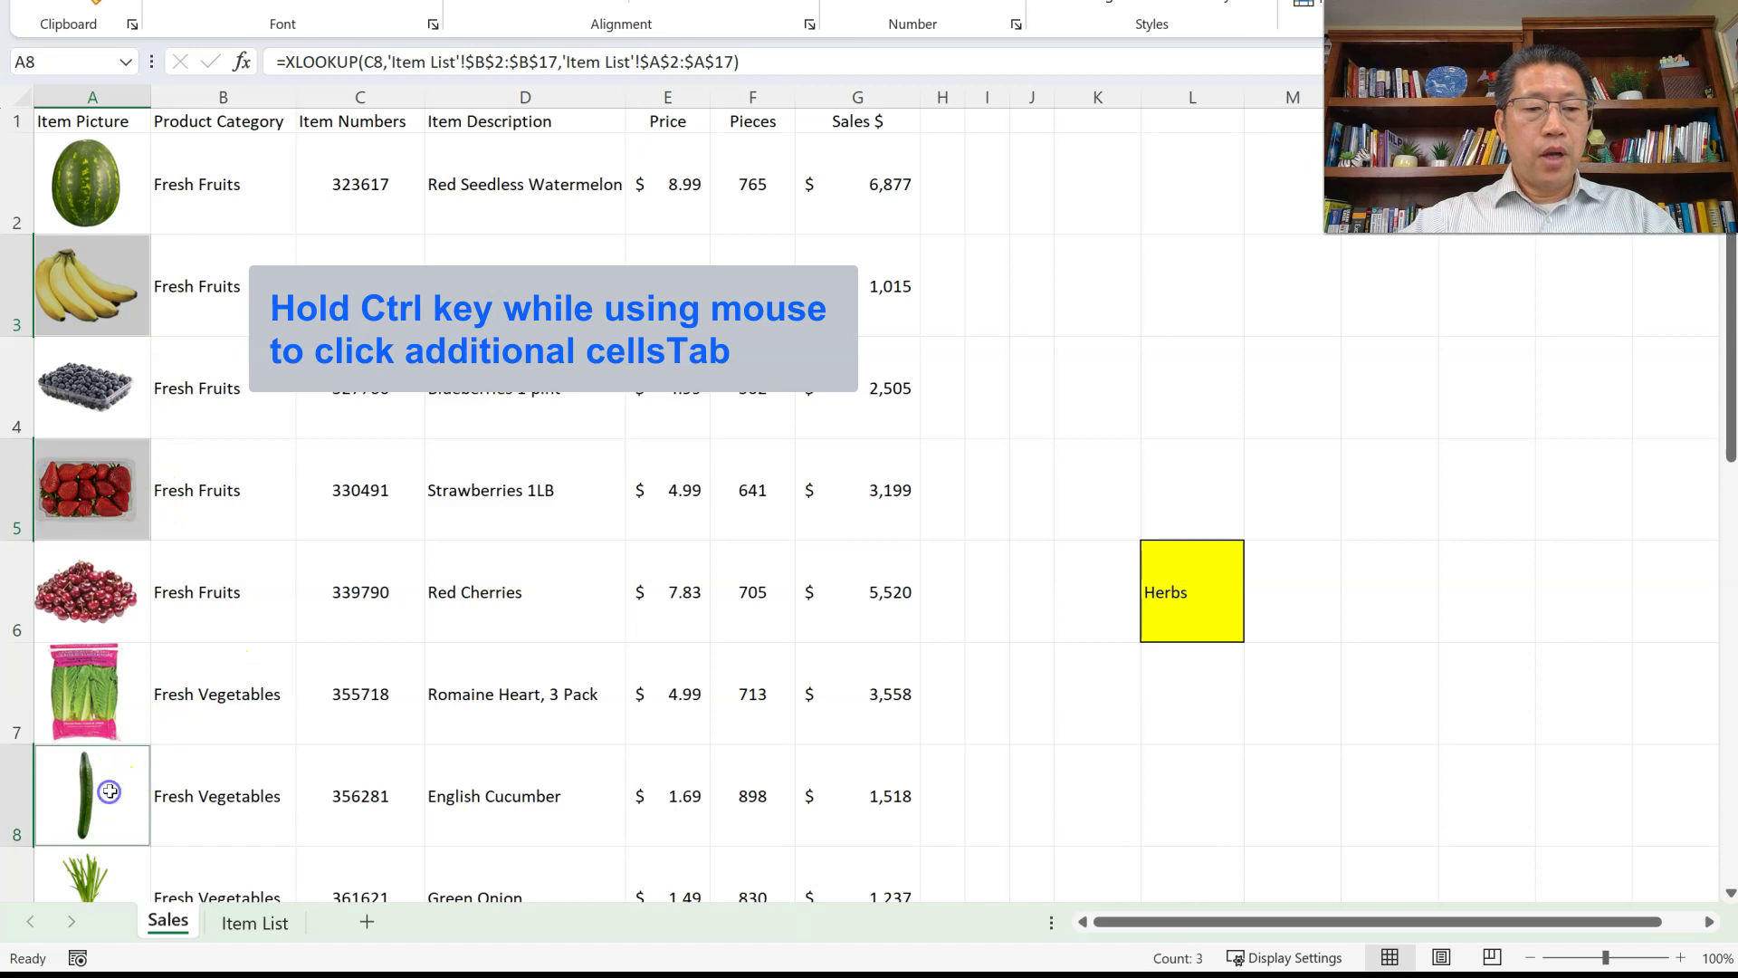
{"action": "scroll", "coordinate": [109, 787], "scroll_direction": "down", "scroll_amount": 1}
{"action": "left_click", "coordinate": [107, 772], "text": "ctrl"}
{"action": "key", "text": "ctrl+c"}
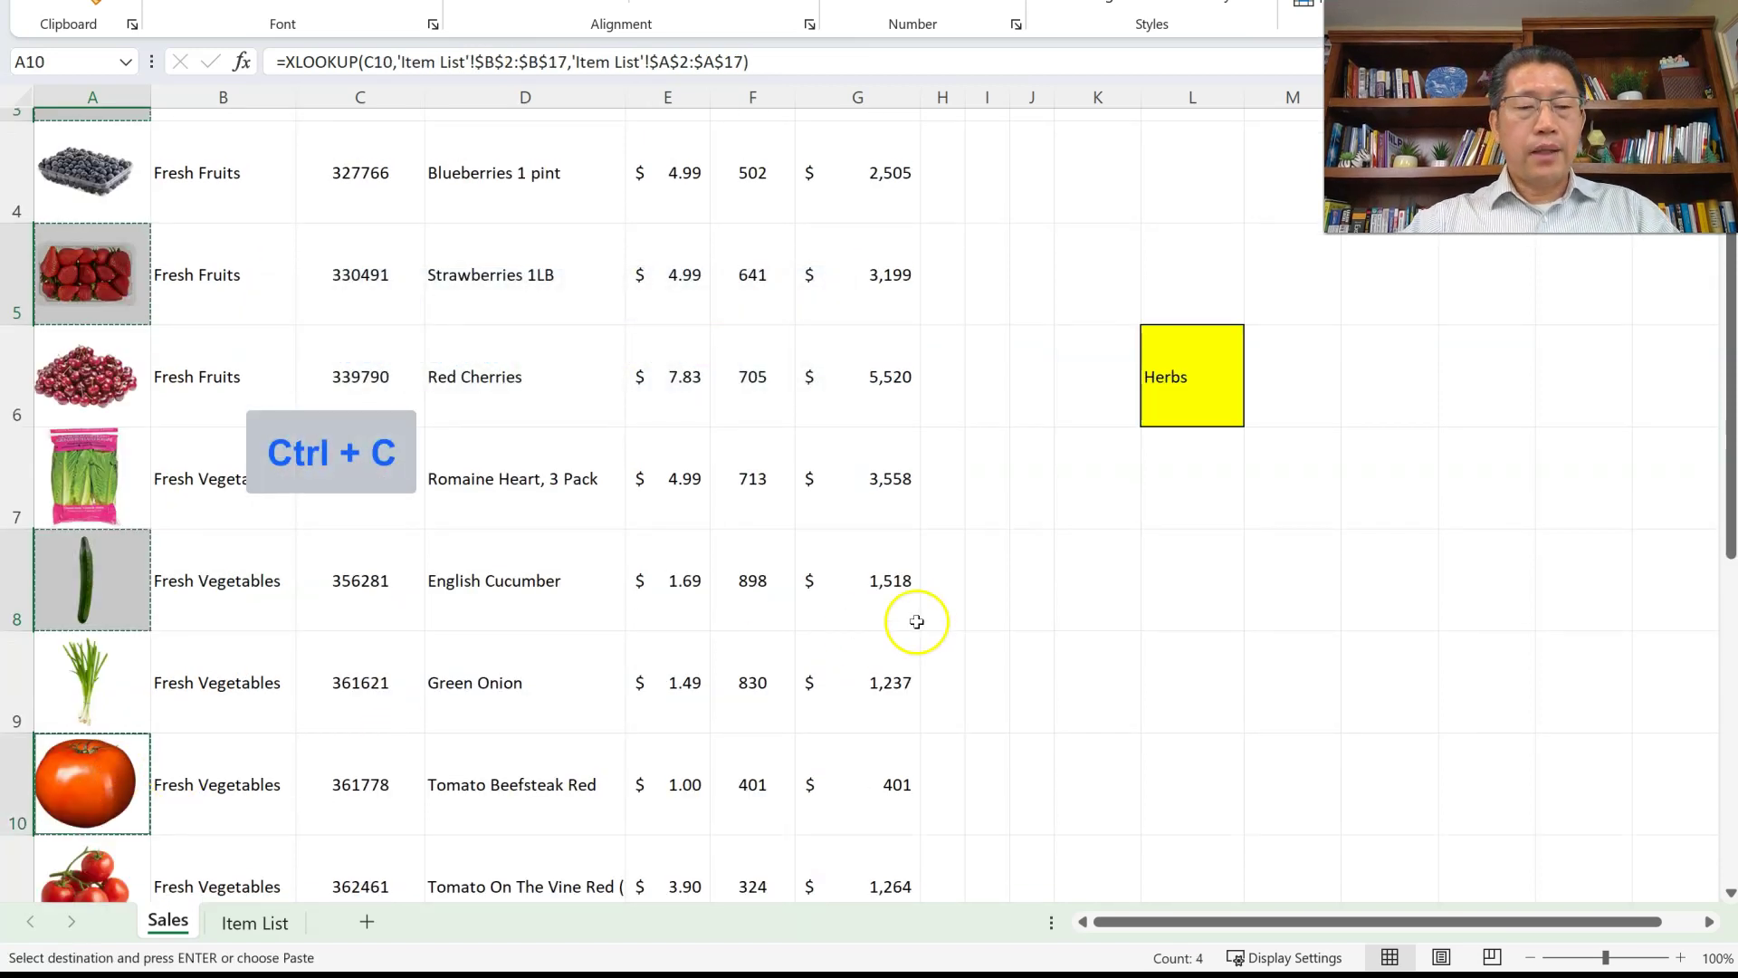
Paste the copied pictures as values into column K of the Sales sheet, starting at K2.
{"action": "scroll", "coordinate": [966, 579], "scroll_direction": "up", "scroll_amount": 1}
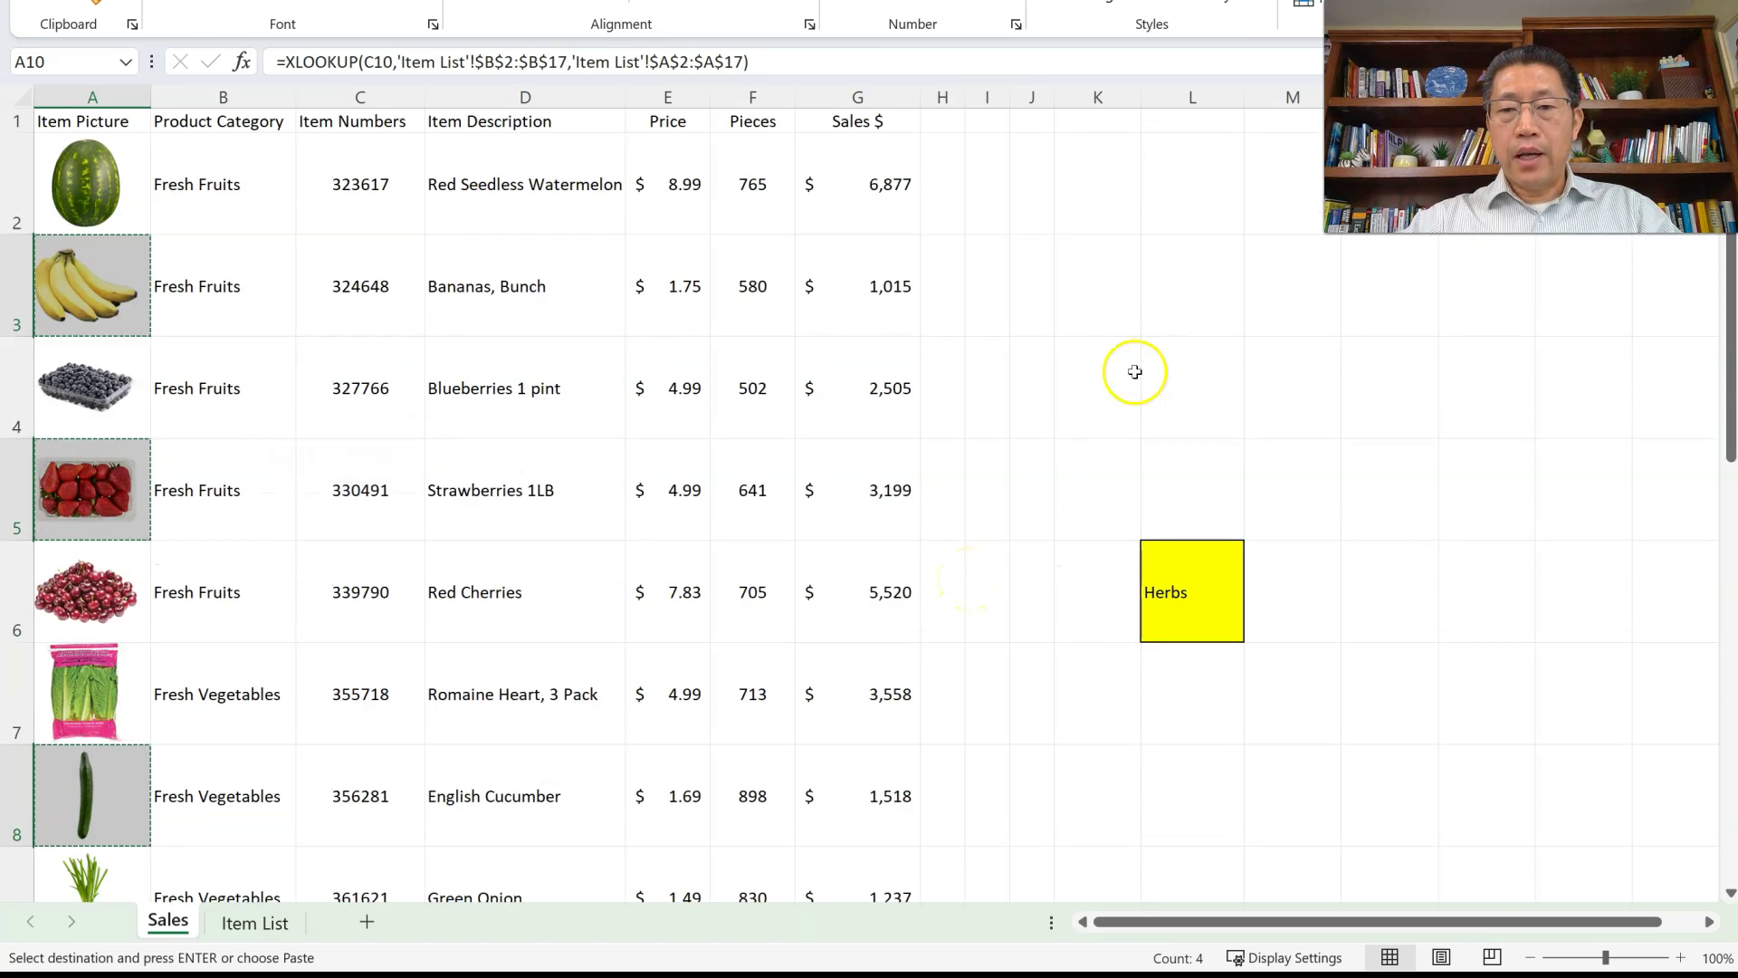
{"action": "left_click", "coordinate": [1100, 182]}
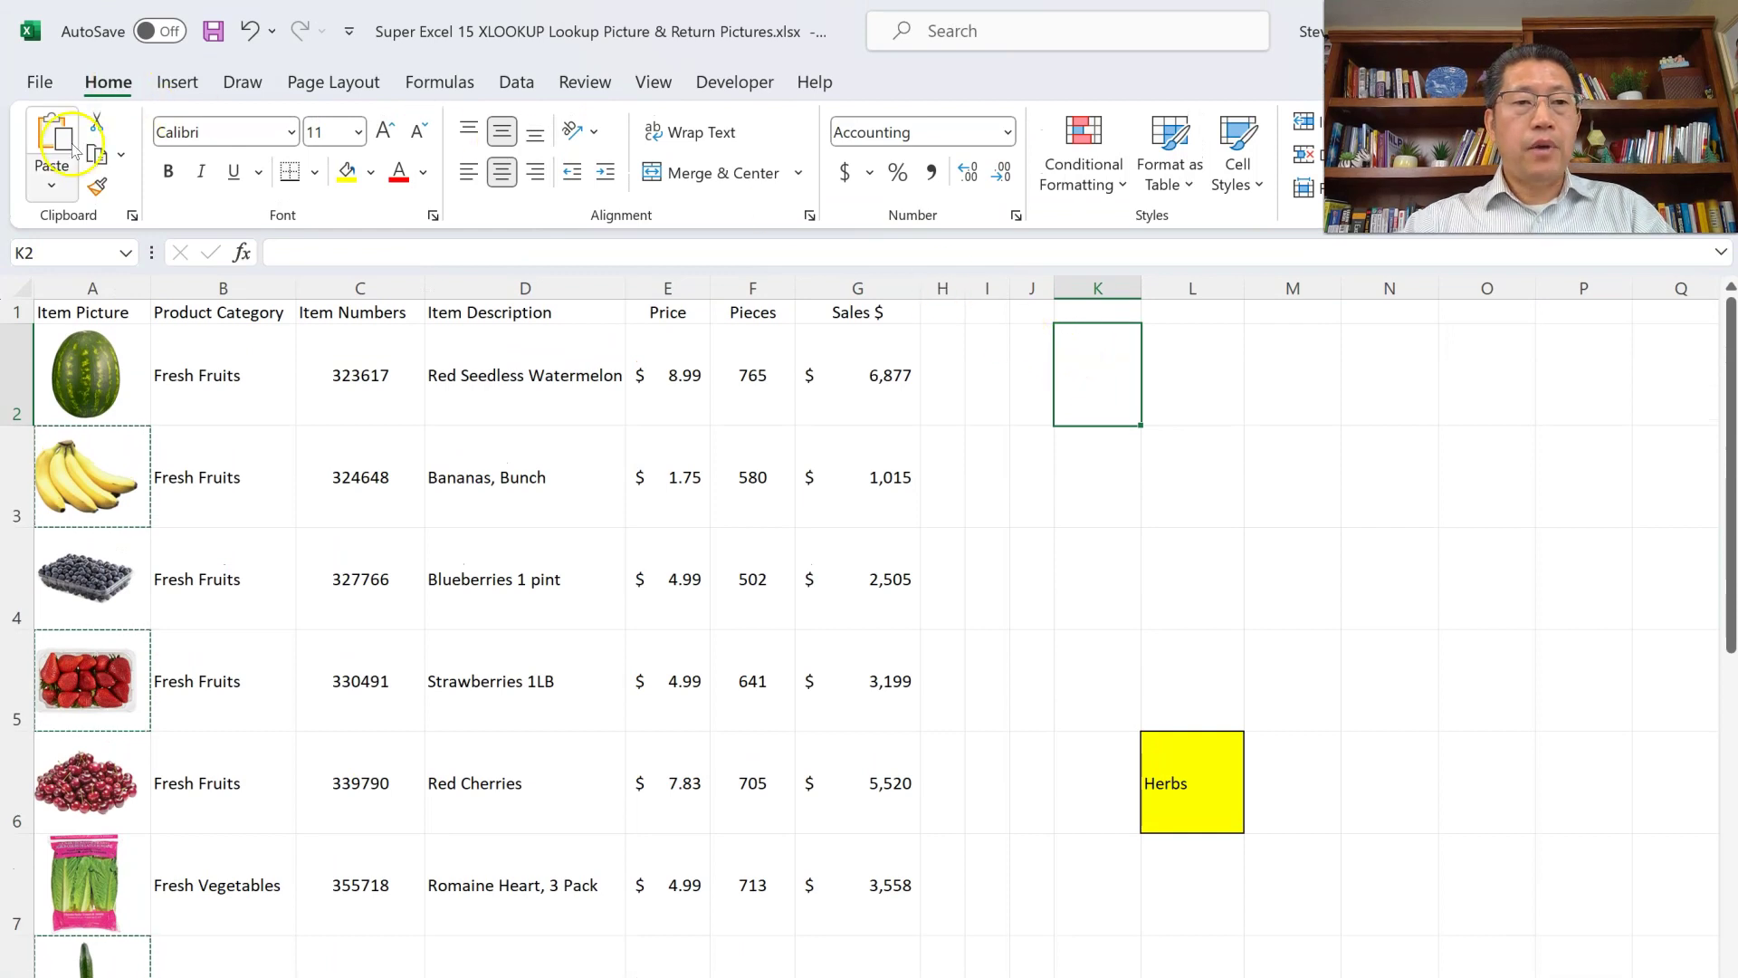
{"action": "left_click", "coordinate": [52, 181]}
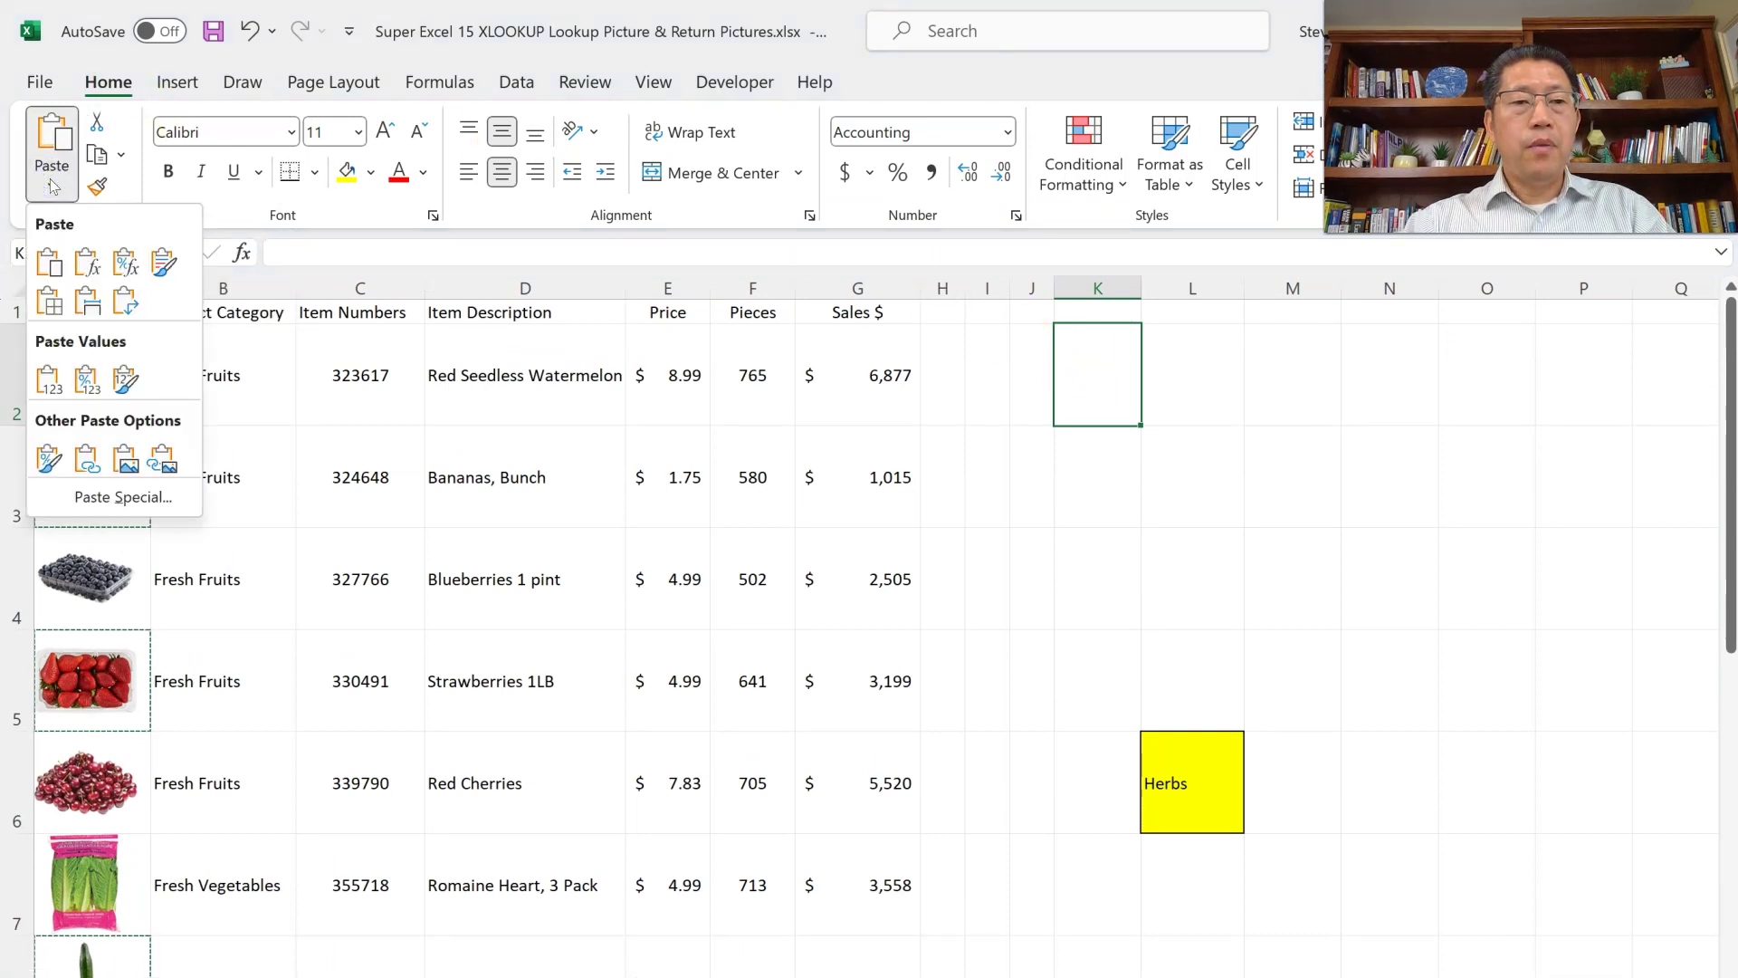
{"action": "left_click", "coordinate": [43, 378]}
Check the contents of the pasted picture cells K2 to K5 and look over the Sales $ column.
{"action": "left_click", "coordinate": [1112, 373]}
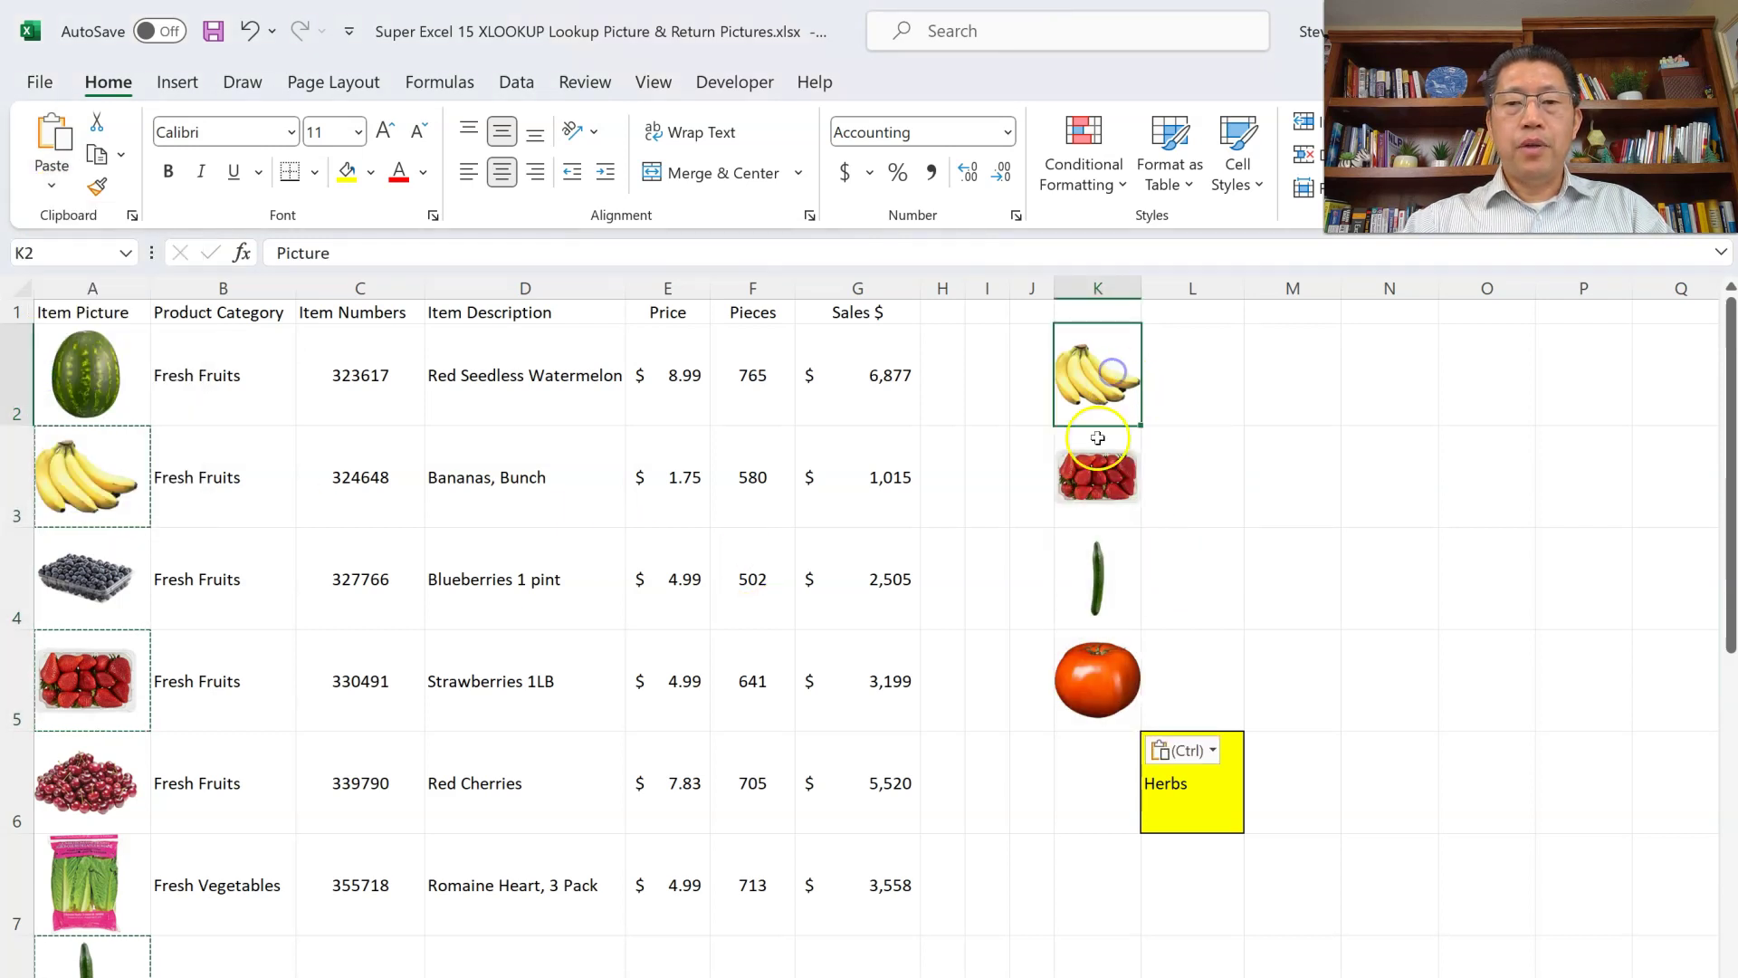
{"action": "left_click", "coordinate": [1100, 462]}
{"action": "left_click", "coordinate": [1096, 575]}
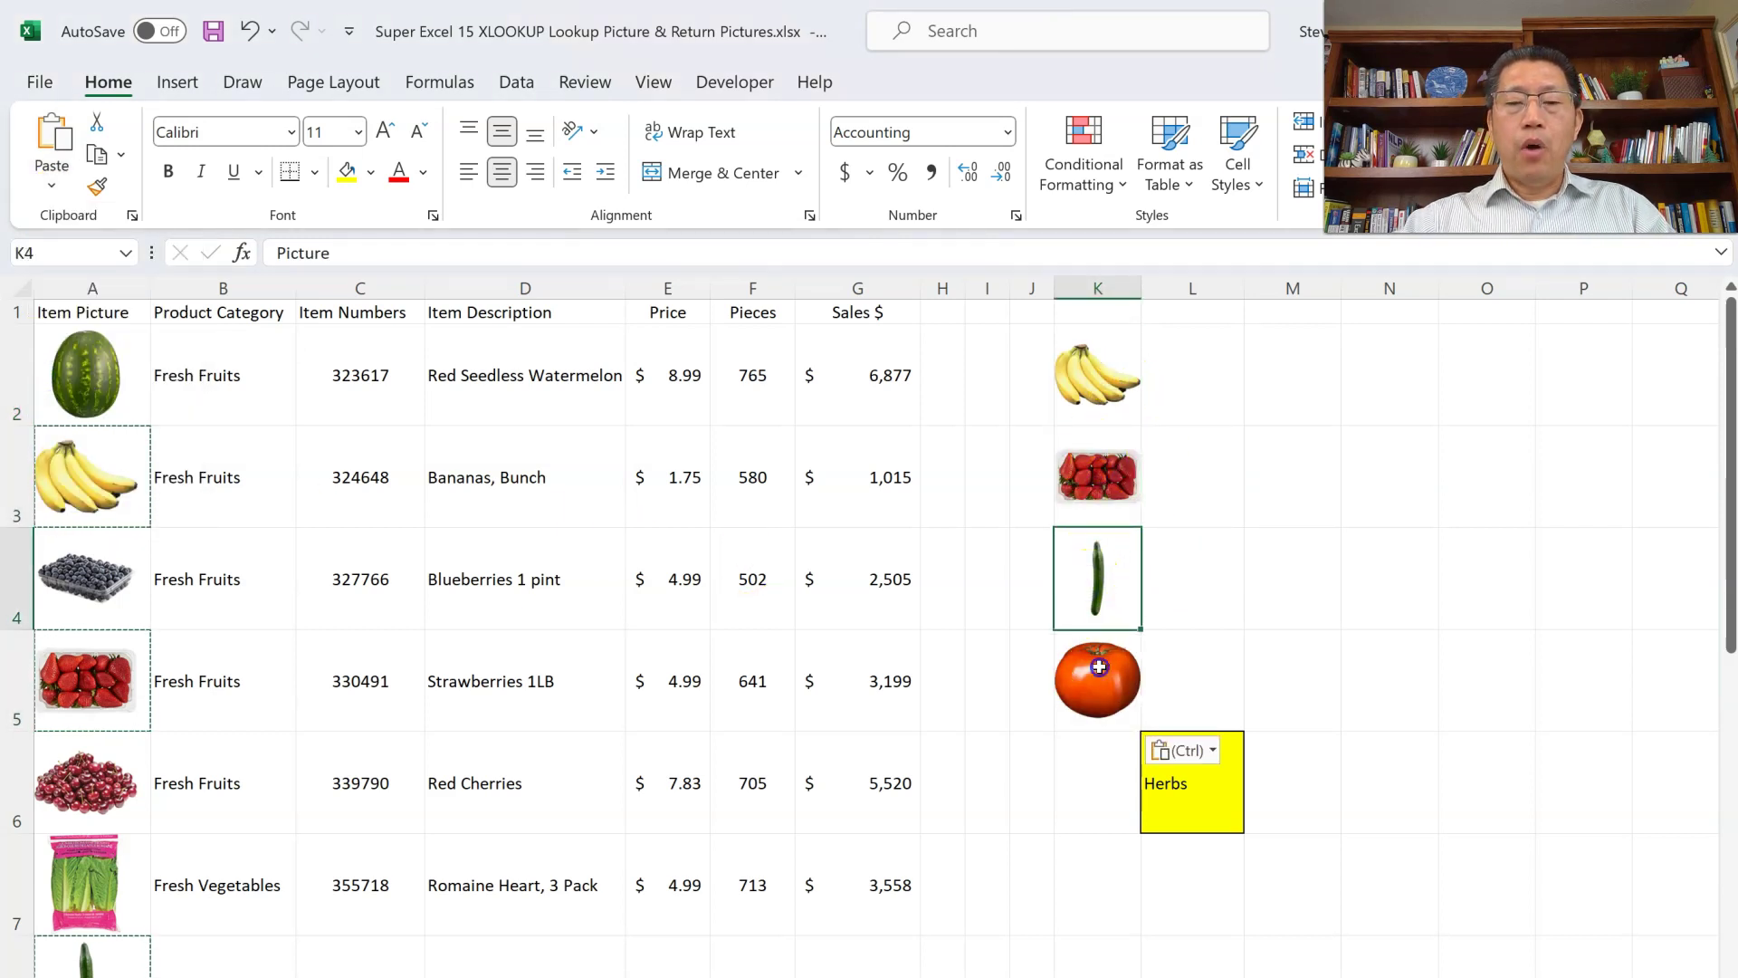
{"action": "left_click", "coordinate": [1099, 666]}
{"action": "left_click", "coordinate": [1098, 375]}
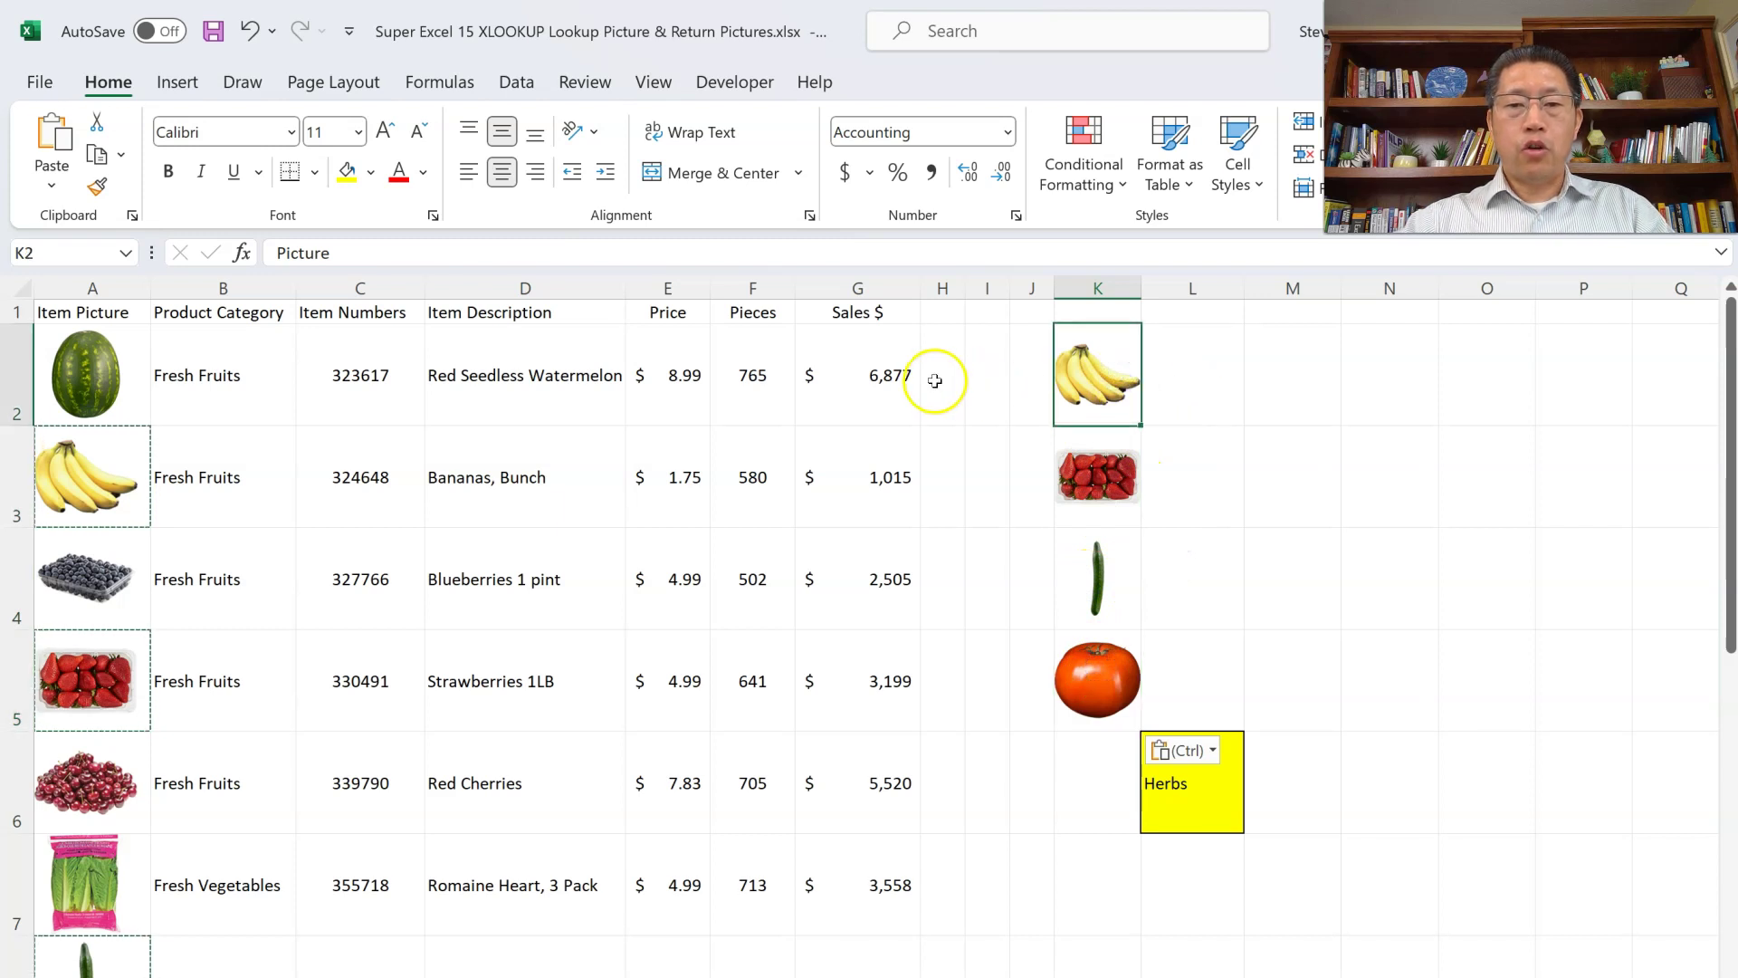
{"action": "left_click_drag", "start_coordinate": [883, 375], "coordinate": [868, 794]}
Start an XLOOKUP formula in L2 with the picture in K2 as the lookup value.
{"action": "left_click", "coordinate": [1198, 394]}
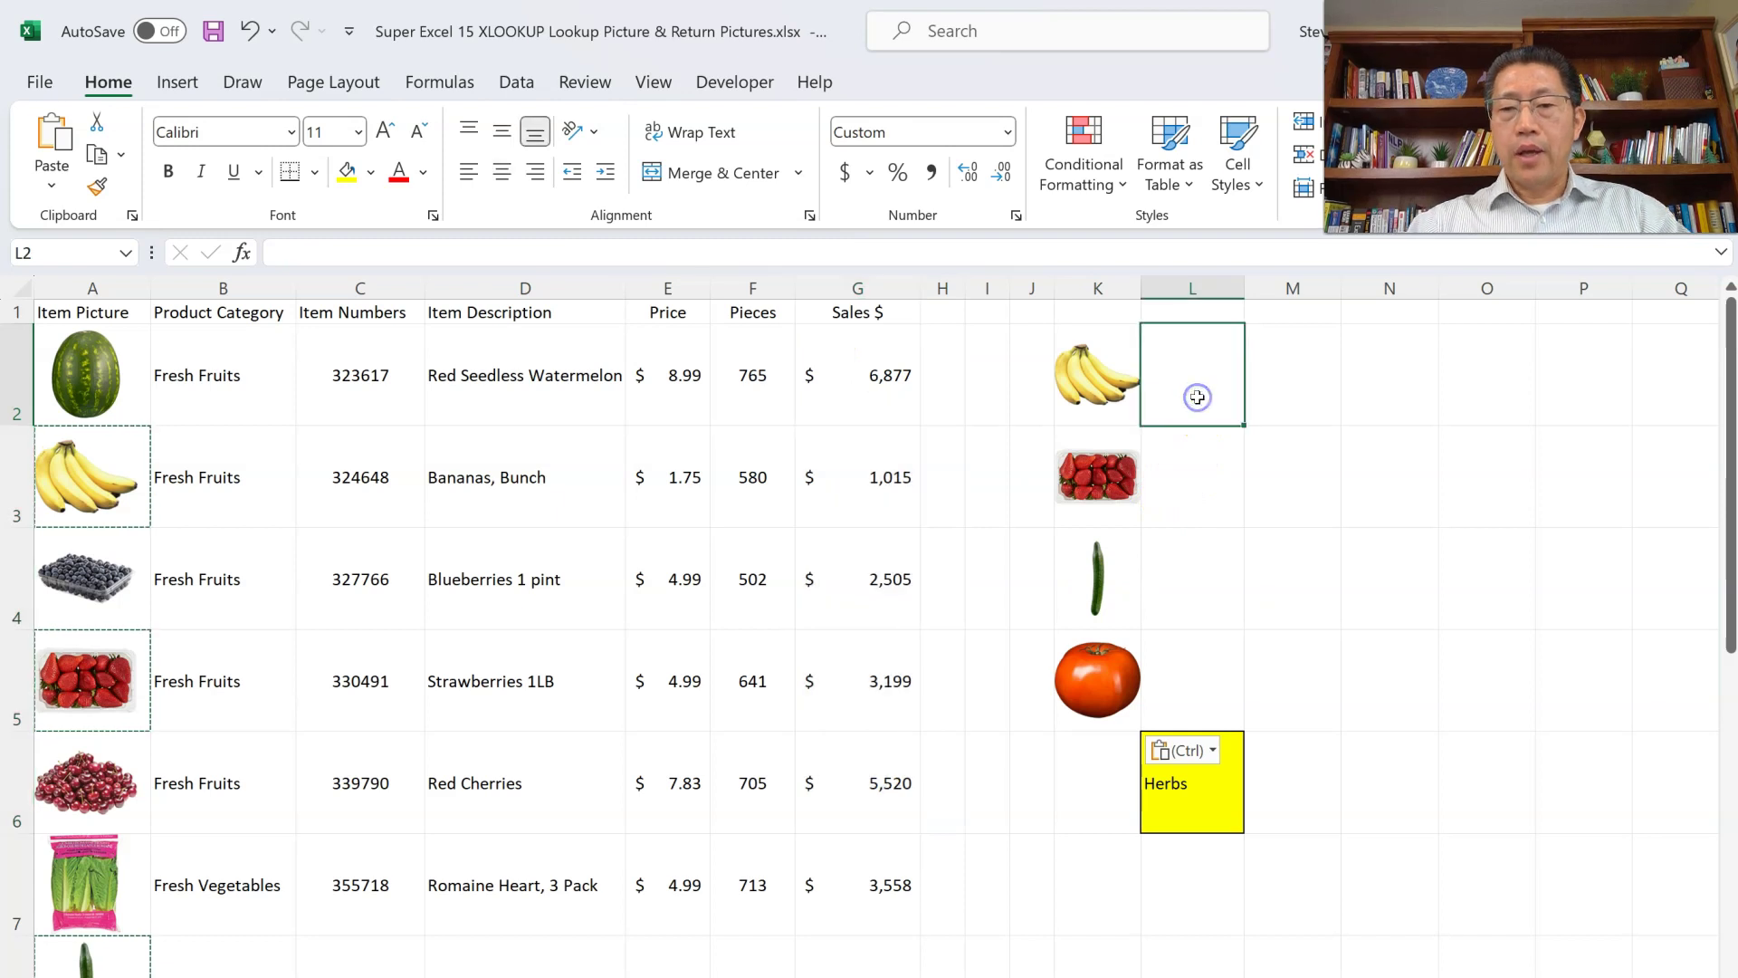
{"action": "key", "text": "Escape"}
{"action": "type", "text": "="}
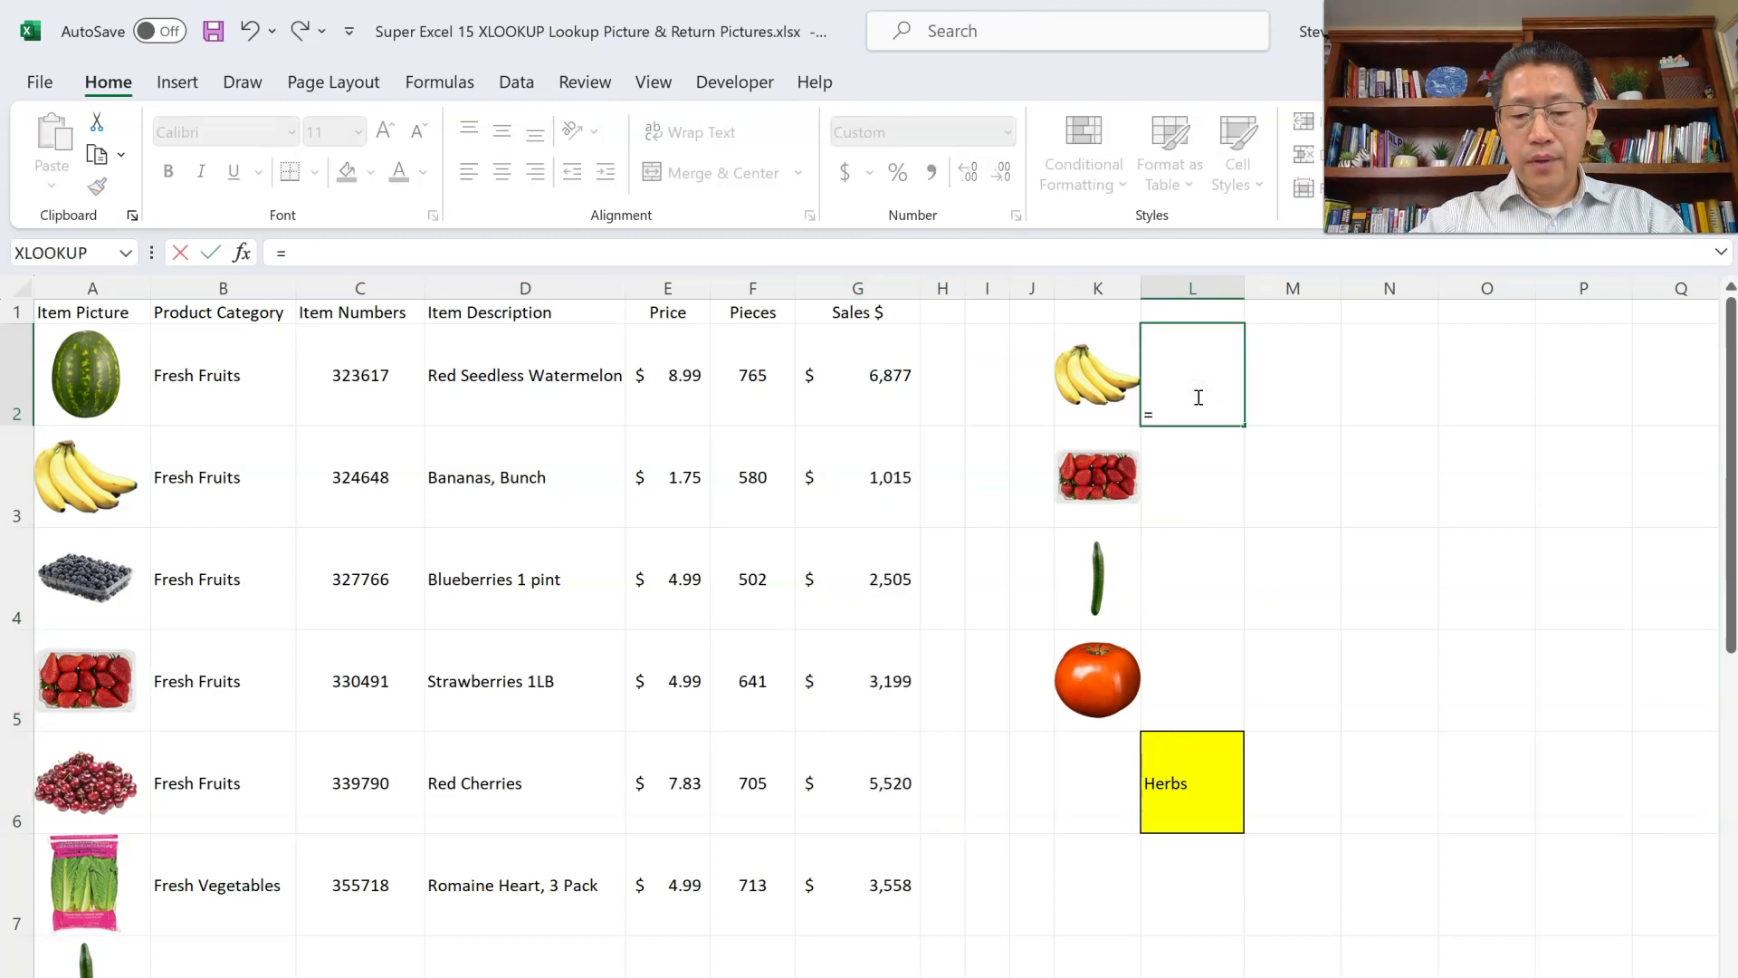
{"action": "type", "text": "xl"}
{"action": "key", "text": "Tab"}
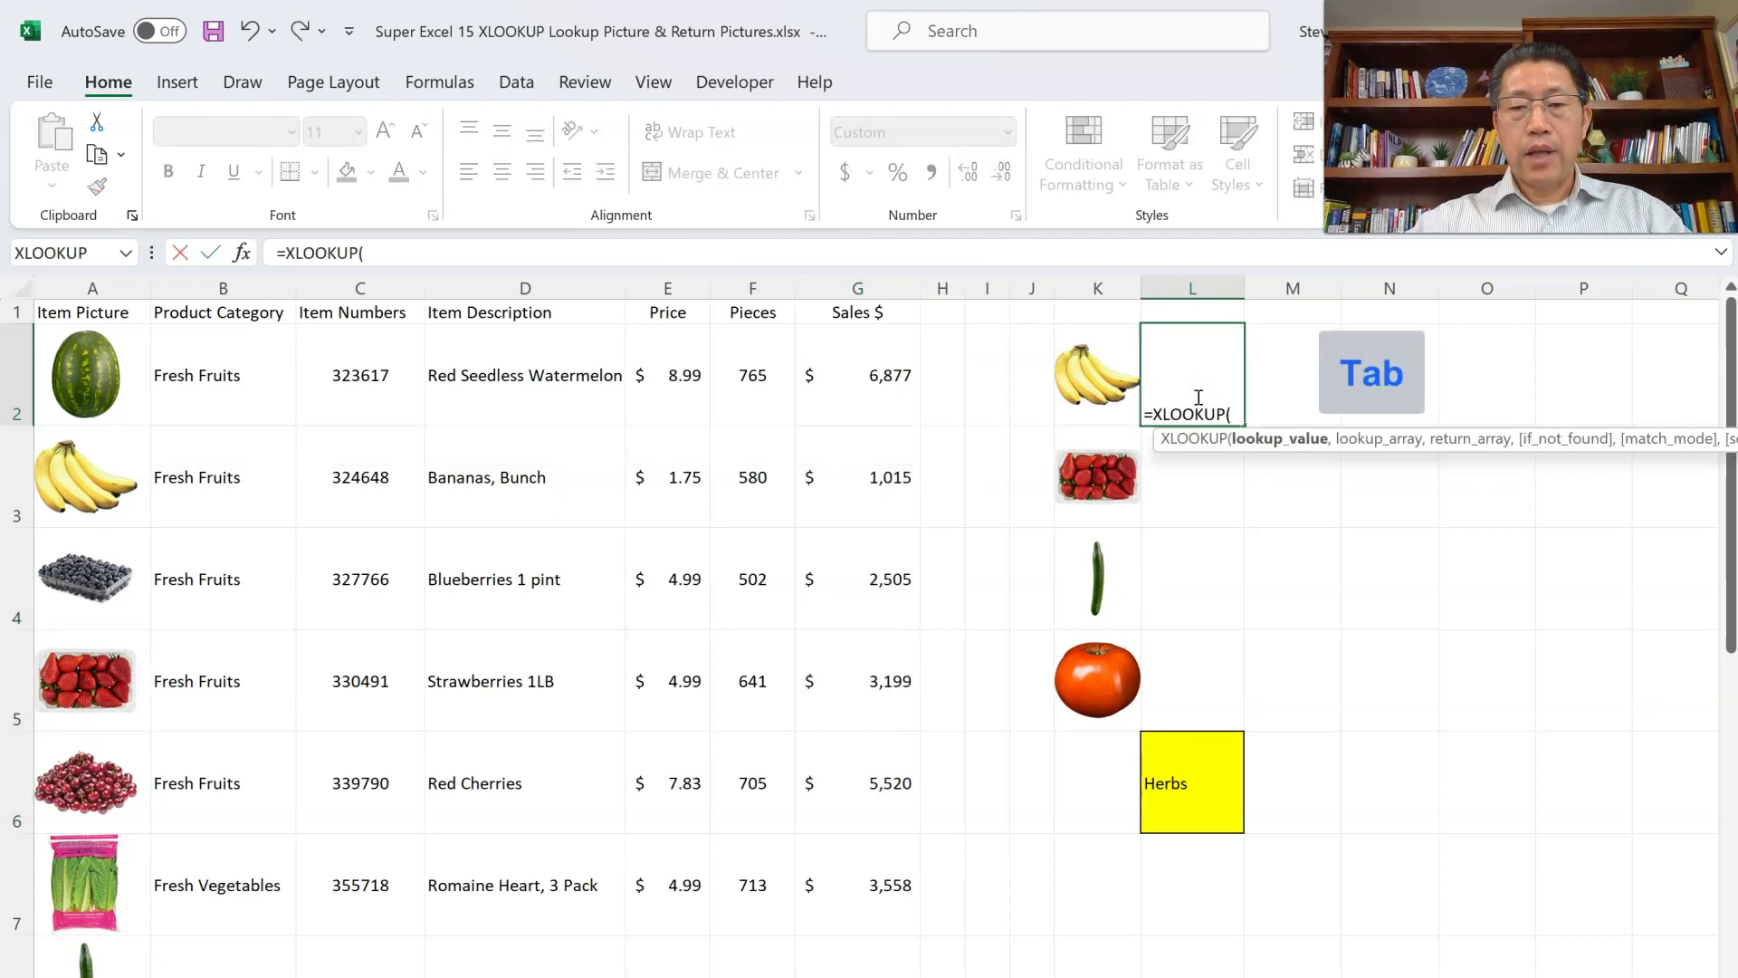
{"action": "key", "text": "Left"}
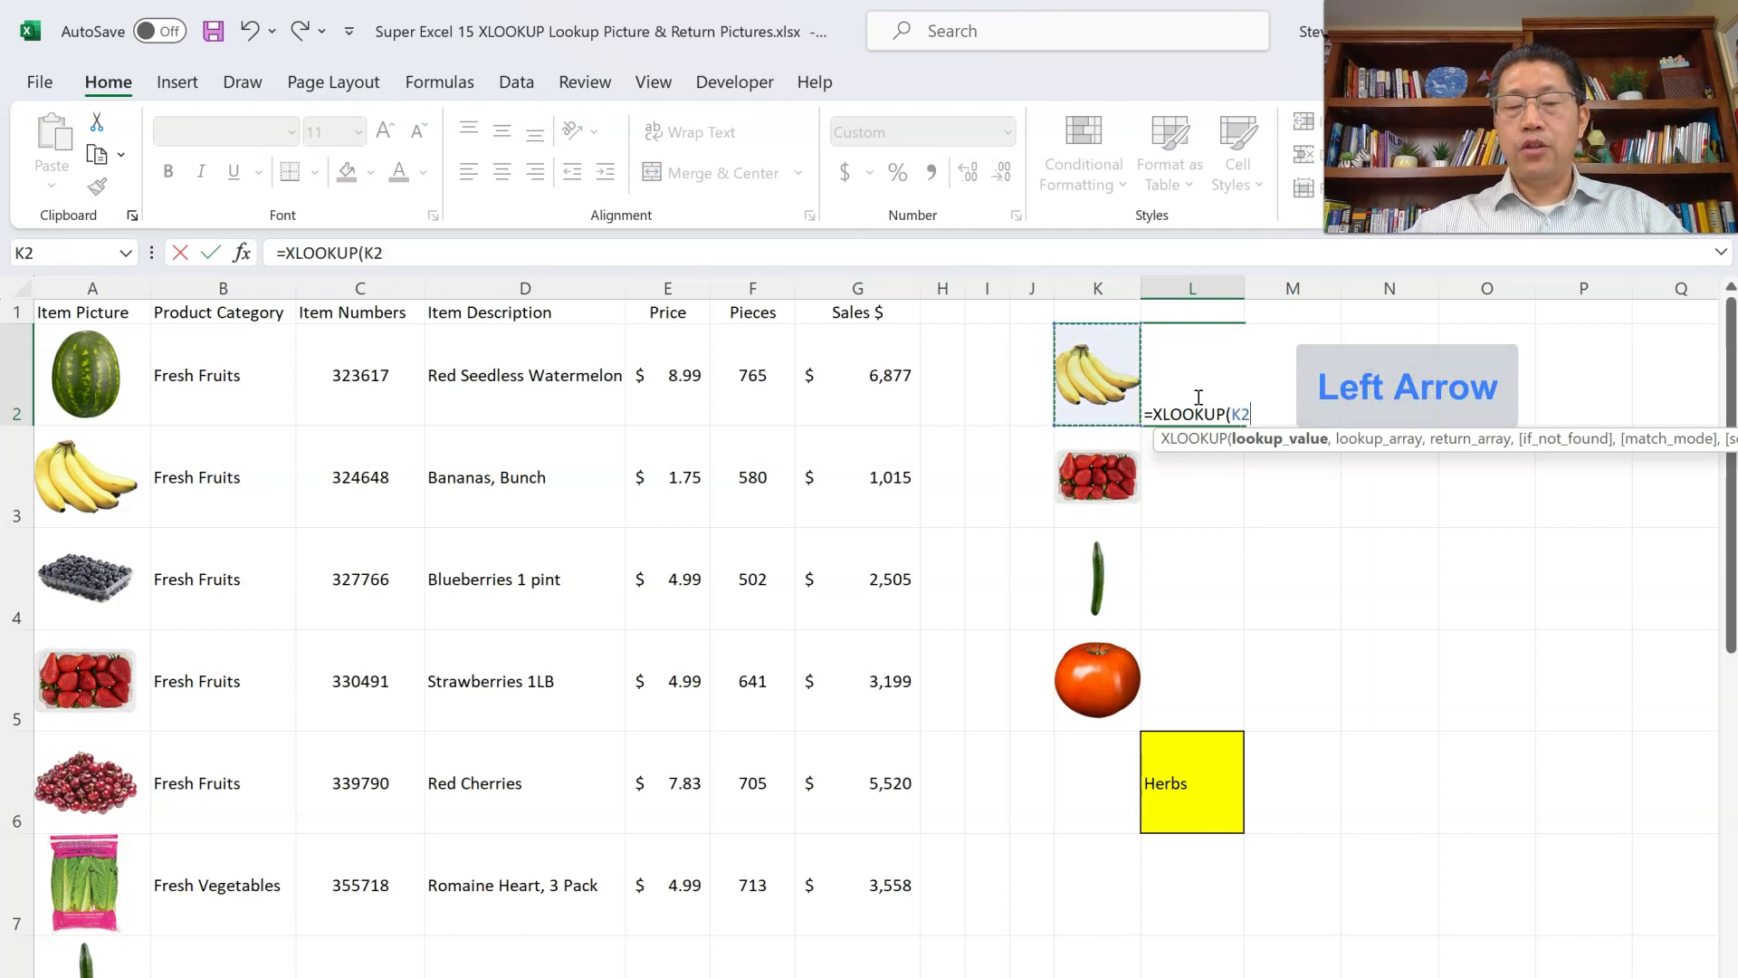
{"action": "type", "text": ","}
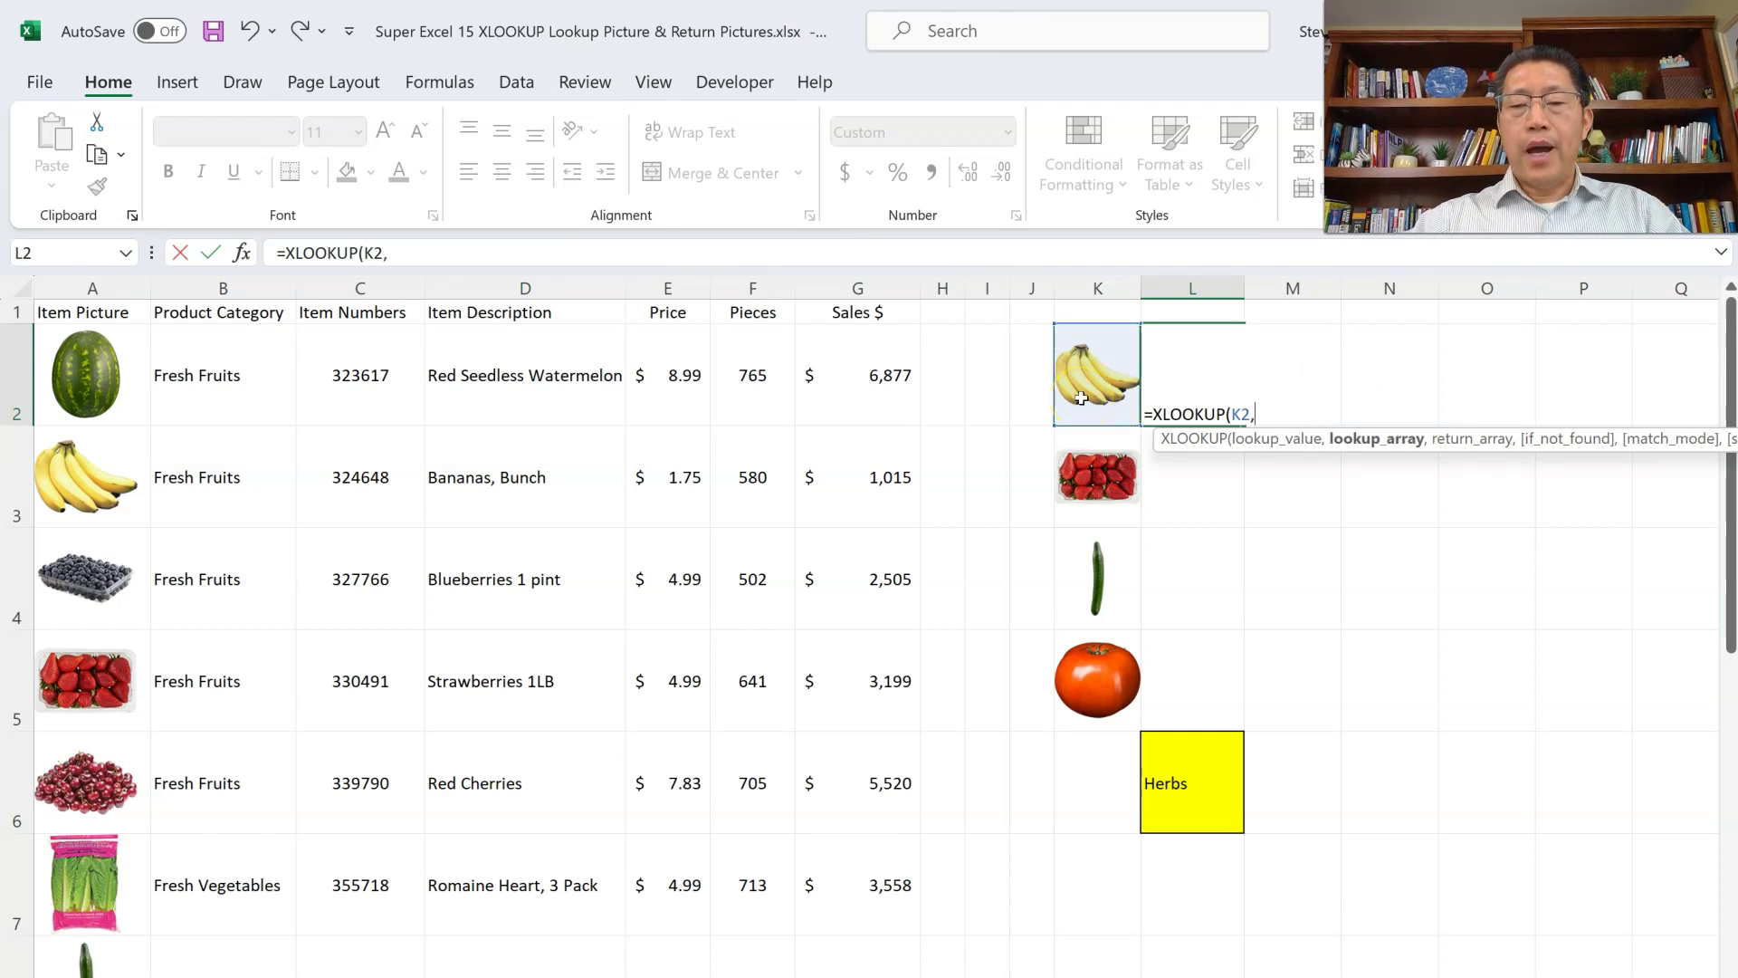
Set the XLOOKUP lookup array to the Item Picture column as the absolute range $A$2:$A$17.
{"action": "left_click", "coordinate": [76, 385]}
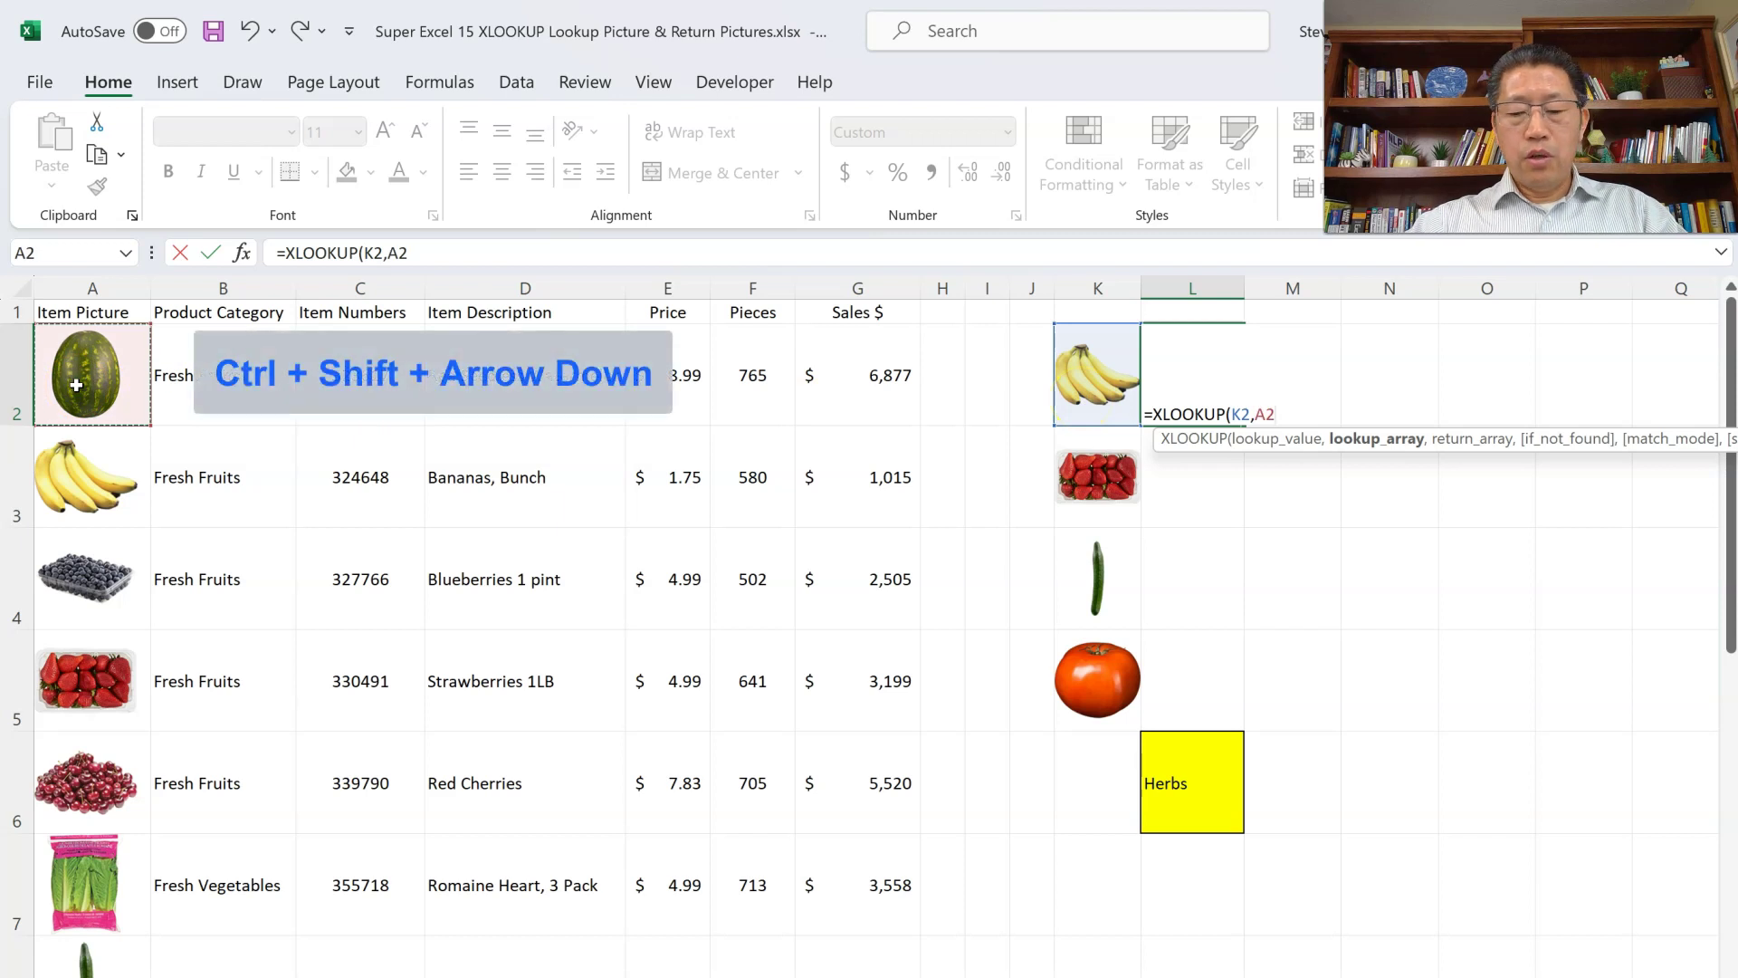
{"action": "key", "text": "ctrl+shift+Down"}
{"action": "key", "text": "F4"}
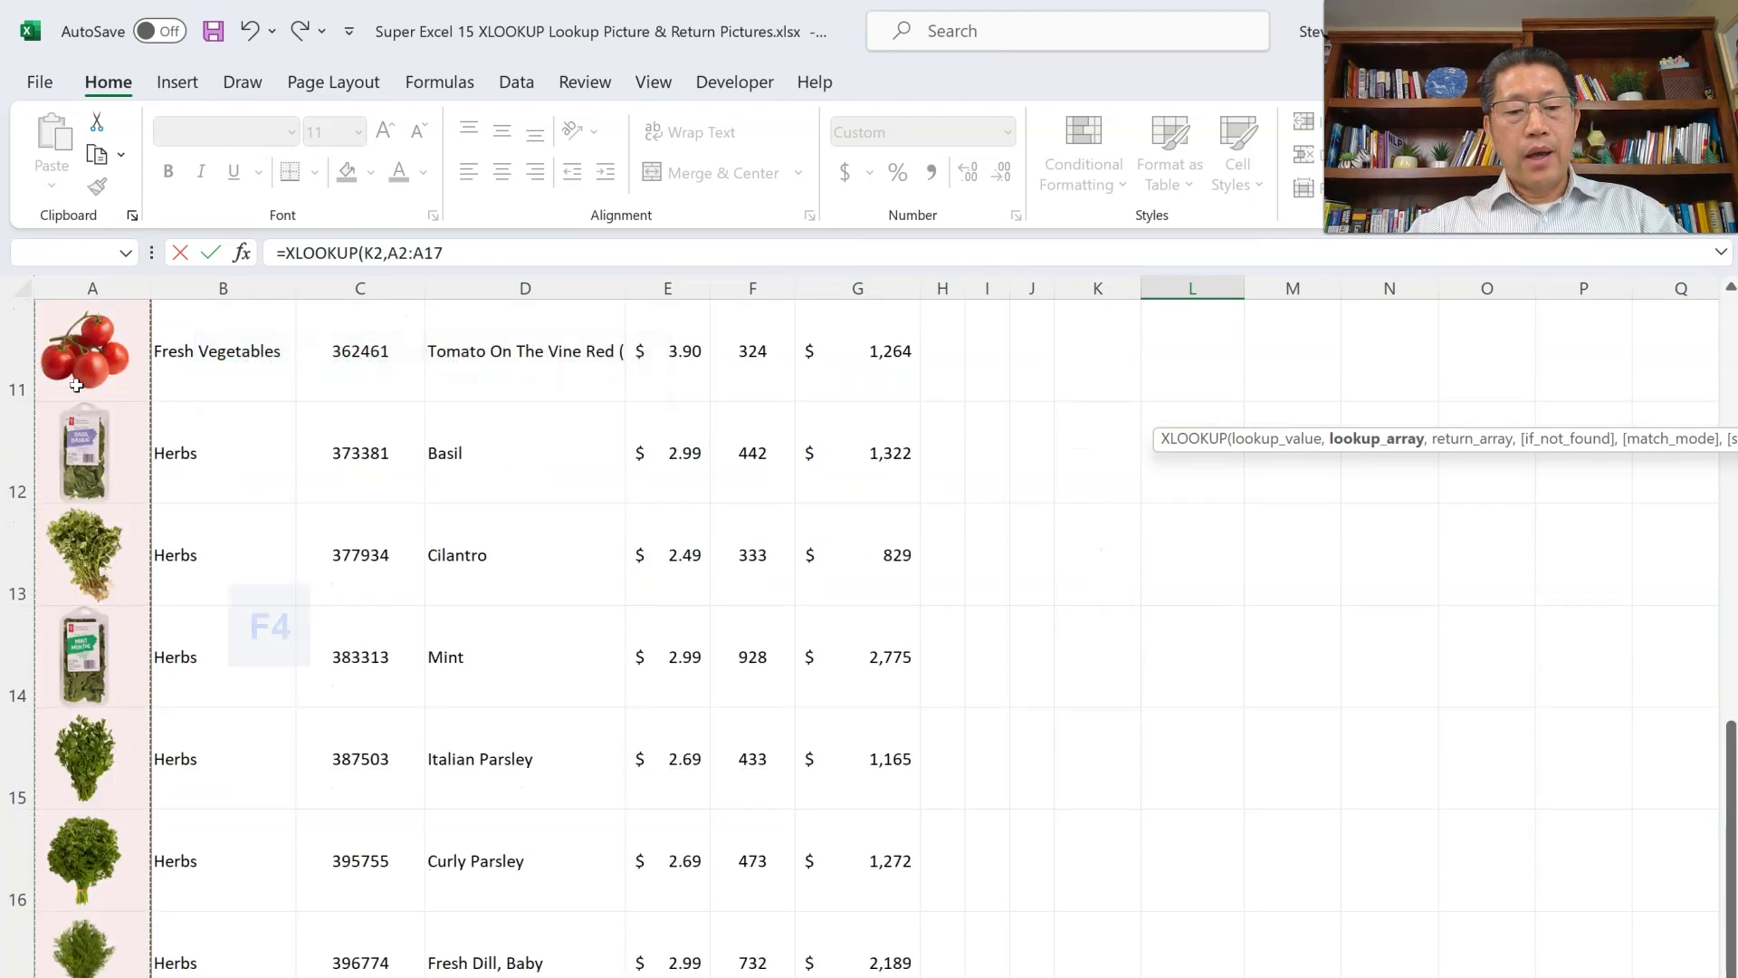
{"action": "type", "text": ","}
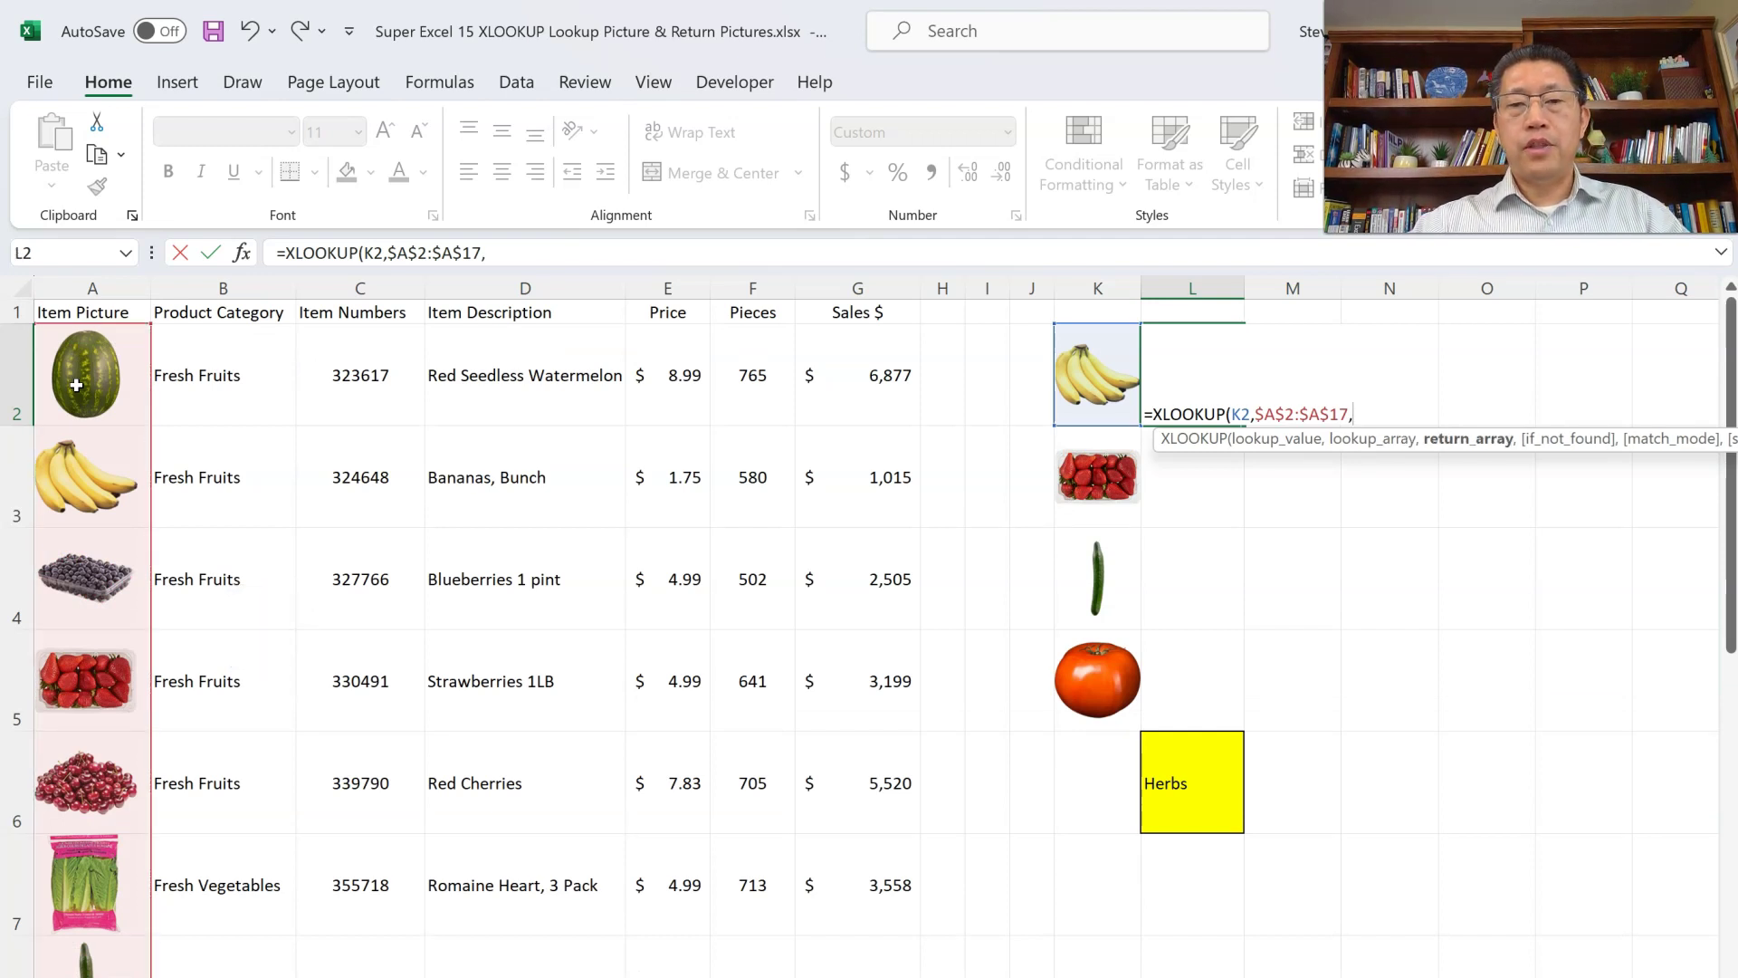
Set the return array to the Sales $ column as the absolute range $G$2:$G$17 and complete the XLOOKUP formula.
{"action": "left_click", "coordinate": [894, 374]}
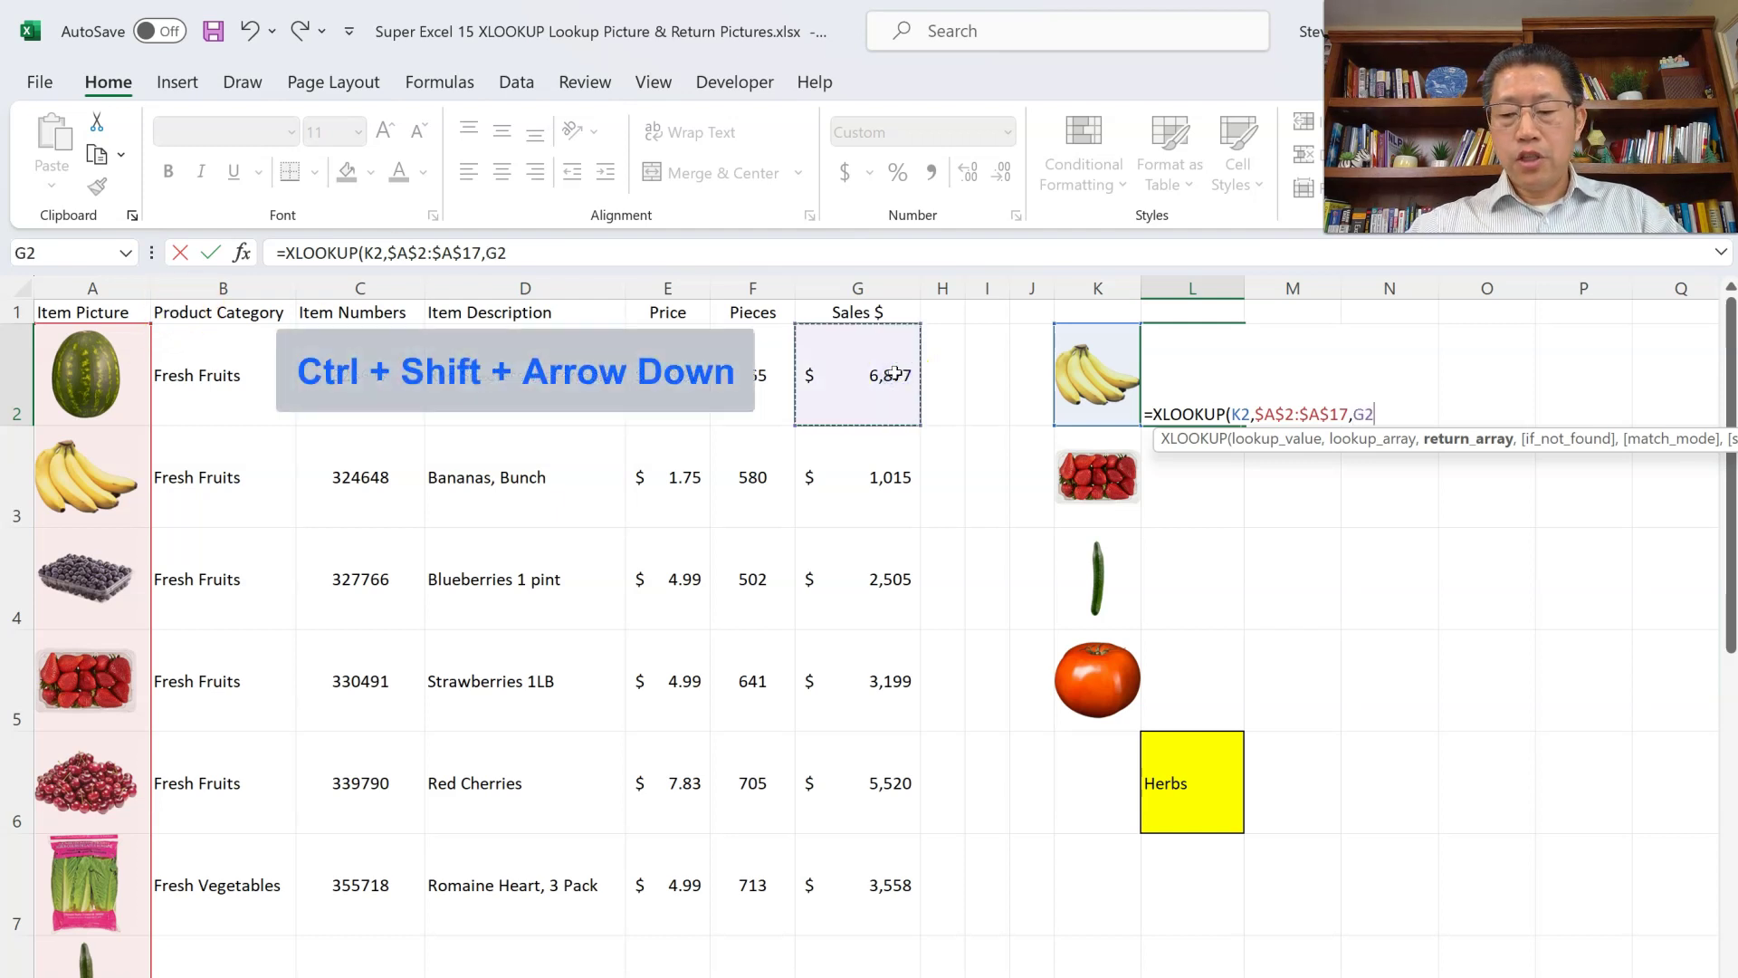
{"action": "key", "text": "ctrl+shift+Down"}
{"action": "key", "text": "F4"}
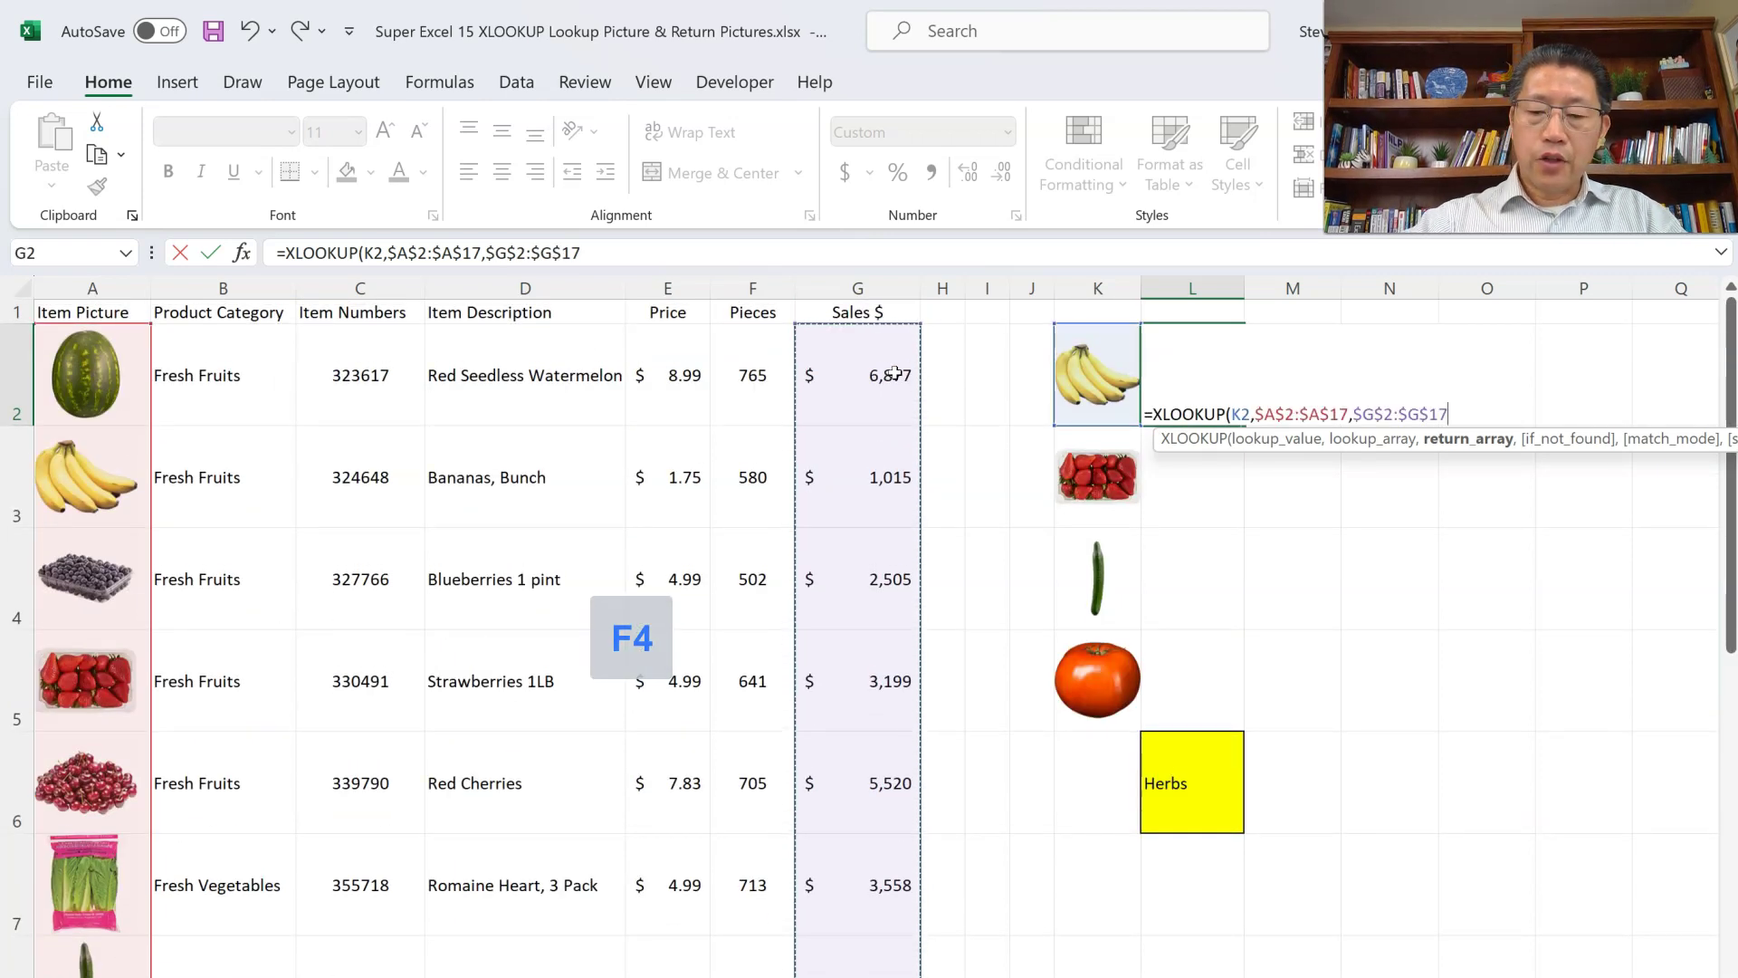
{"action": "type", "text": ")"}
{"action": "key", "text": "Return"}
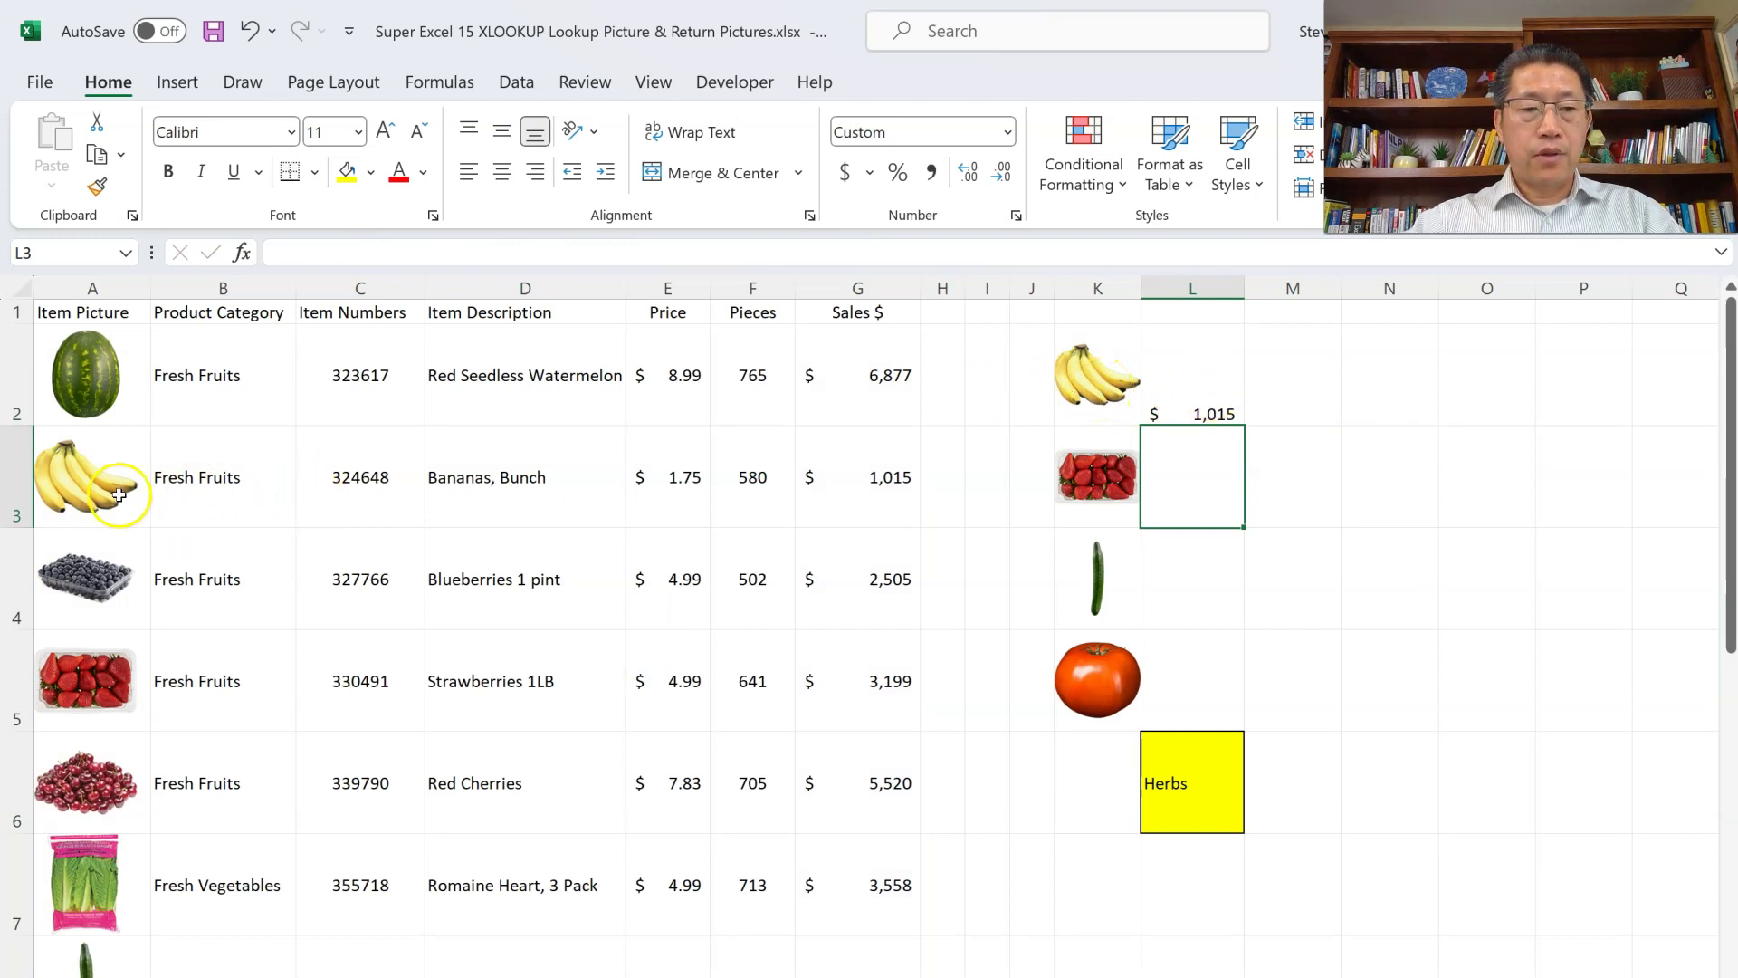
Compare the L2 result with the Bananas row and fill the XLOOKUP formula from L2 down to L5.
{"action": "left_click_drag", "start_coordinate": [97, 495], "coordinate": [843, 492]}
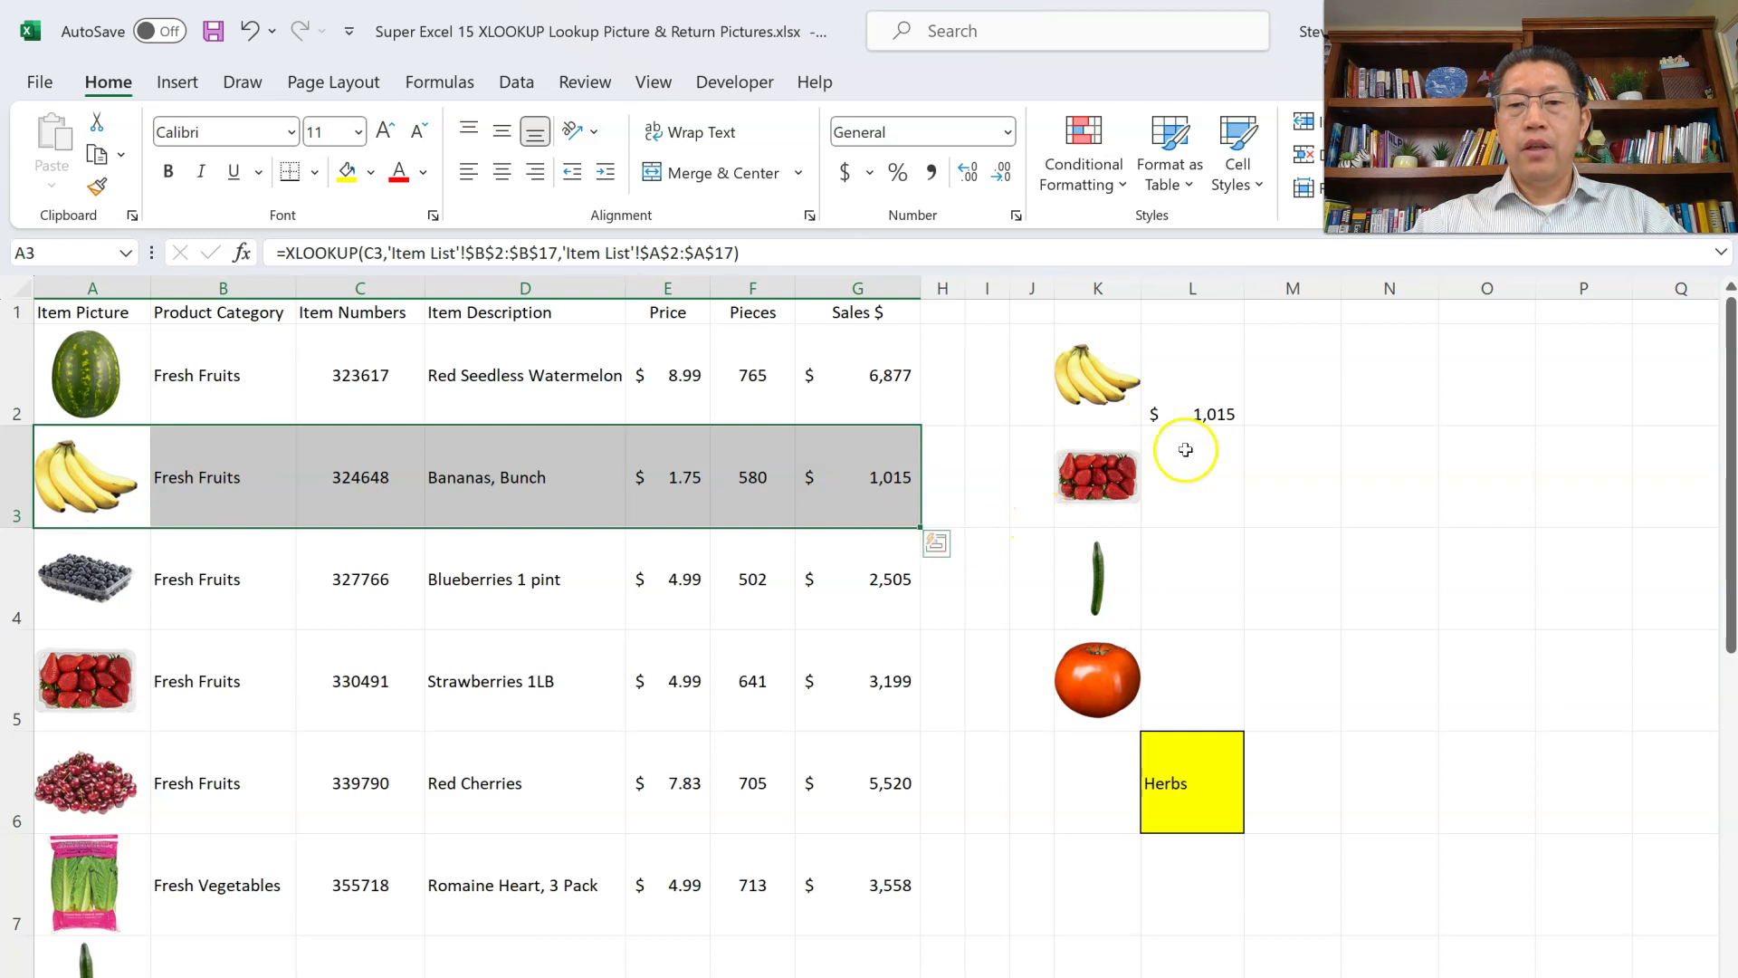
{"action": "left_click", "coordinate": [1203, 404]}
{"action": "left_click_drag", "start_coordinate": [1237, 595], "coordinate": [1236, 692]}
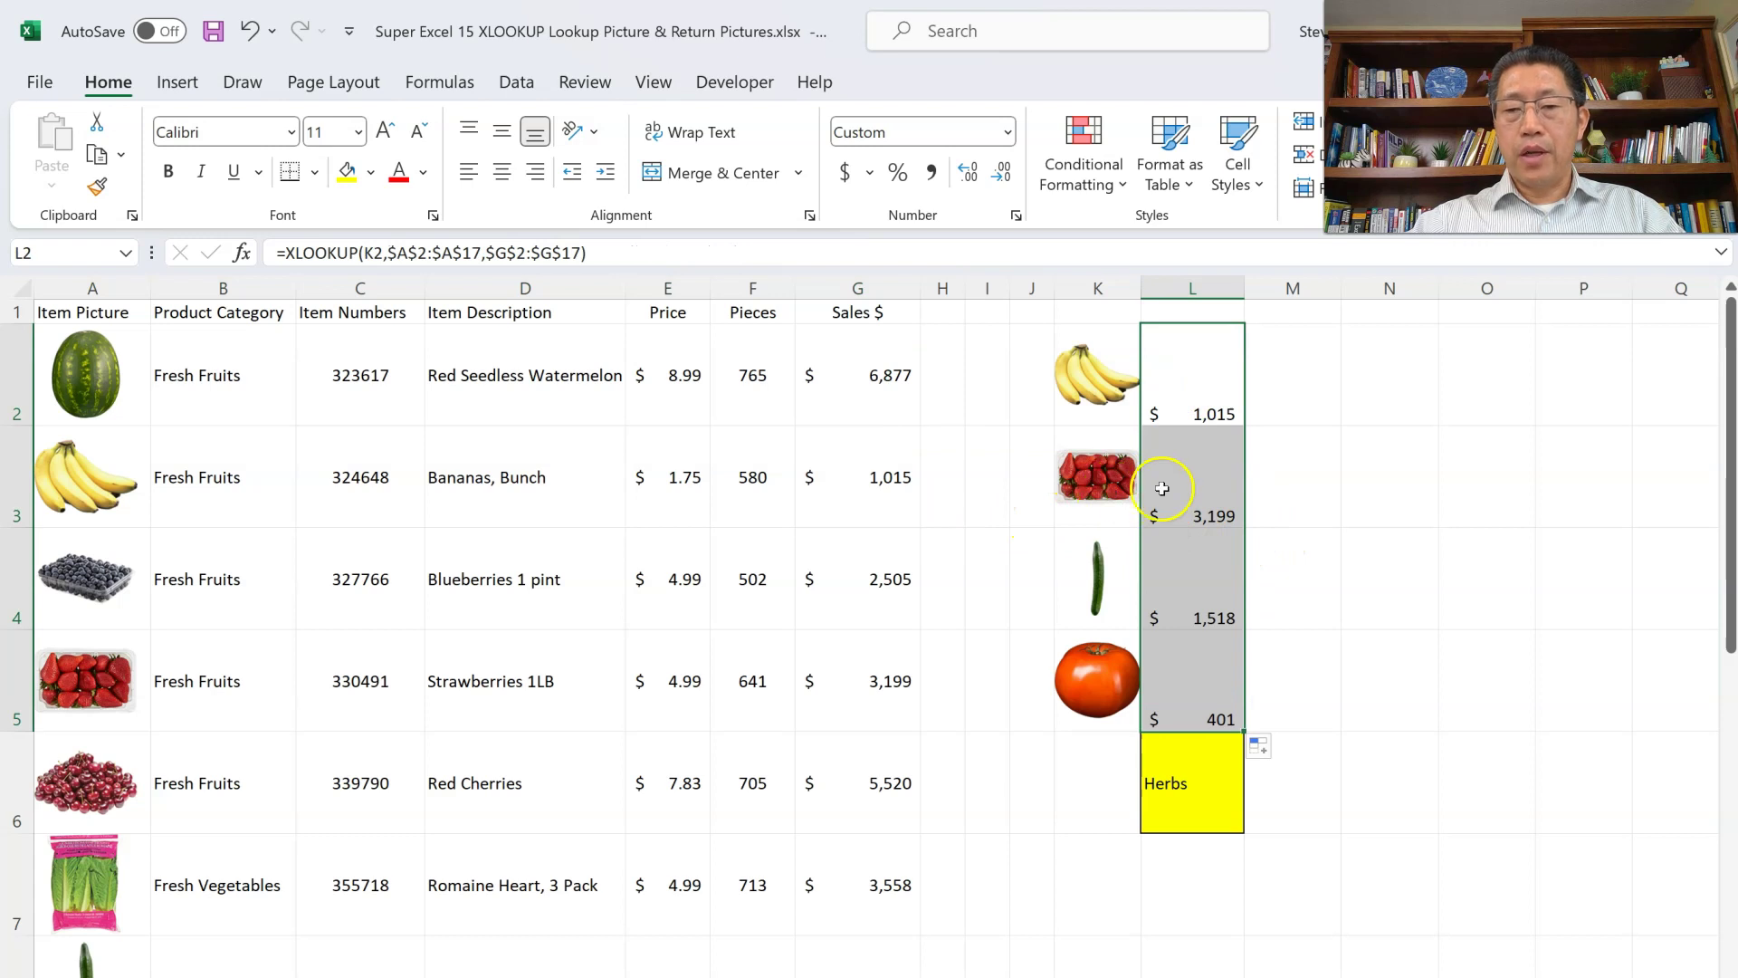
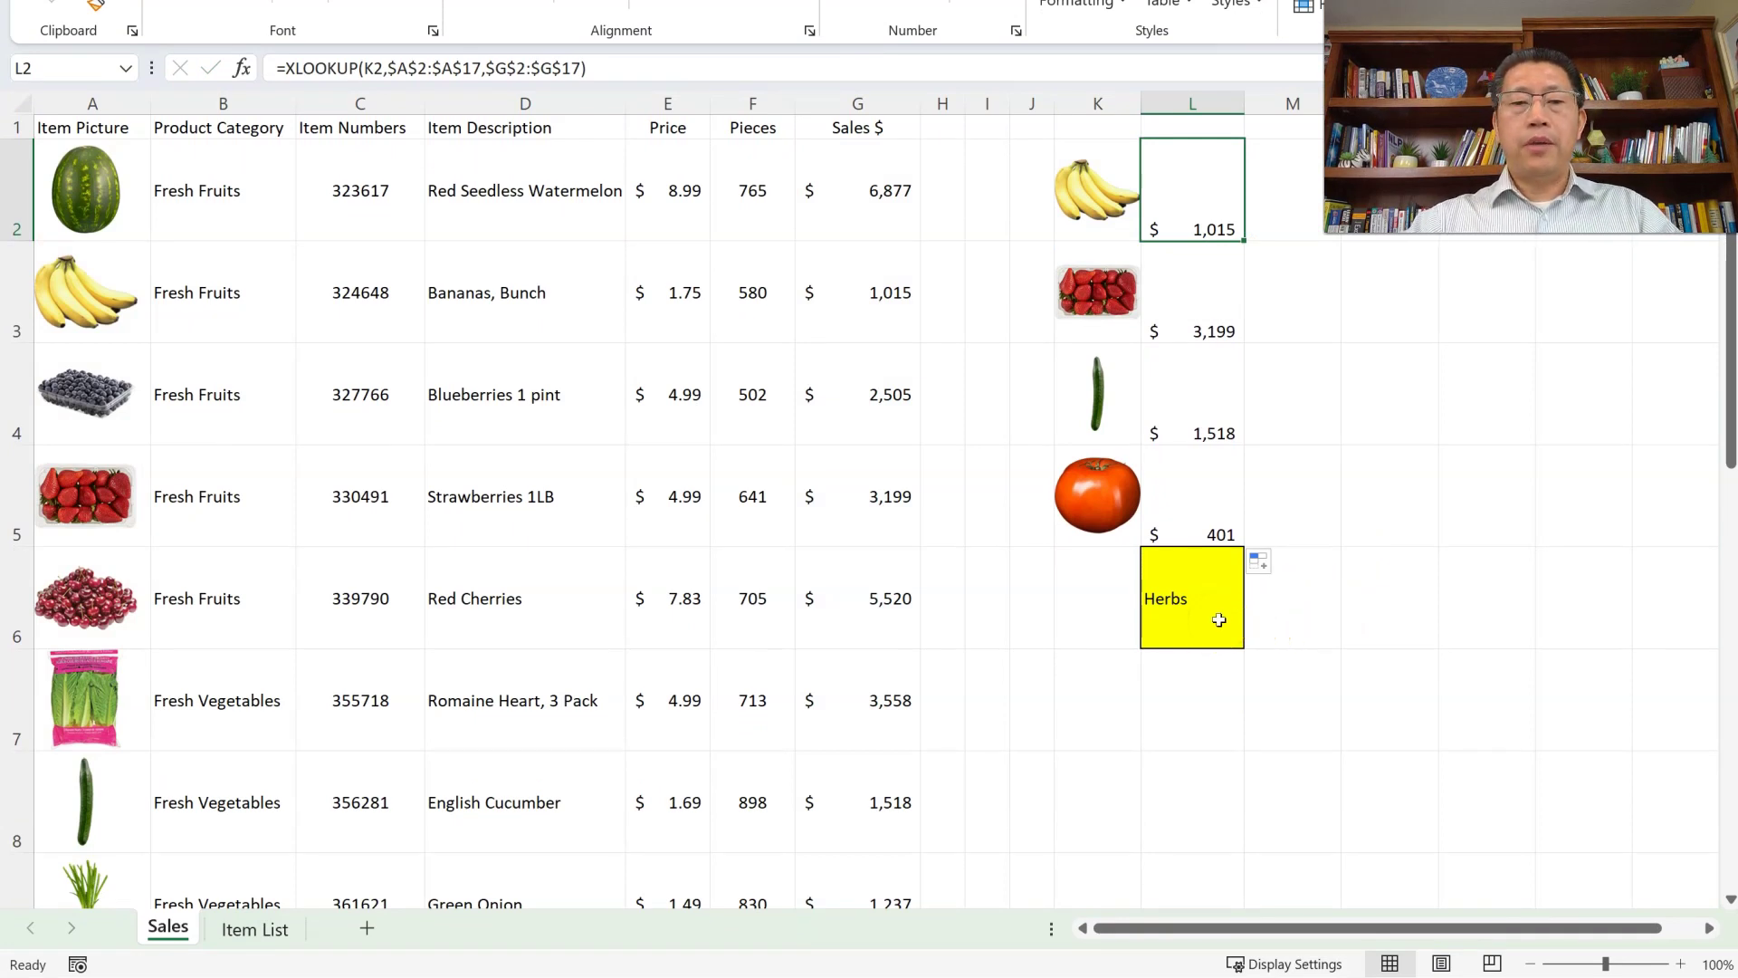
Start a FILTER formula in M6 with the Item Picture column as the absolute array $A$2:$A$17.
{"action": "left_click", "coordinate": [1300, 619]}
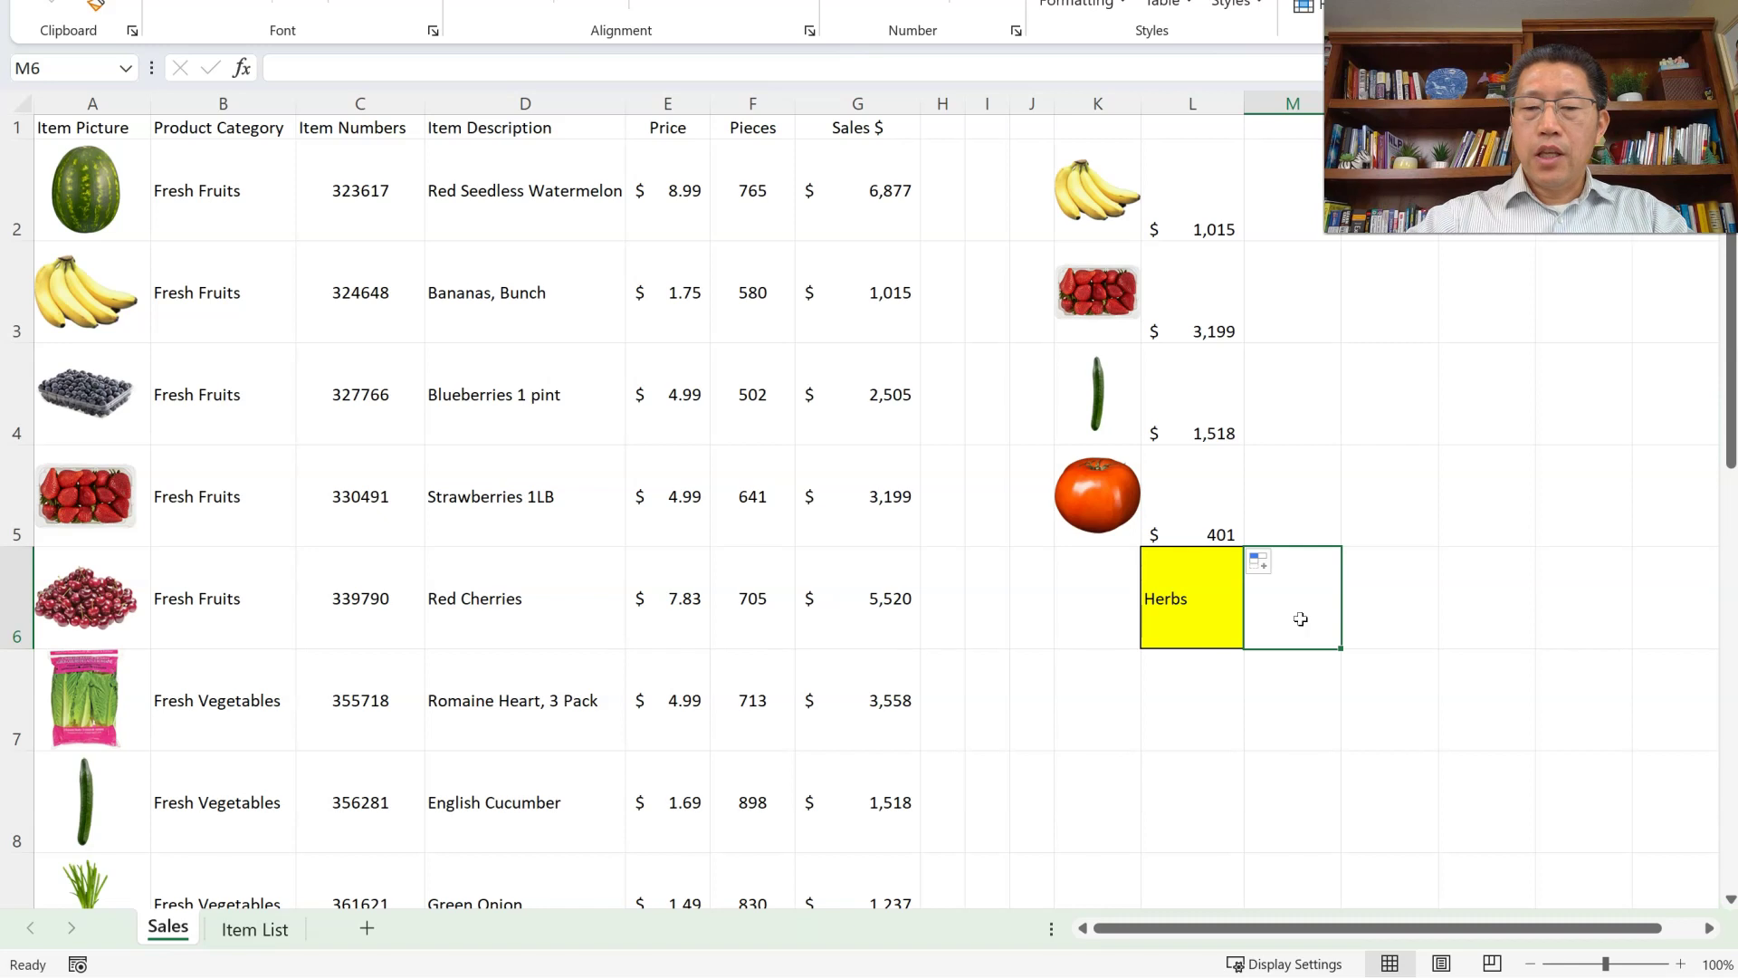
{"action": "type", "text": "=fil"}
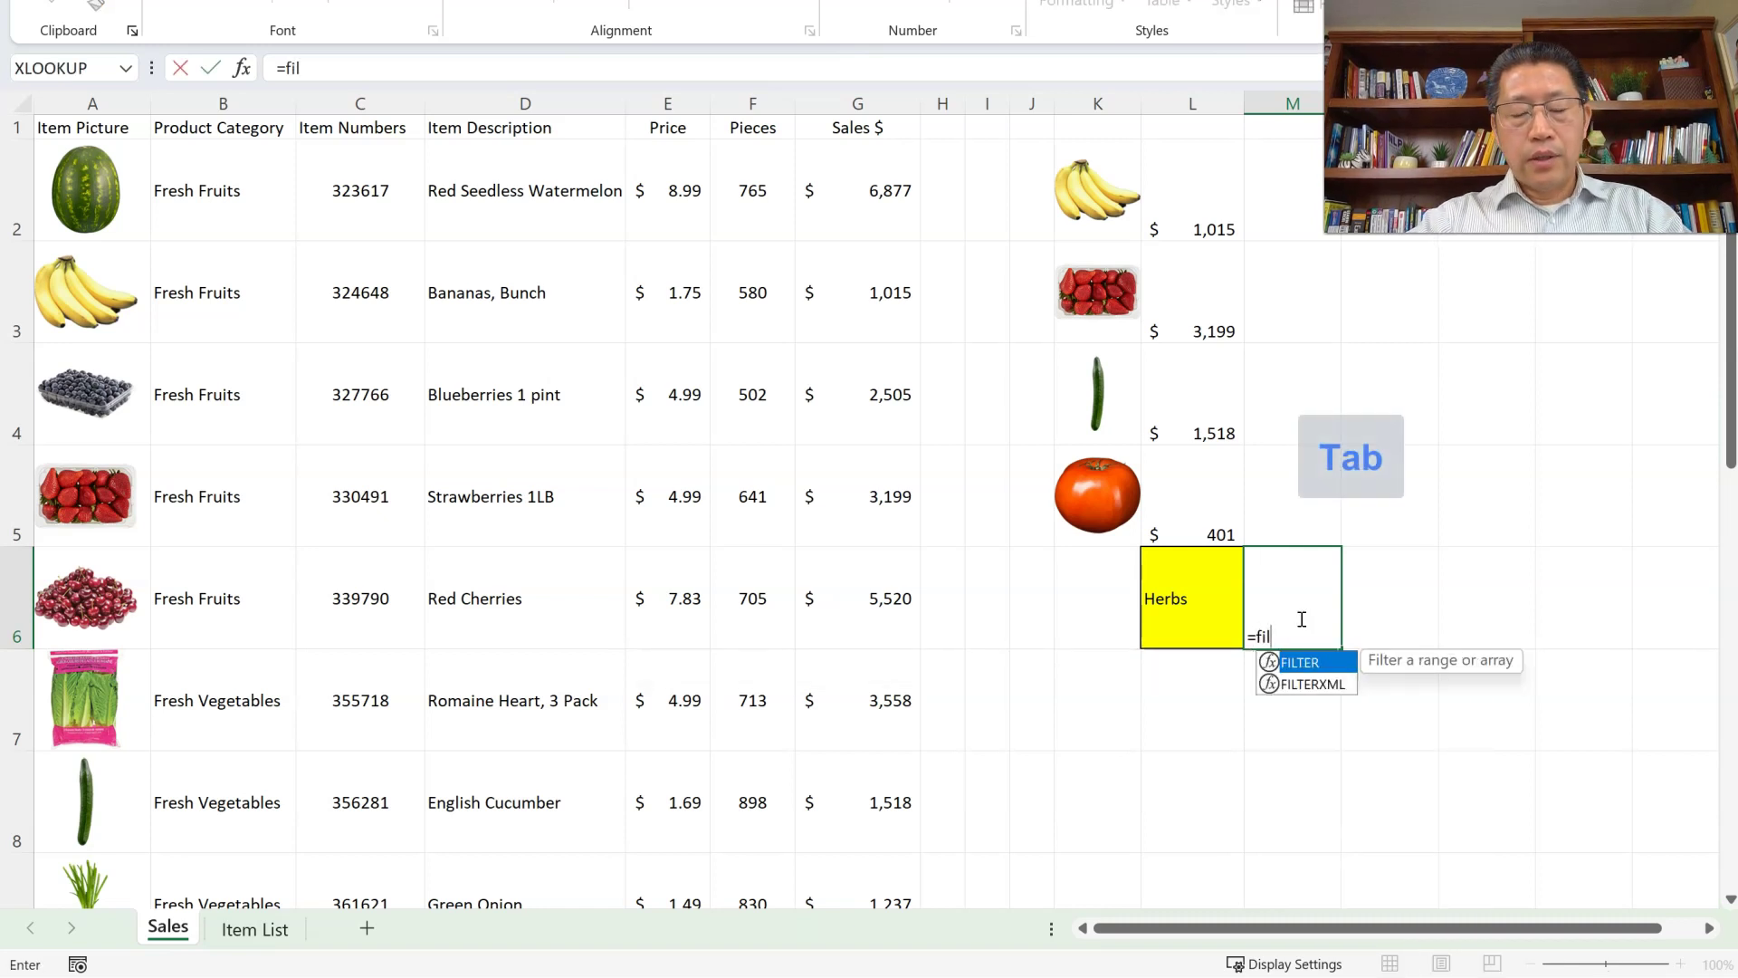
{"action": "key", "text": "Tab"}
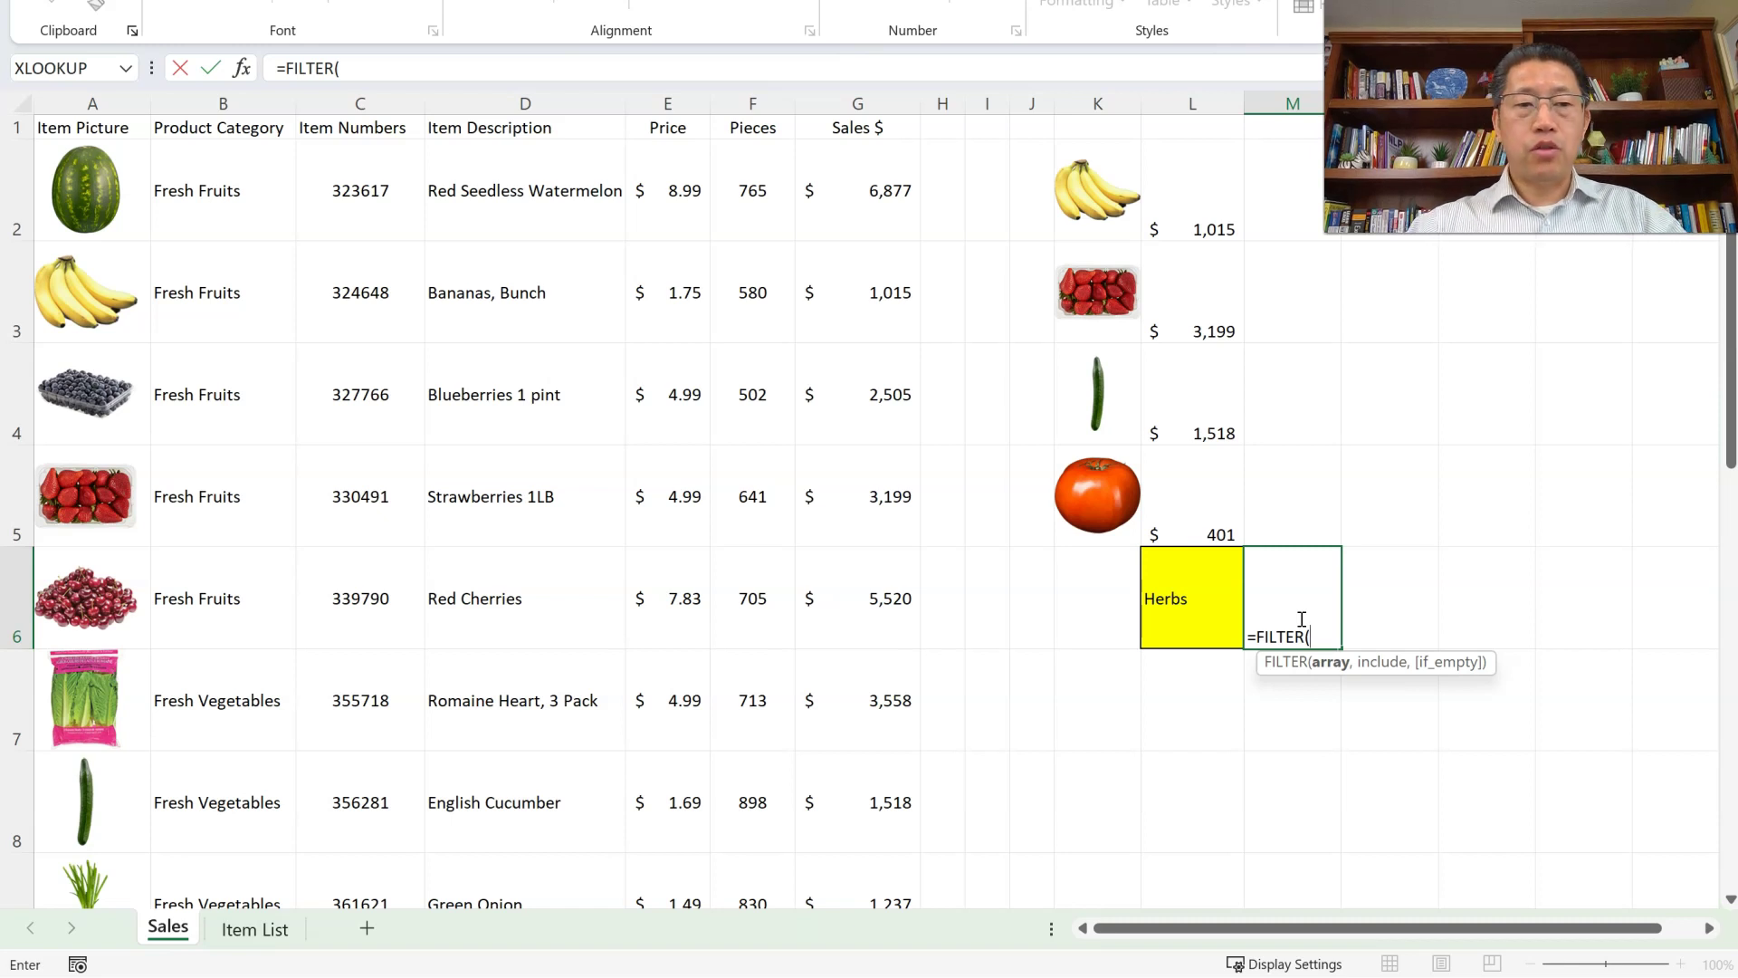
{"action": "left_click", "coordinate": [85, 189]}
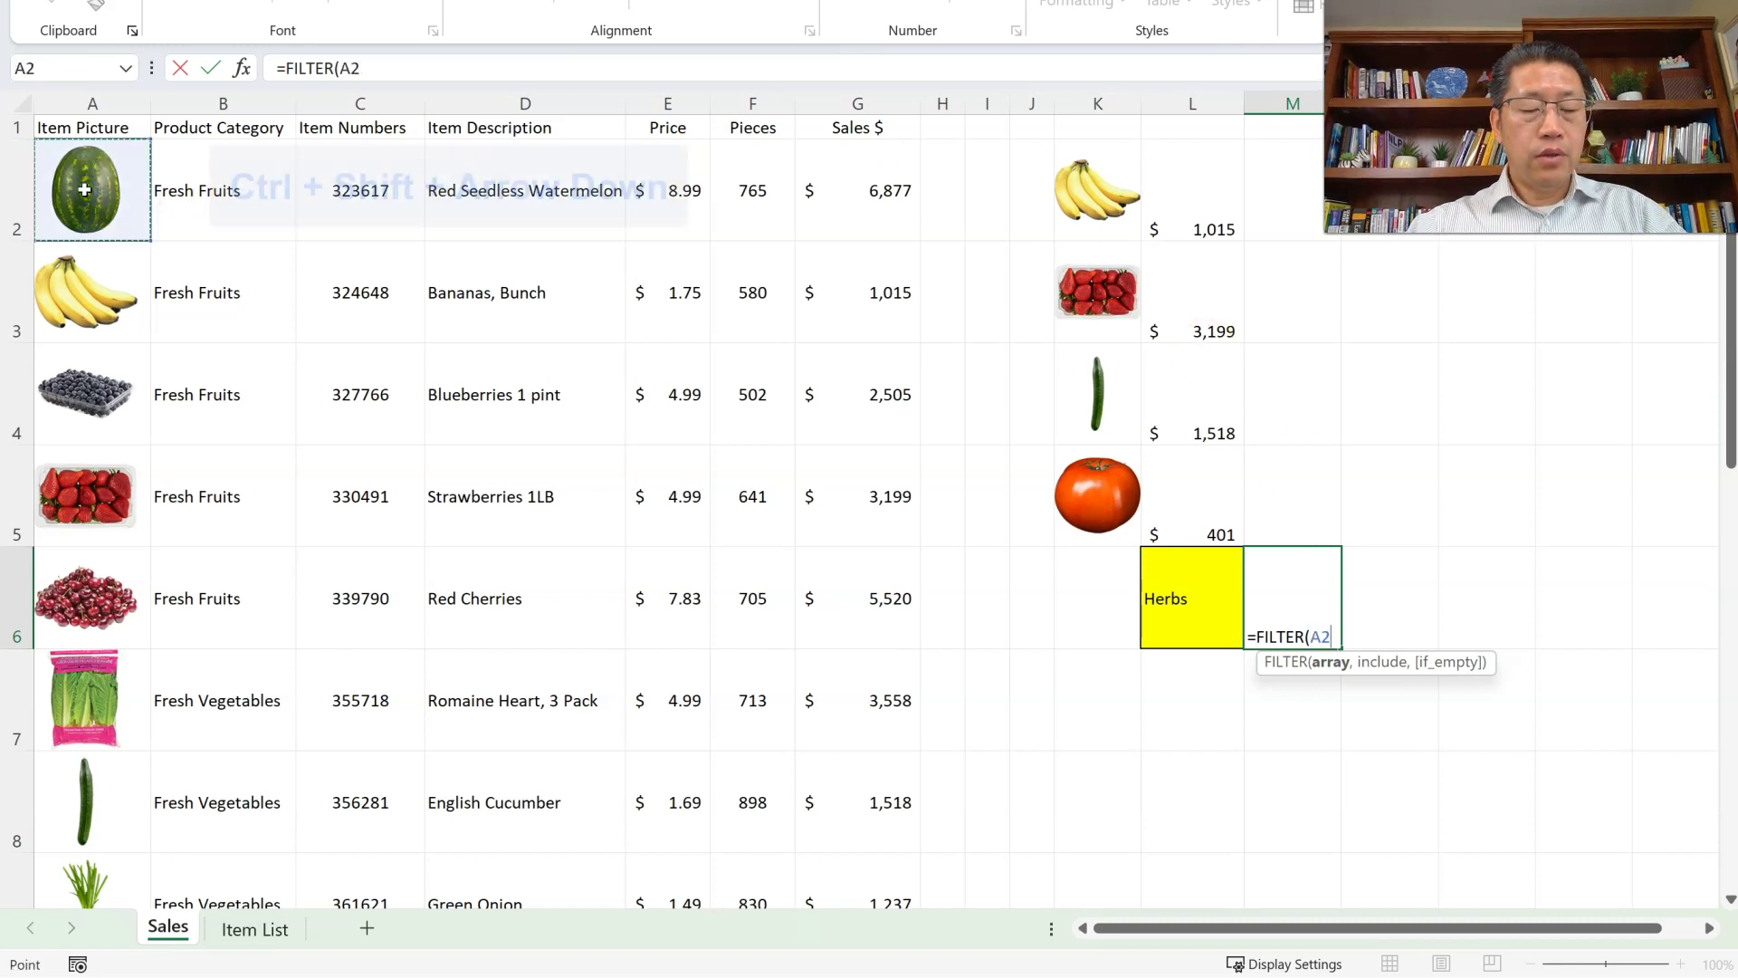
{"action": "key", "text": "ctrl+shift+Down"}
{"action": "key", "text": "F4"}
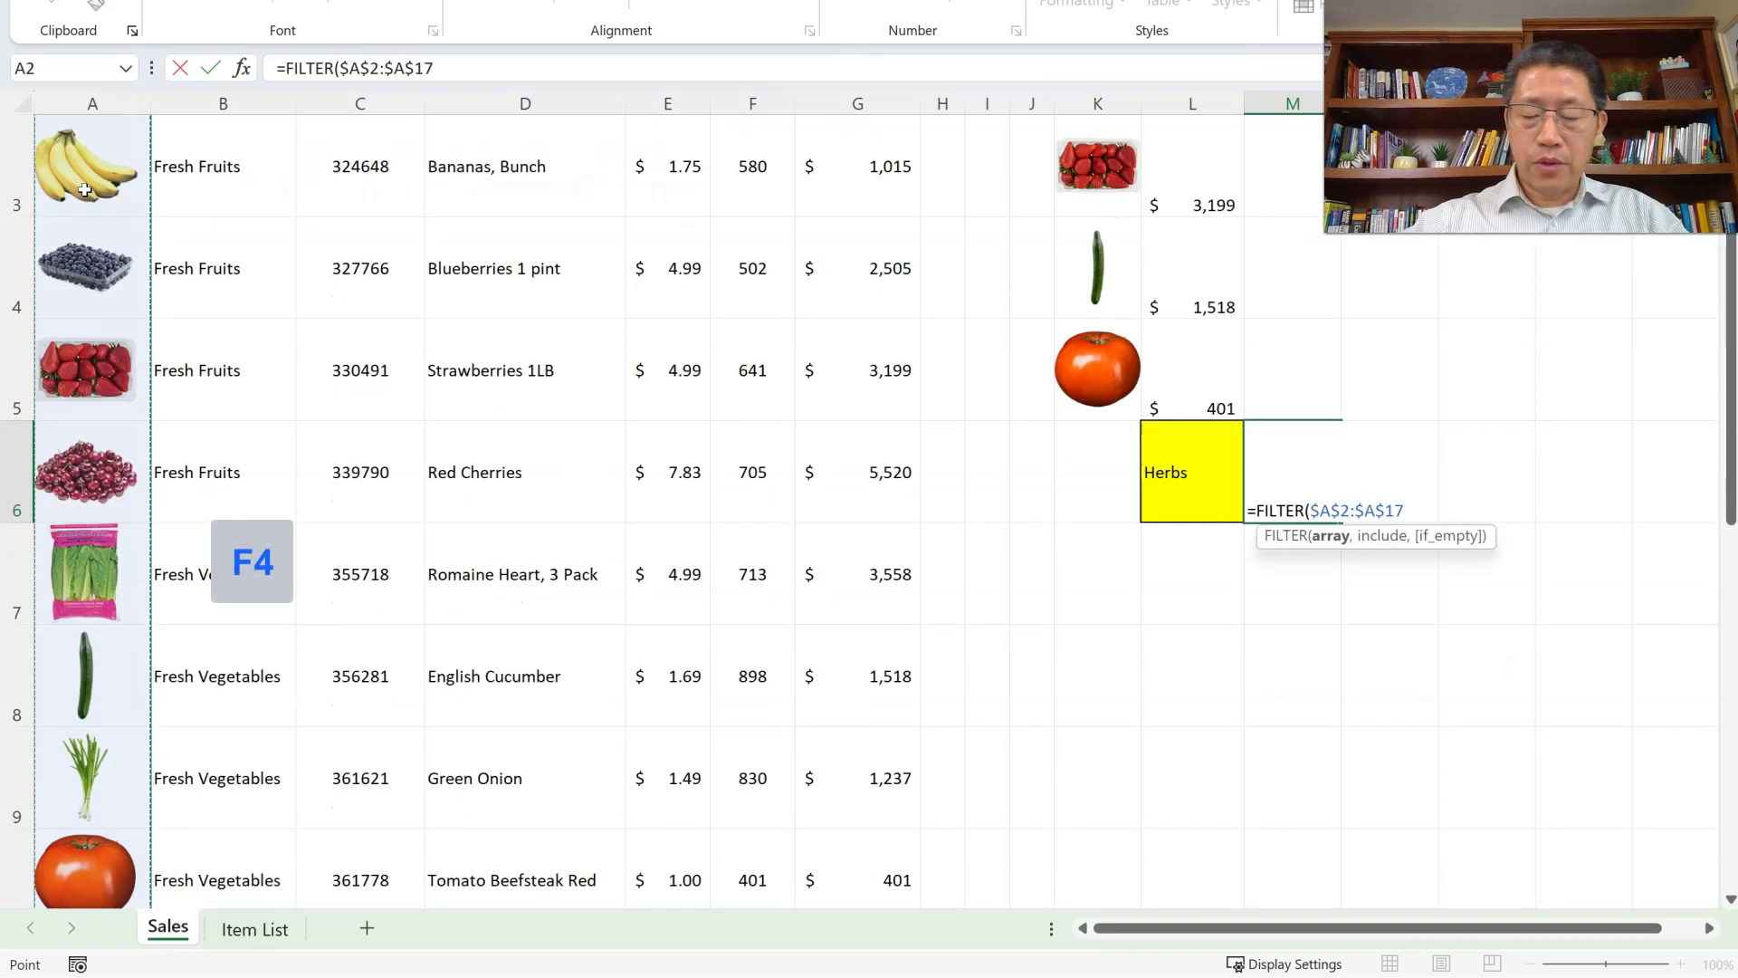
{"action": "type", "text": ","}
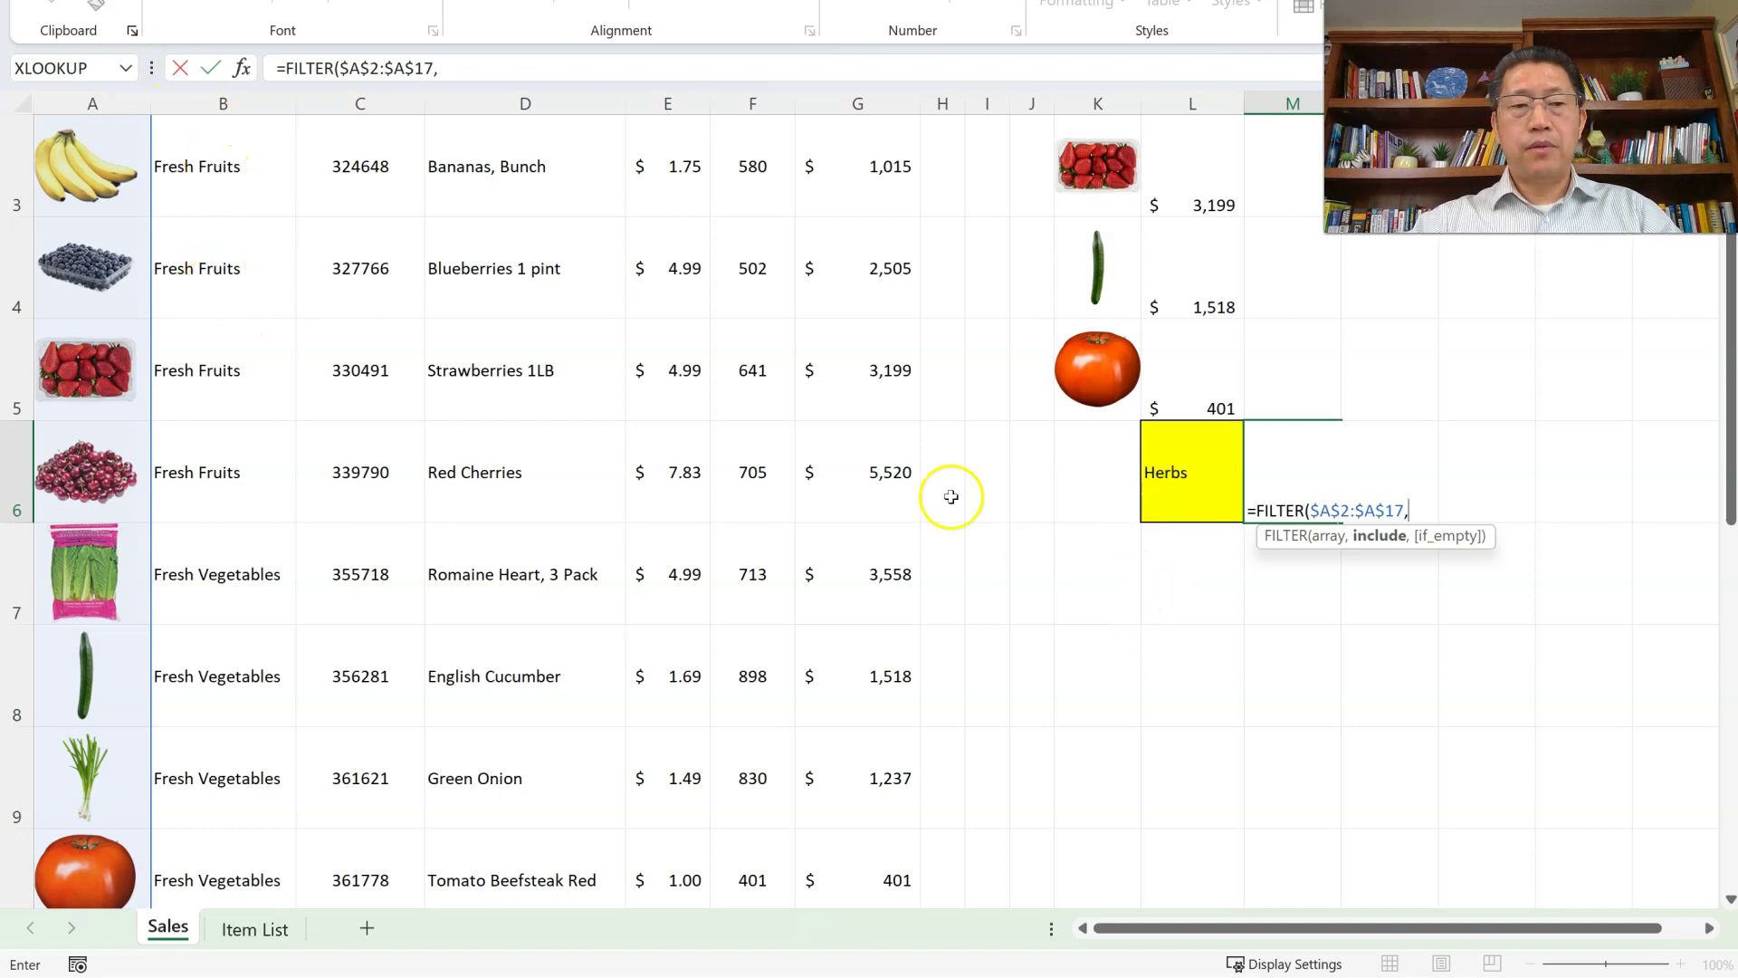
Set the FILTER include range to the Product Category column as the absolute range $B$2:$B$17, followed by an equals comparison.
{"action": "scroll", "coordinate": [450, 519], "scroll_direction": "up", "scroll_amount": 1}
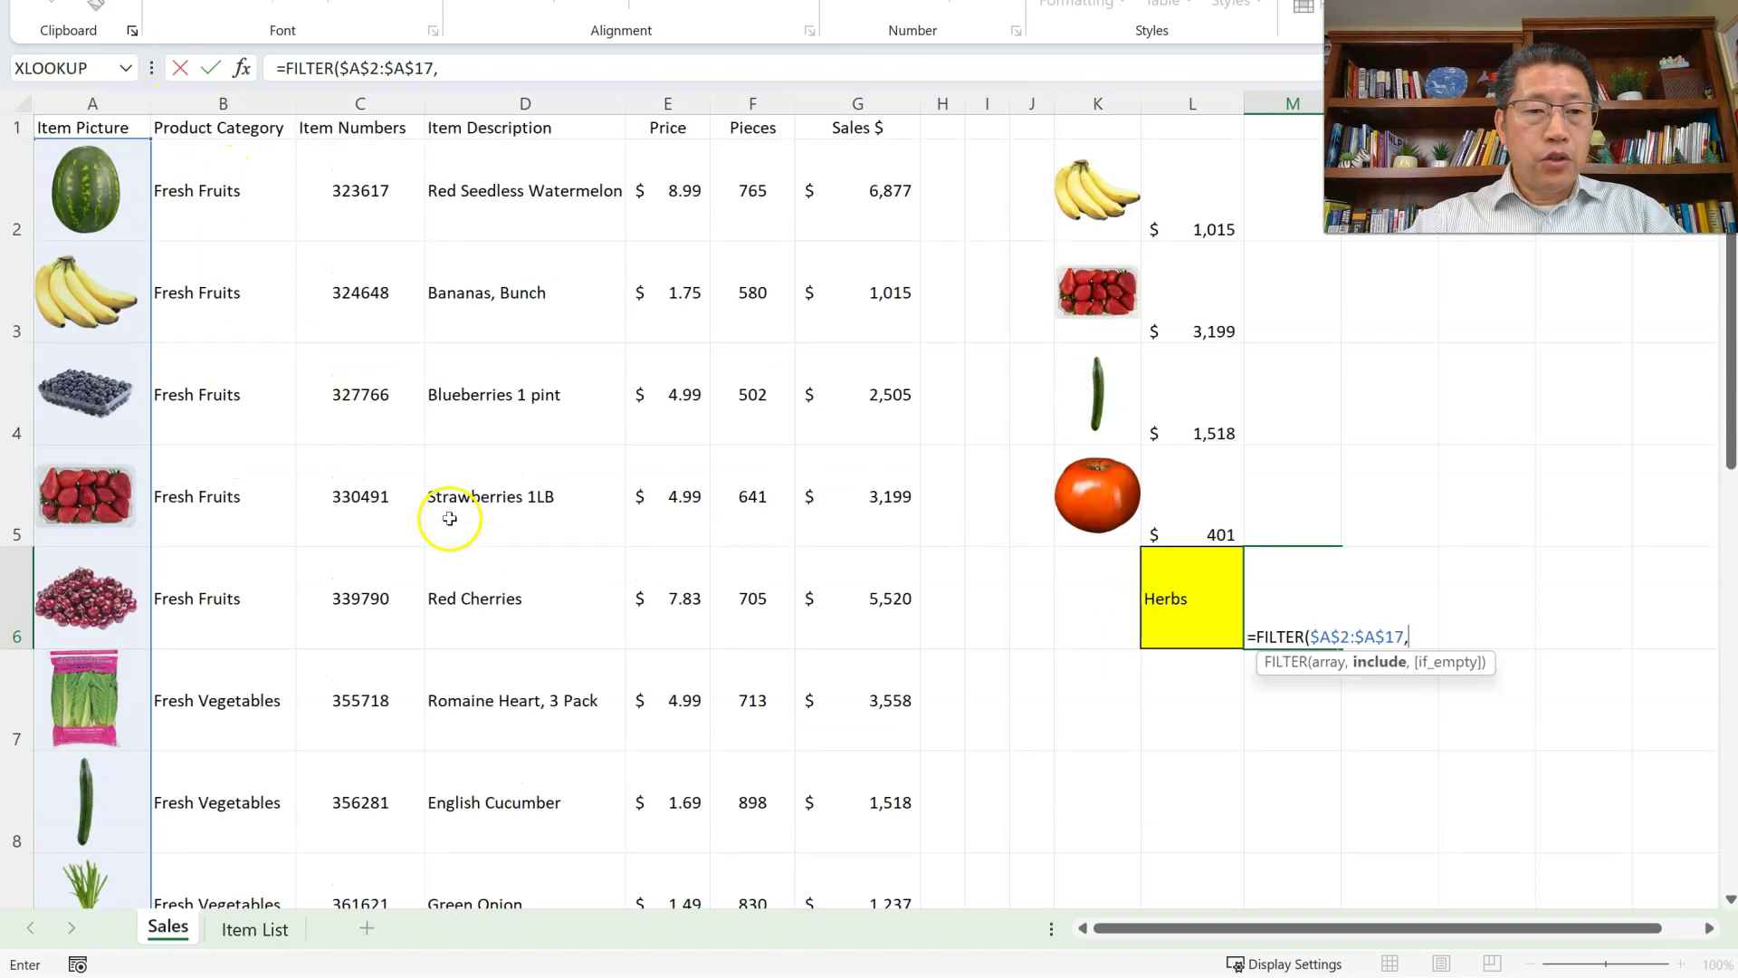
{"action": "left_click", "coordinate": [238, 197]}
{"action": "key", "text": "ctrl+shift+Down"}
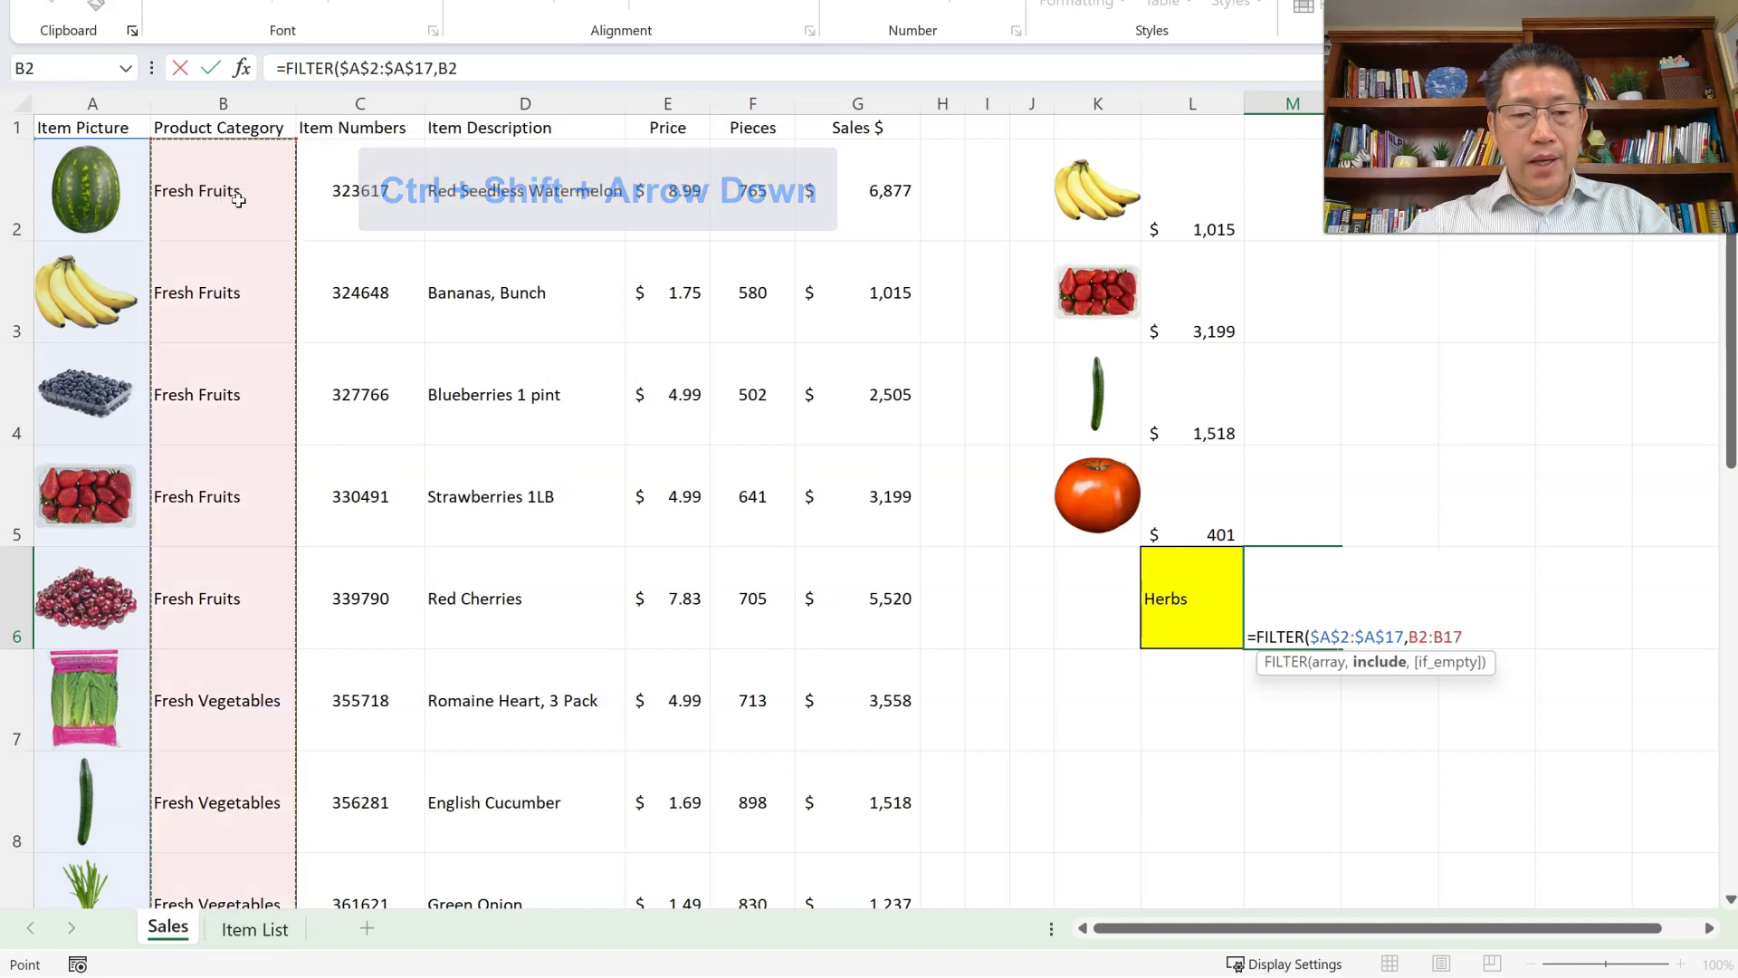
{"action": "key", "text": "F4"}
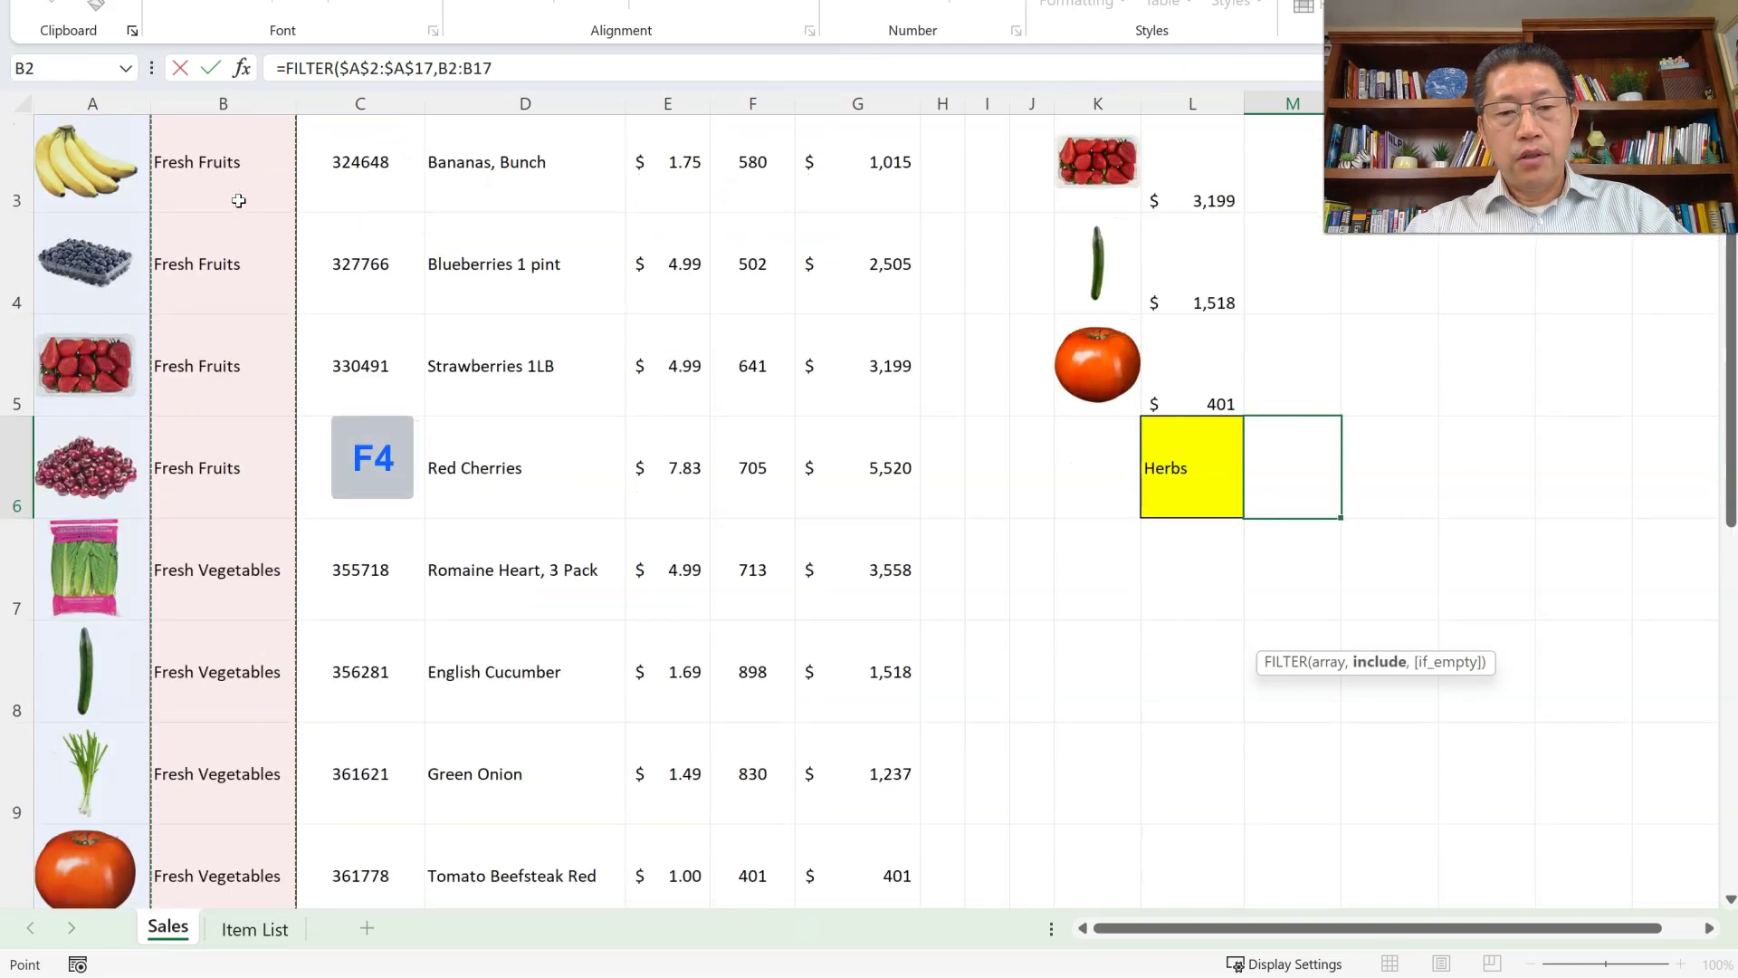
{"action": "type", "text": "="}
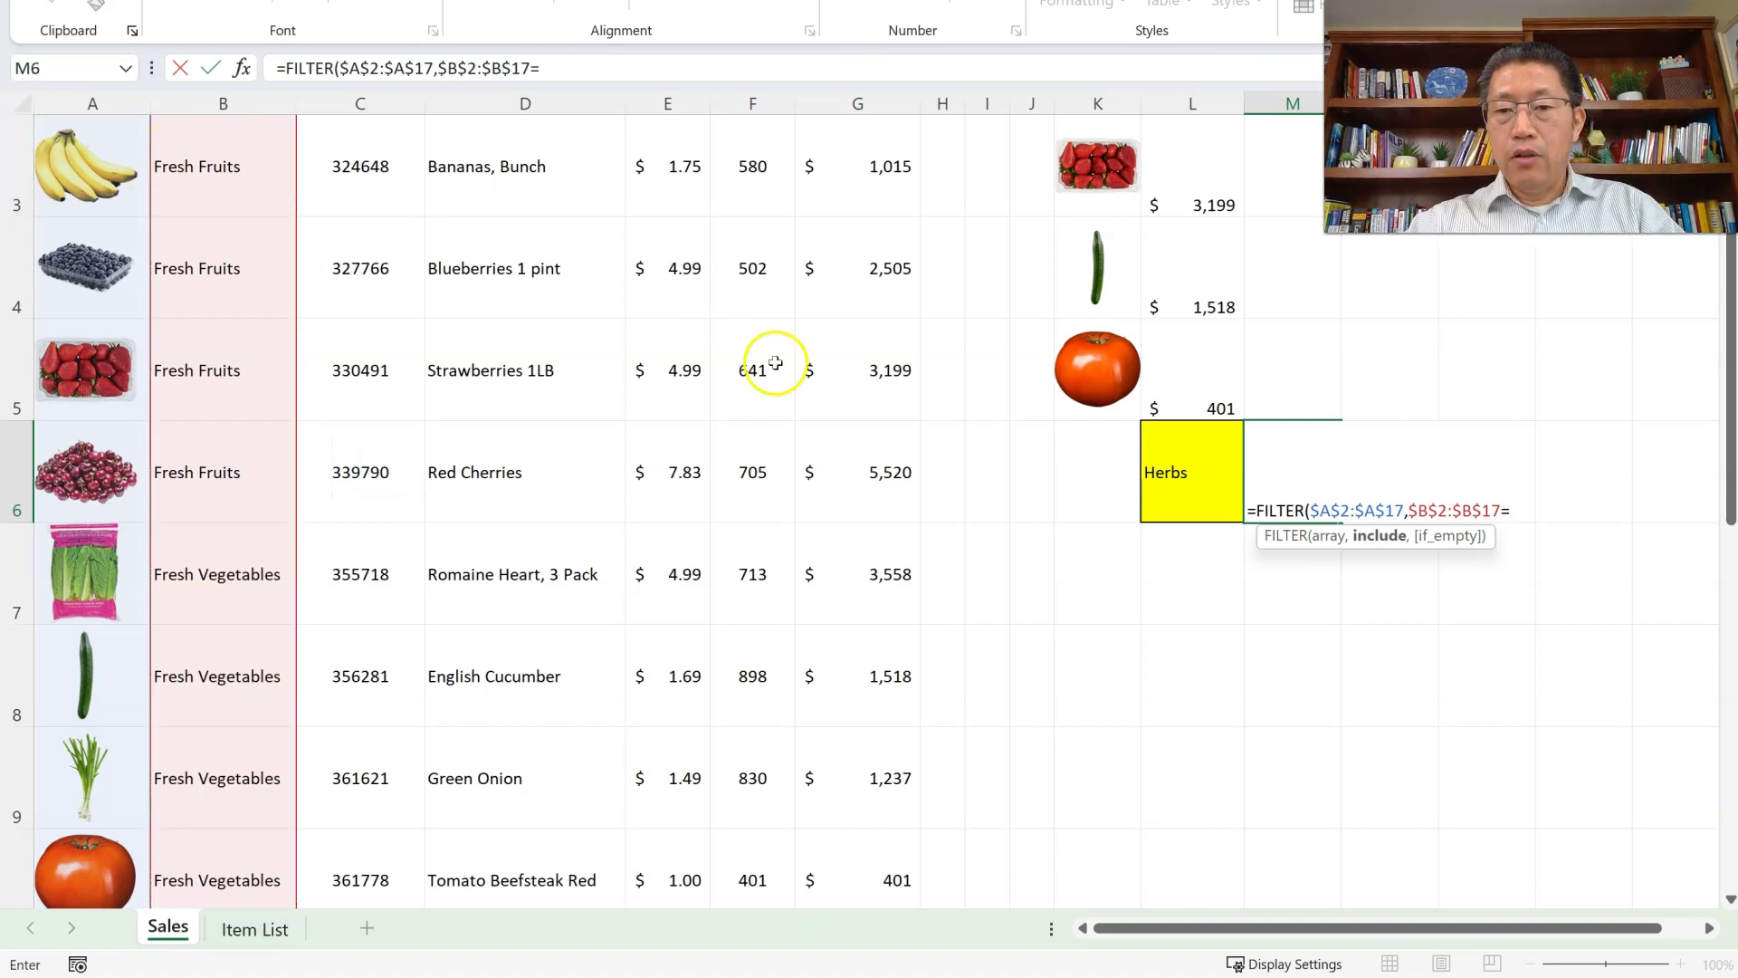
Use the category in L6 as the include criterion, complete the FILTER formula, and check the spilled pictures.
{"action": "left_click", "coordinate": [1187, 499]}
{"action": "left_click", "coordinate": [1186, 495]}
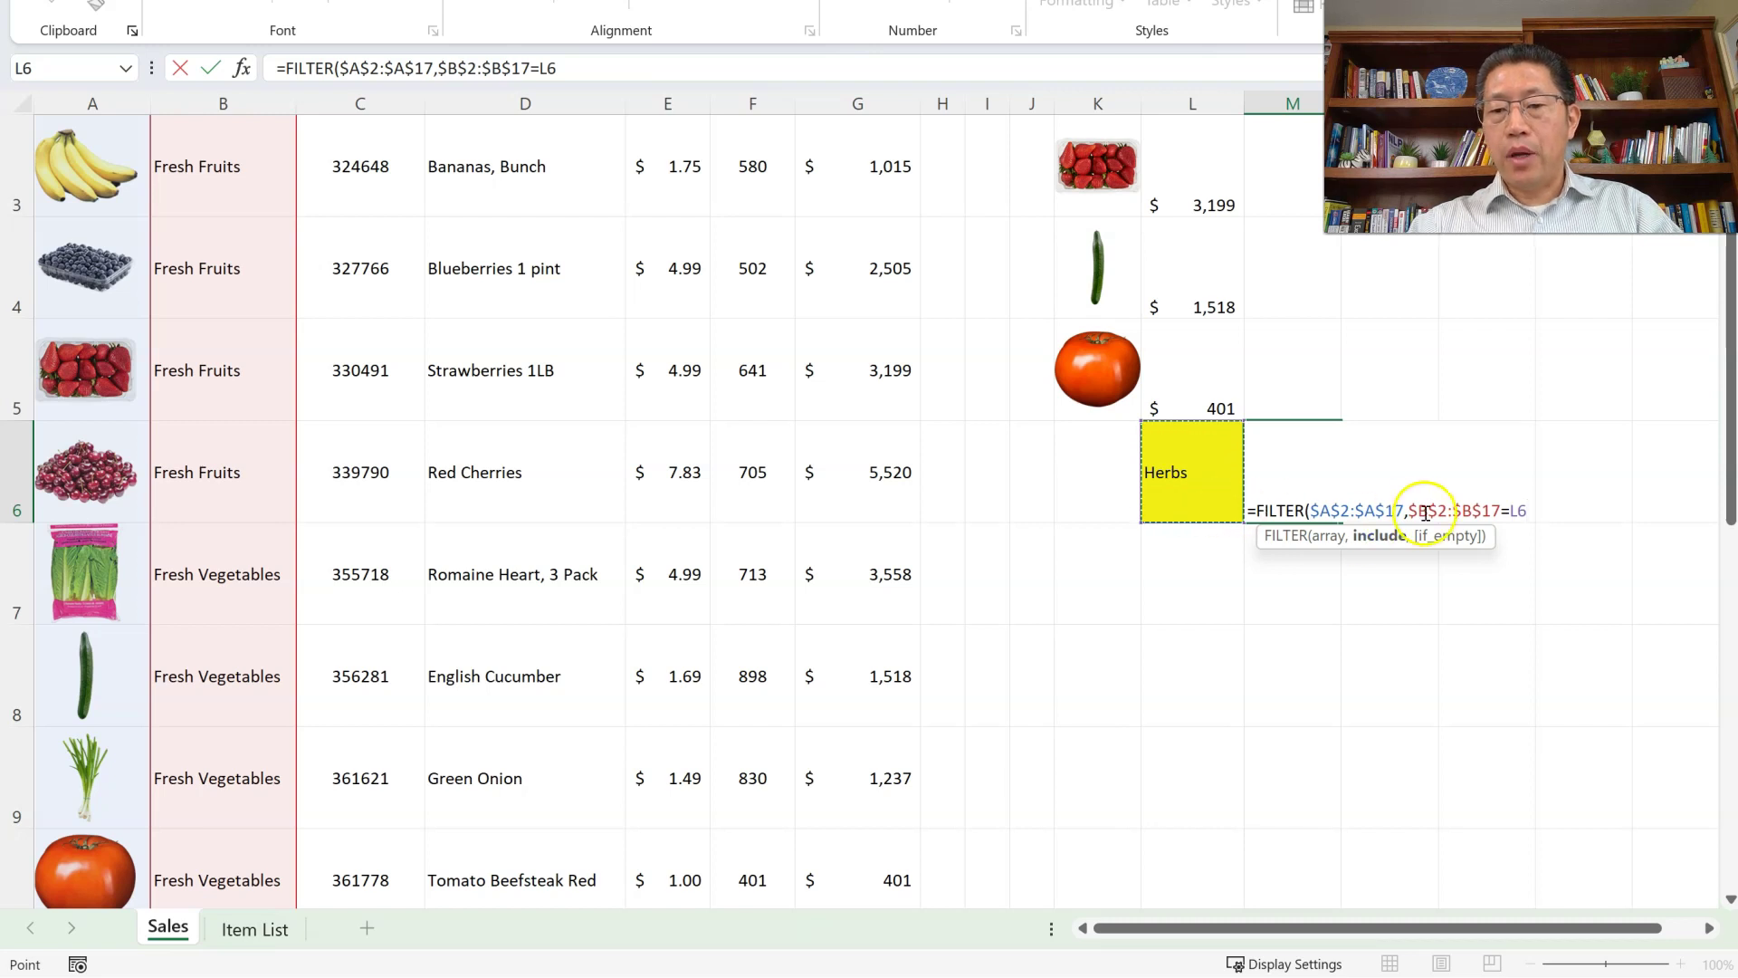
{"action": "type", "text": ")"}
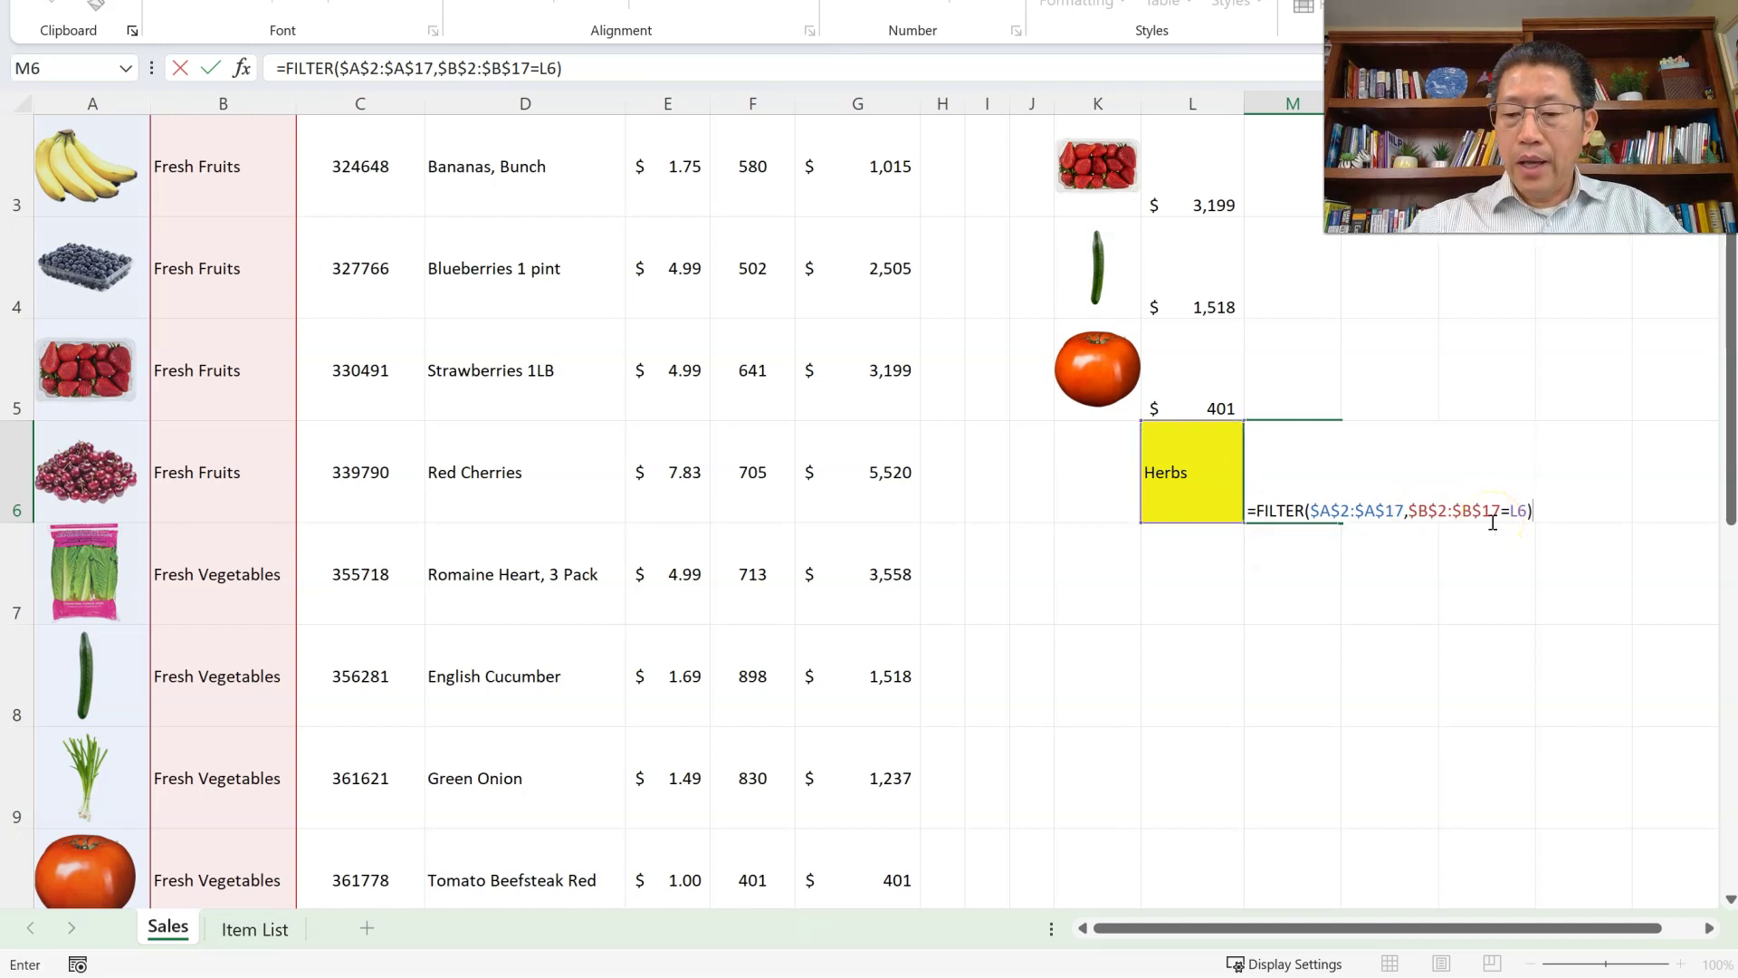
{"action": "key", "text": "Return"}
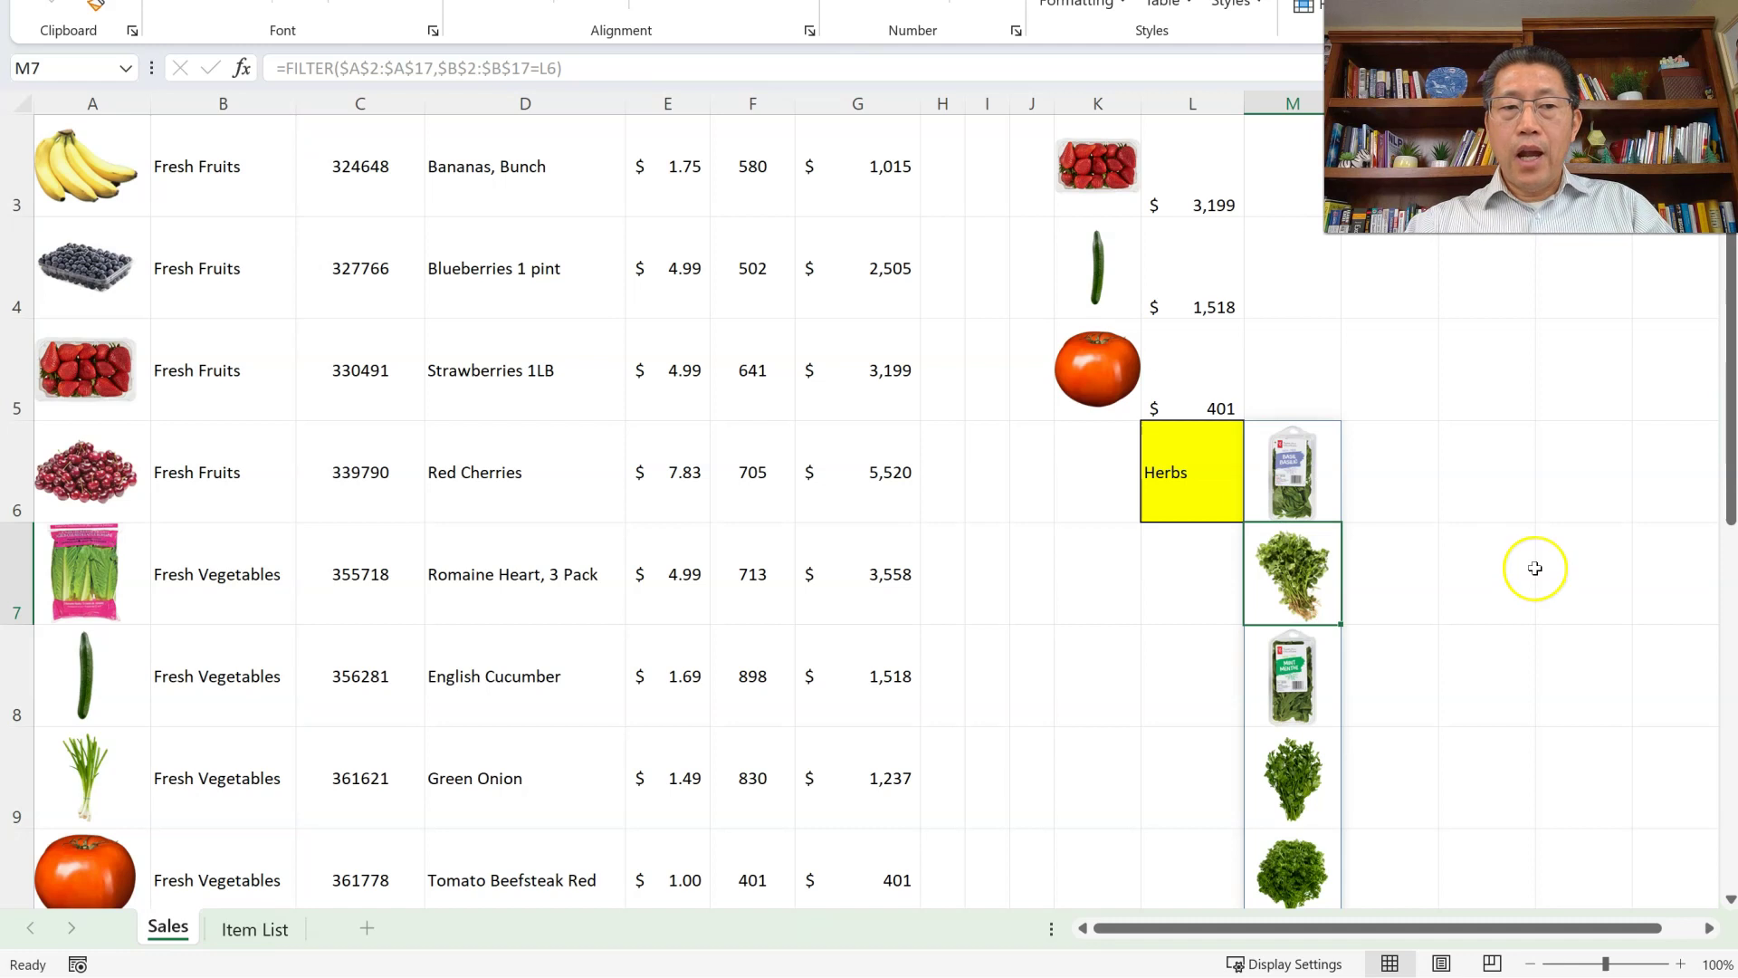
{"action": "scroll", "coordinate": [1536, 567], "scroll_direction": "down", "scroll_amount": 1}
{"action": "scroll", "coordinate": [1535, 567], "scroll_direction": "down", "scroll_amount": 1}
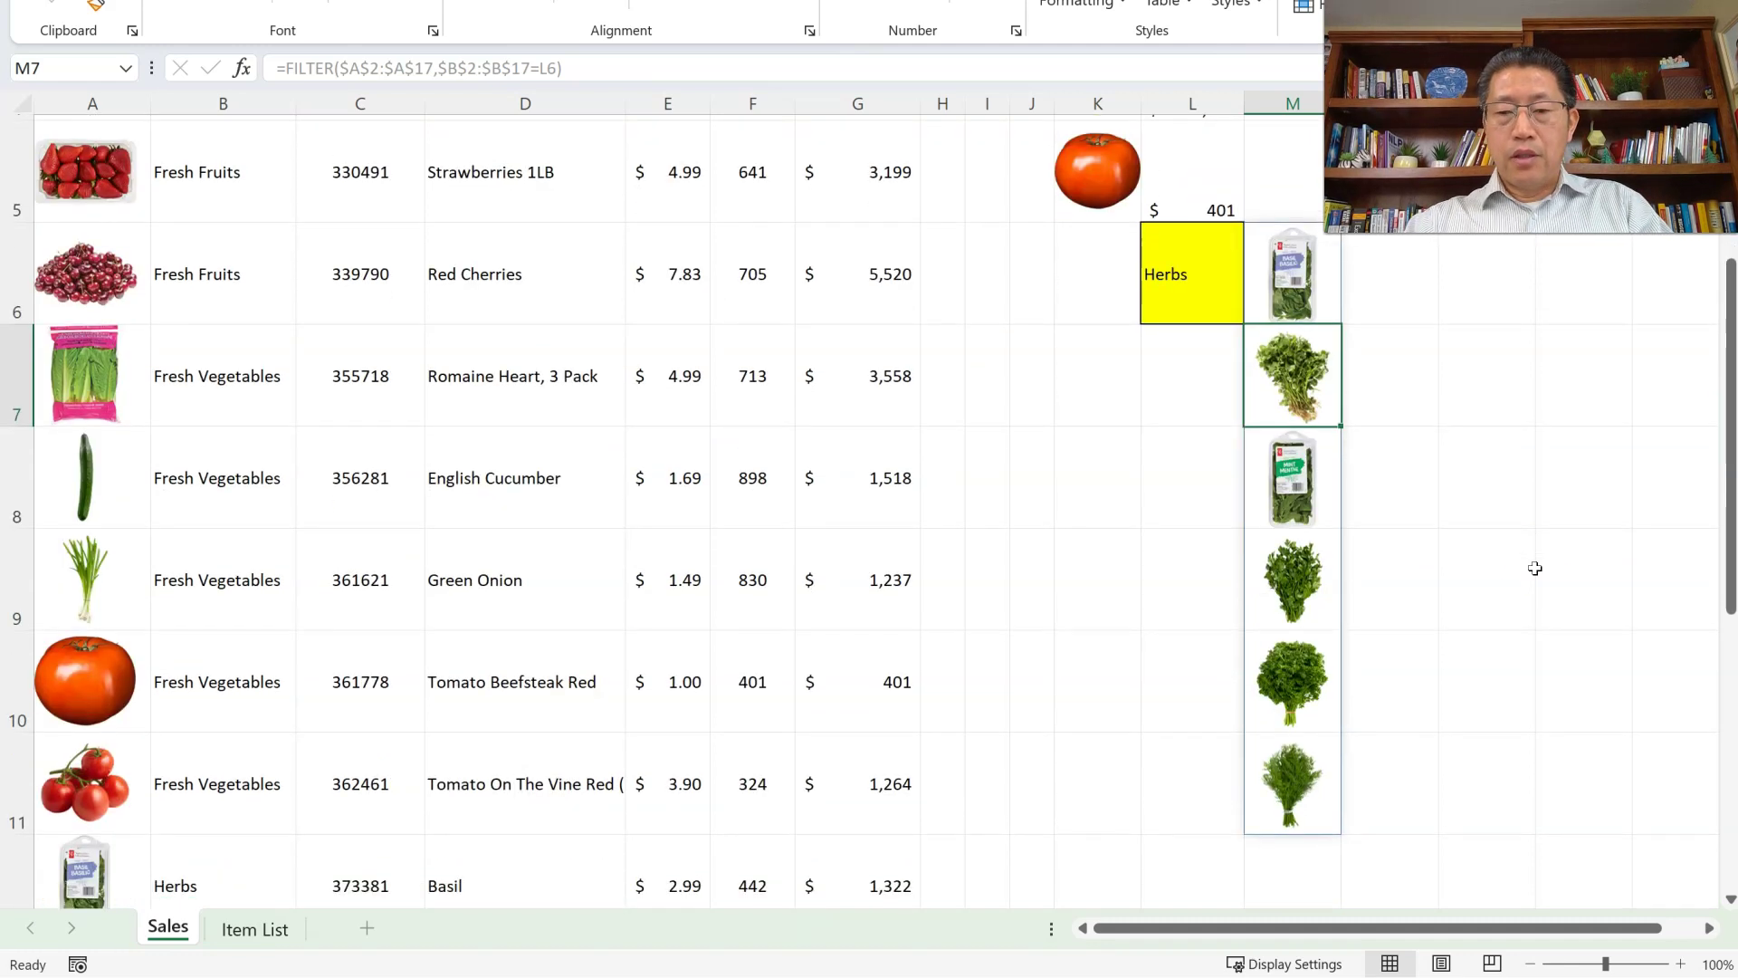
{"action": "scroll", "coordinate": [1347, 563], "scroll_direction": "up", "scroll_amount": 2}
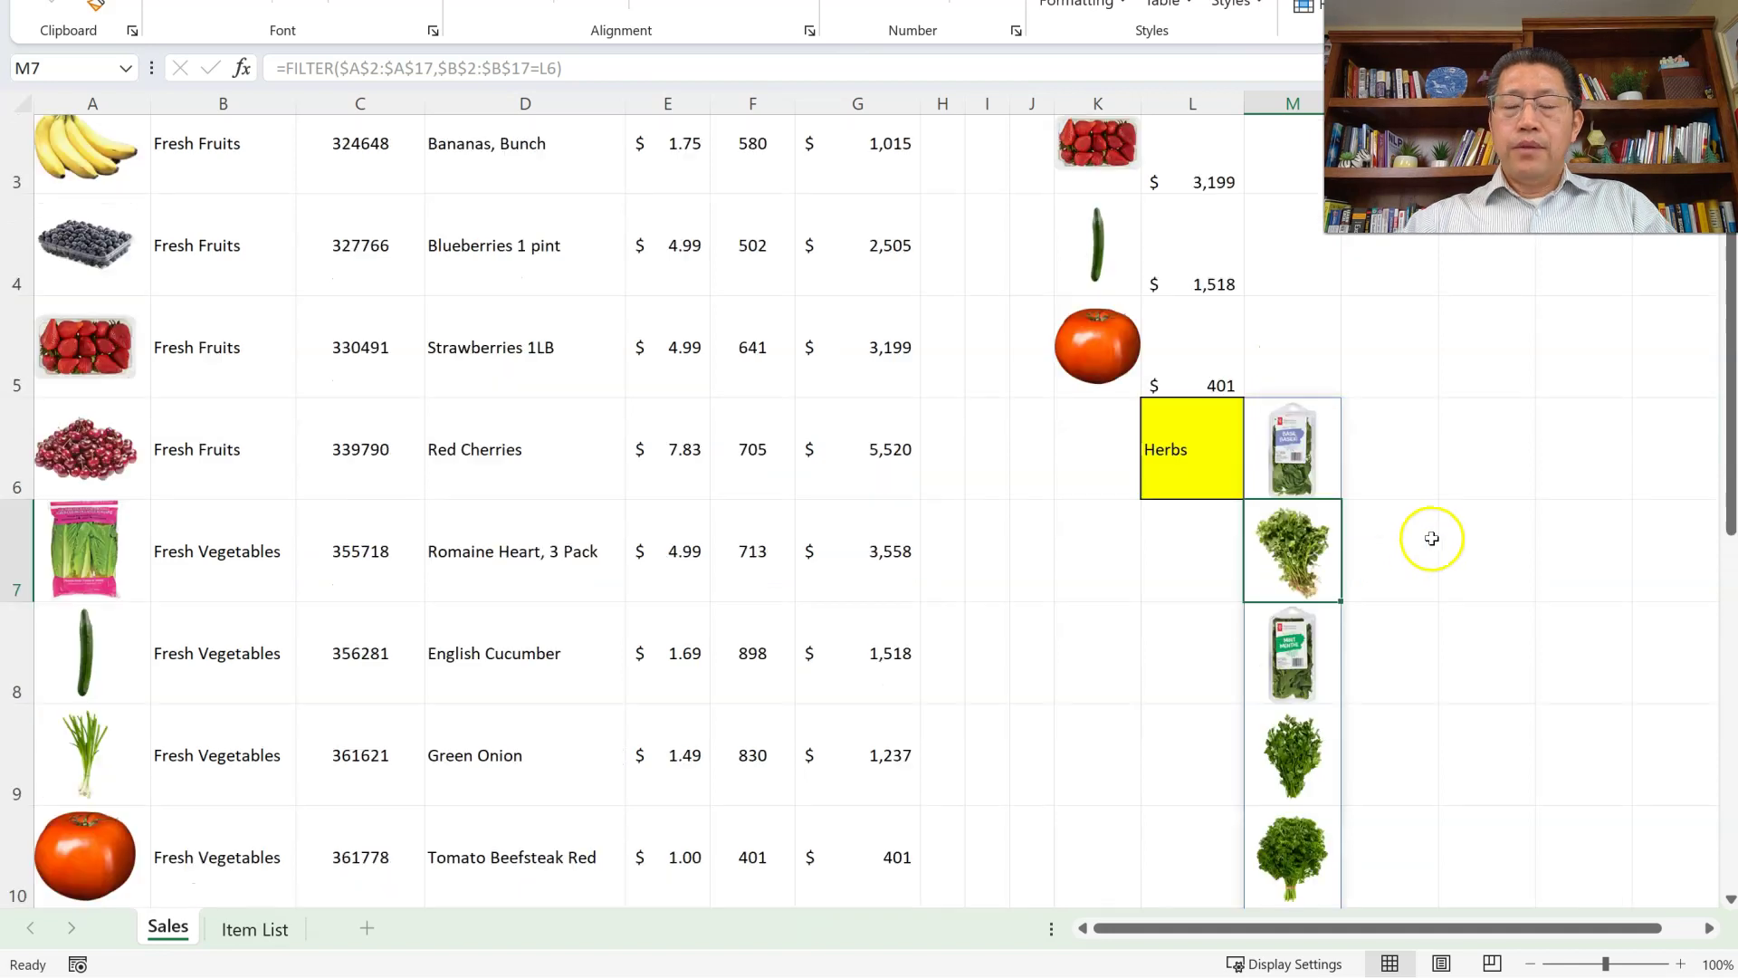
Extend the FILTER array in M6 to $A$2:$G$17 and check the returned columns across the spilled rows.
{"action": "left_click", "coordinate": [1306, 453]}
{"action": "double_click", "coordinate": [1307, 454]}
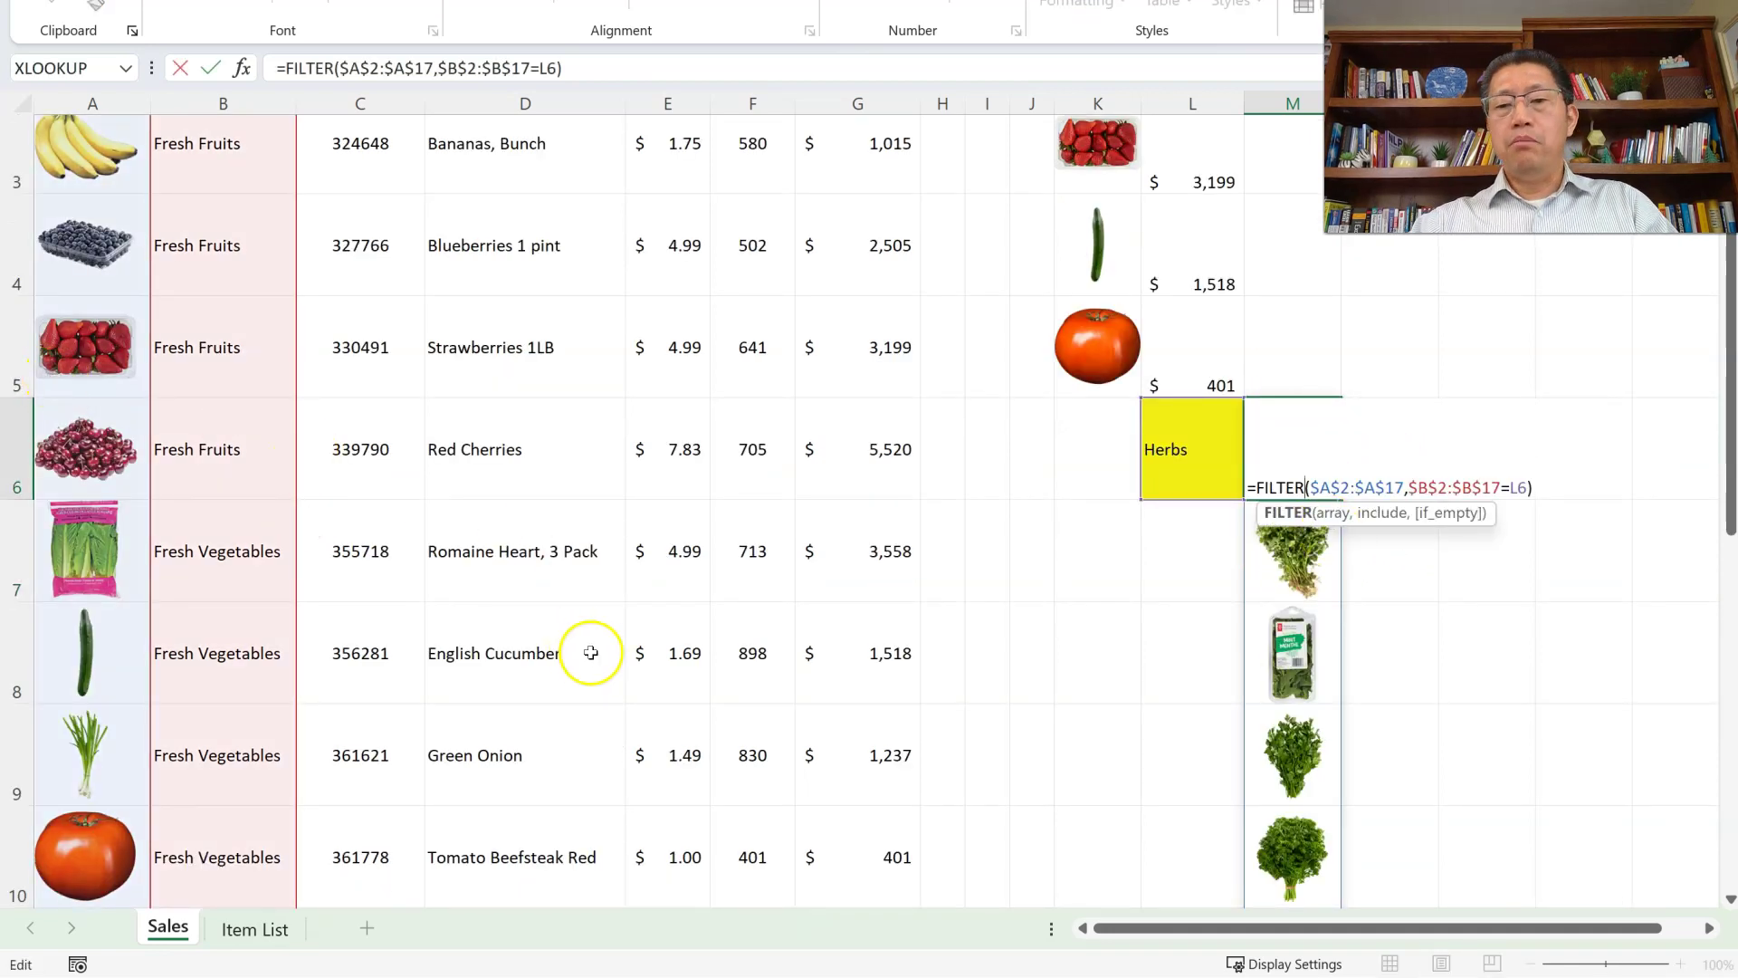
{"action": "scroll", "coordinate": [593, 588], "scroll_direction": "up", "scroll_amount": 2}
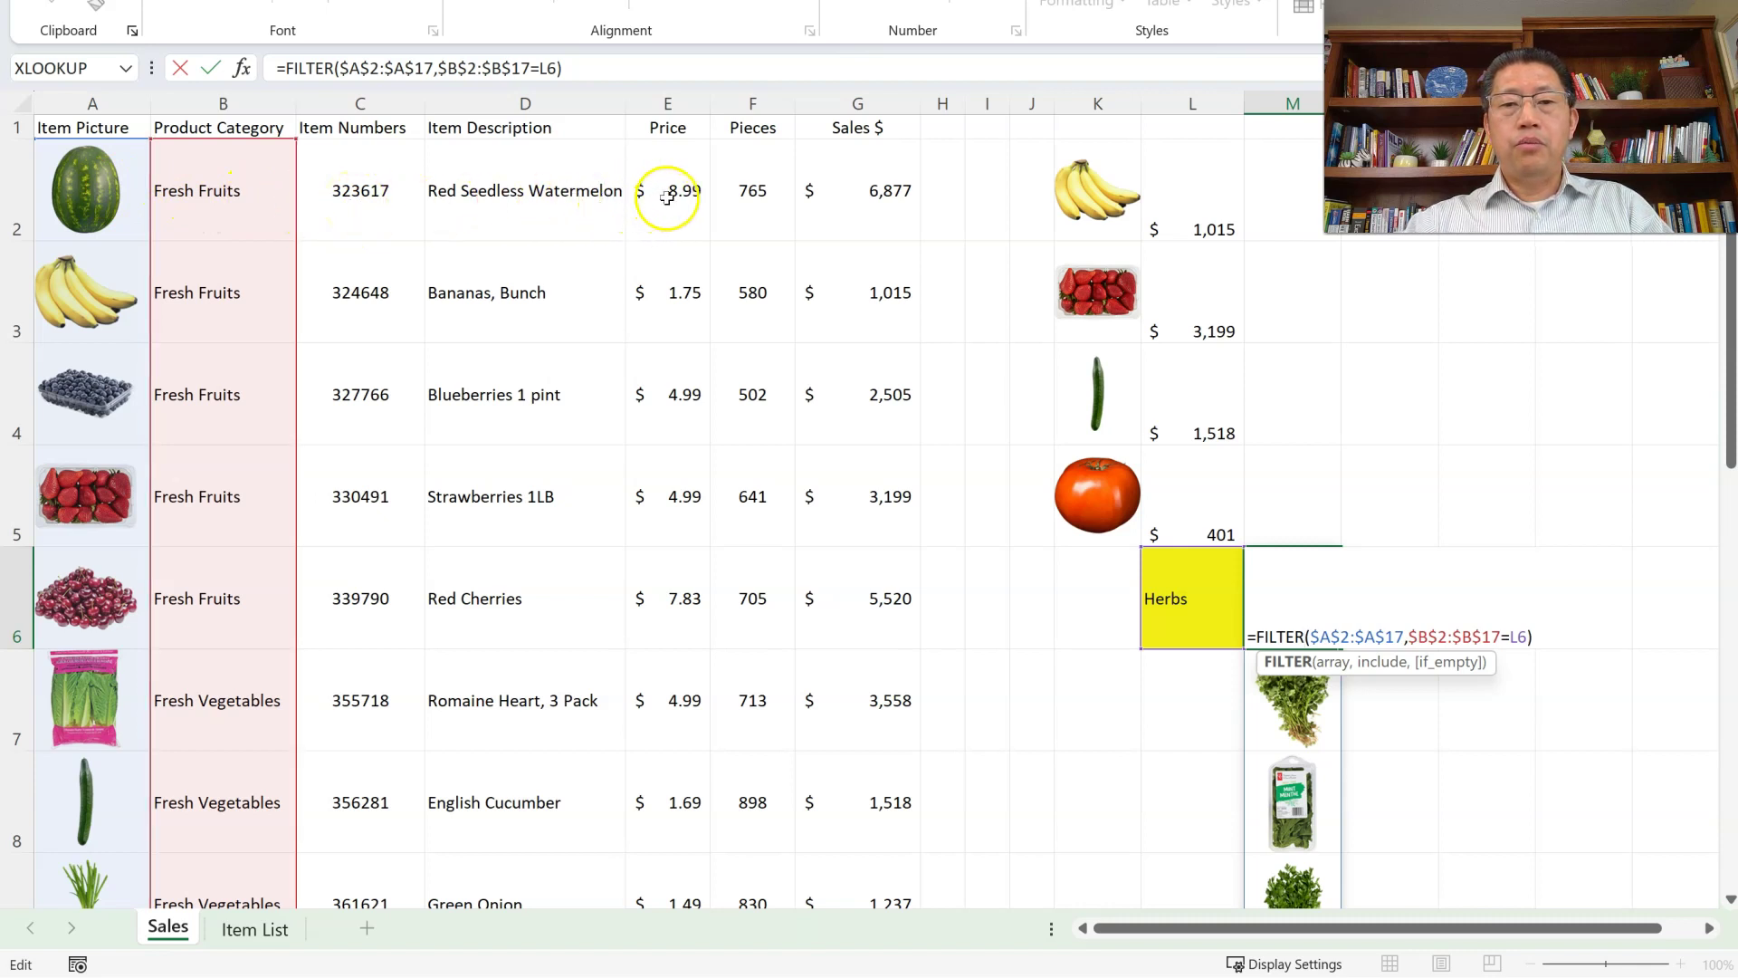
{"action": "left_click", "coordinate": [1377, 643]}
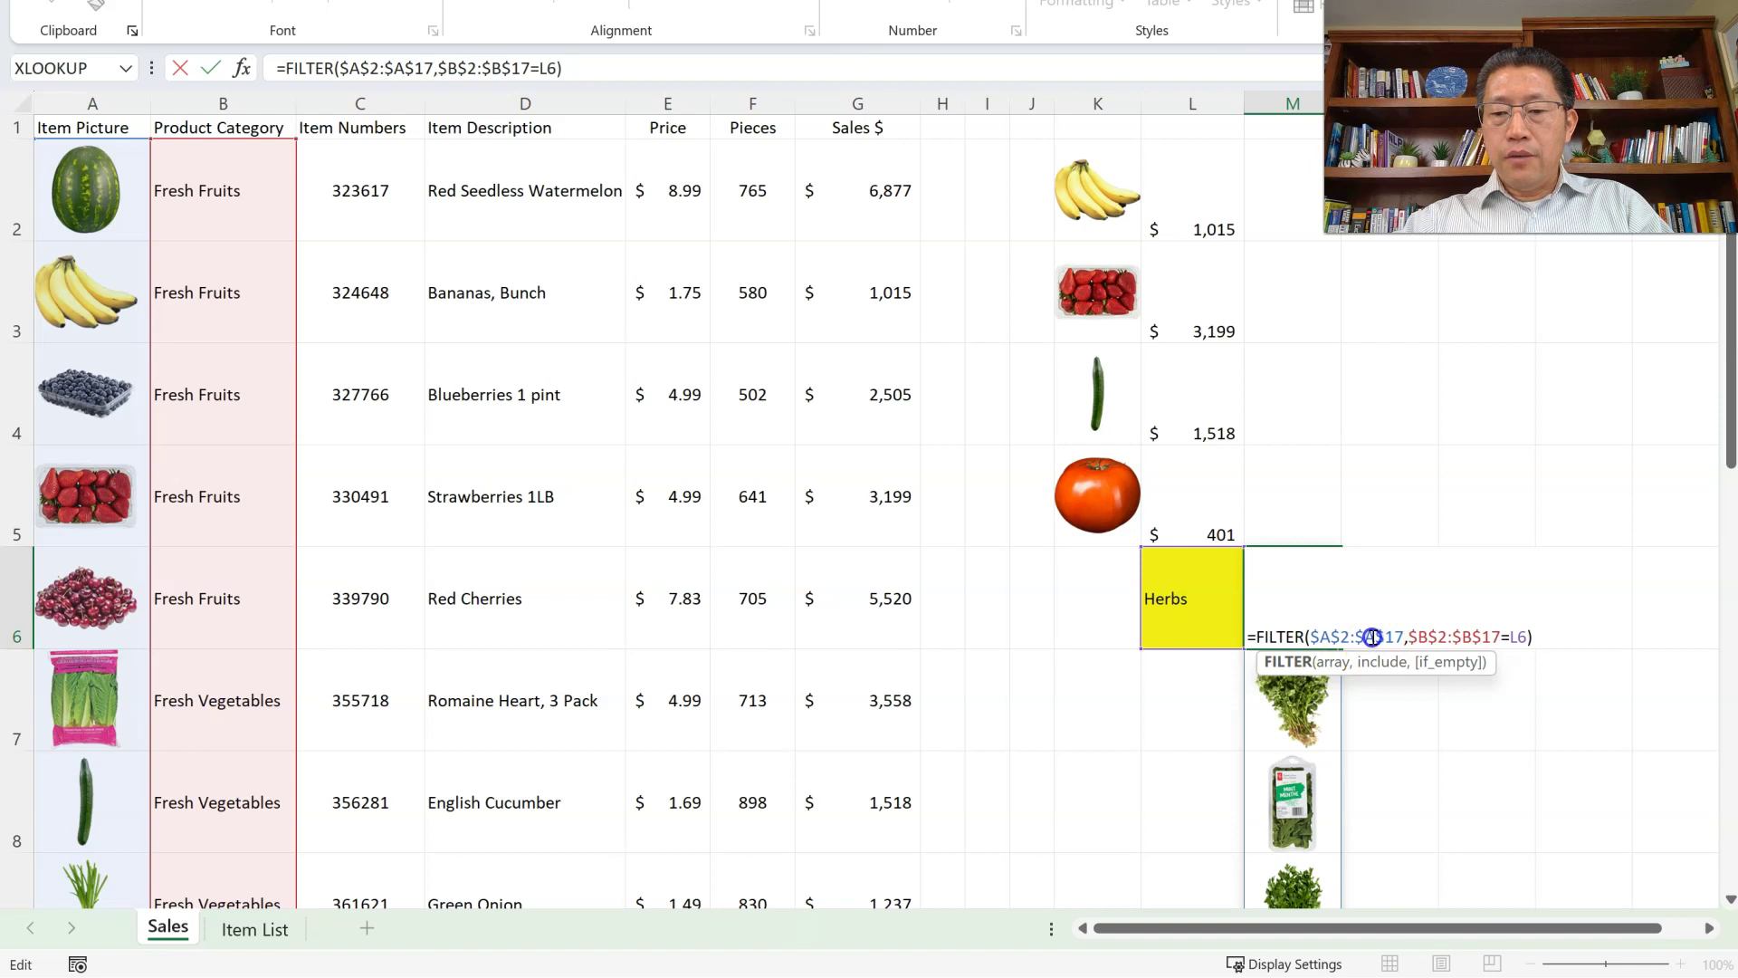
{"action": "key", "text": "BackSpace"}
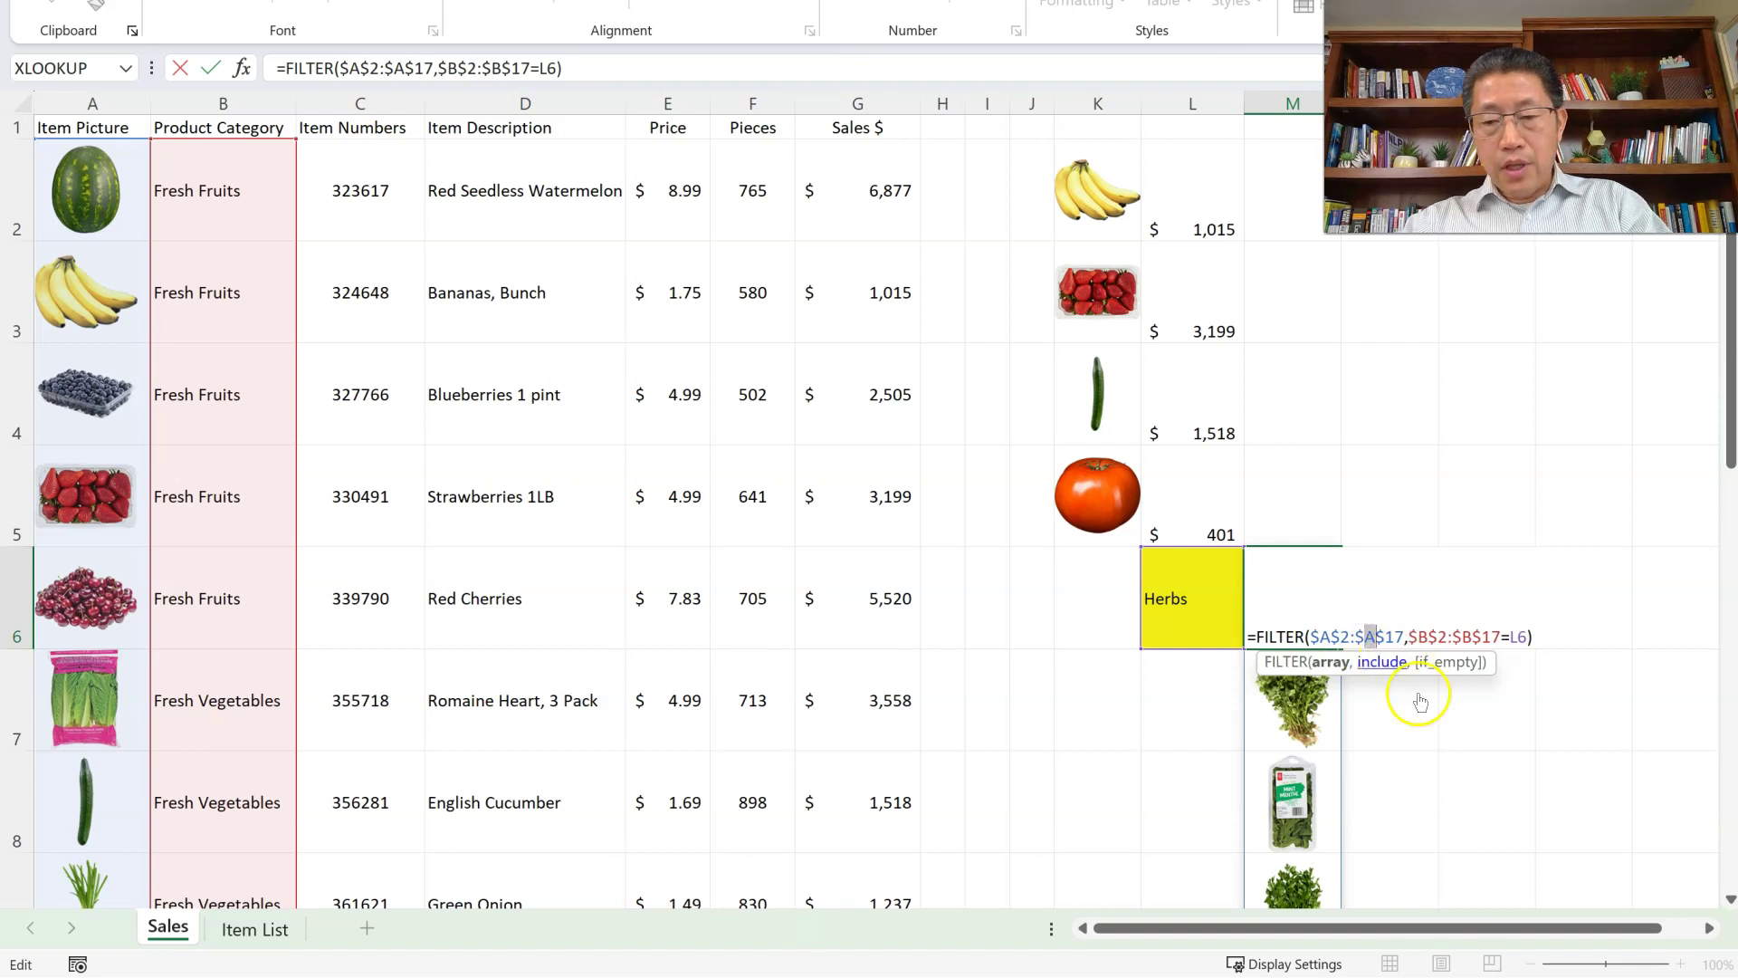
{"action": "type", "text": "G"}
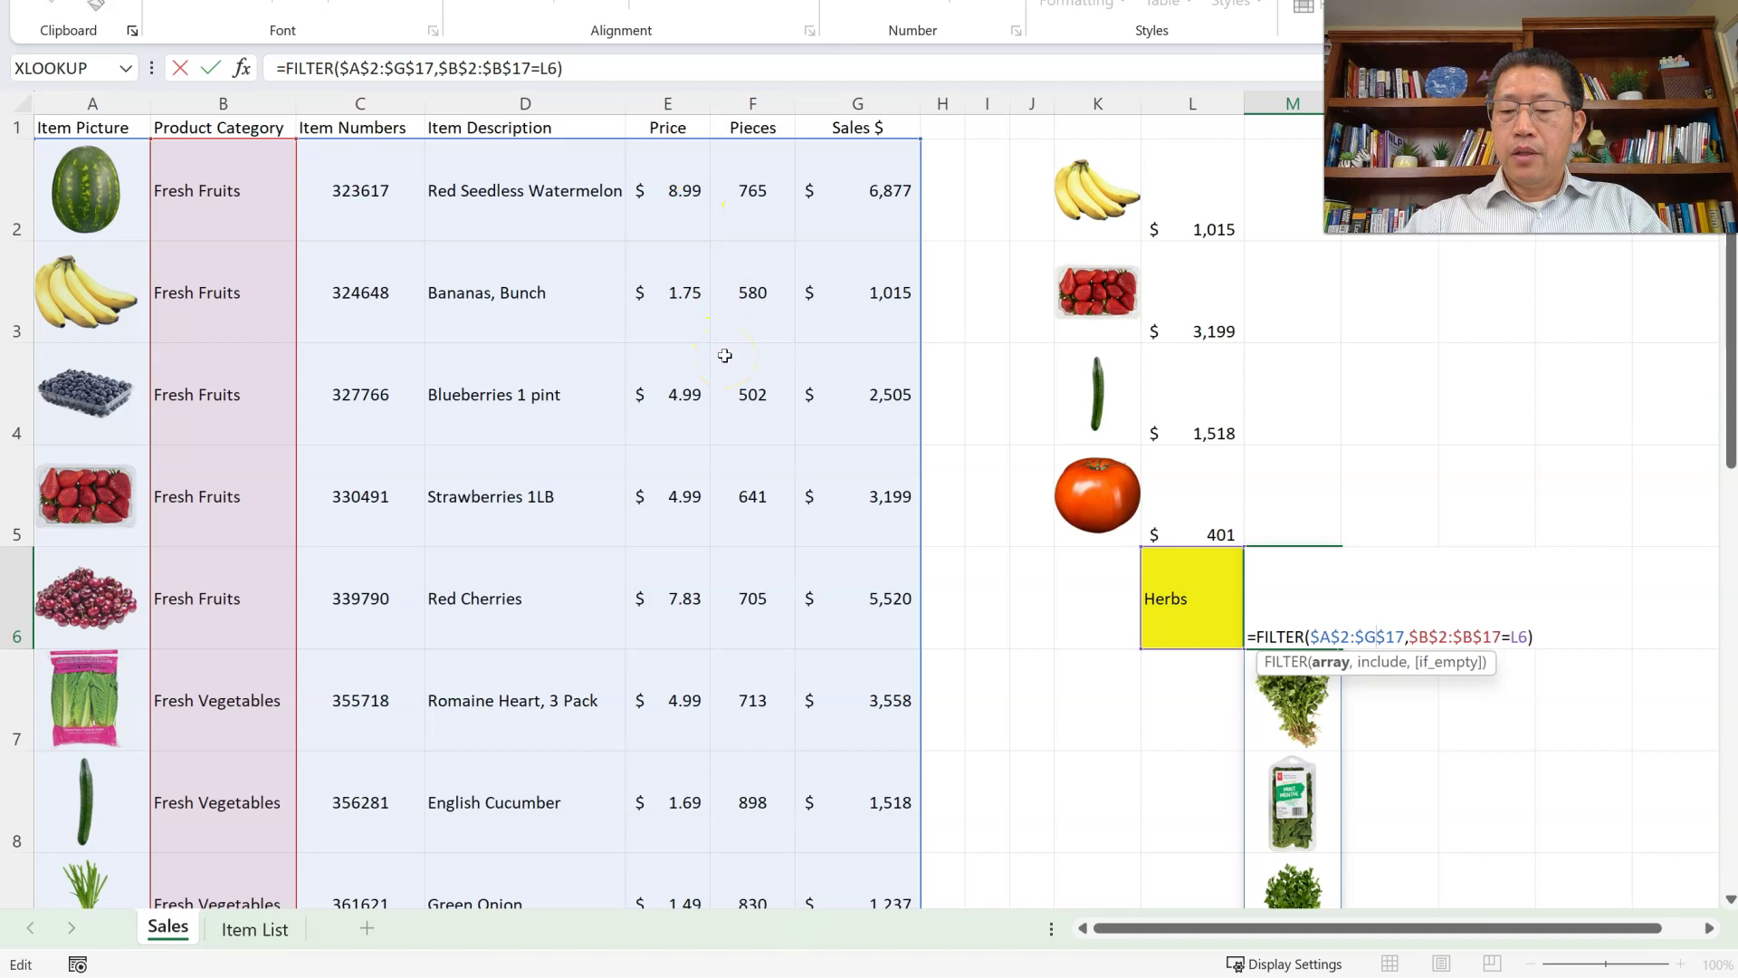
{"action": "key", "text": "Return"}
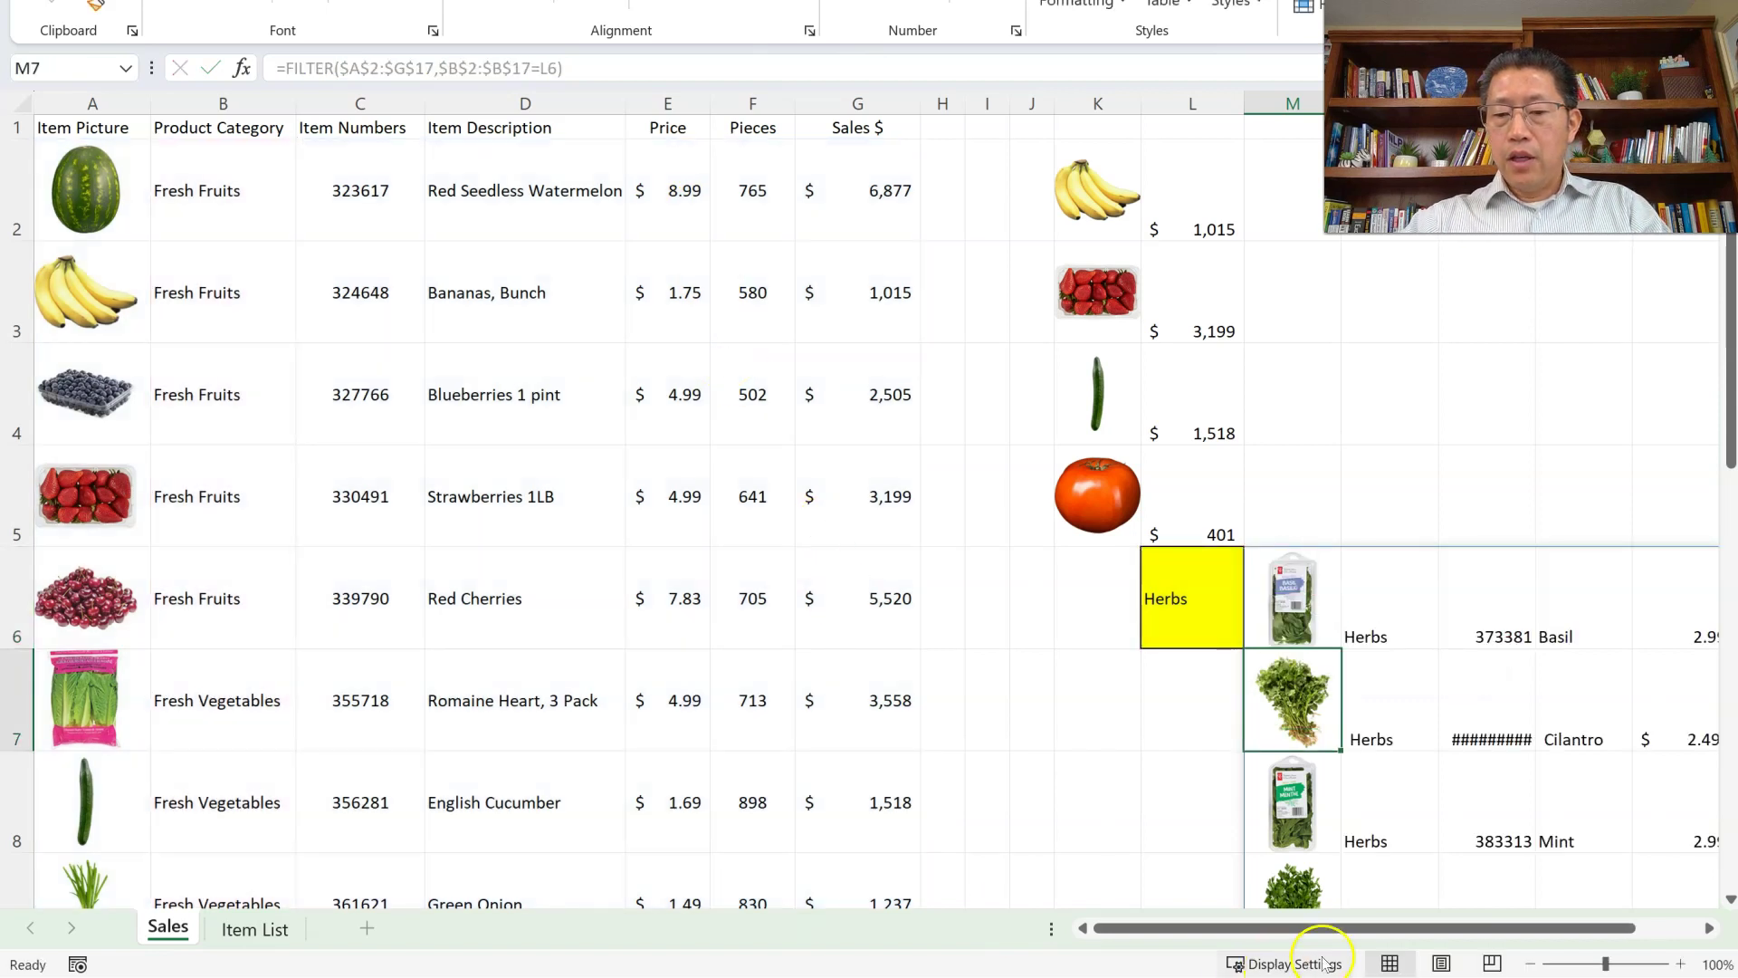
{"action": "left_click_drag", "start_coordinate": [1381, 928], "coordinate": [1548, 929]}
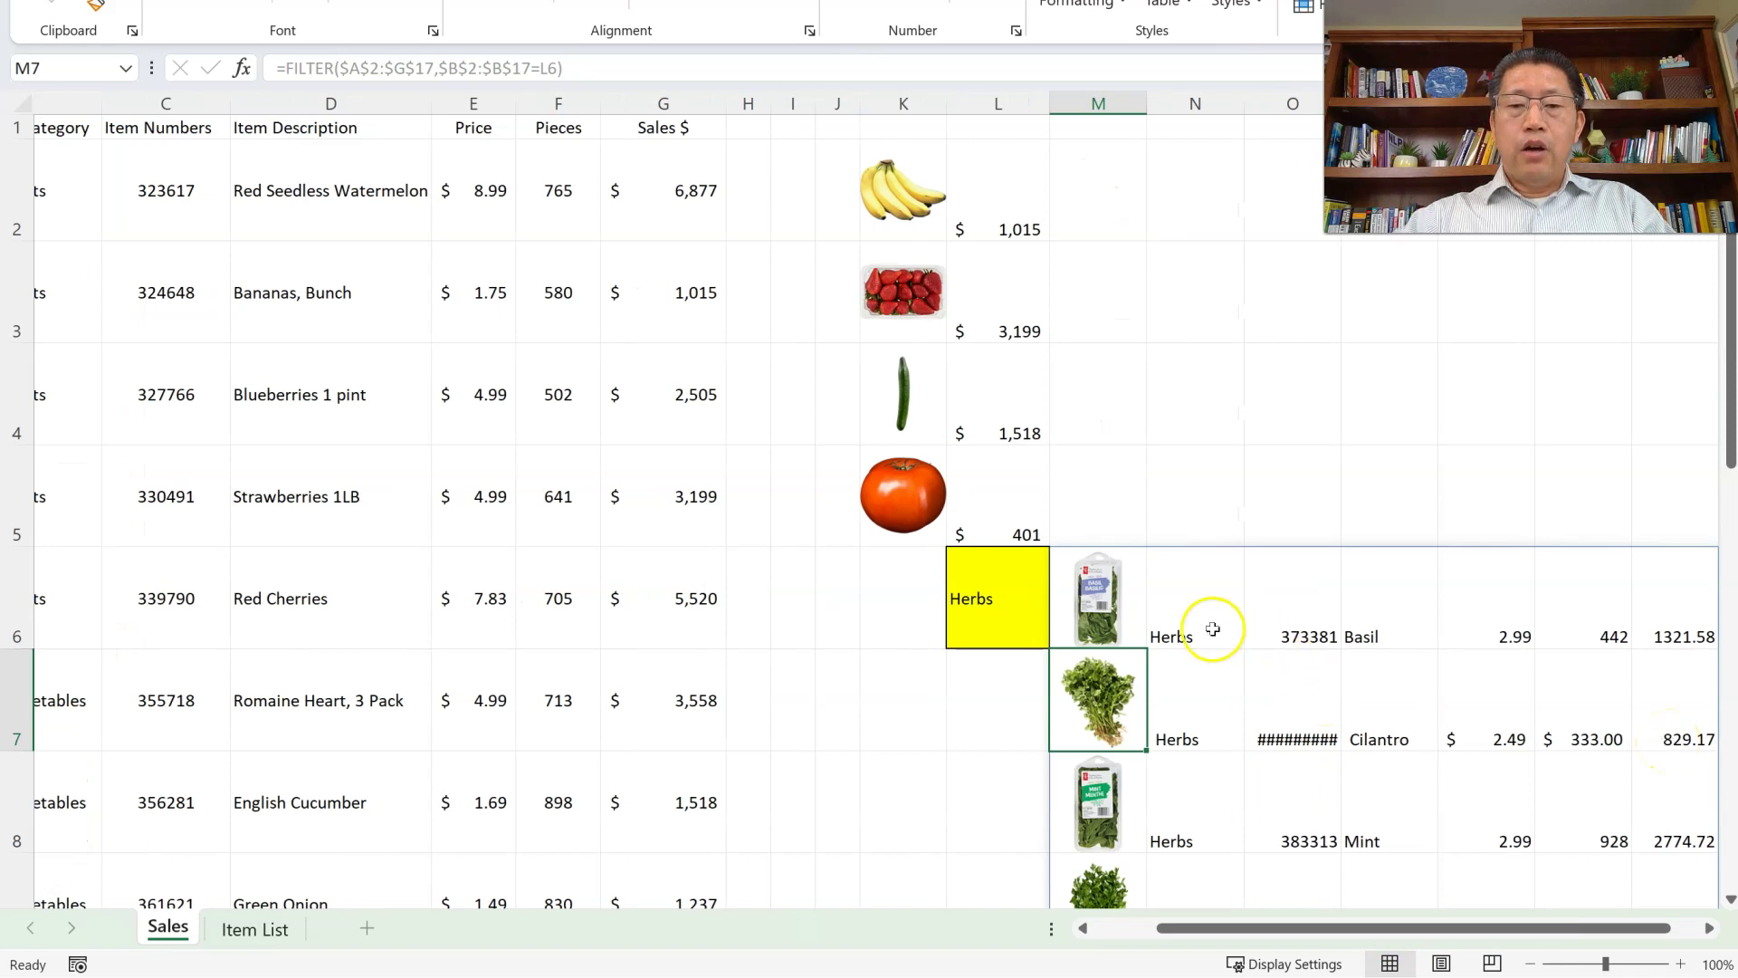
{"action": "left_click_drag", "start_coordinate": [1107, 607], "coordinate": [1094, 712]}
{"action": "left_click_drag", "start_coordinate": [1675, 590], "coordinate": [1667, 683]}
{"action": "scroll", "coordinate": [1676, 725], "scroll_direction": "down", "scroll_amount": 1}
{"action": "left_click_drag", "start_coordinate": [1219, 380], "coordinate": [1529, 376]}
Insert the CHOOSECOLS function in front of the array $A$2:$G$17 inside the FILTER formula in M6.
{"action": "left_click", "coordinate": [1092, 372]}
{"action": "double_click", "coordinate": [1091, 372]}
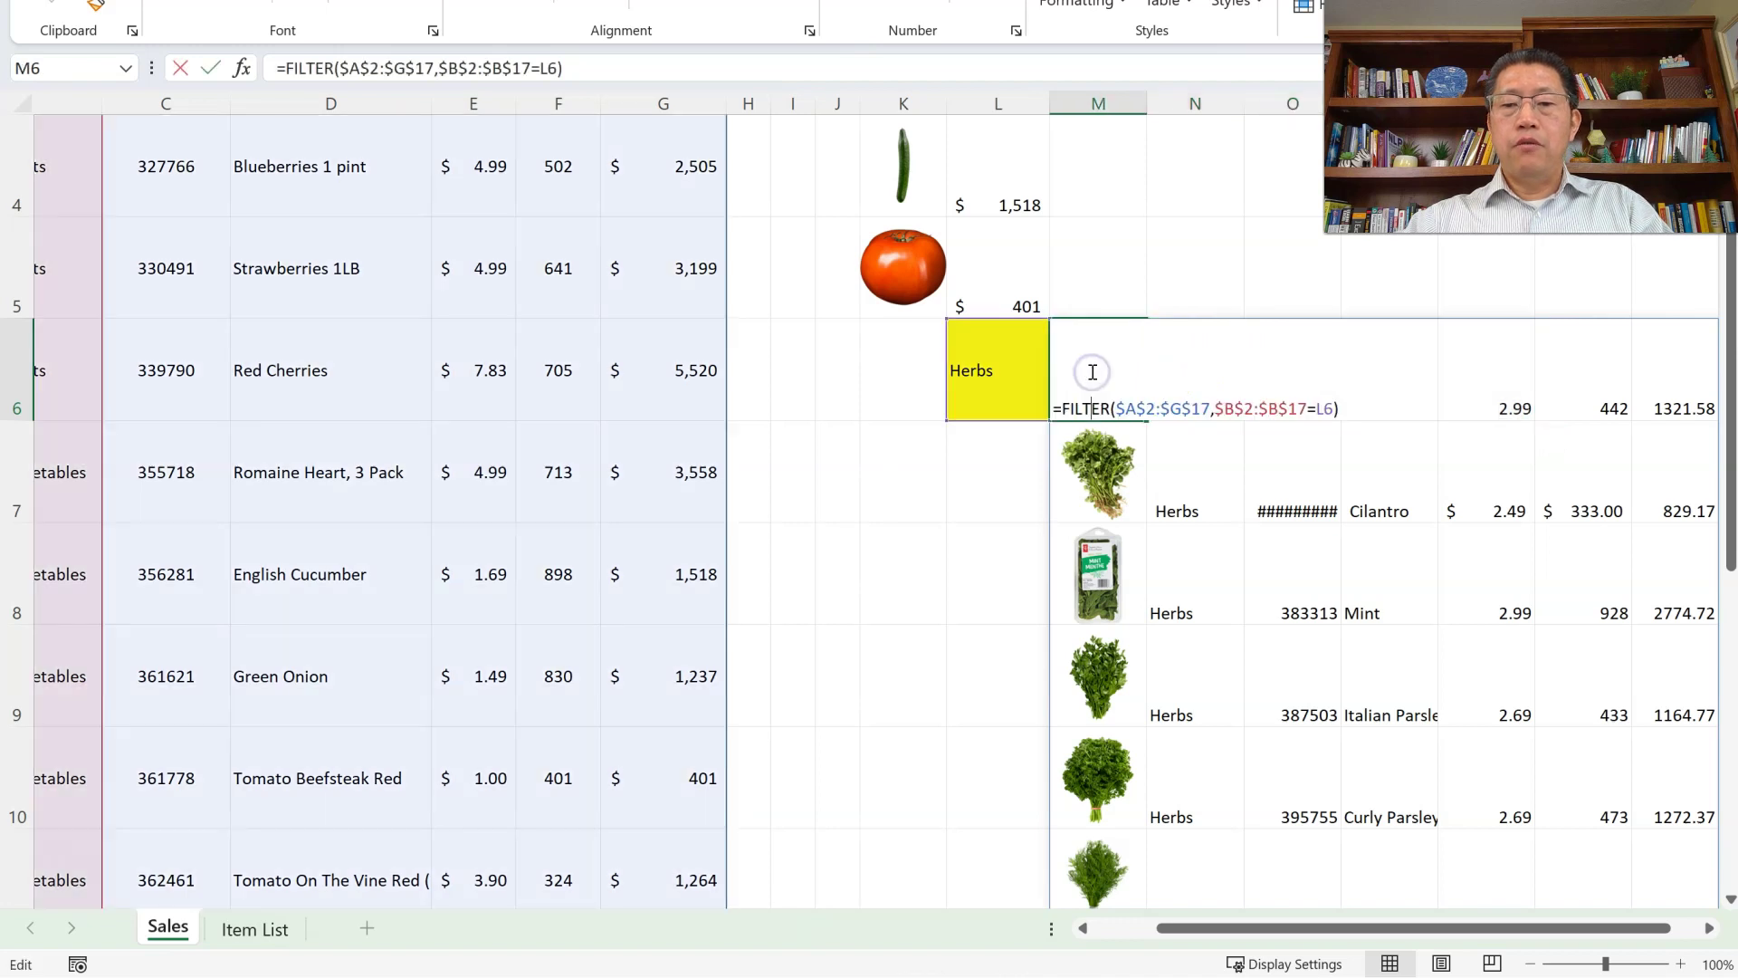
{"action": "left_click", "coordinate": [1117, 410]}
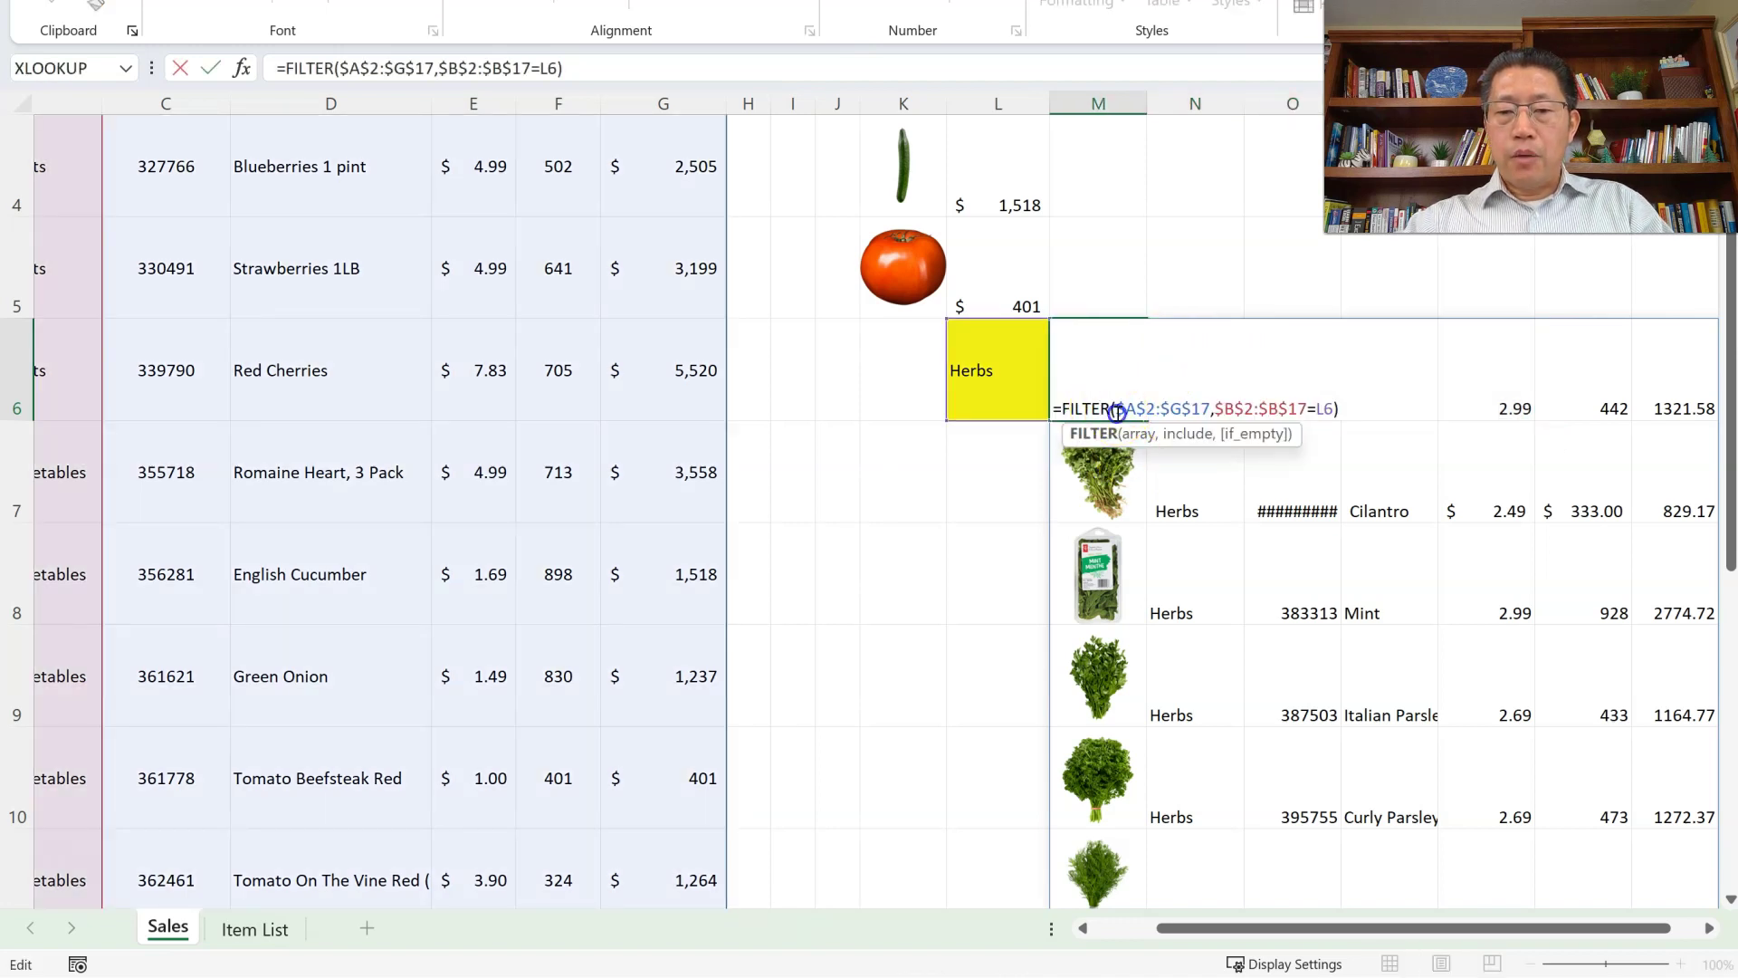
{"action": "left_click_drag", "start_coordinate": [1176, 408], "coordinate": [1212, 408]}
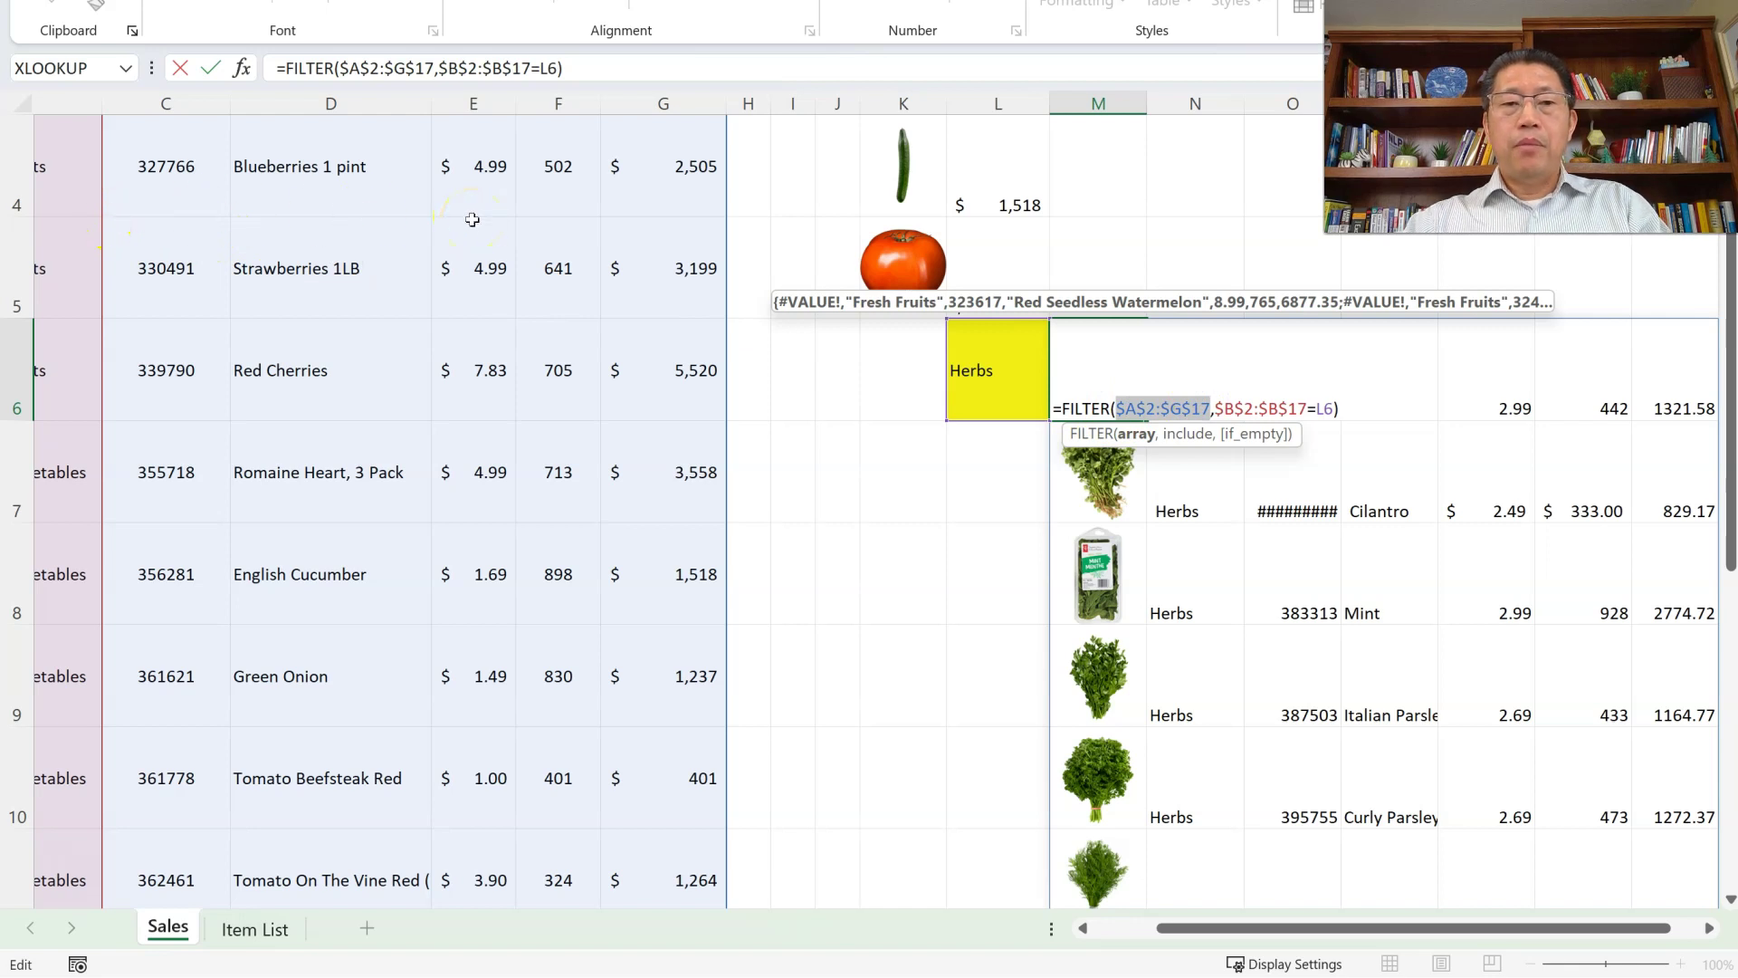
{"action": "left_click", "coordinate": [1116, 919]}
{"action": "scroll", "coordinate": [96, 221], "scroll_direction": "up", "scroll_amount": 1}
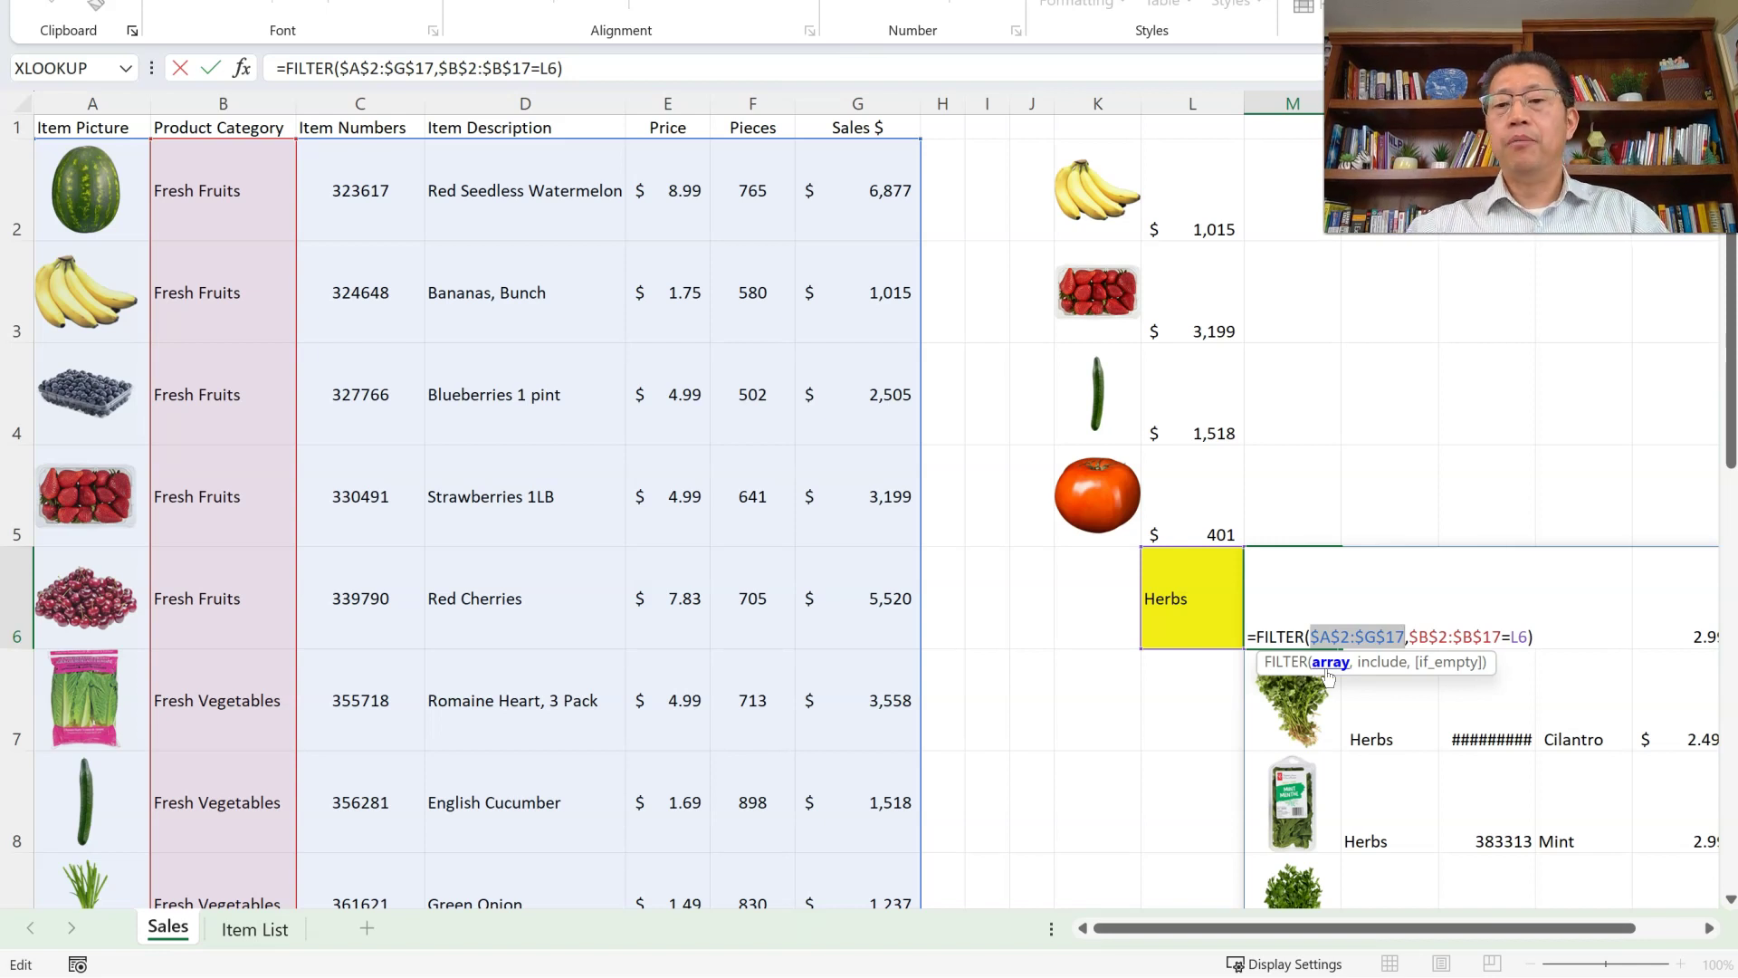
{"action": "left_click", "coordinate": [1312, 637]}
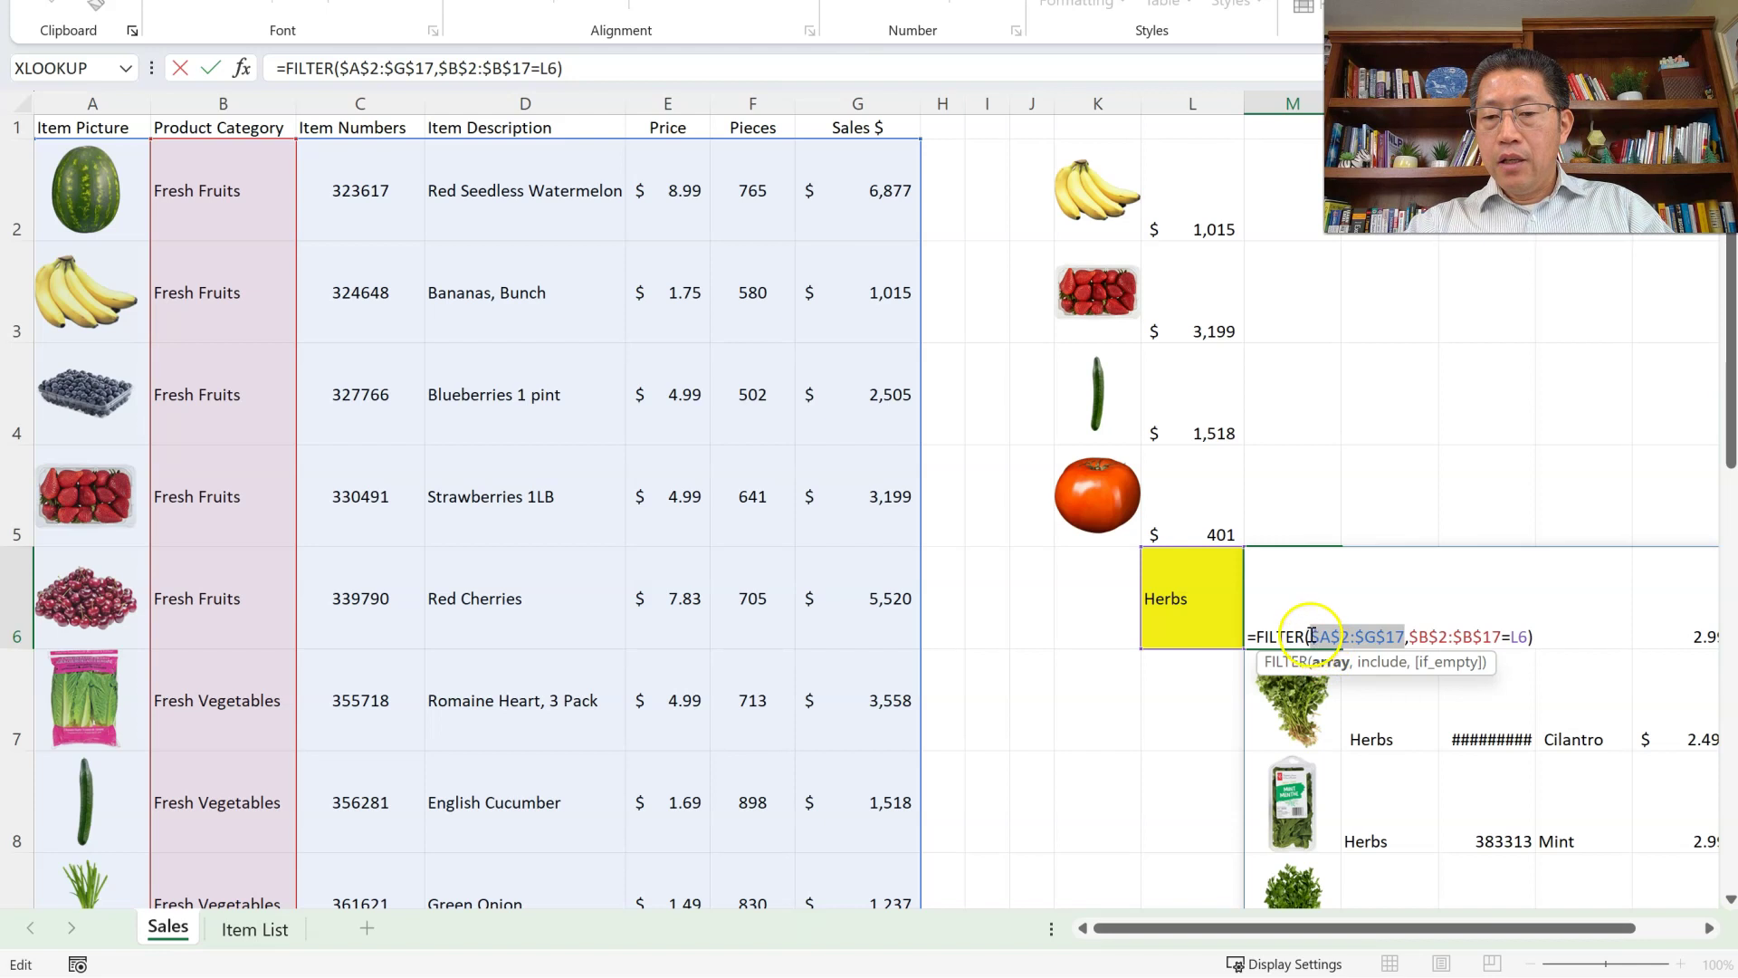
{"action": "left_click", "coordinate": [1311, 637]}
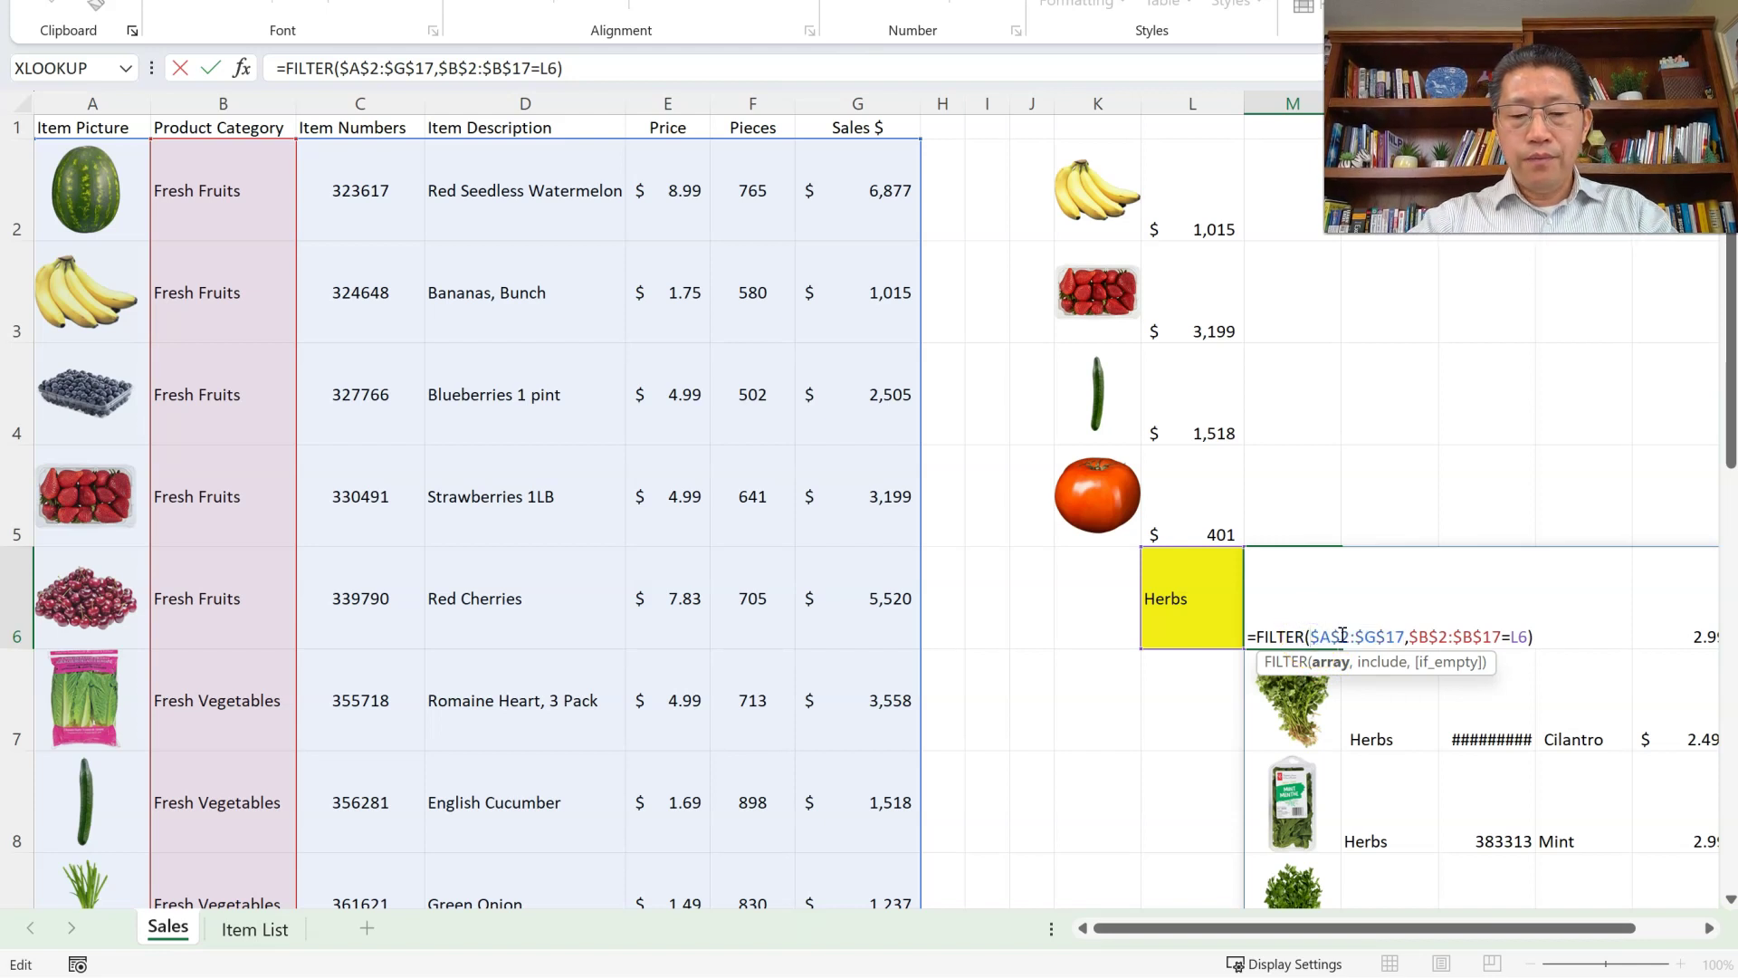
{"action": "type", "text": "chooseco"}
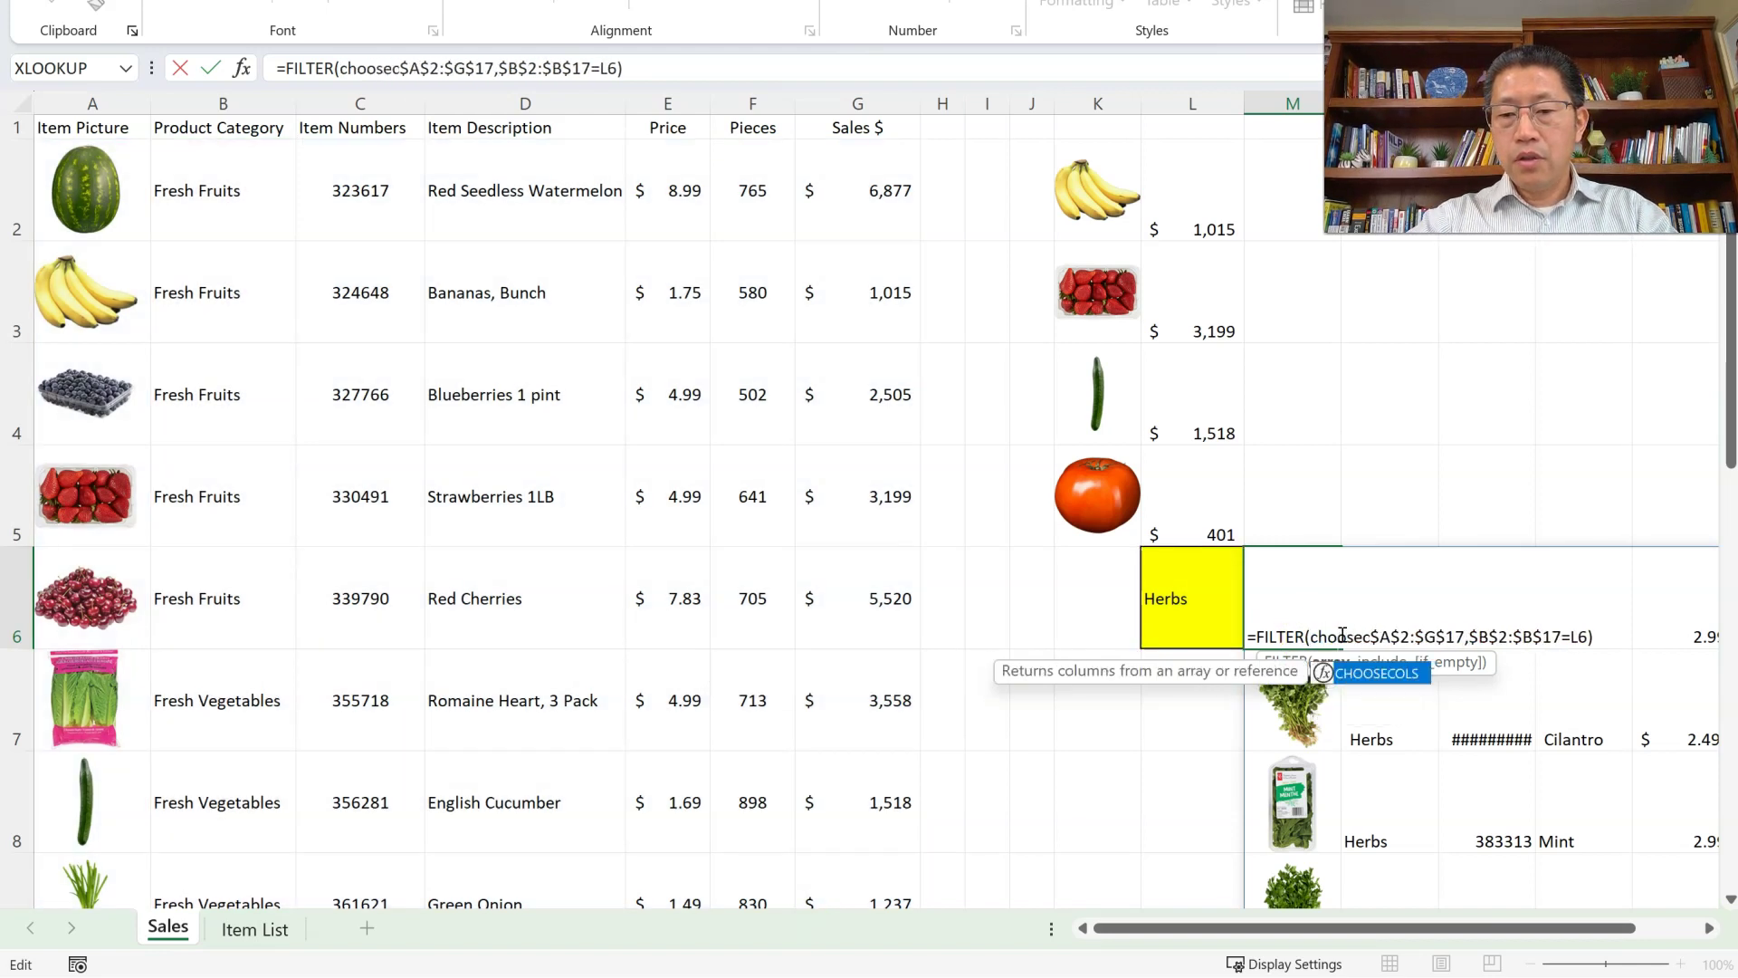
{"action": "type", "text": "l"}
{"action": "key", "text": "Tab"}
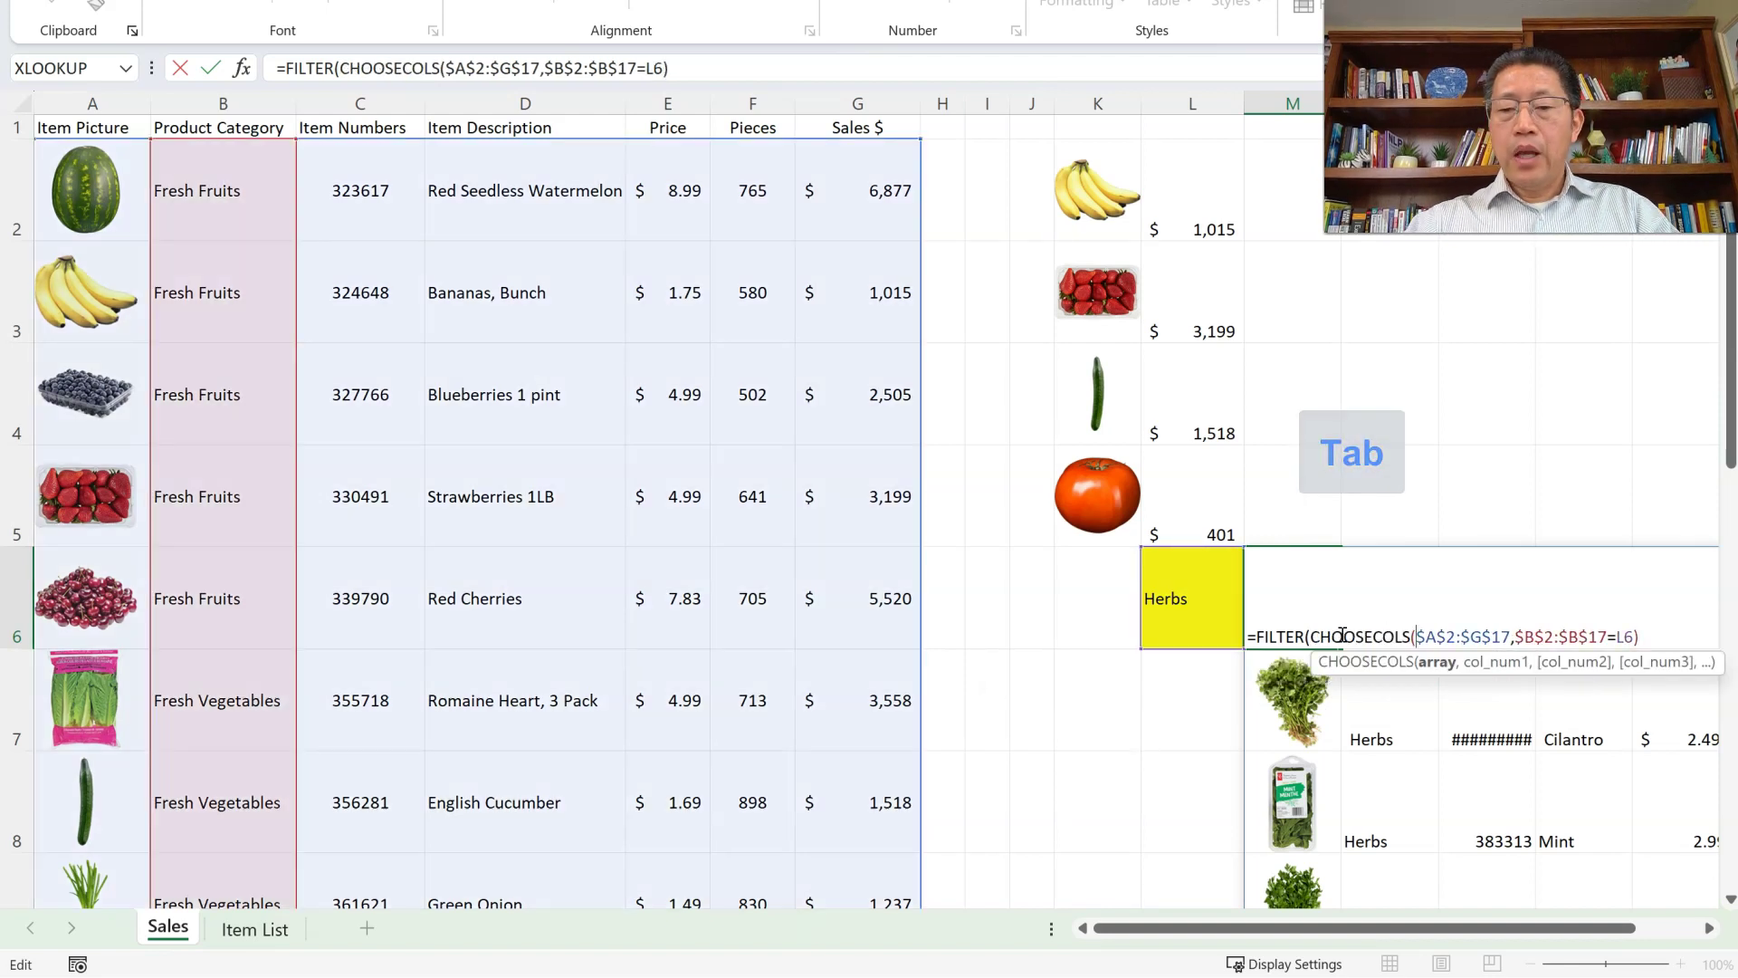
Set the CHOOSECOLS column numbers to 1 and 7, close the function, and complete the FILTER formula.
{"action": "left_click", "coordinate": [1439, 660]}
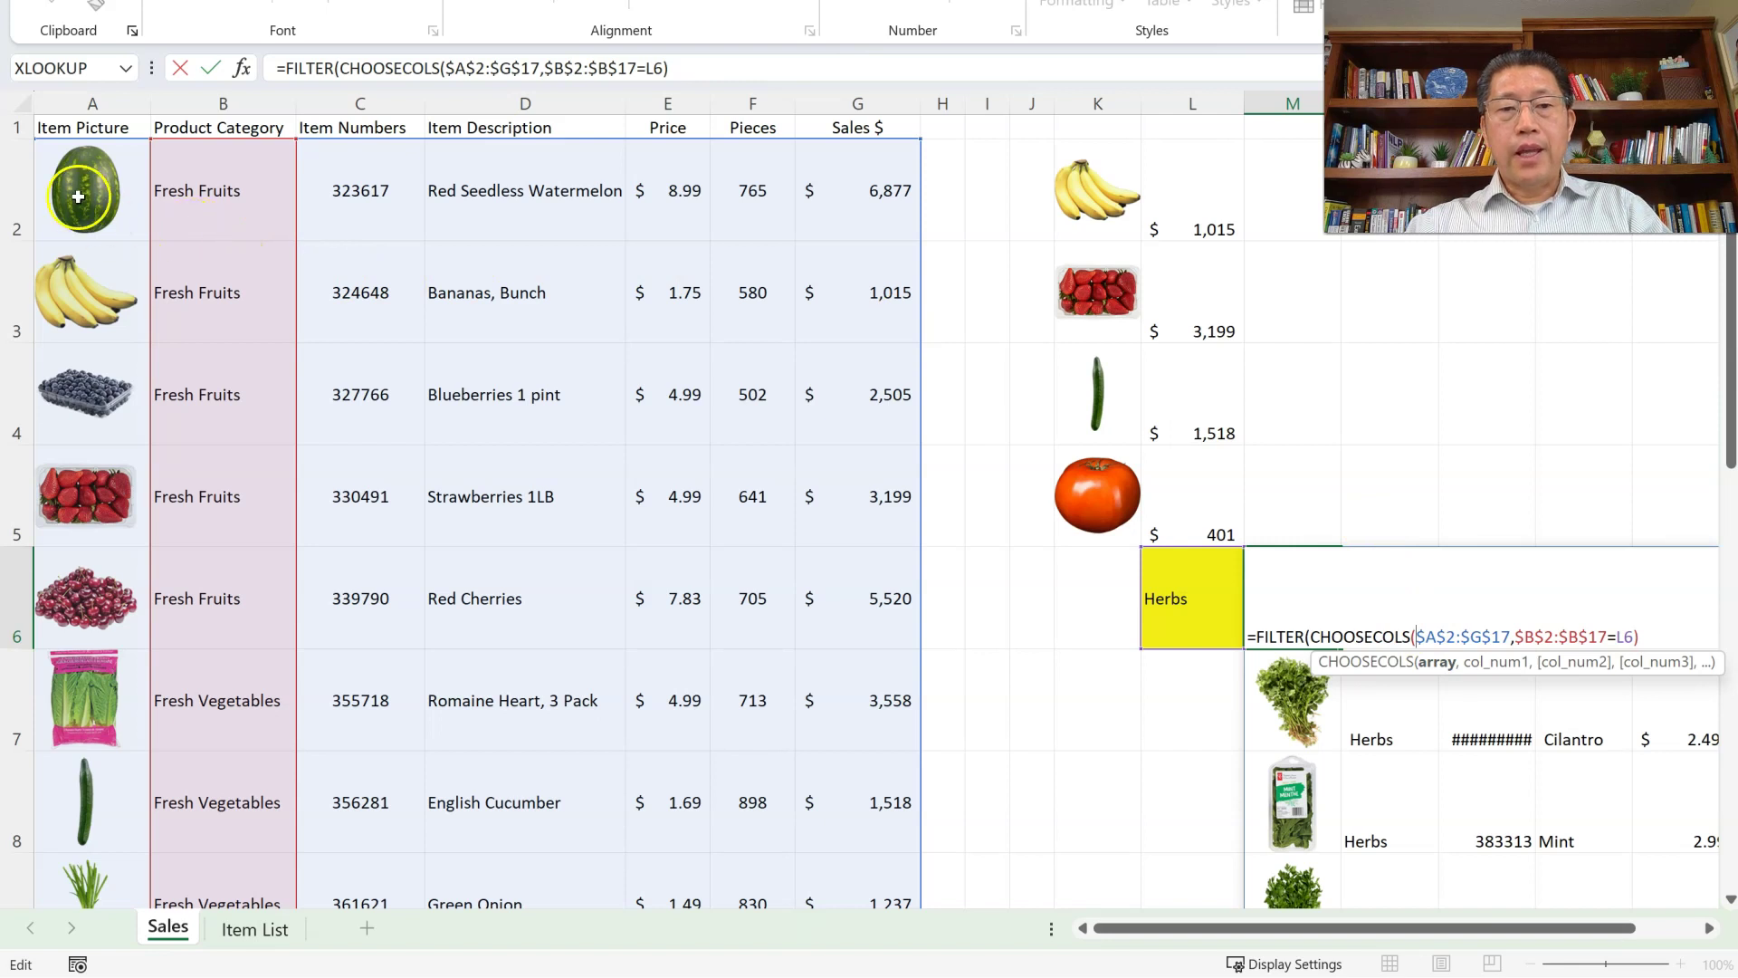
{"action": "left_click", "coordinate": [1509, 629]}
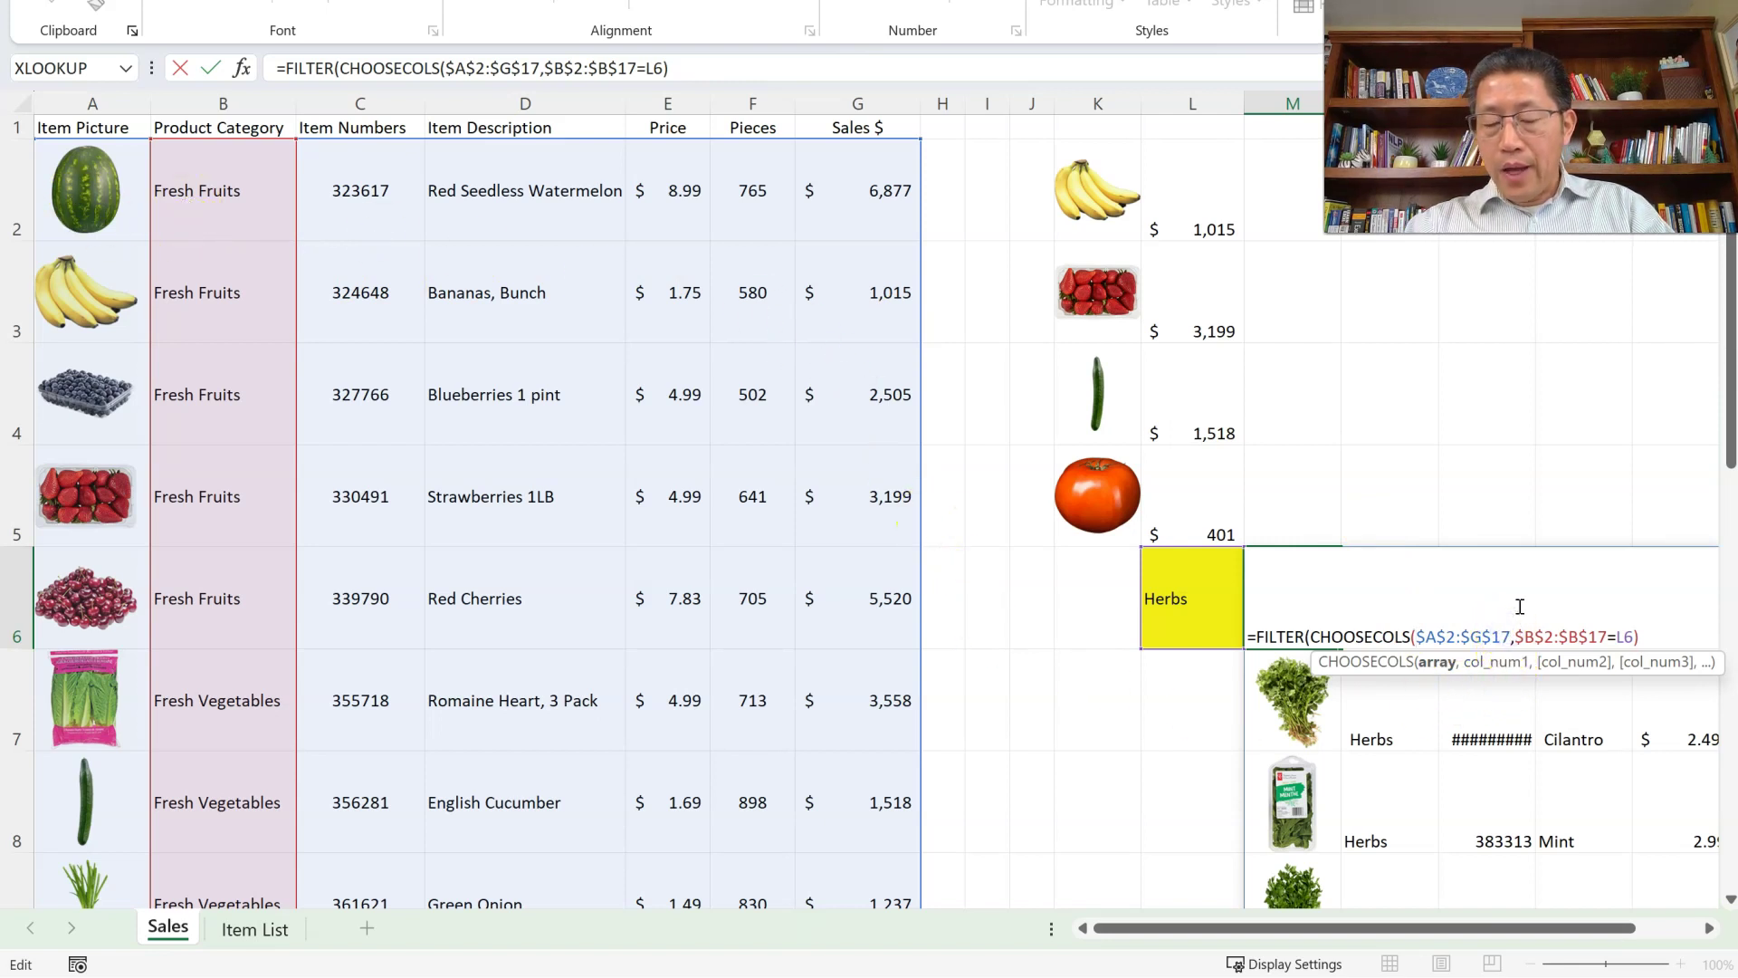
{"action": "type", "text": ","}
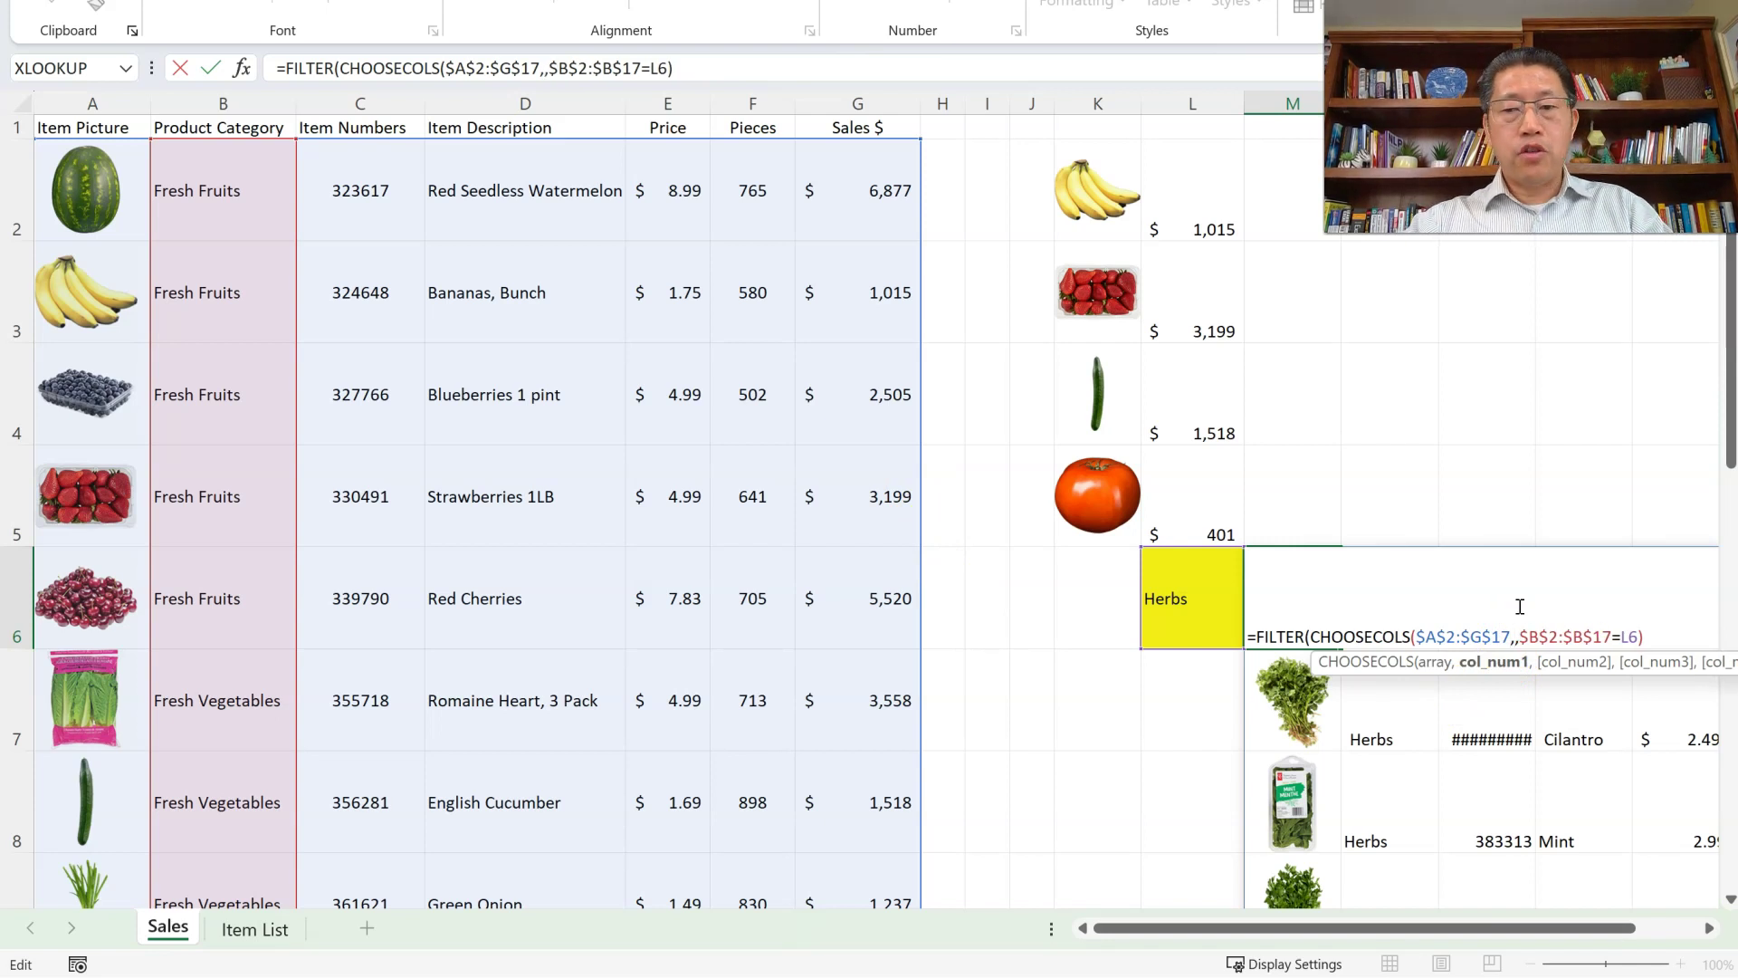
{"action": "type", "text": "1,"}
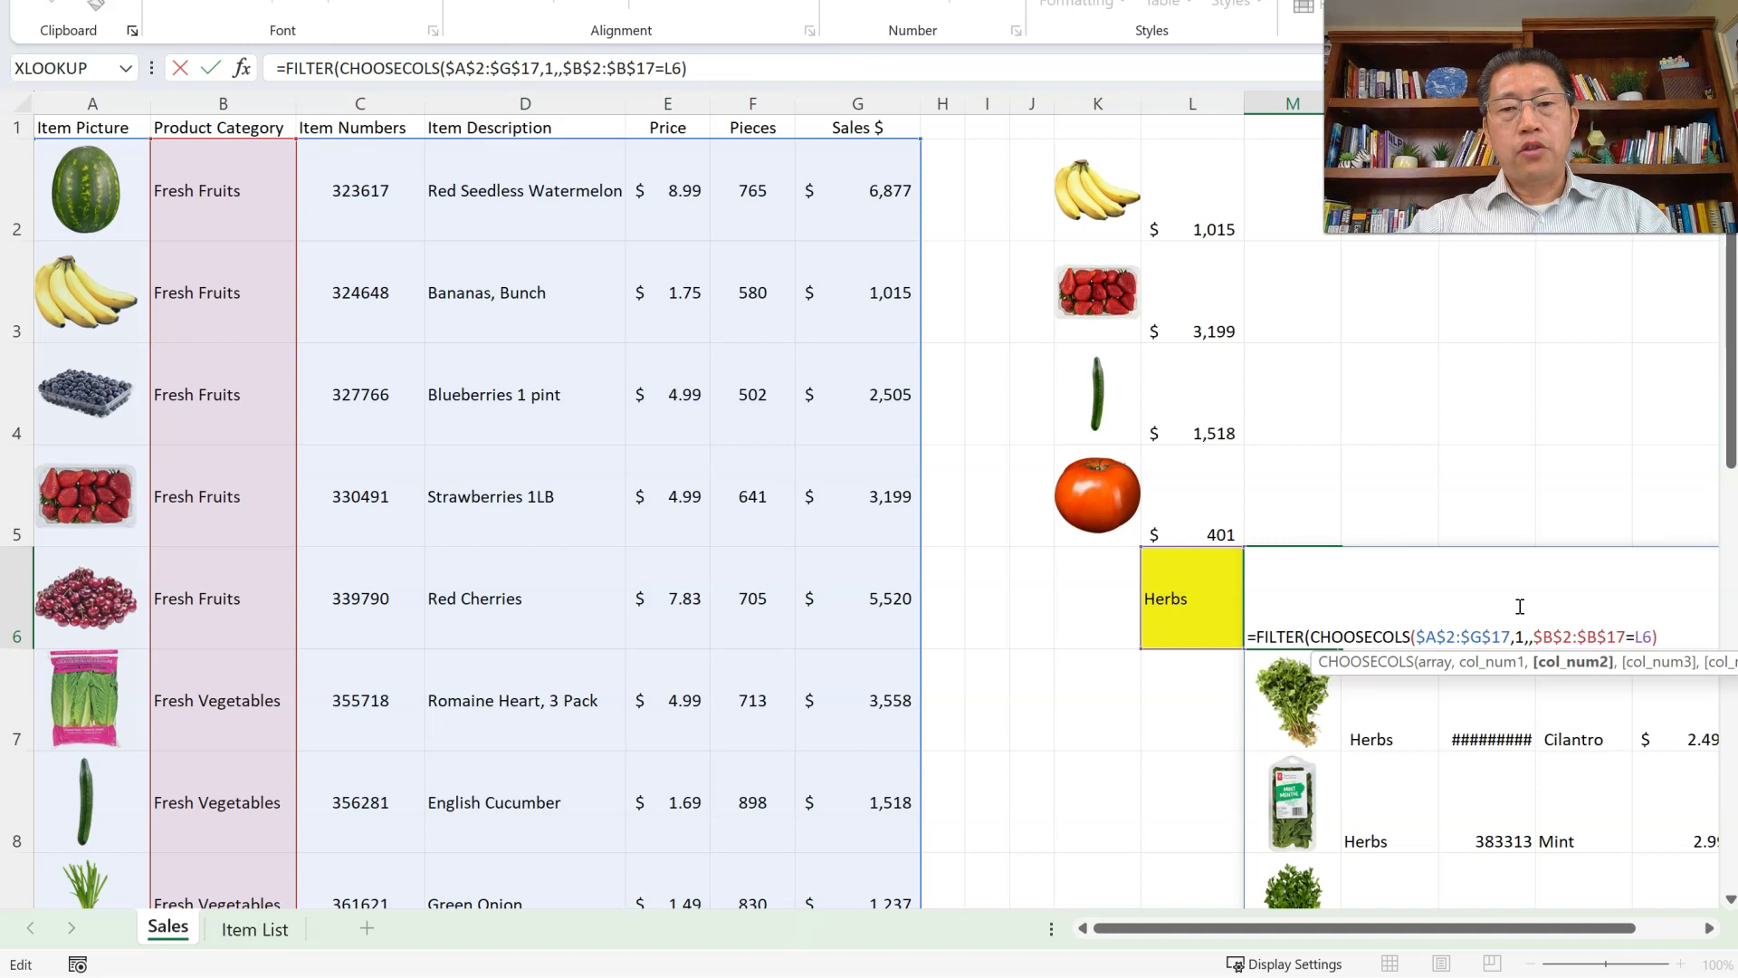
{"action": "type", "text": "7"}
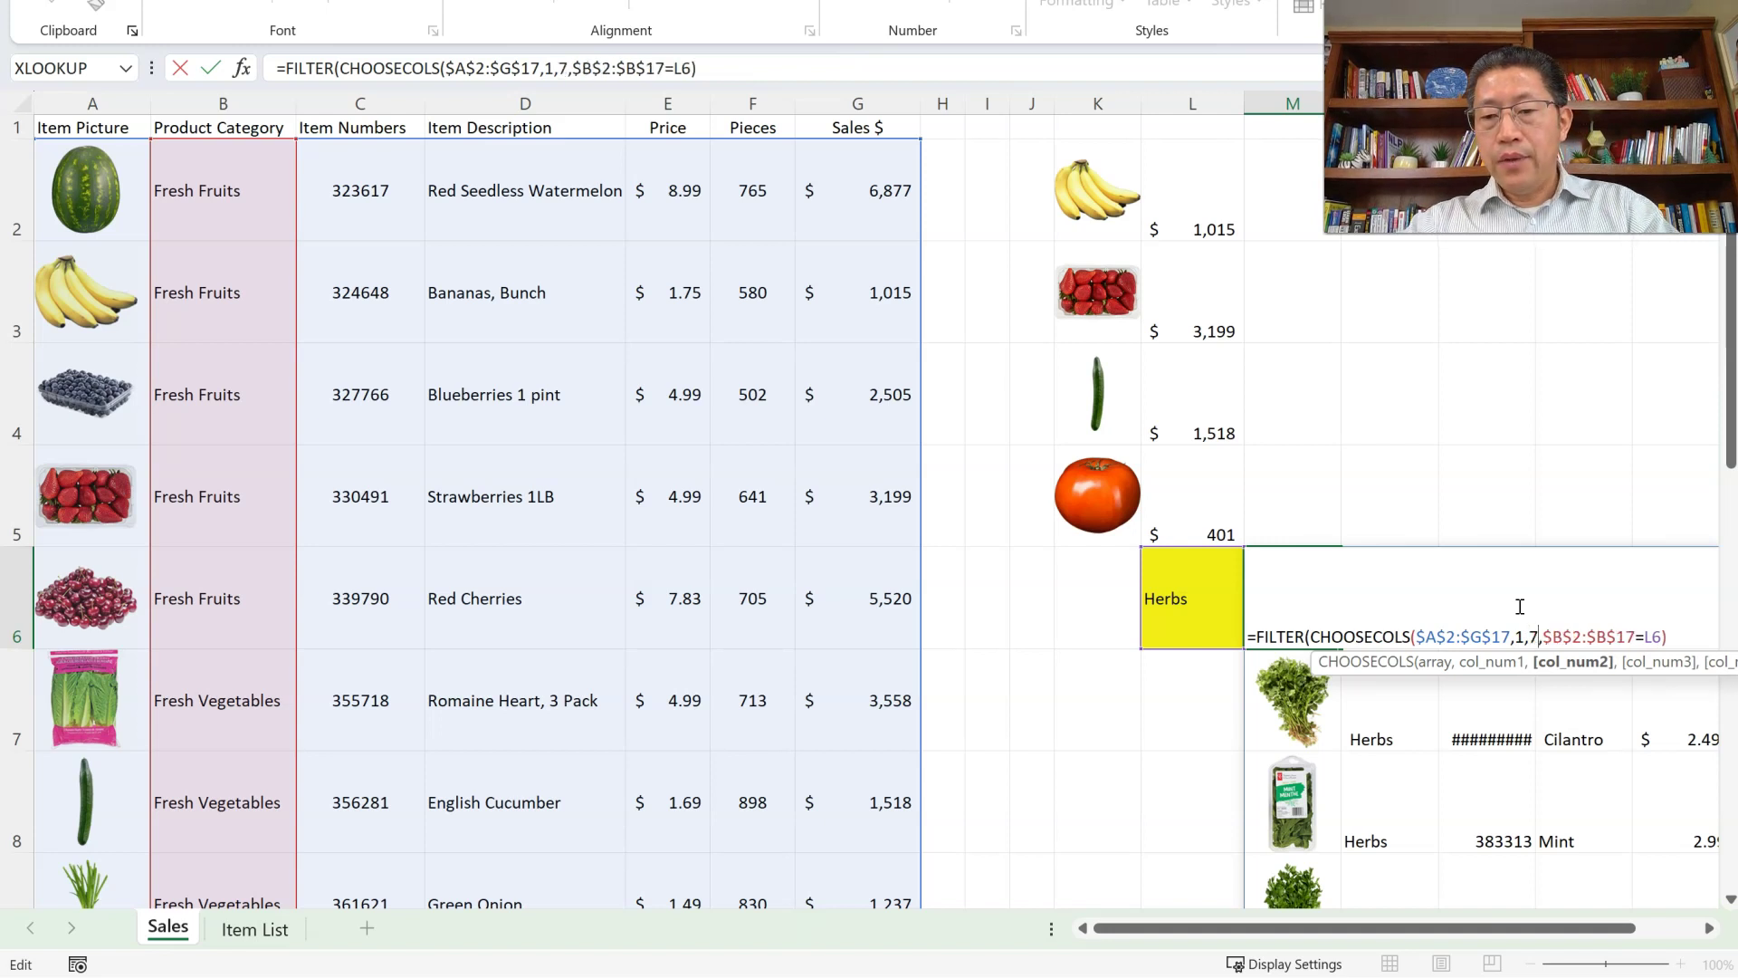
{"action": "type", "text": ")"}
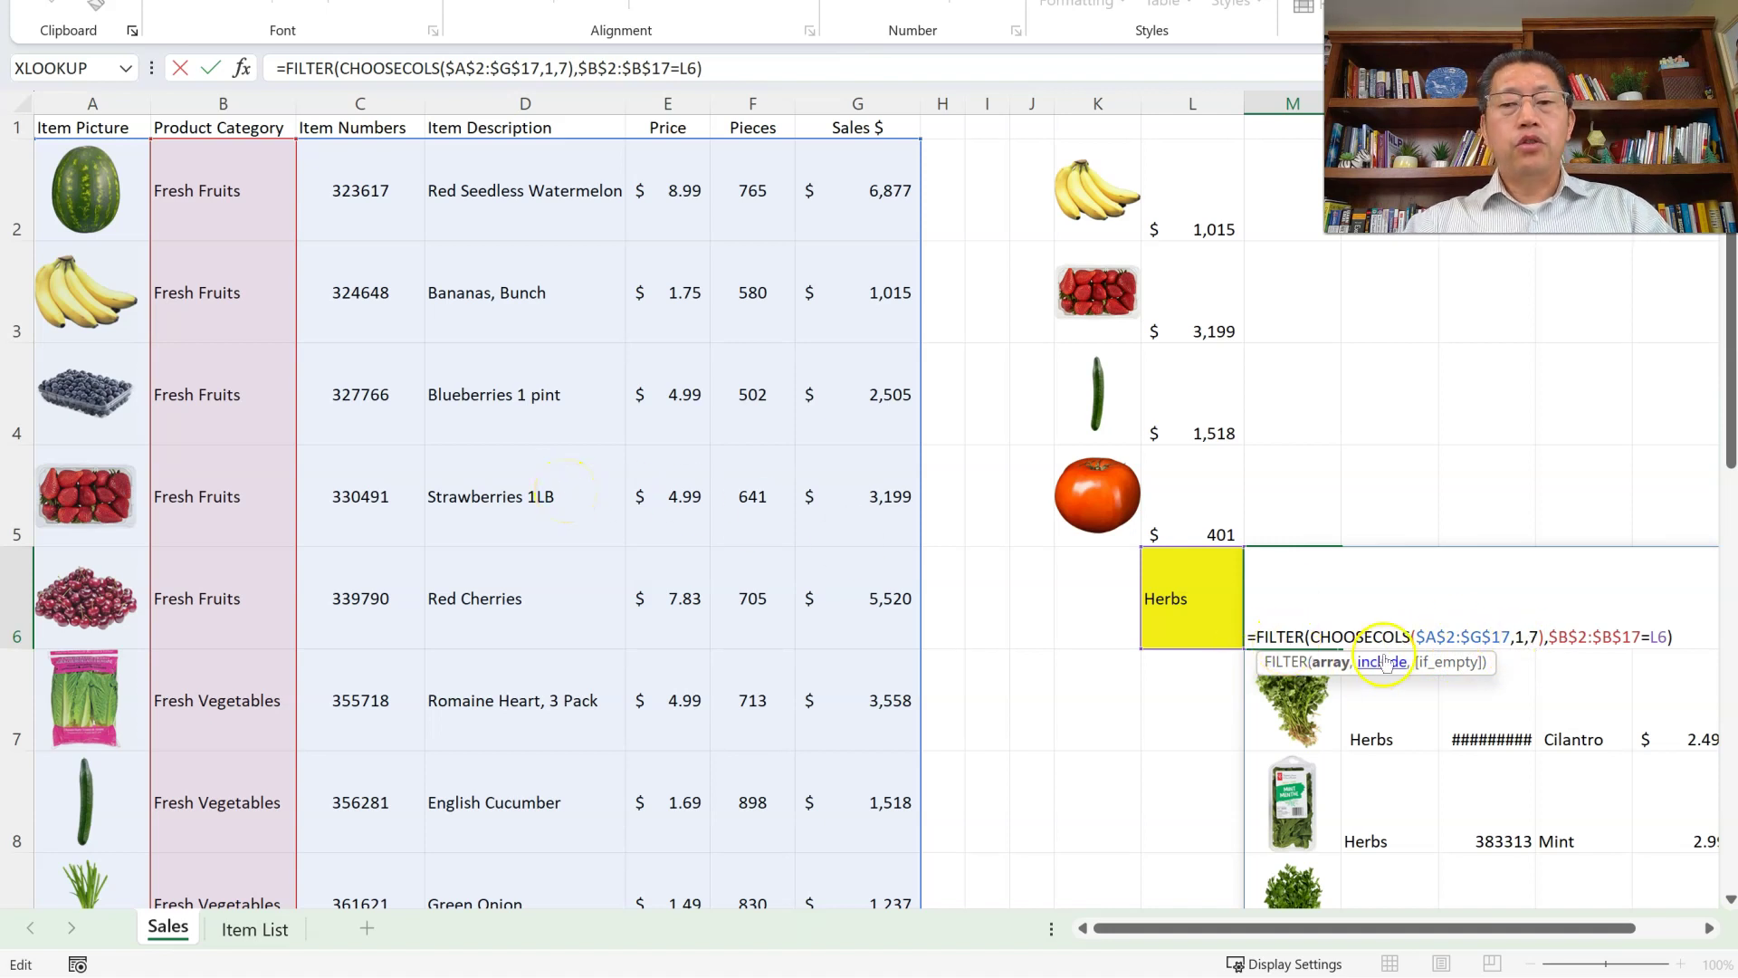
{"action": "key", "text": "Return"}
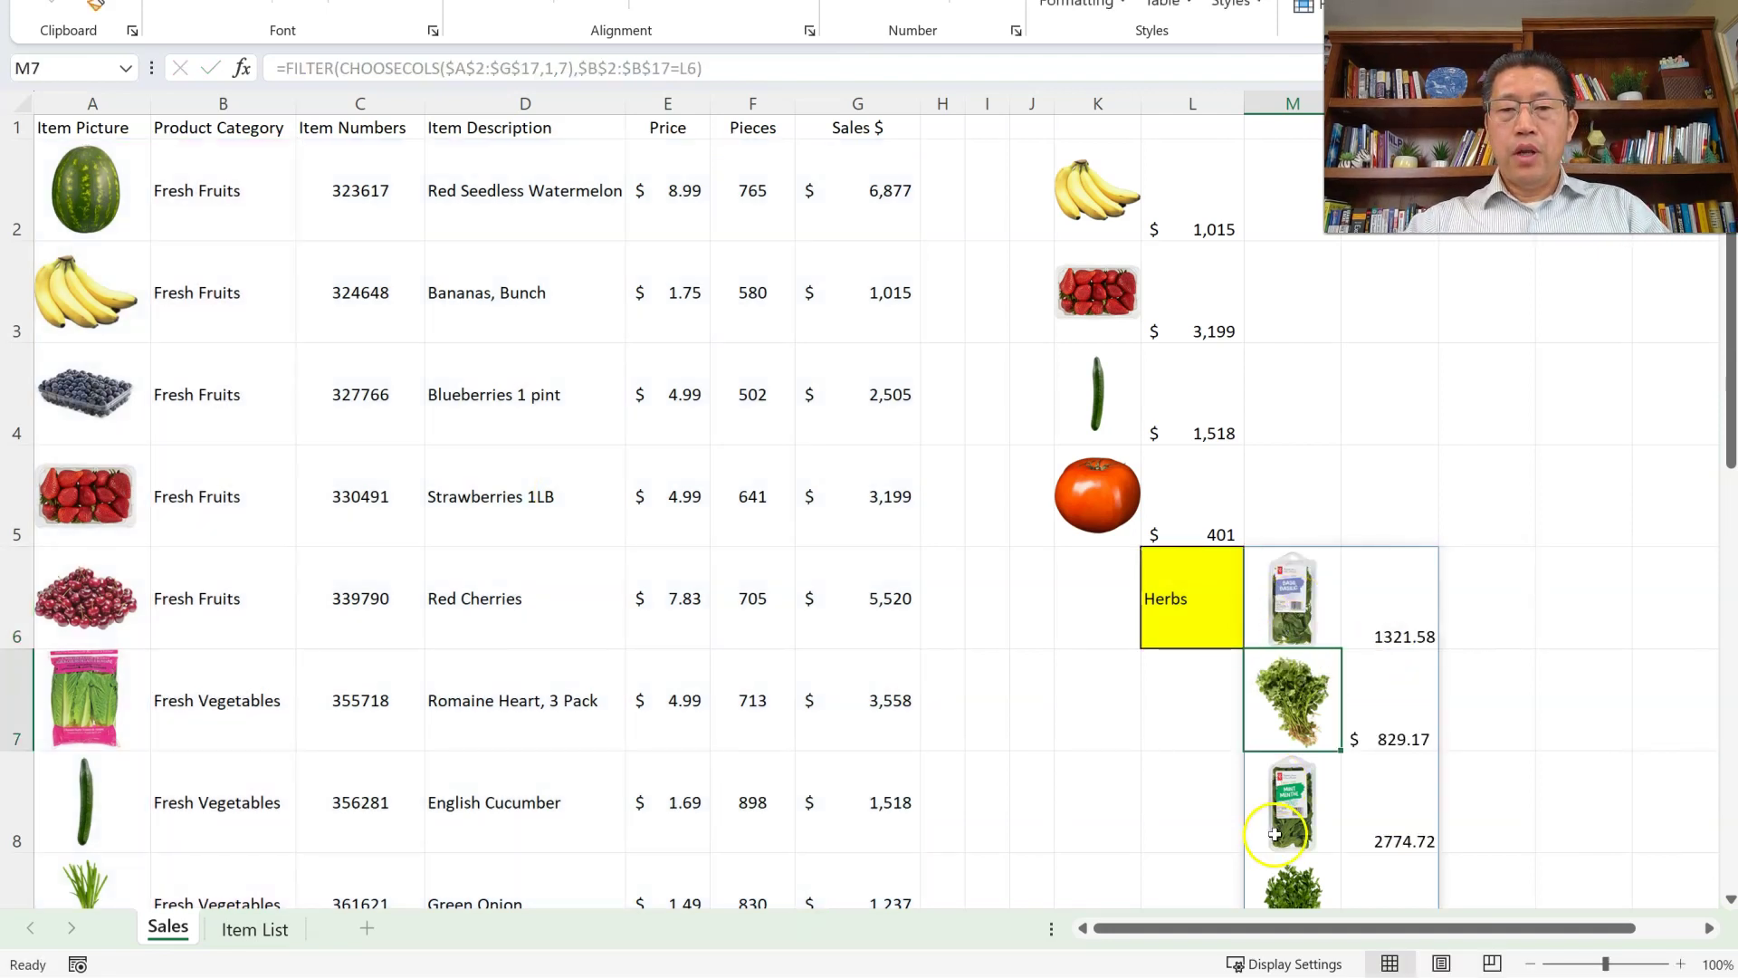
Insert the TRANSPOSE function in front of FILTER in the M6 formula.
{"action": "scroll", "coordinate": [1503, 757], "scroll_direction": "down", "scroll_amount": 1}
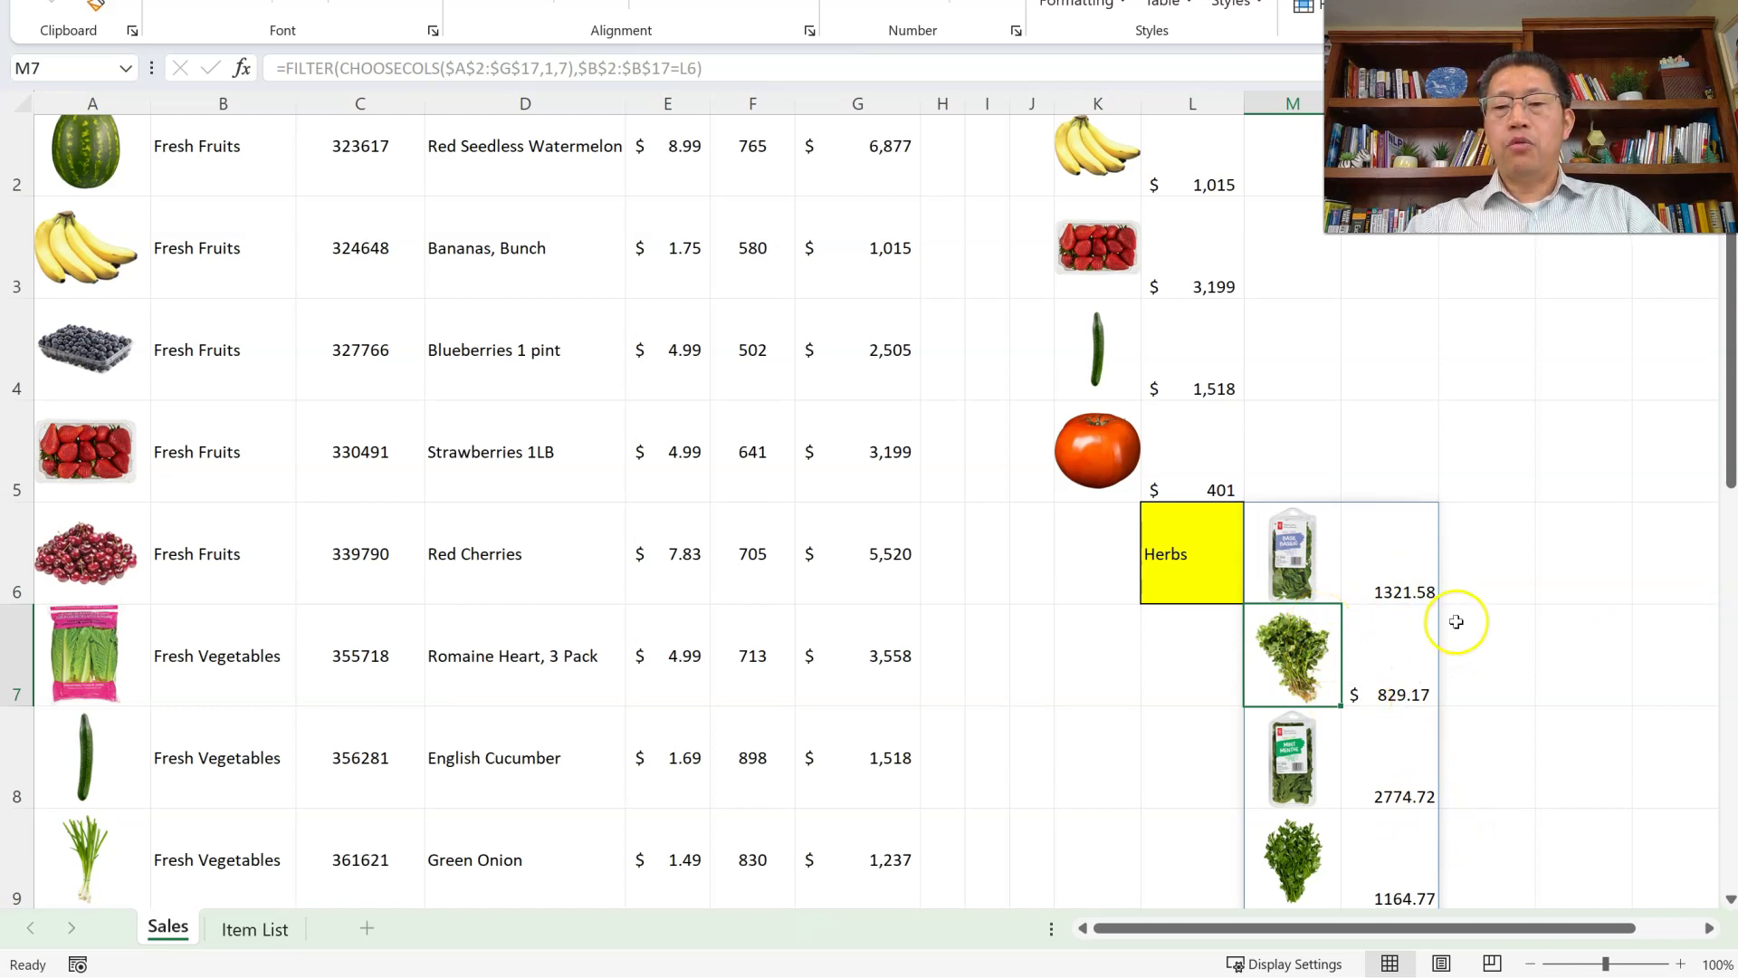
{"action": "left_click", "coordinate": [1284, 561]}
{"action": "double_click", "coordinate": [1272, 575]}
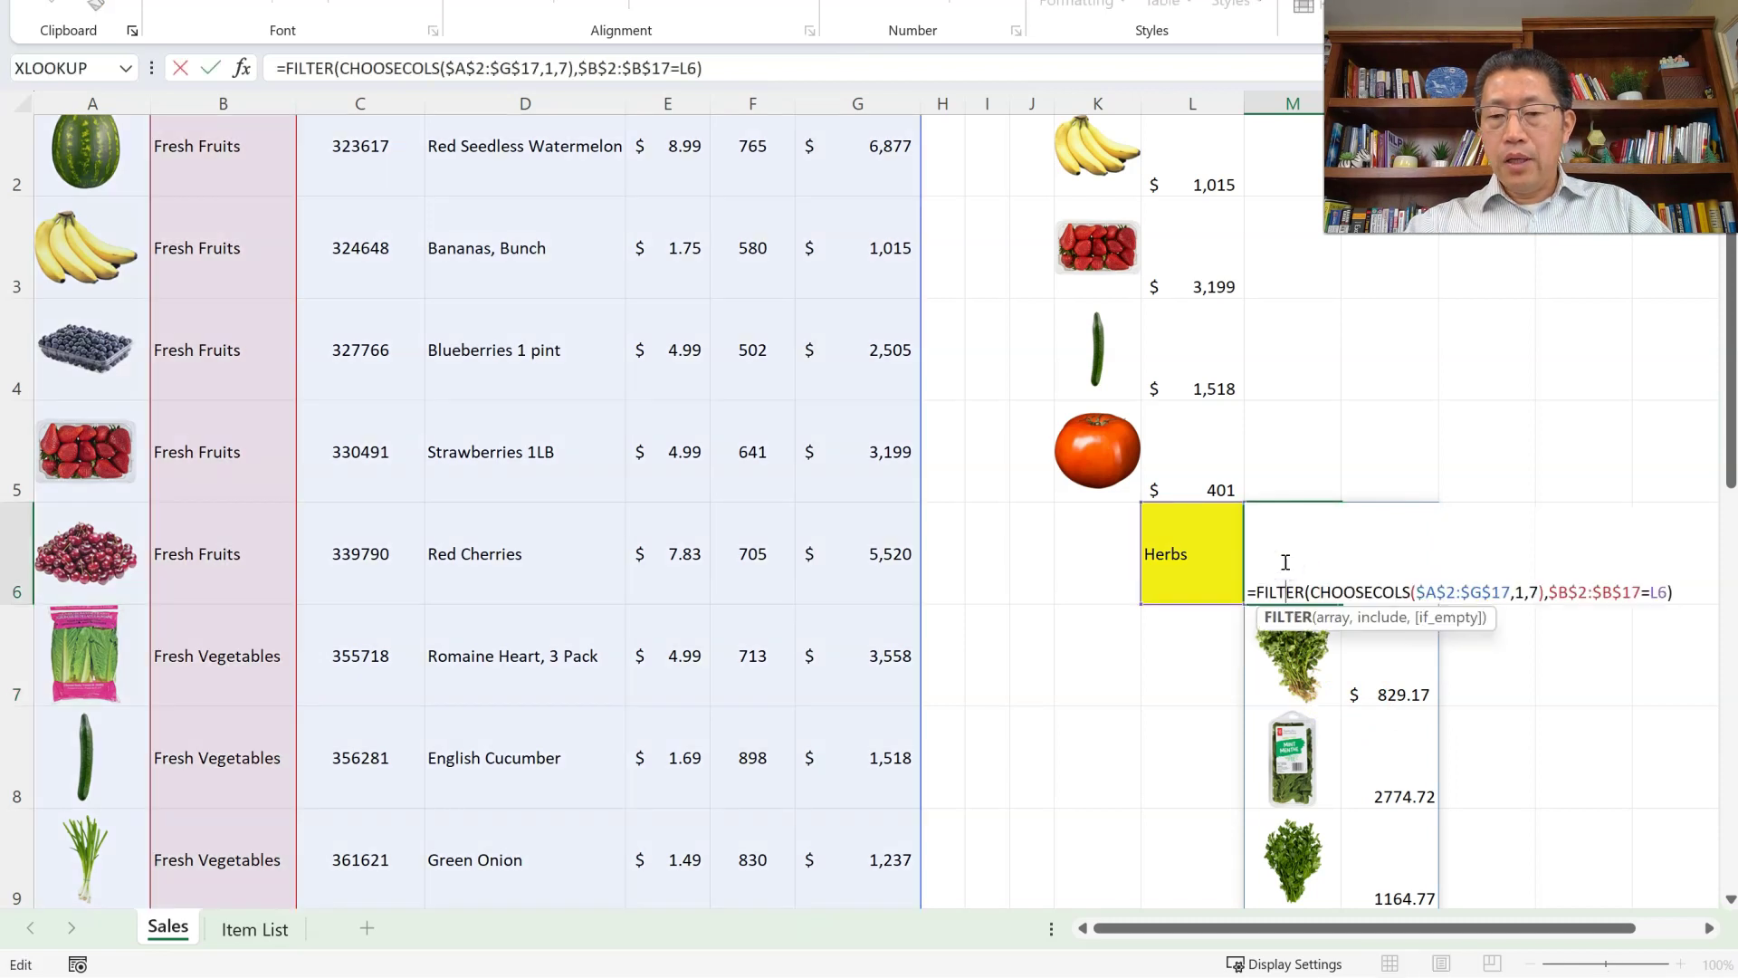
{"action": "left_click", "coordinate": [1259, 586]}
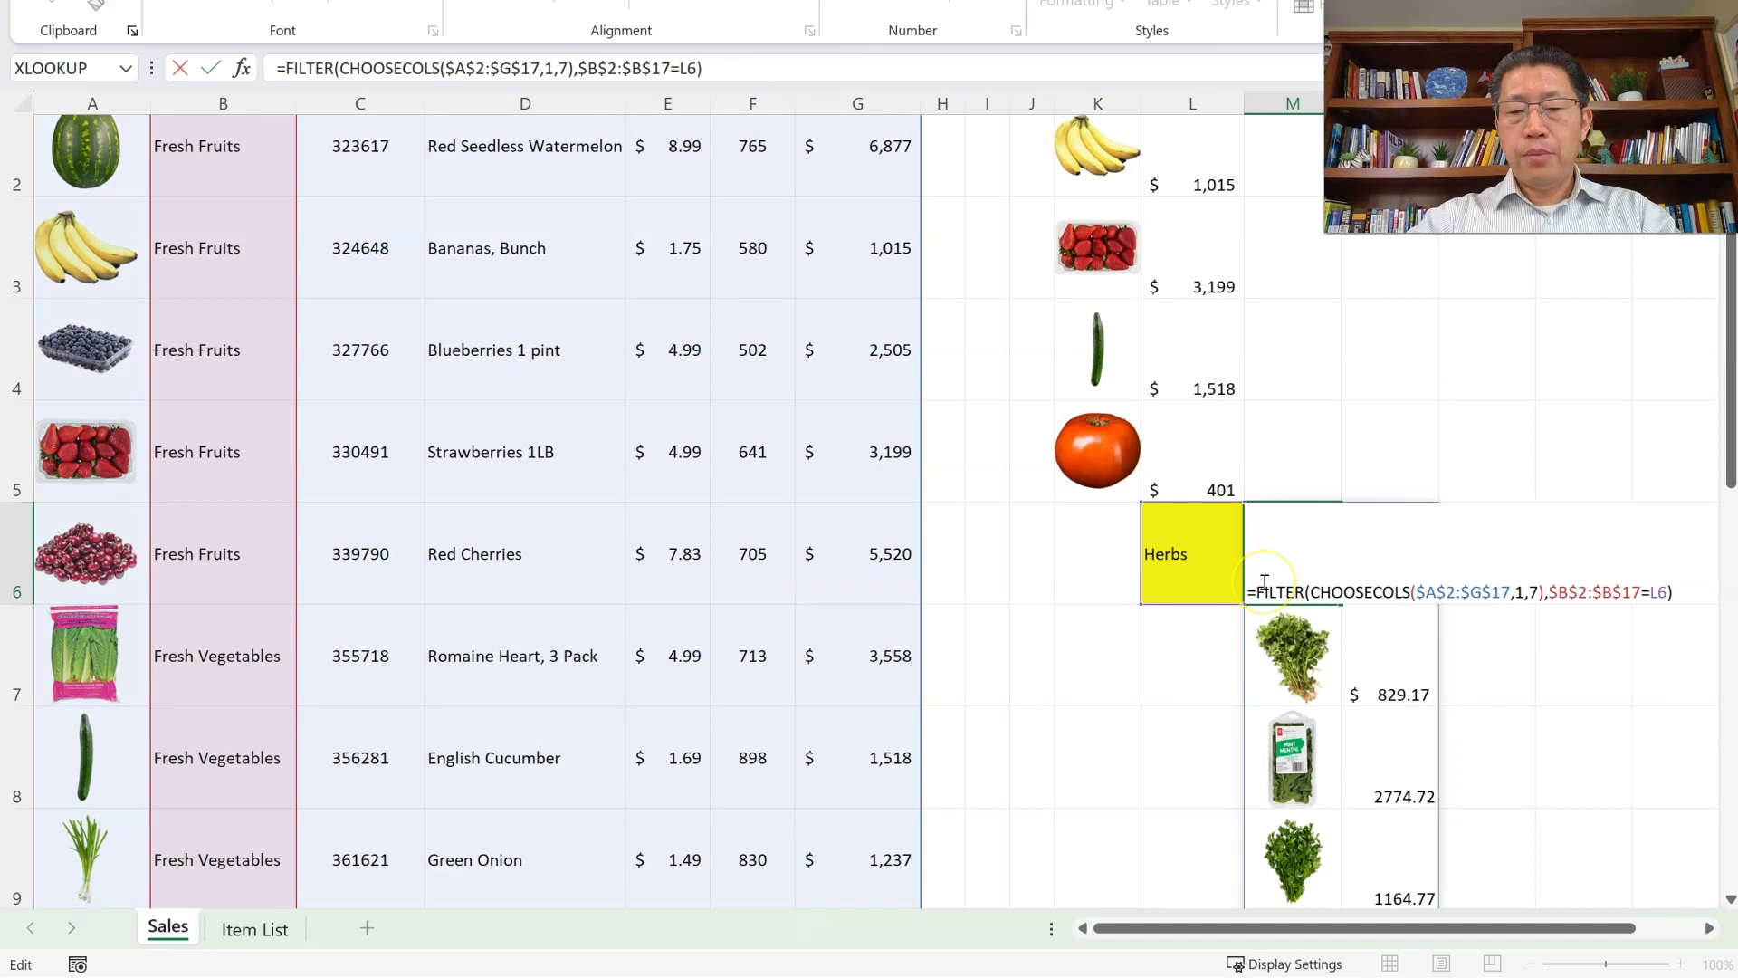
{"action": "type", "text": "trans"}
{"action": "key", "text": "Tab"}
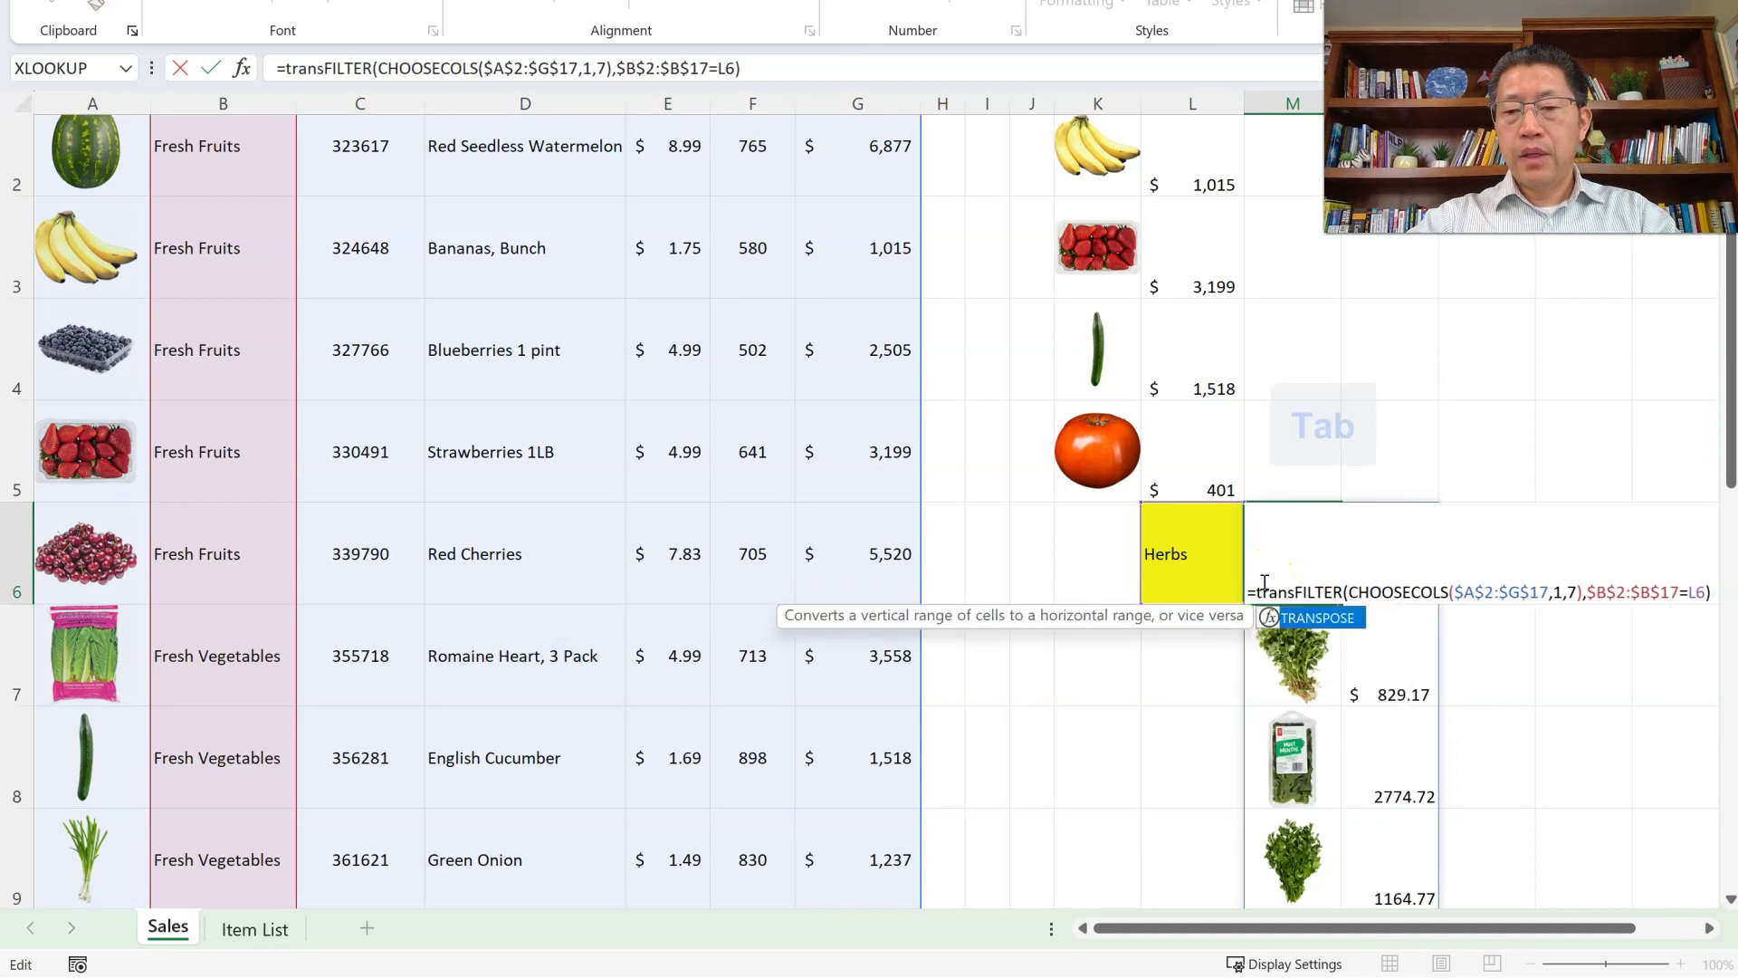
{"action": "left_click", "coordinate": [1314, 627]}
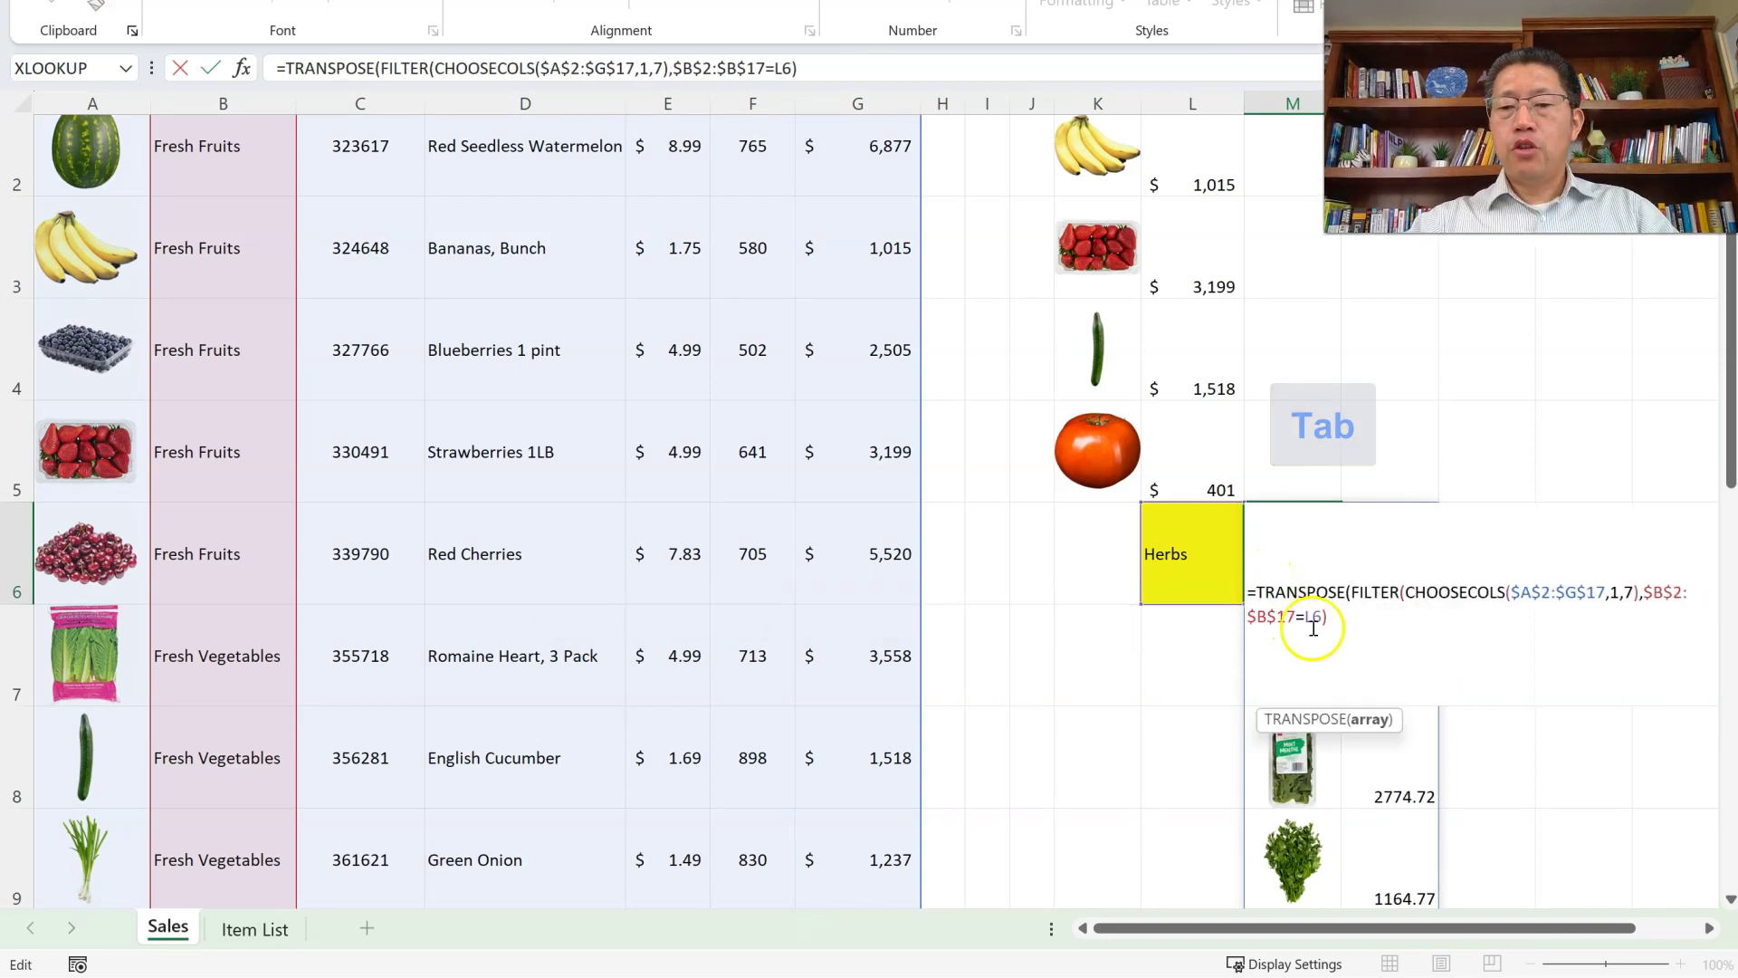
Close the TRANSPOSE function with a final parenthesis and complete the M6 formula.
{"action": "left_click", "coordinate": [1378, 617]}
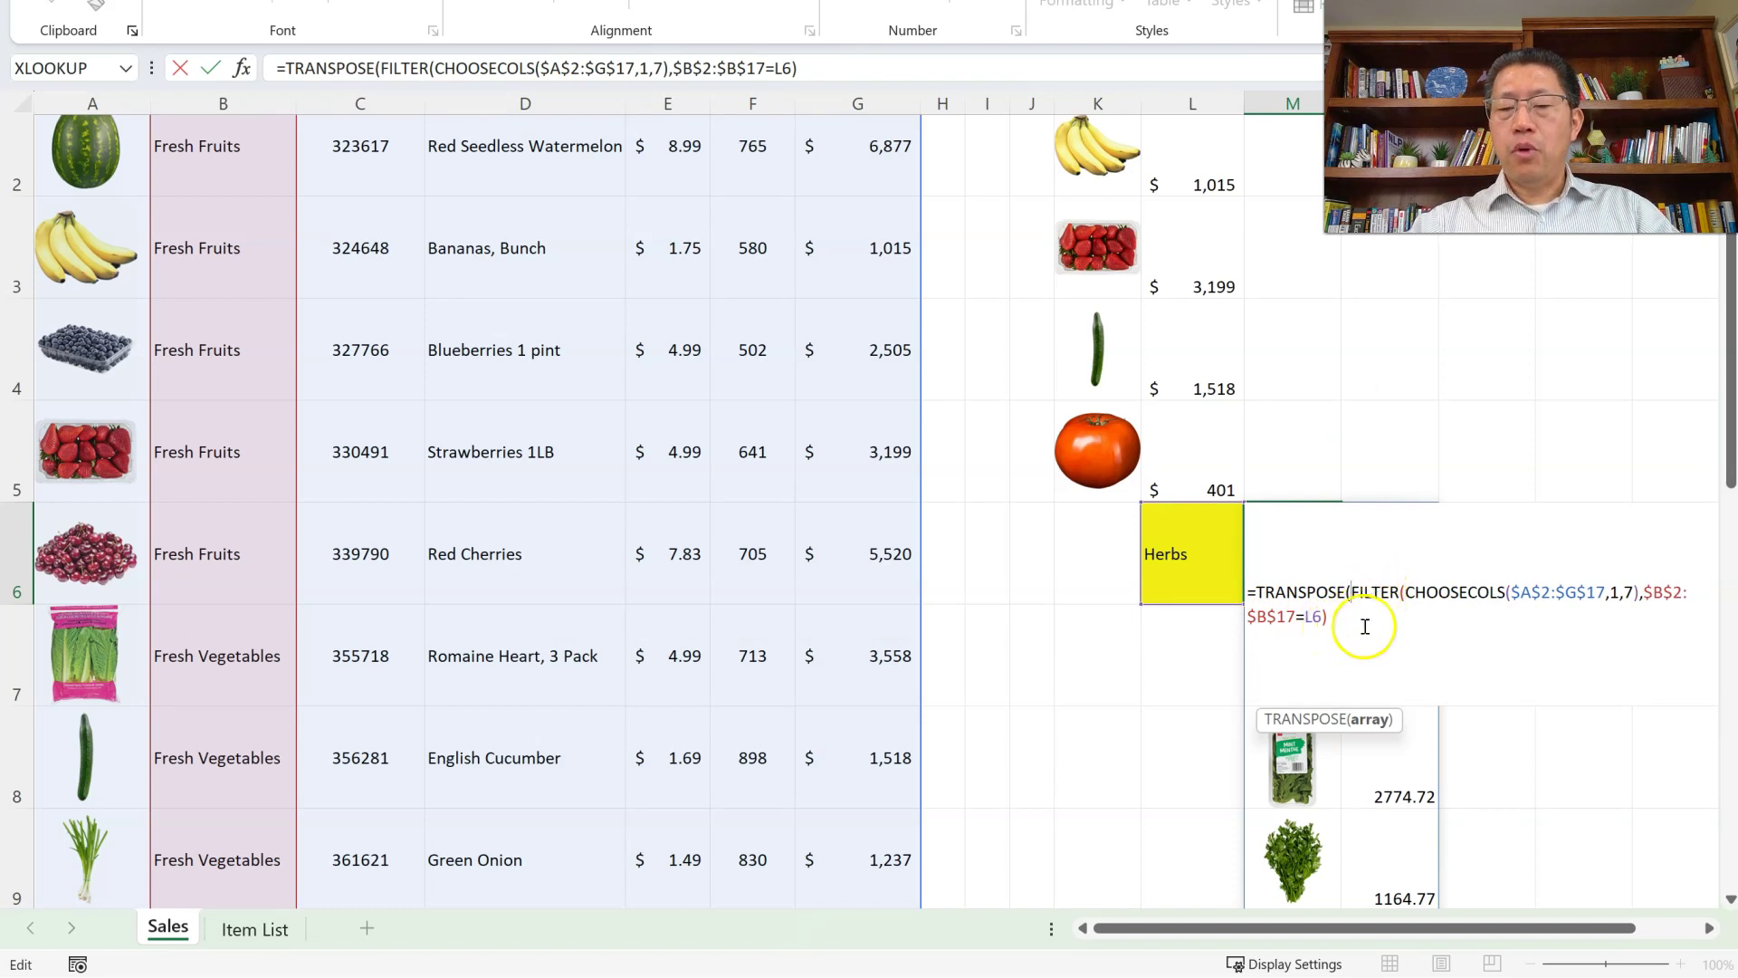
{"action": "left_click", "coordinate": [1360, 619]}
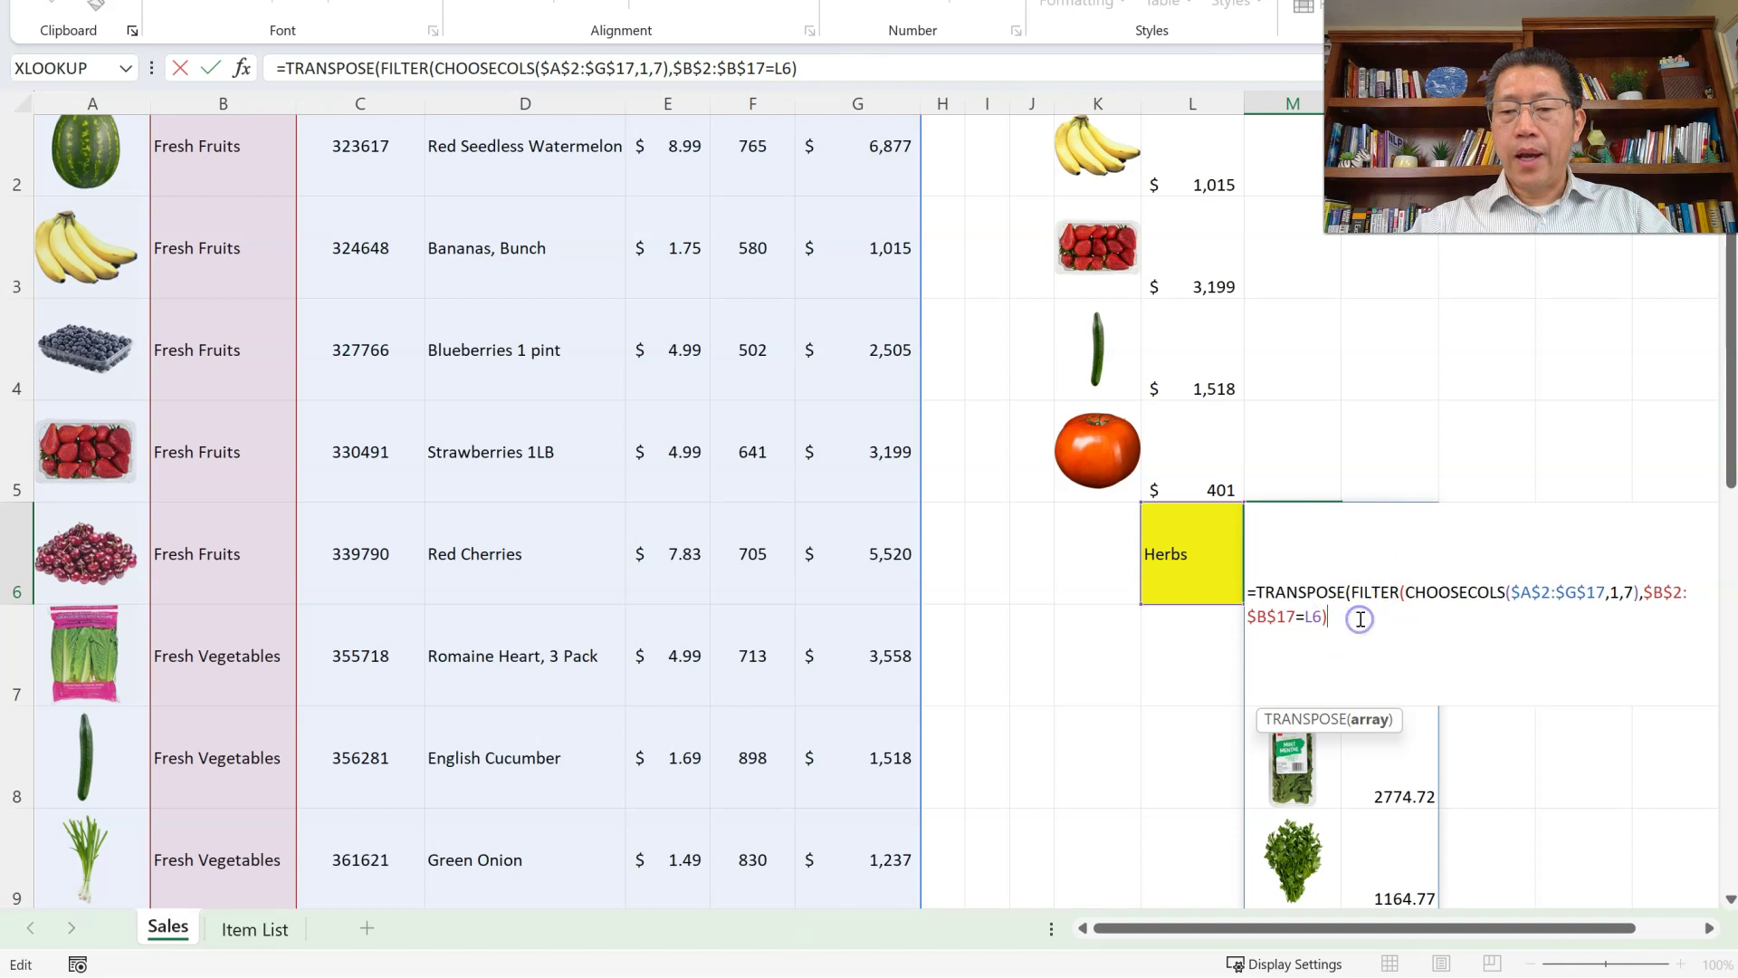
{"action": "type", "text": ")"}
{"action": "key", "text": "Return"}
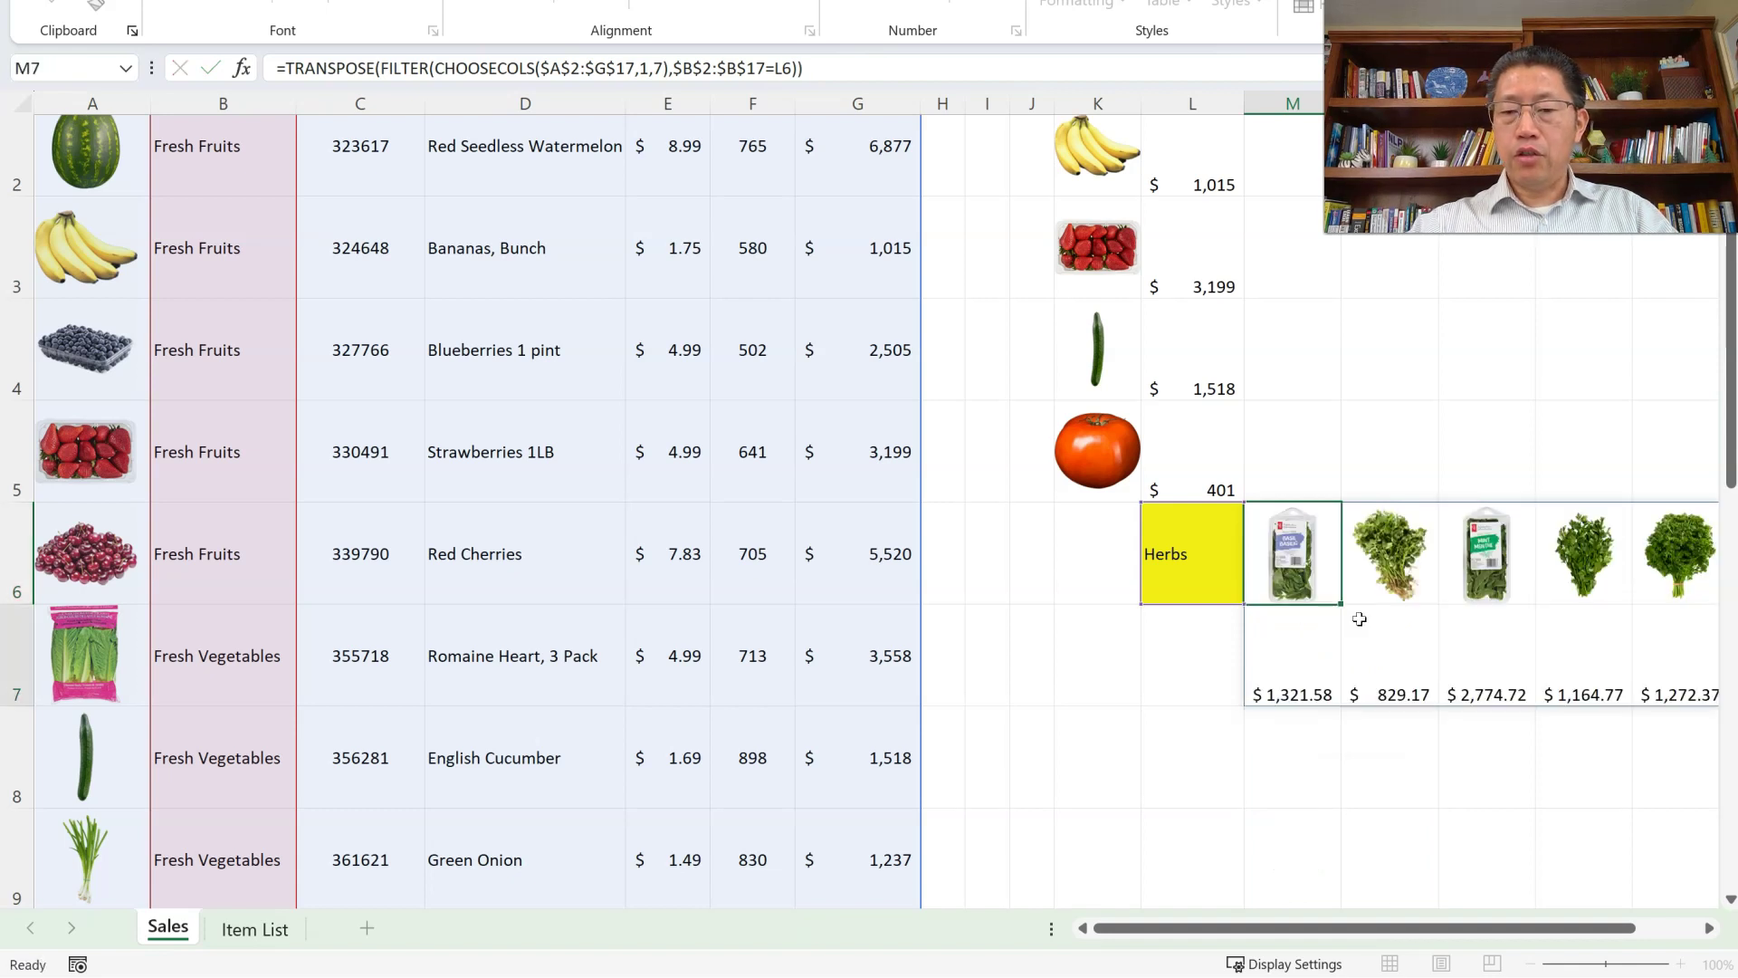
{"action": "left_click", "coordinate": [1508, 704]}
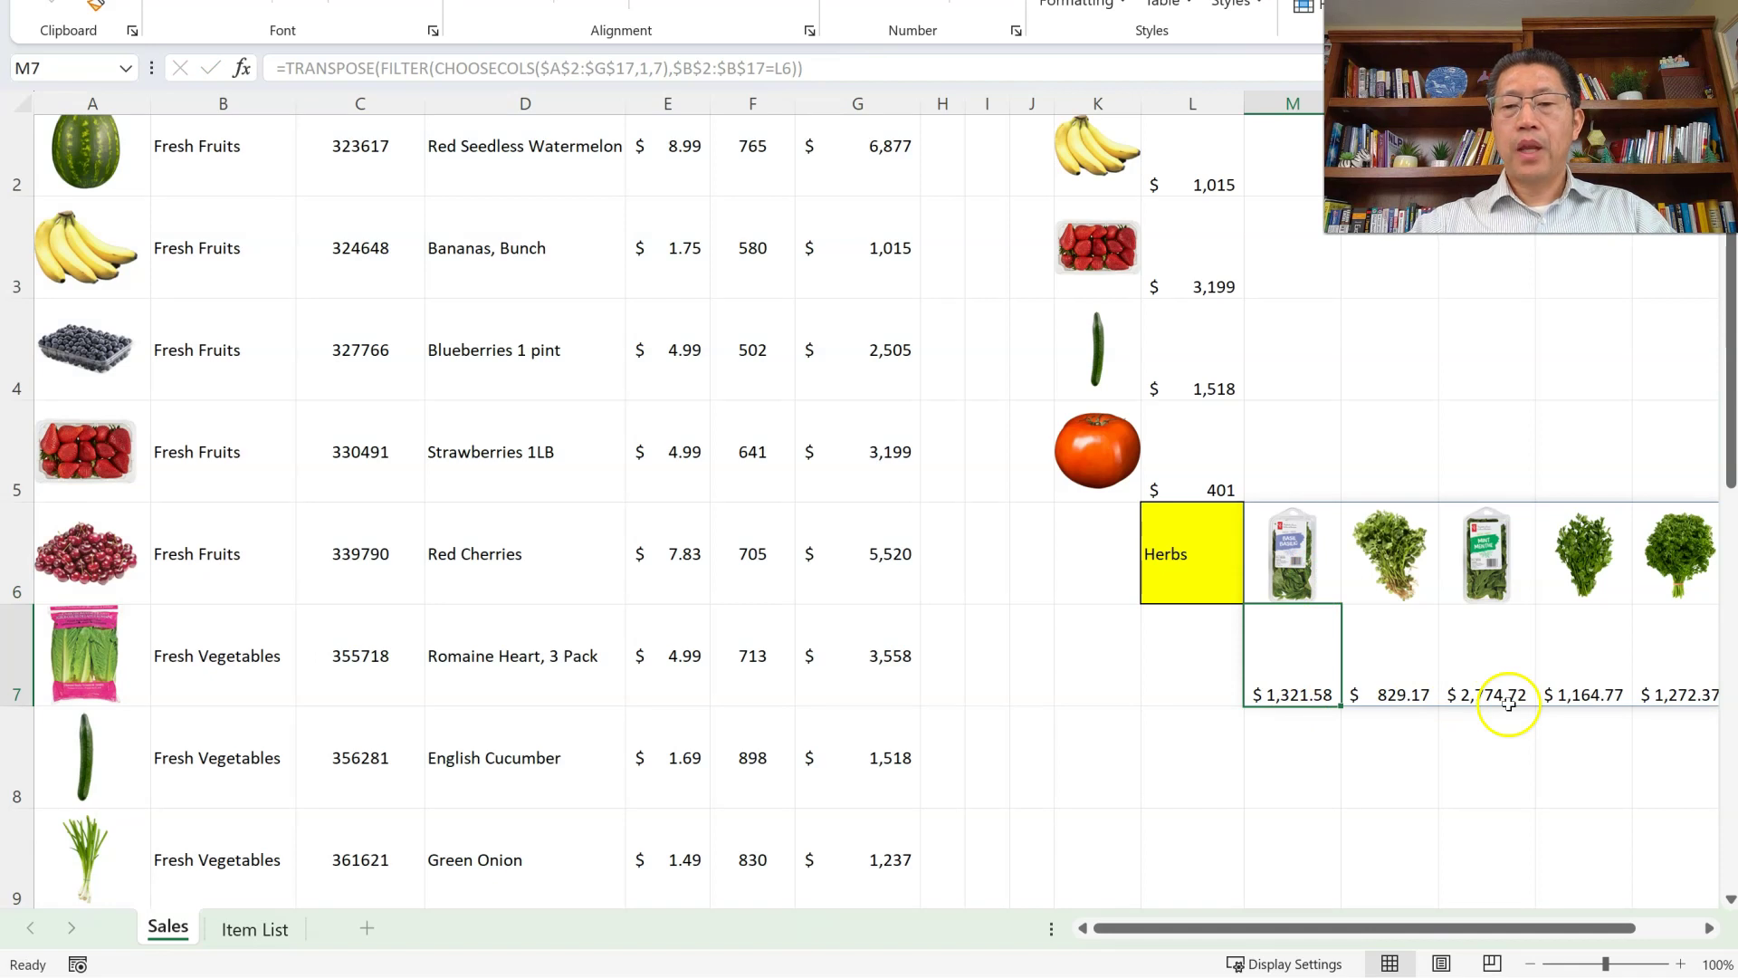
Switch the category in L6 to Fresh Fruits and then to Fresh Vegetables to test the transposed result.
{"action": "left_click", "coordinate": [1186, 557]}
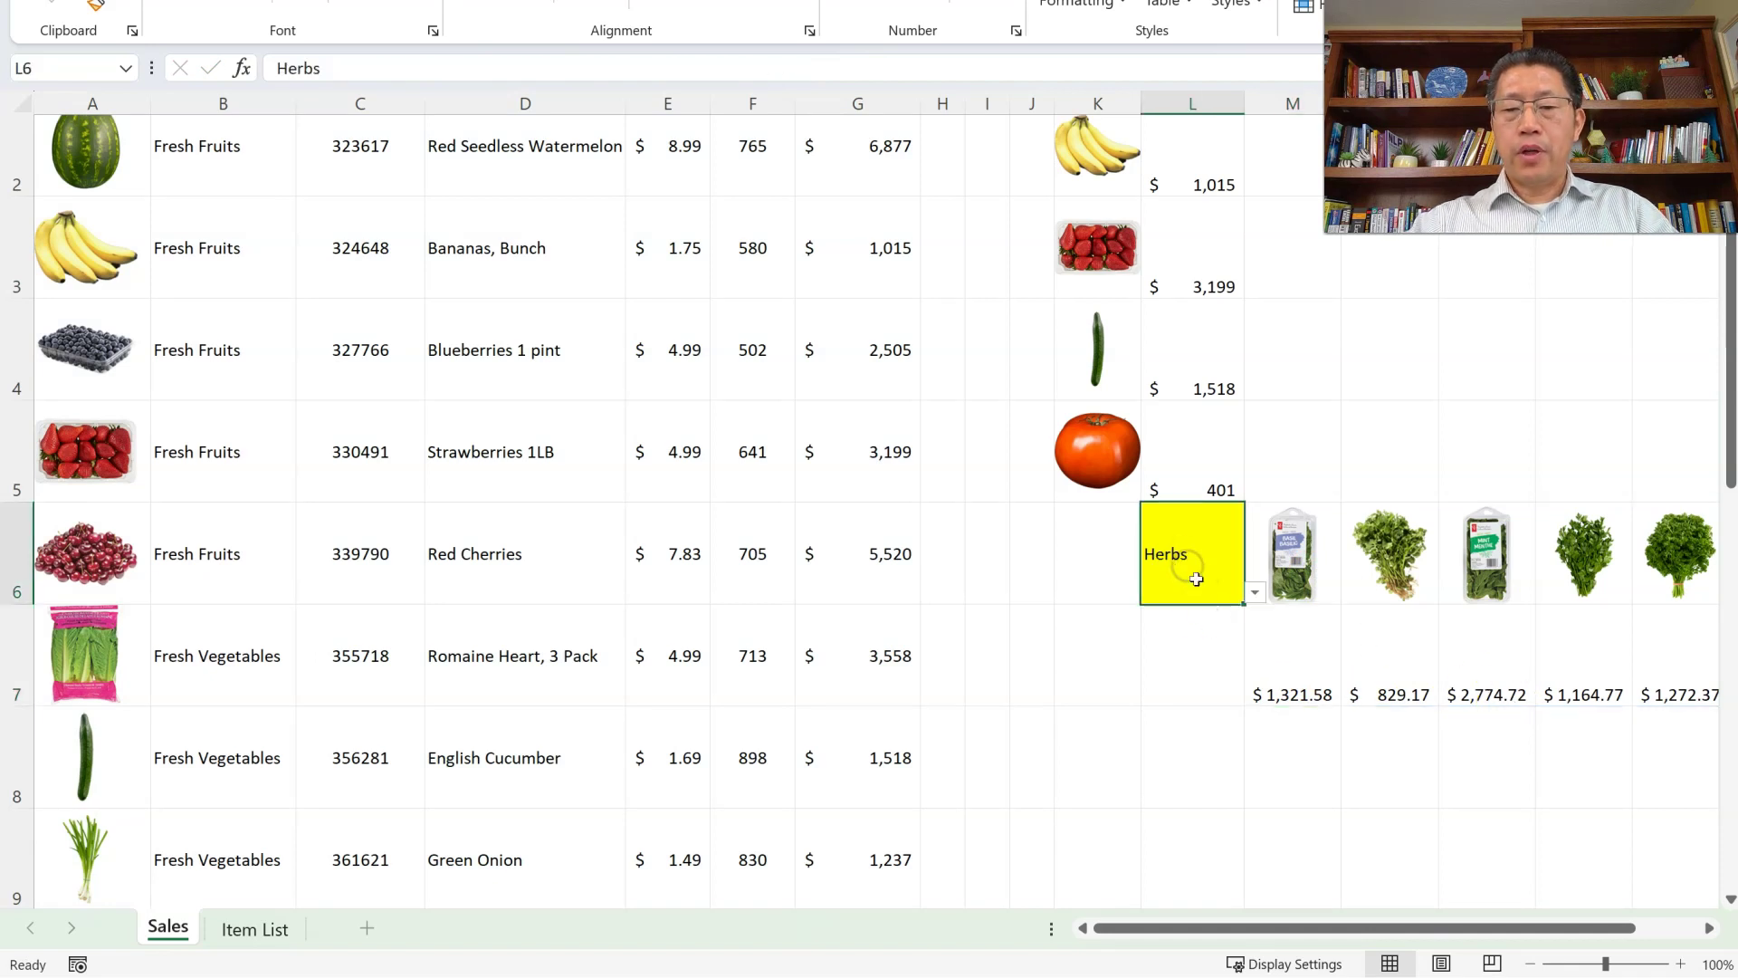
{"action": "left_click", "coordinate": [1255, 594]}
{"action": "left_click", "coordinate": [1205, 623]}
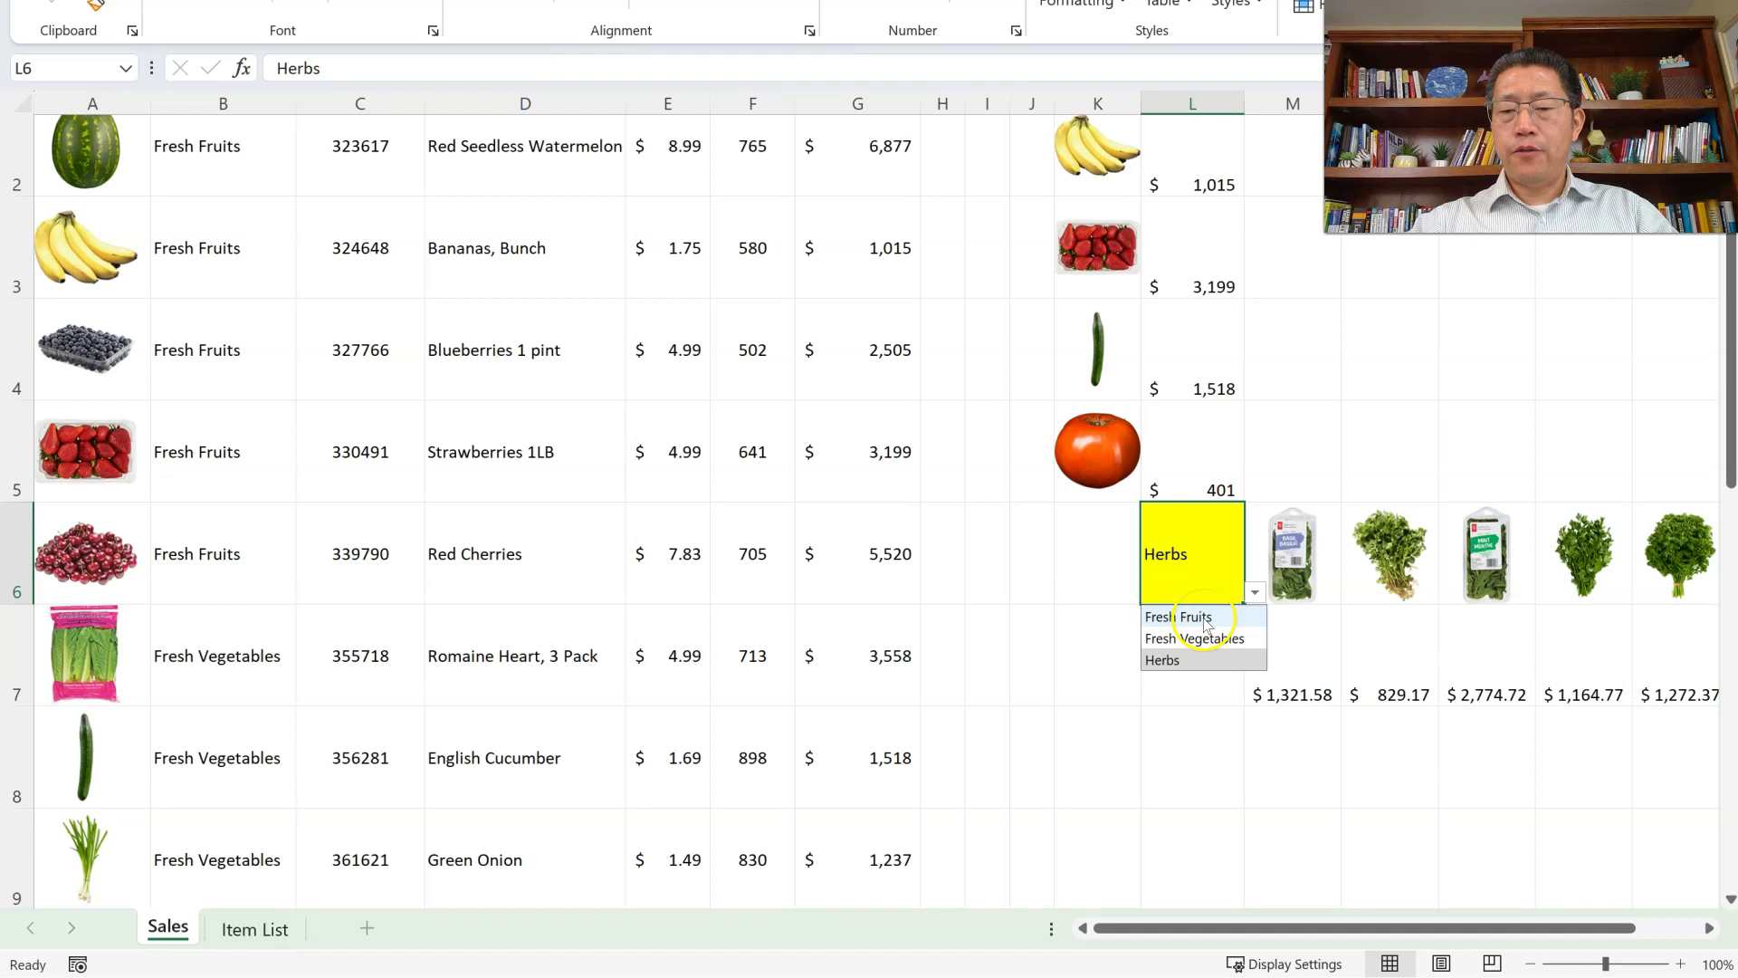
{"action": "left_click", "coordinate": [1205, 623]}
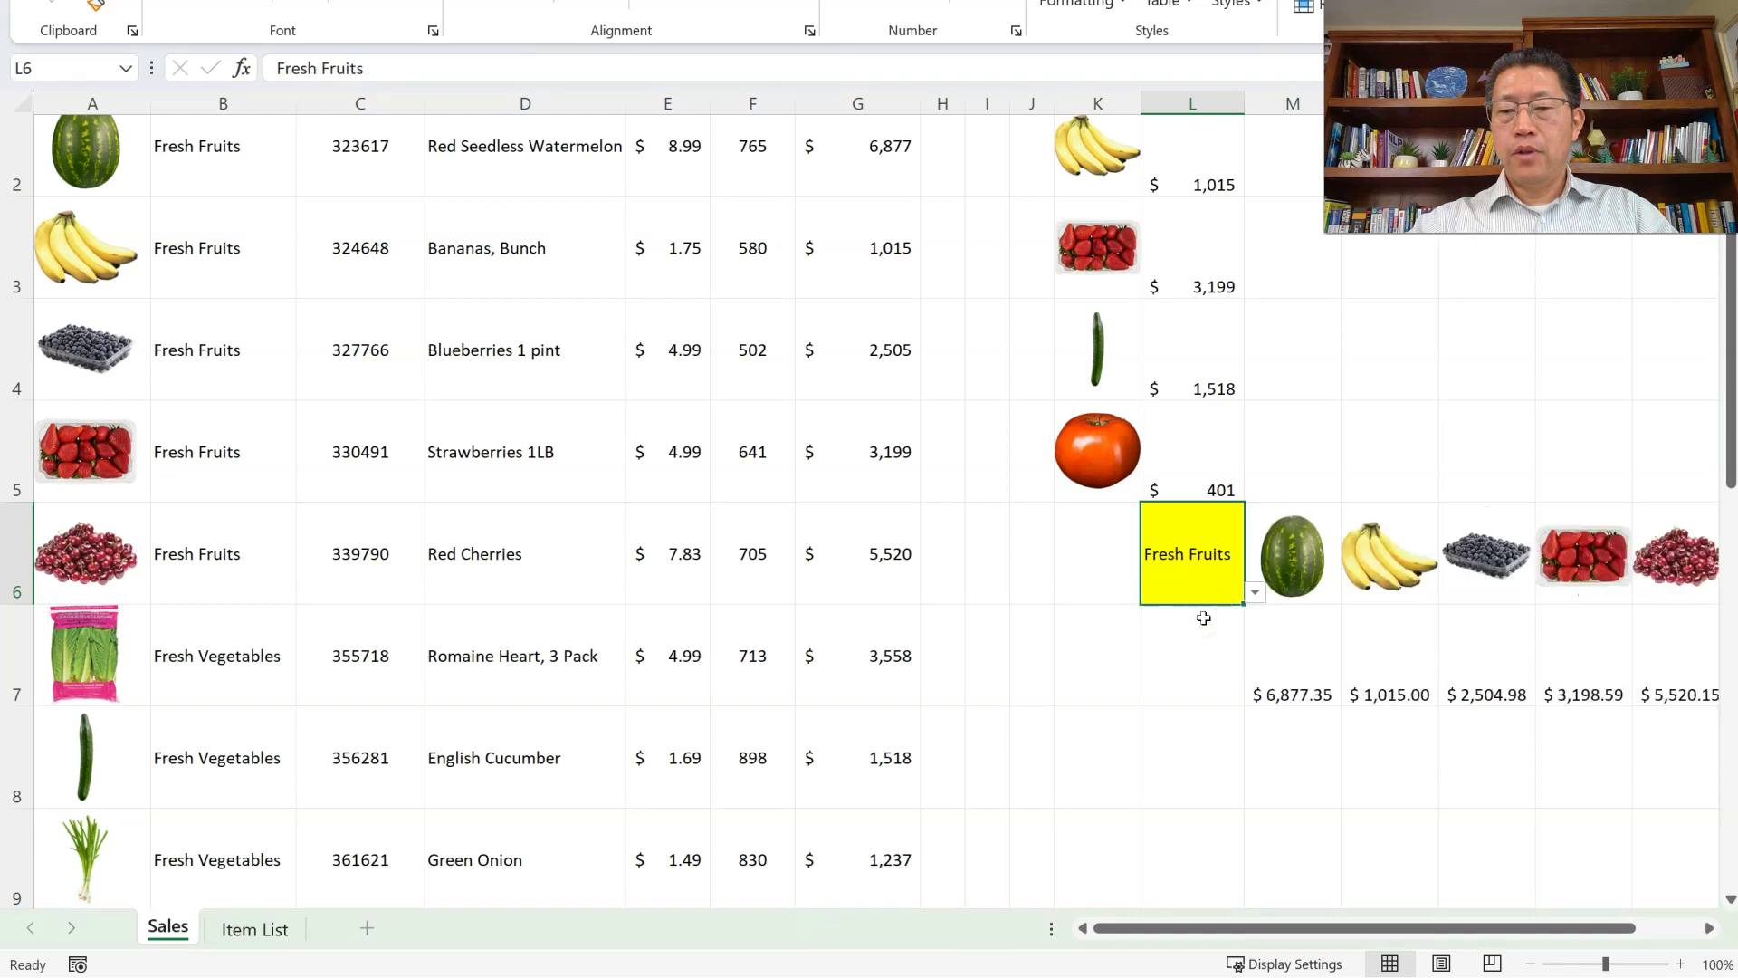
{"action": "left_click", "coordinate": [1257, 596]}
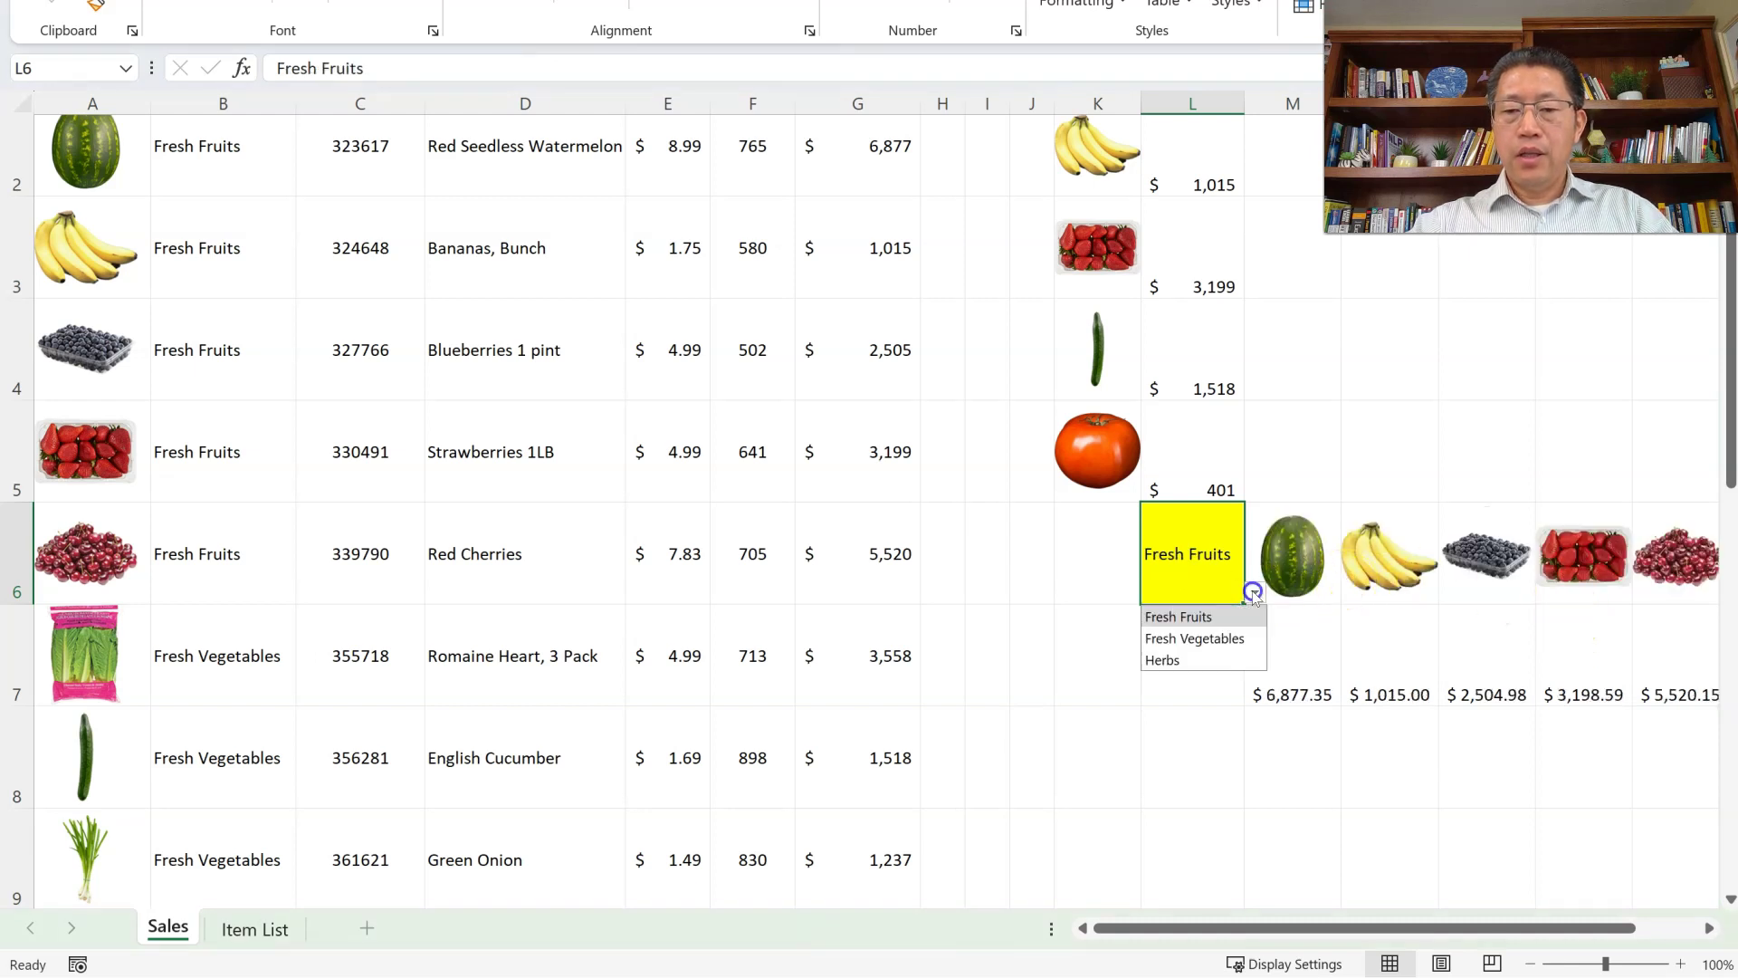
{"action": "left_click", "coordinate": [1189, 639]}
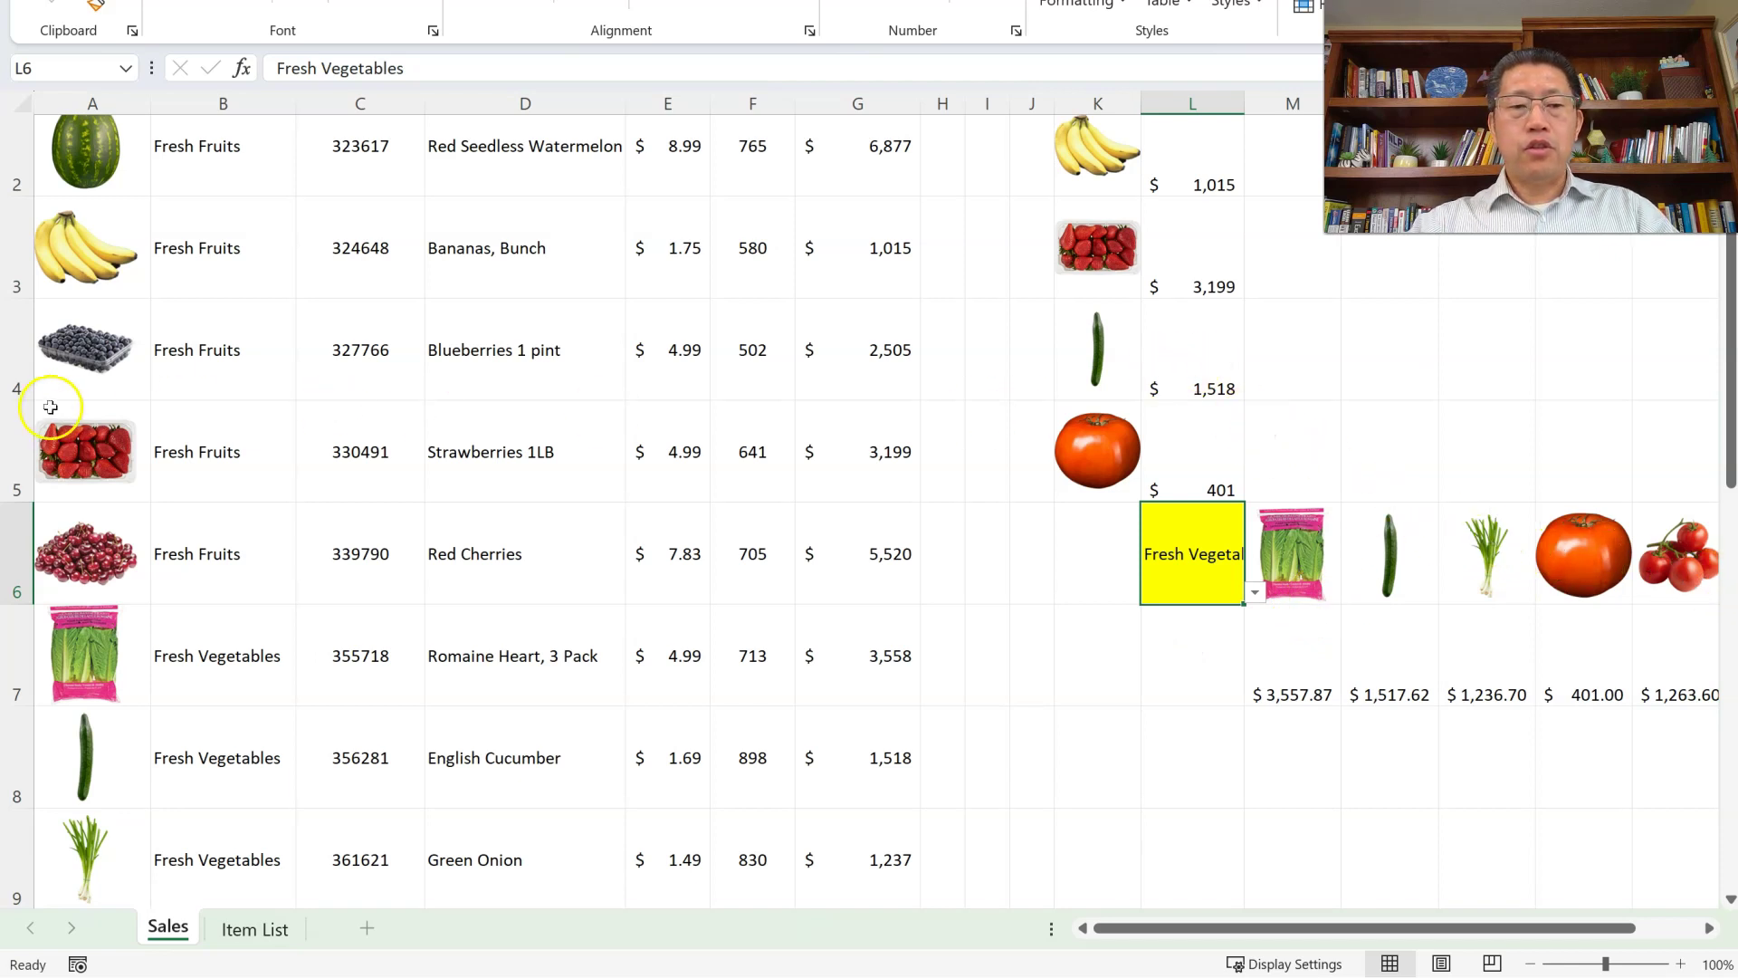
Check the picture lookup formula in A4, and select cell F2 on the Item List sheet.
{"action": "left_click", "coordinate": [83, 372]}
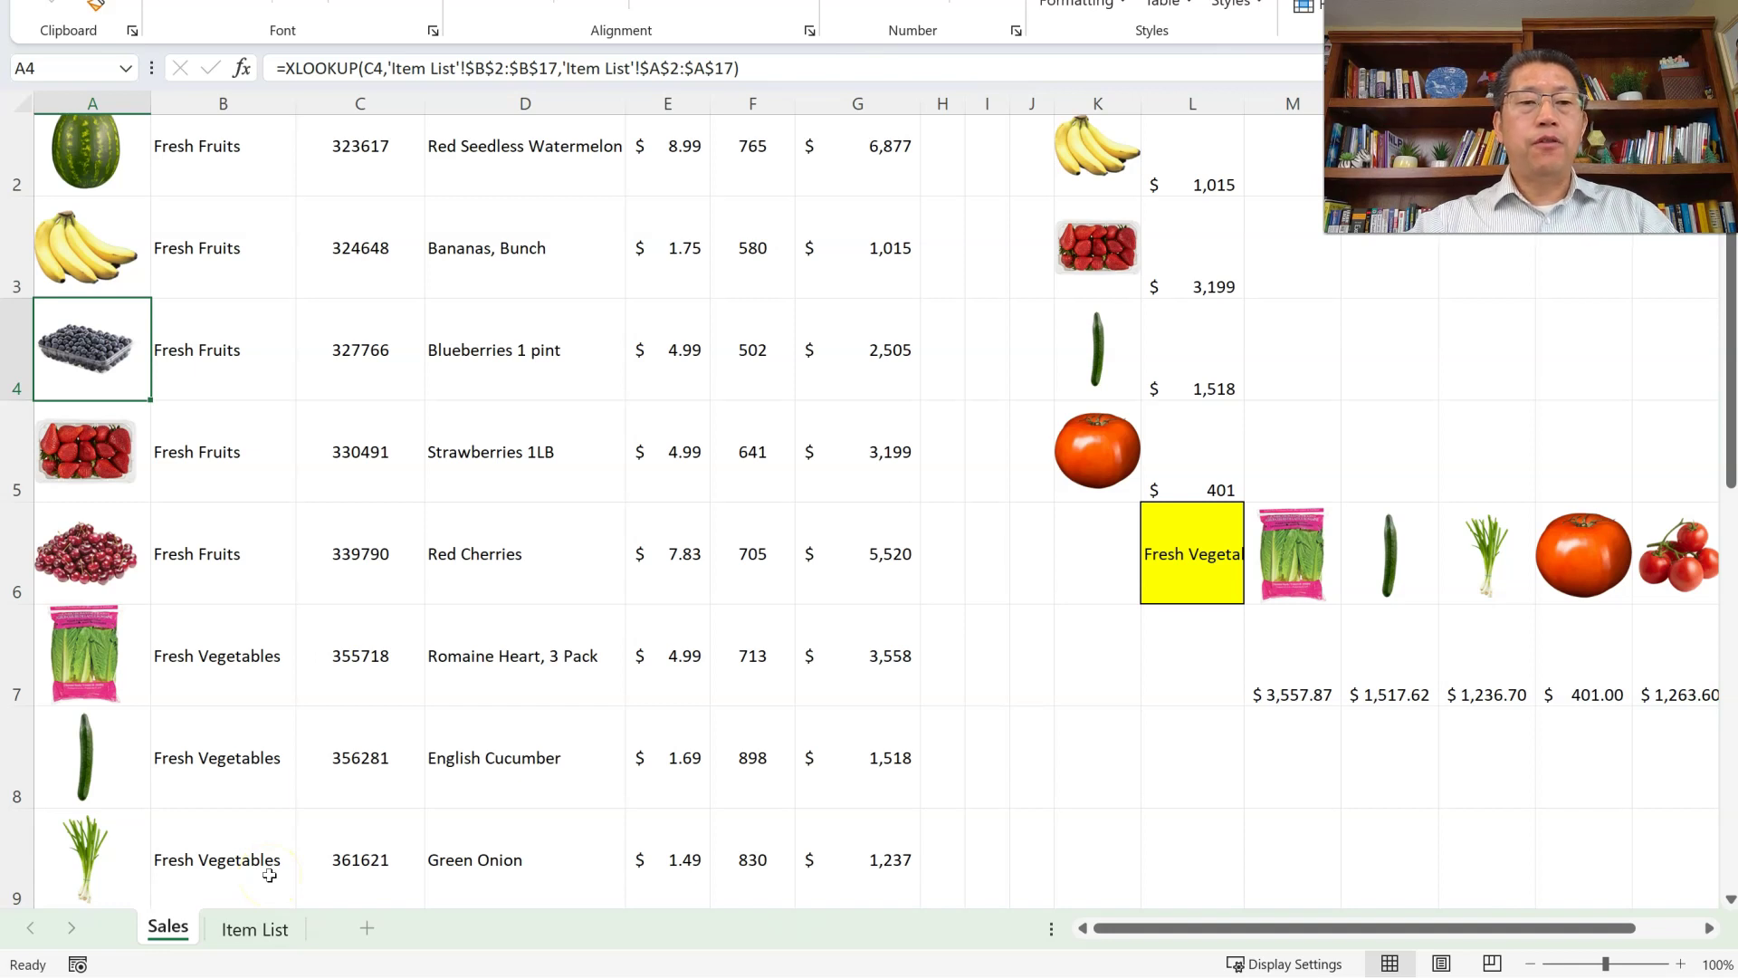
{"action": "left_click", "coordinate": [256, 929]}
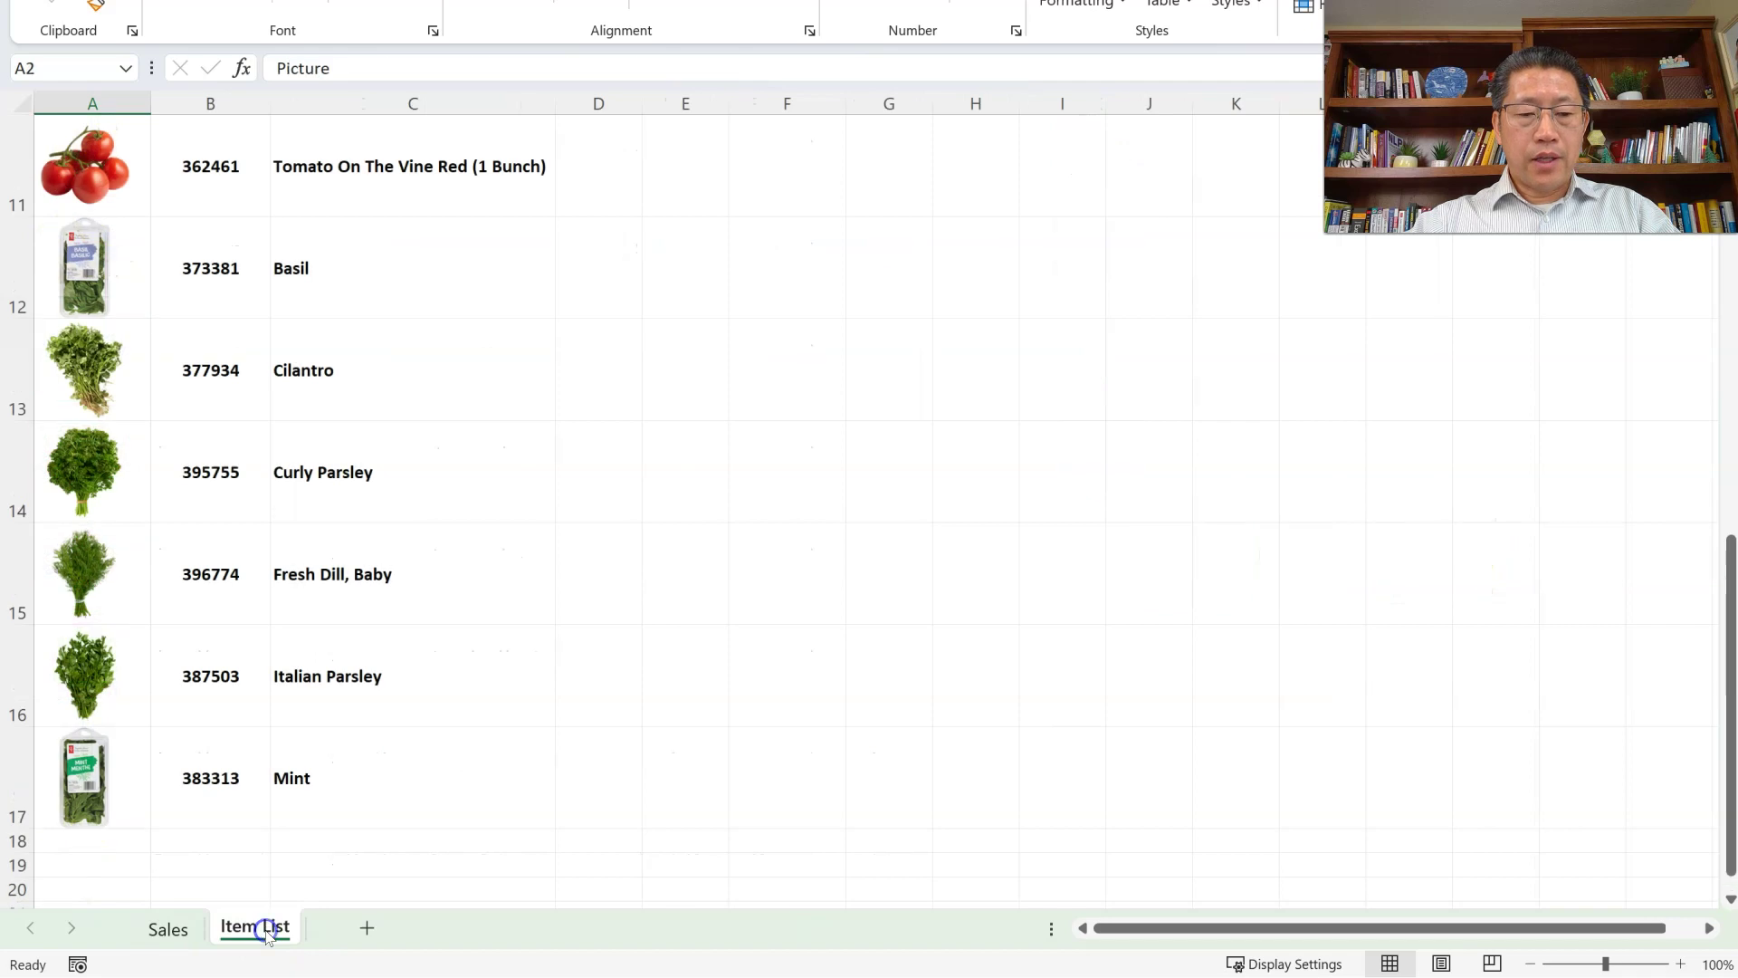
{"action": "left_click", "coordinate": [776, 184]}
{"action": "scroll", "coordinate": [776, 184], "scroll_direction": "up", "scroll_amount": 3}
{"action": "left_click", "coordinate": [788, 205]}
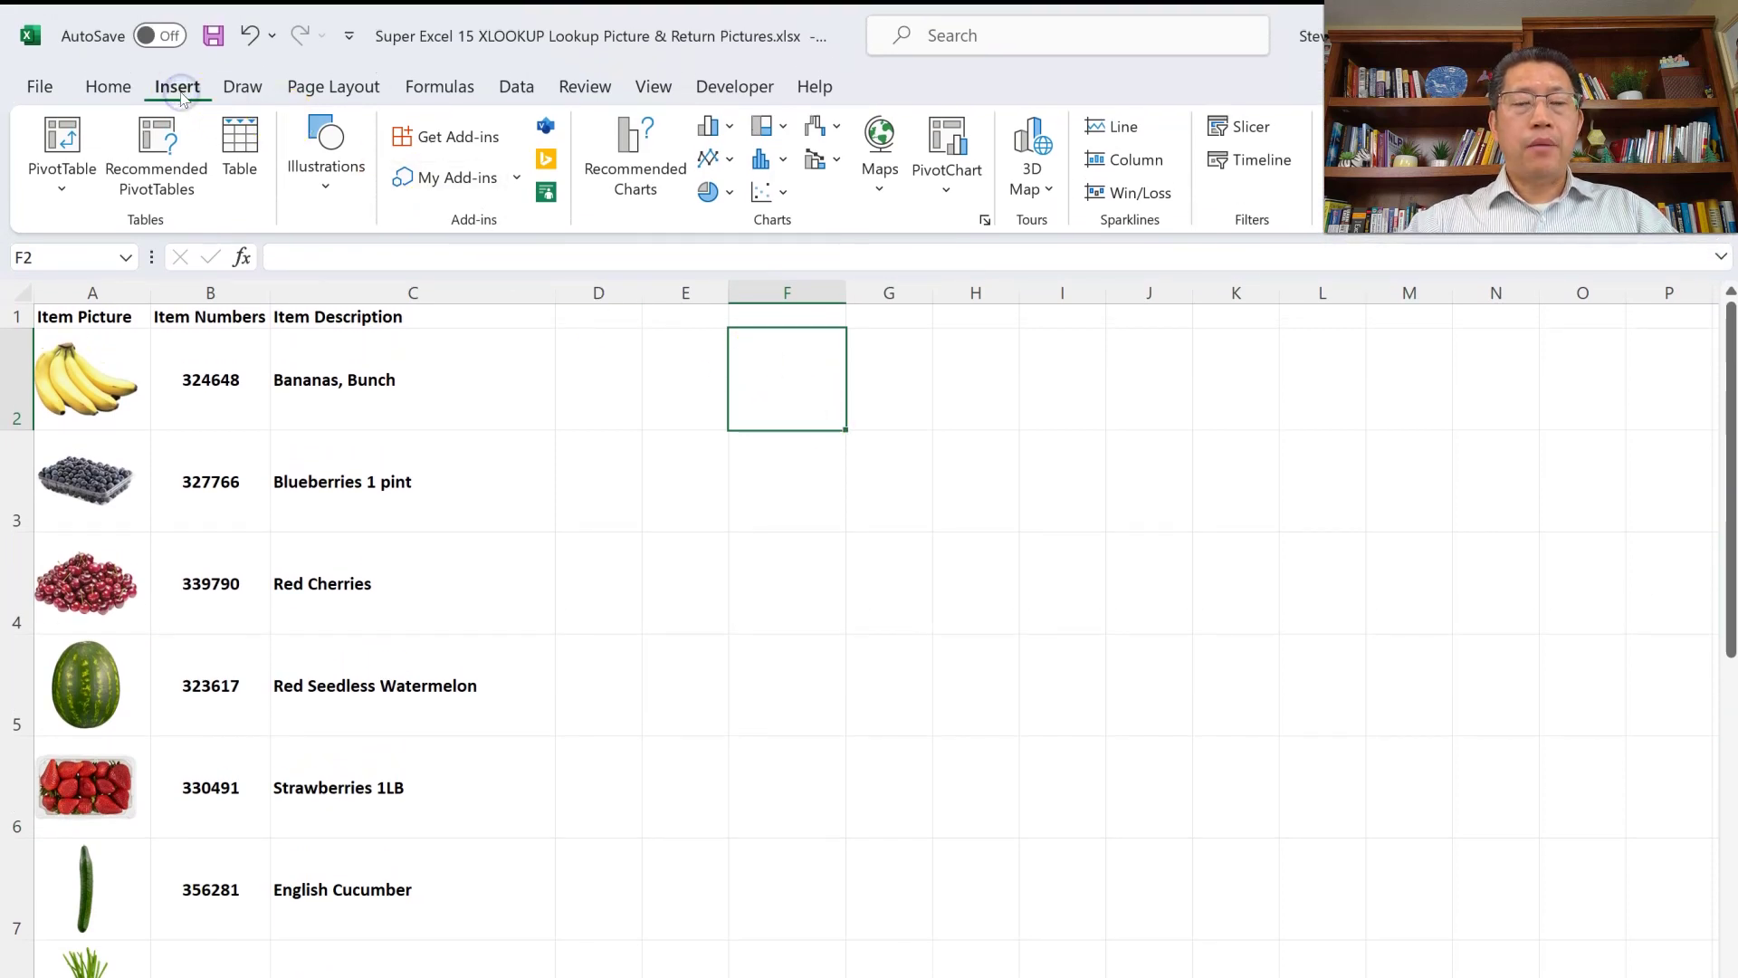
Compare the two picture placement options and start a Place in Cell insertion from this device for F2.
{"action": "left_click", "coordinate": [344, 203]}
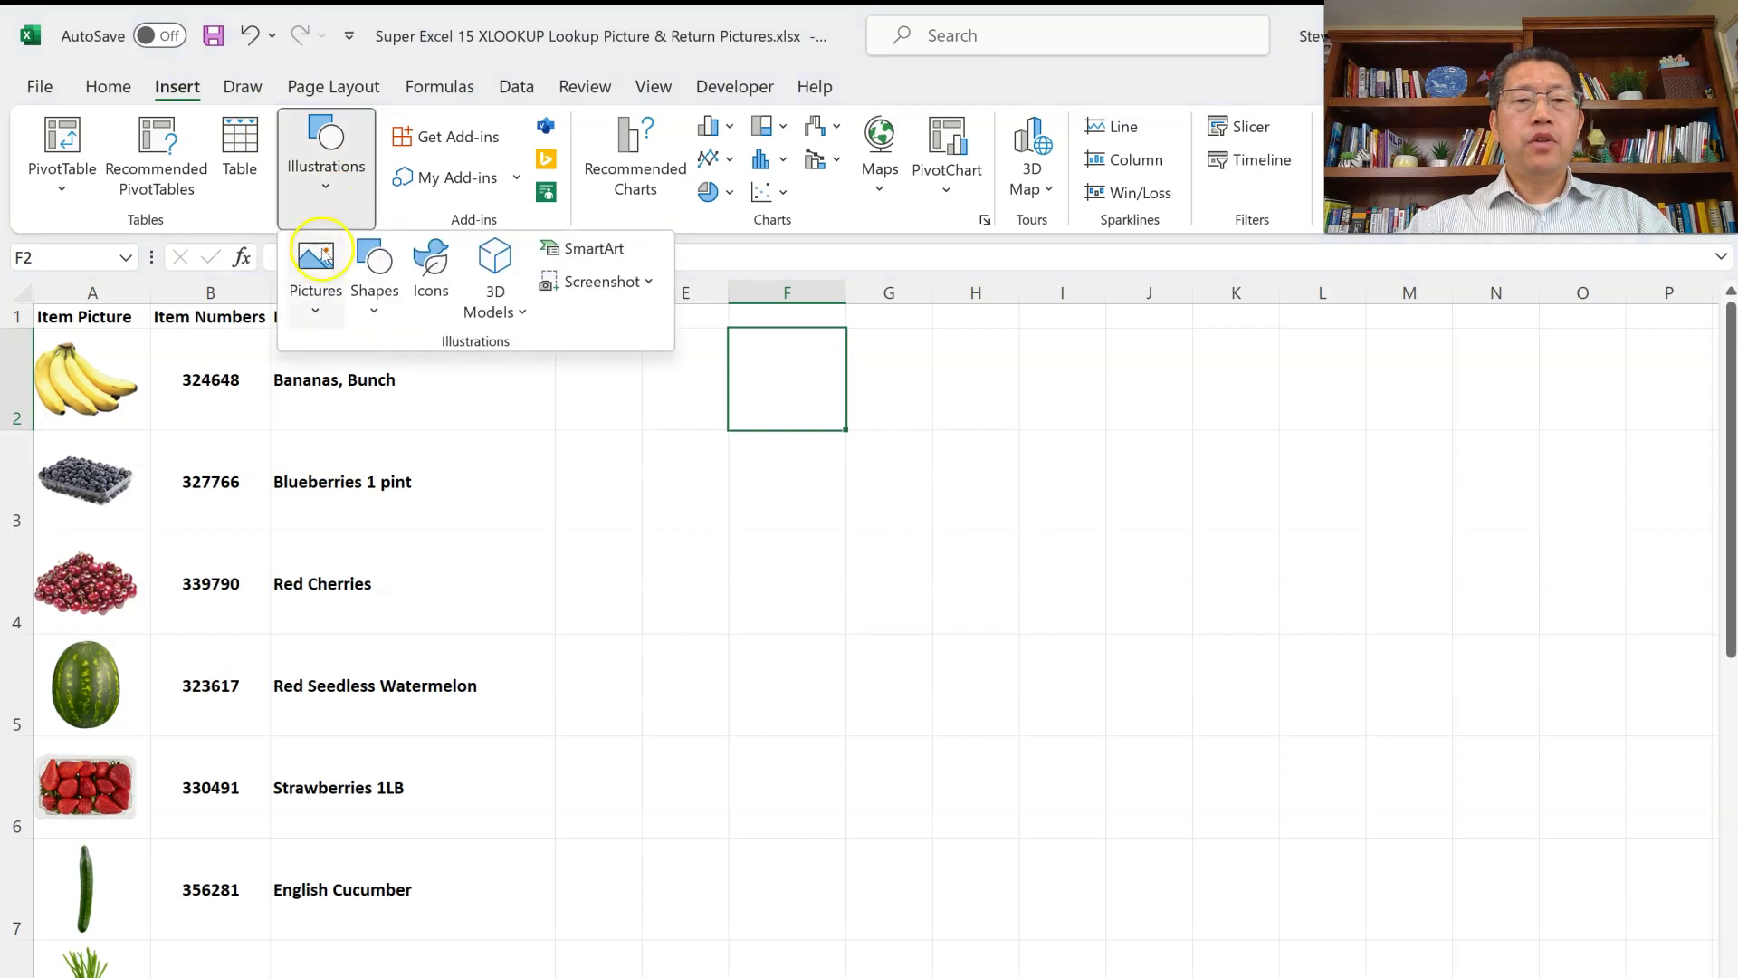
{"action": "left_click", "coordinate": [318, 295]}
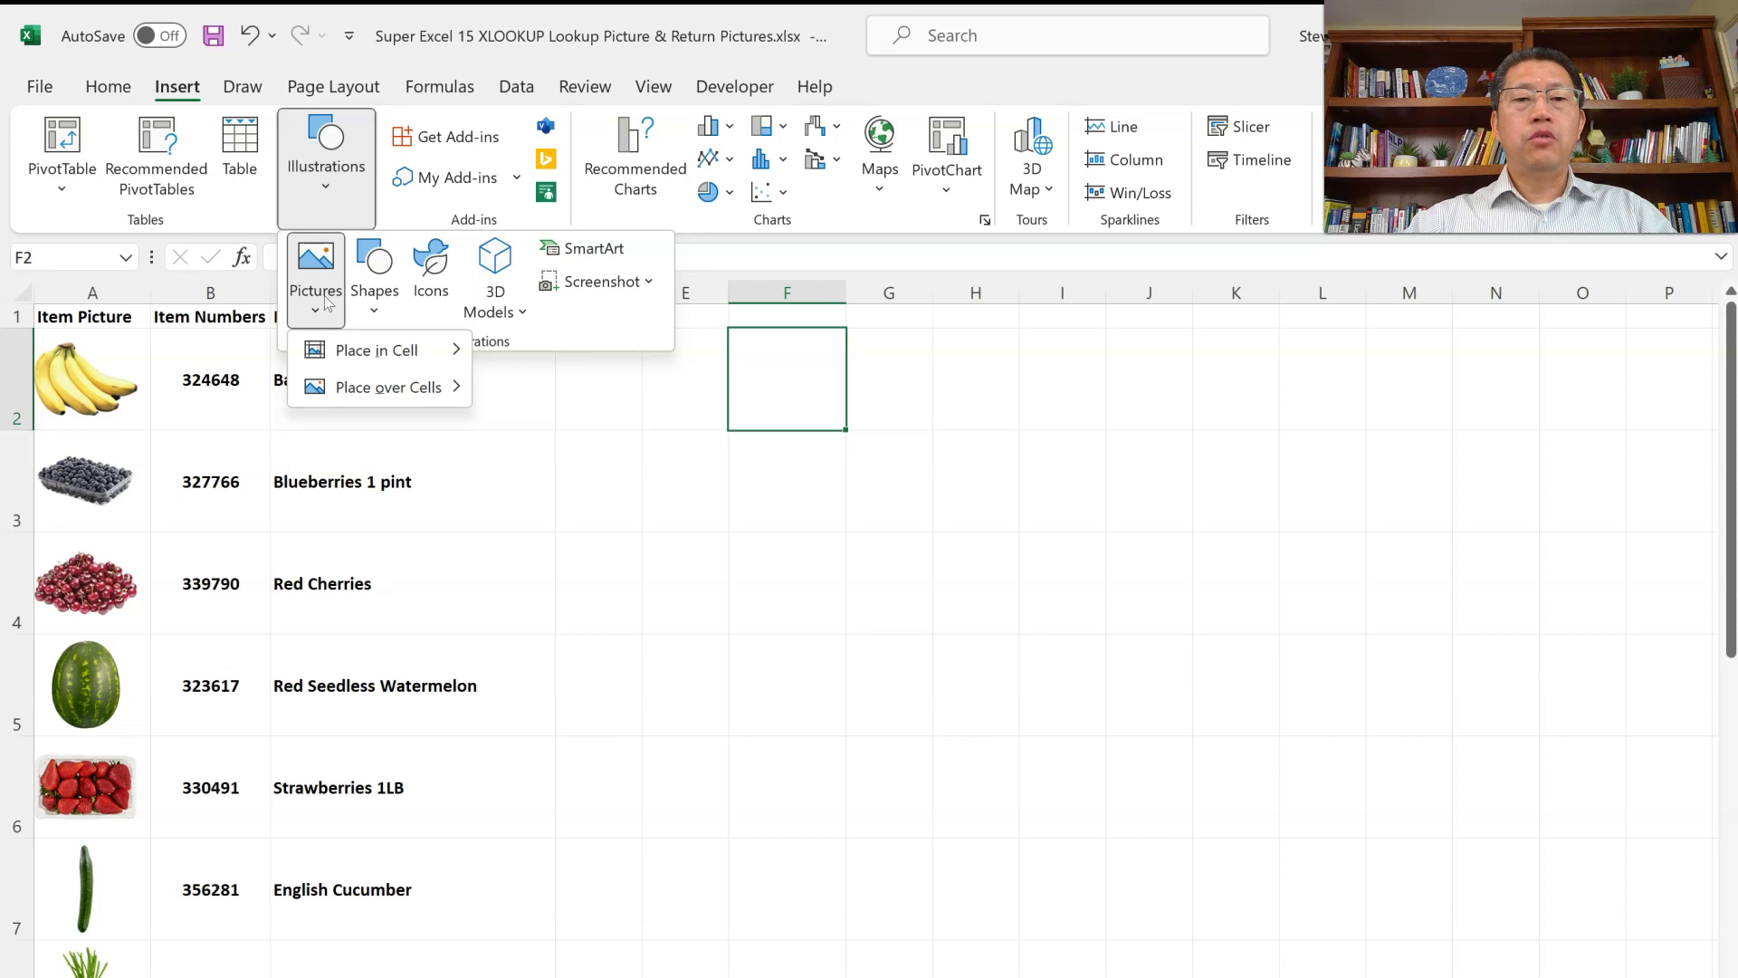
{"action": "left_click", "coordinate": [356, 353]}
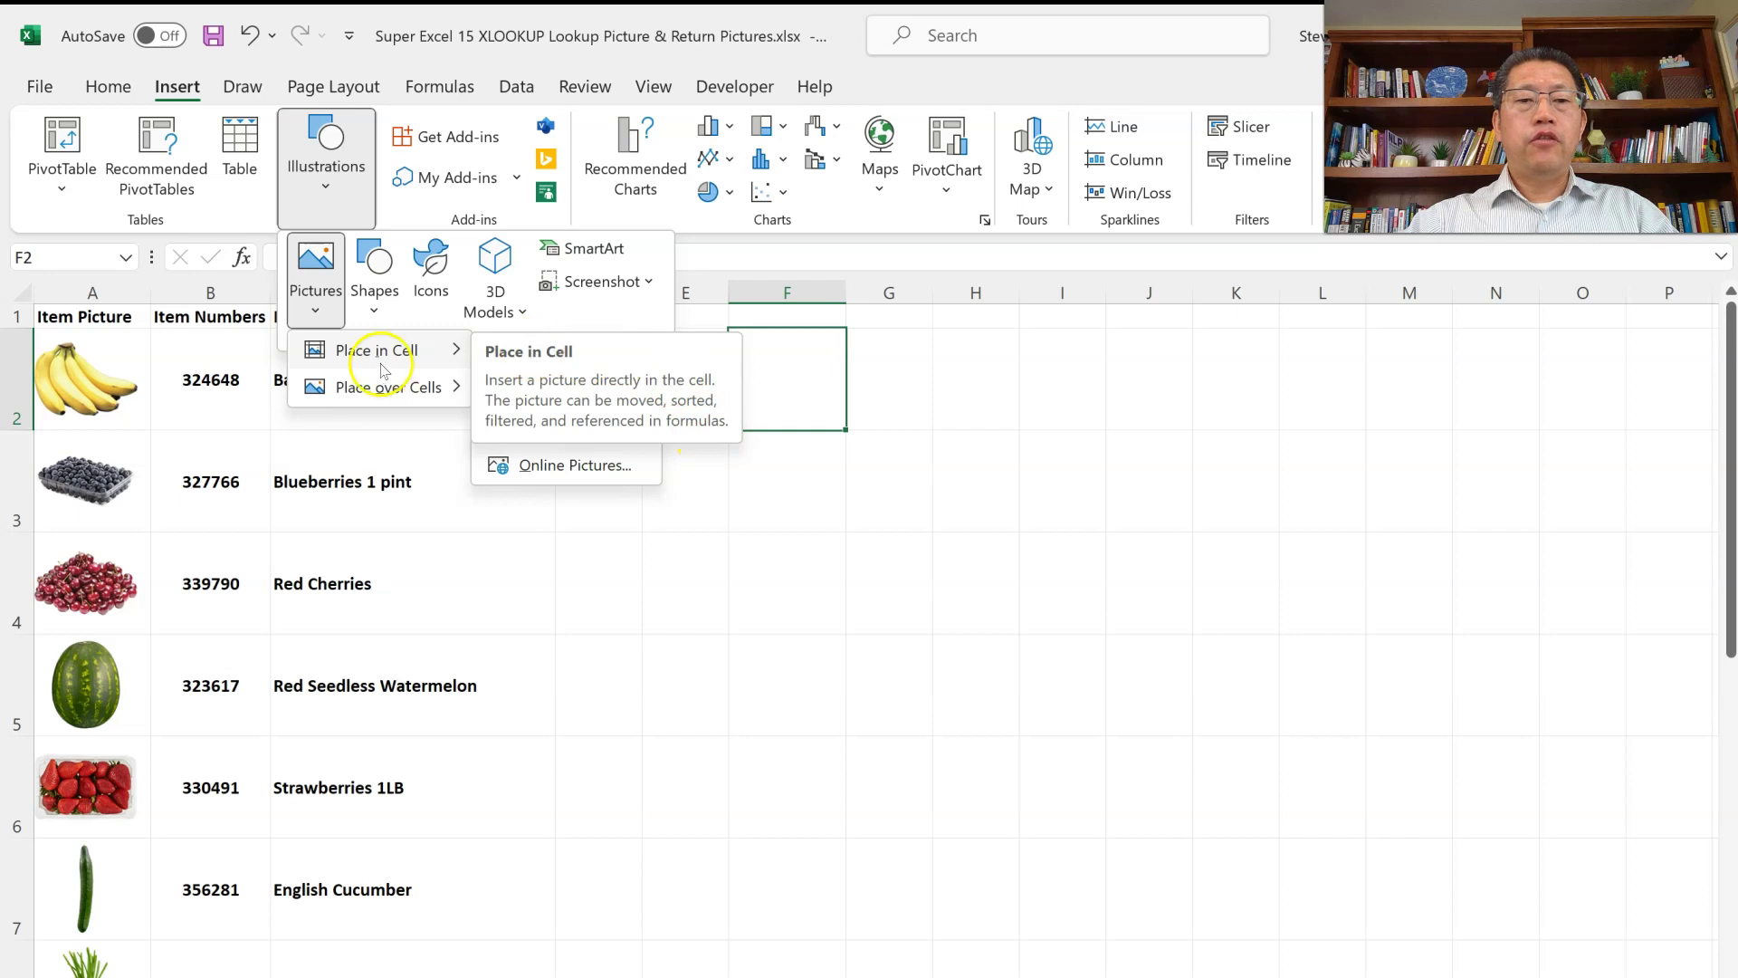
{"action": "mouse_move", "coordinate": [361, 402]}
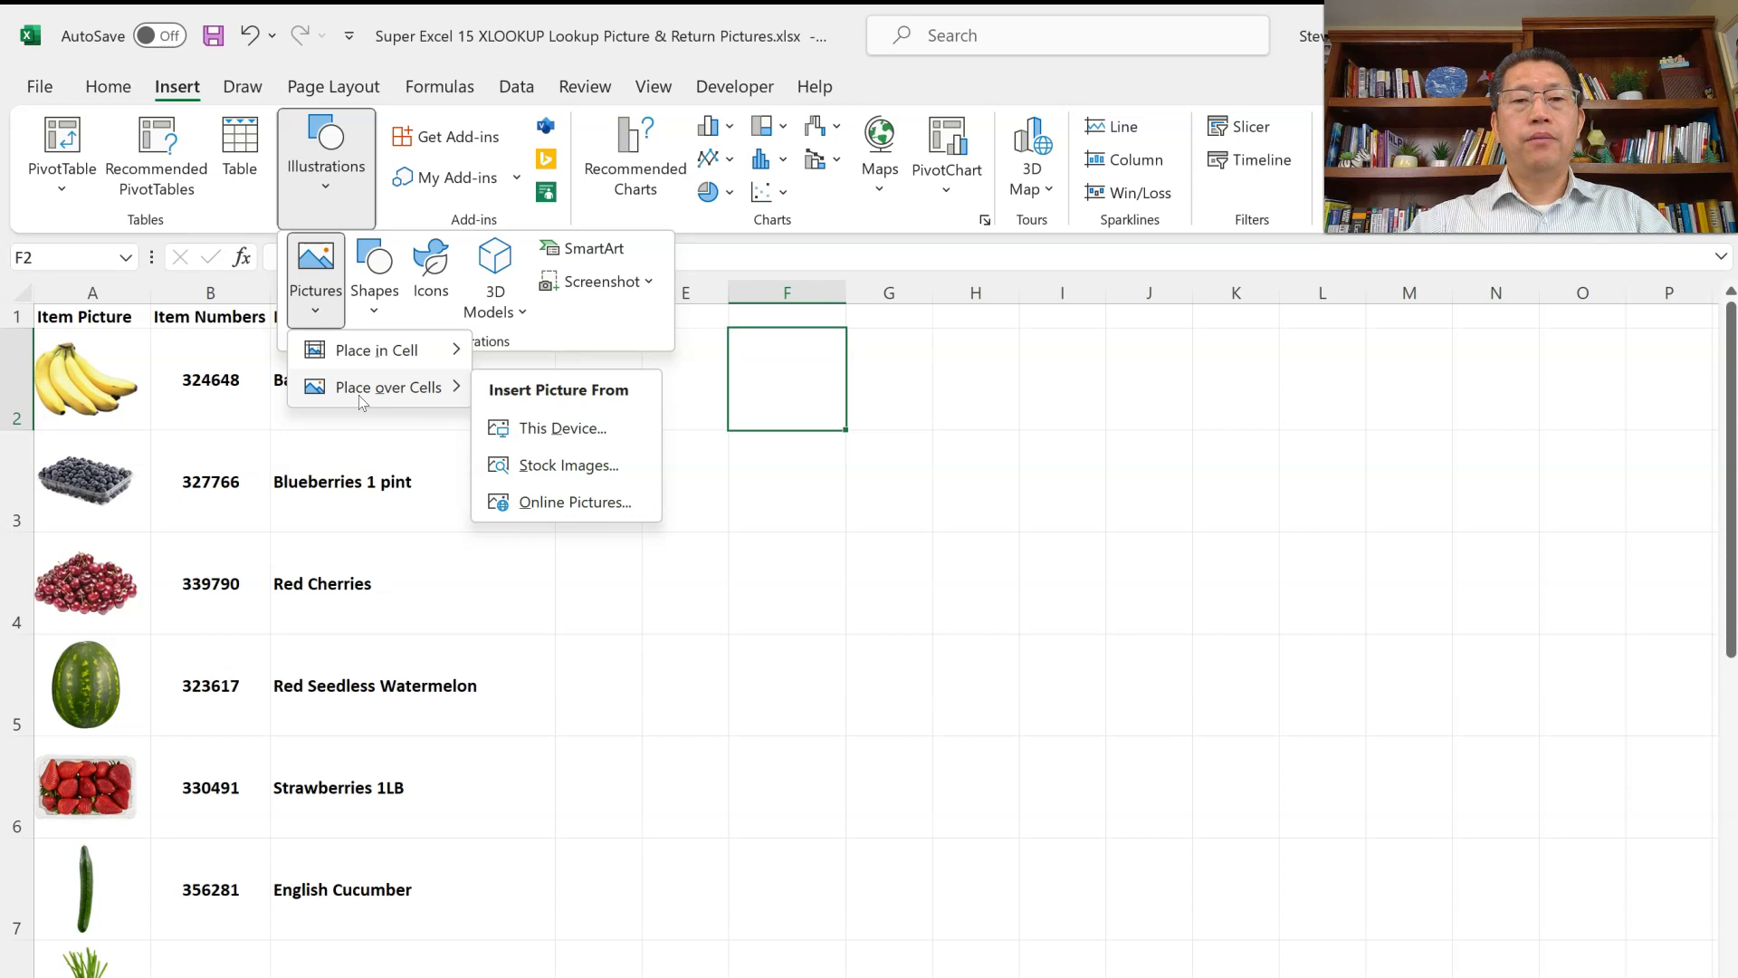
{"action": "left_click", "coordinate": [337, 355]}
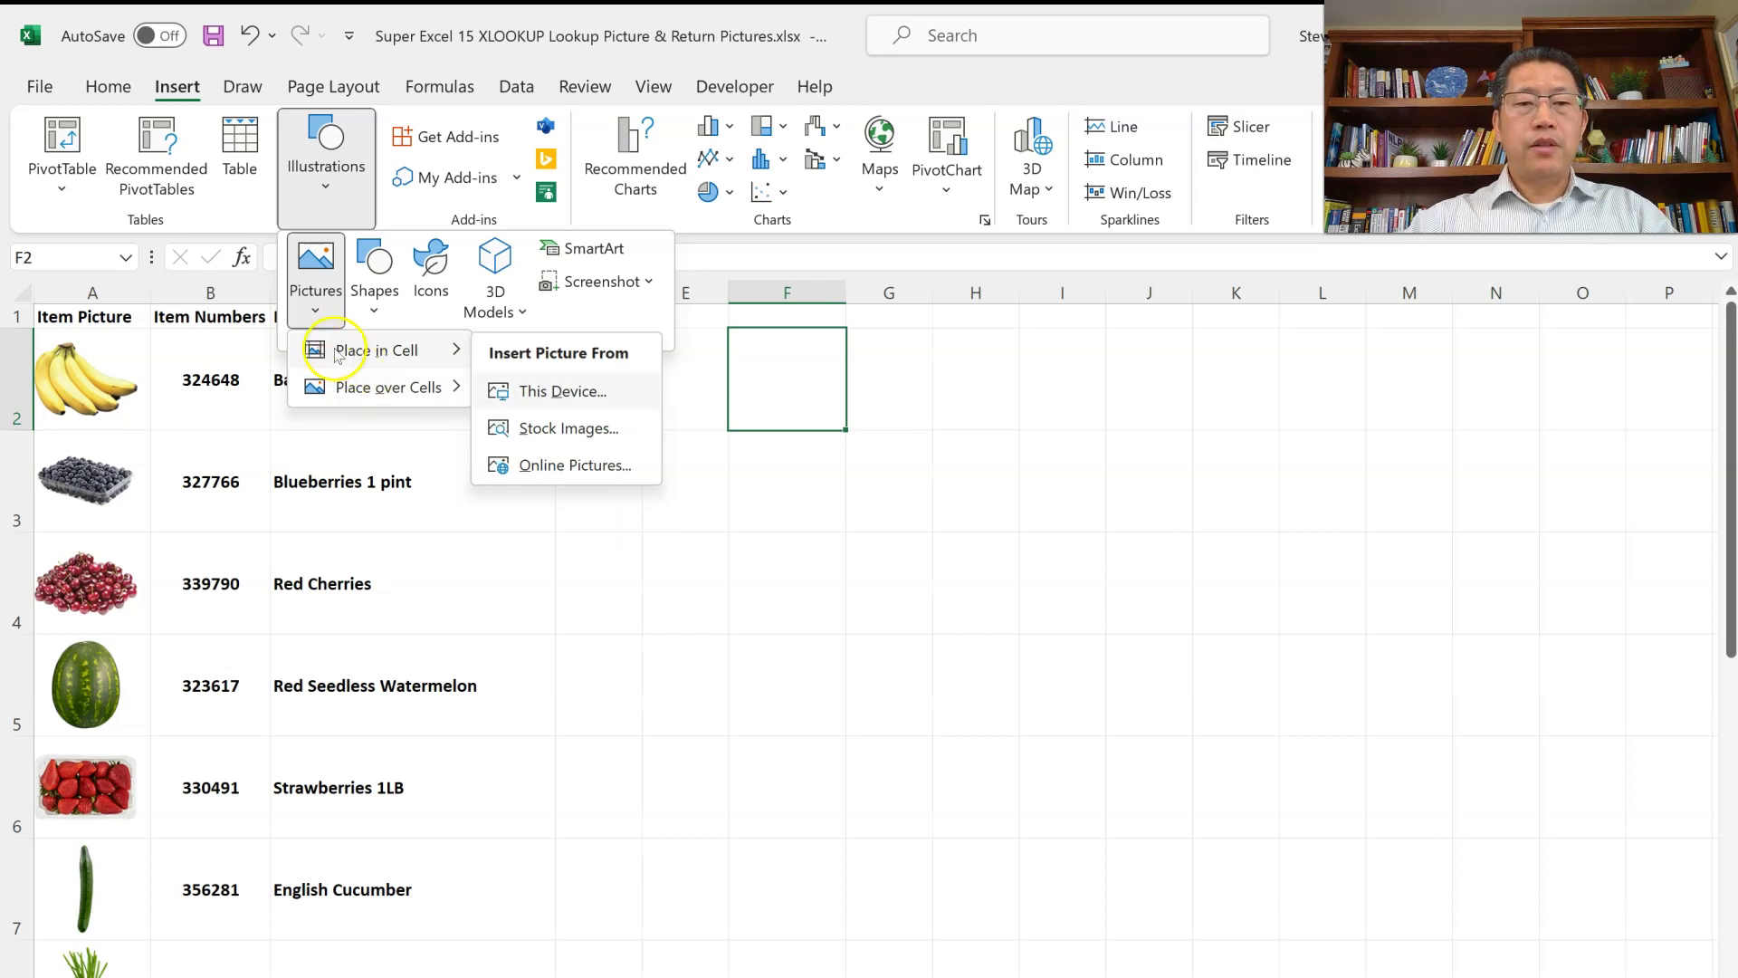
{"action": "left_click", "coordinate": [544, 391]}
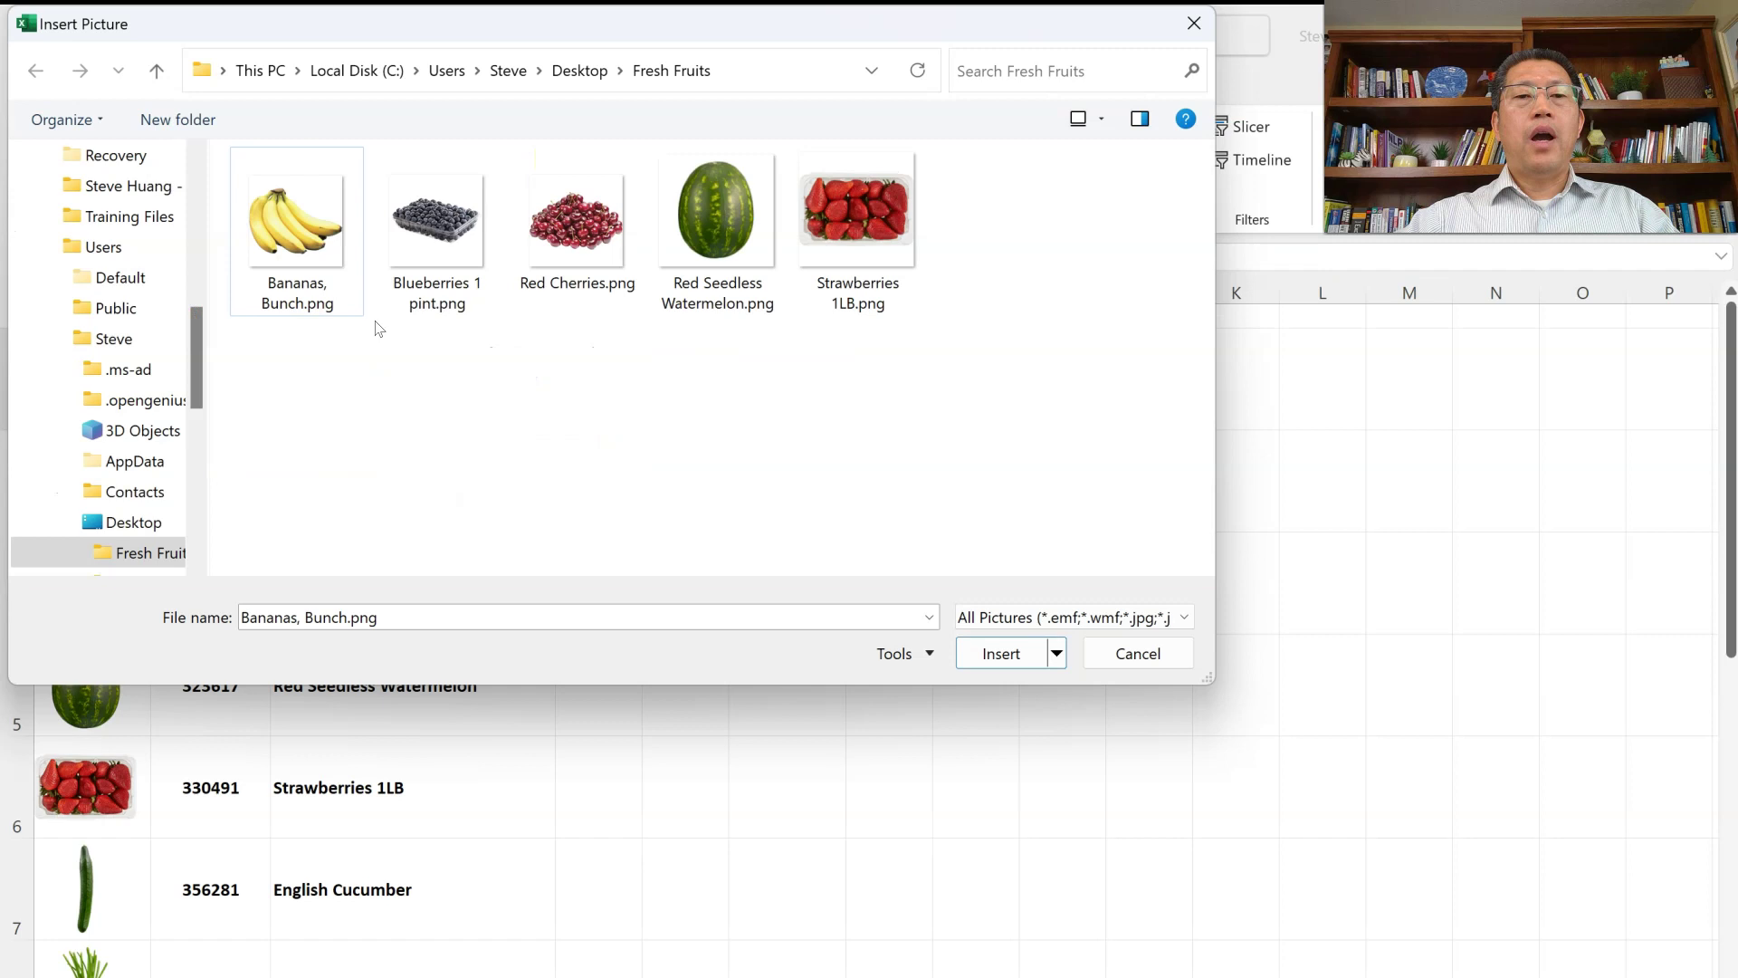
Insert all five pictures from the Fresh Fruits folder into the cells starting at F2.
{"action": "left_click", "coordinate": [311, 306]}
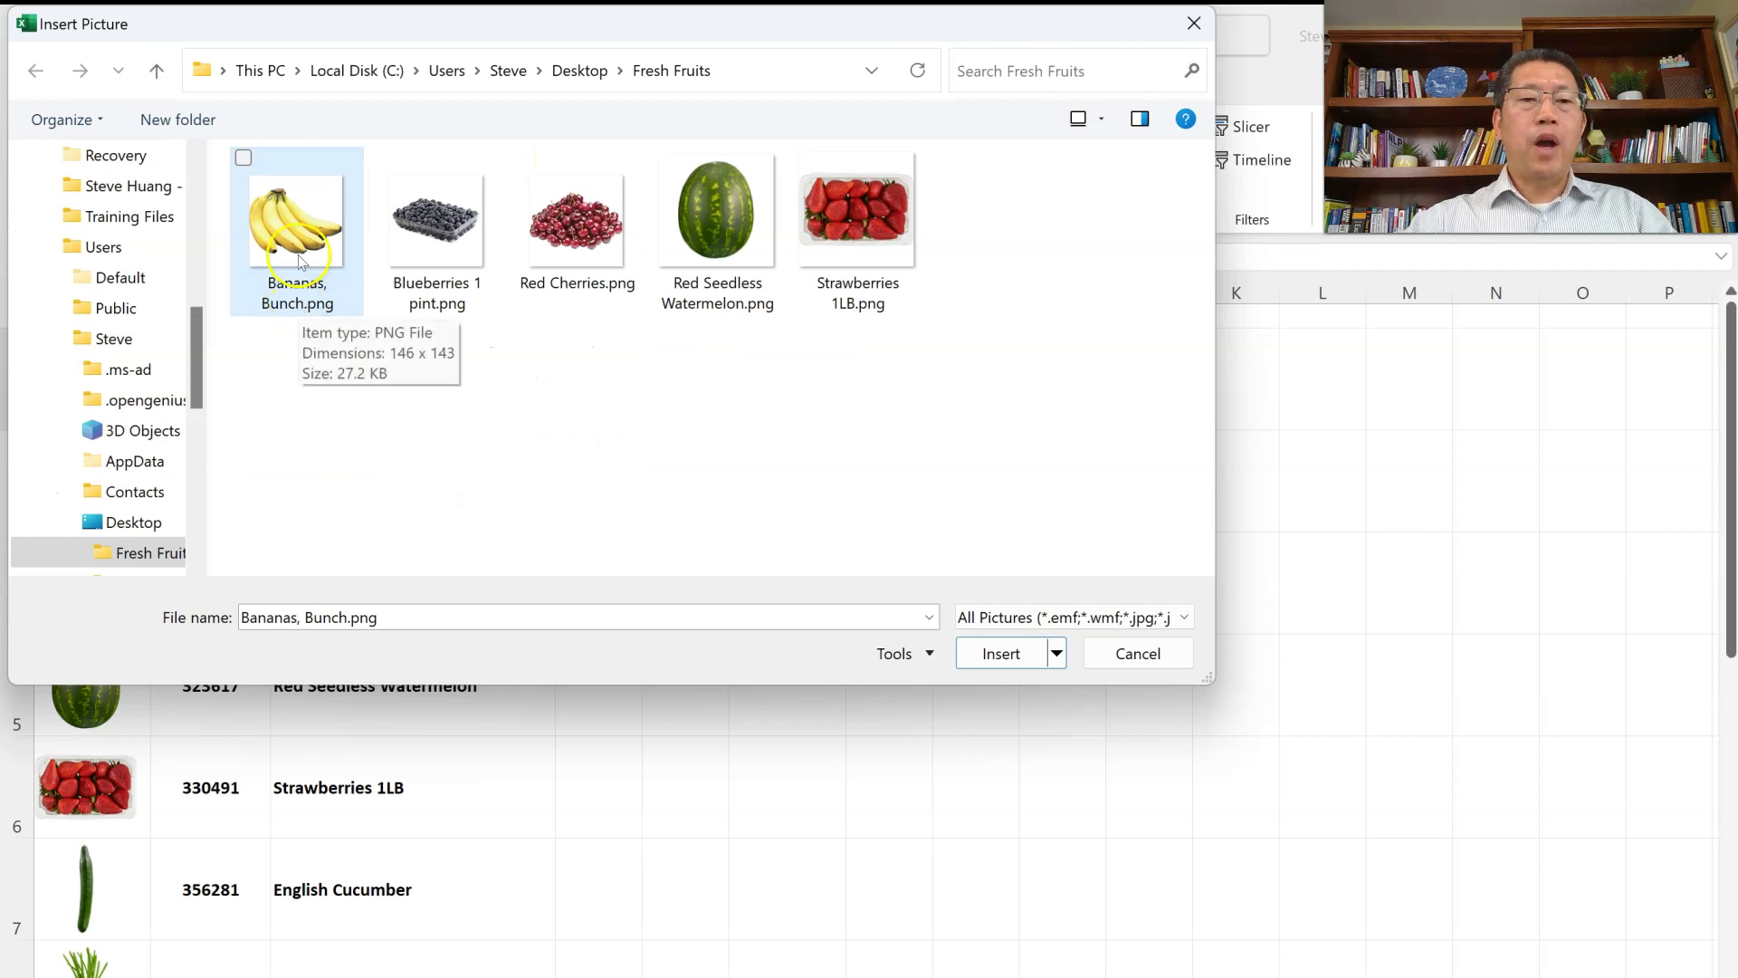
{"action": "left_click", "coordinate": [301, 259]}
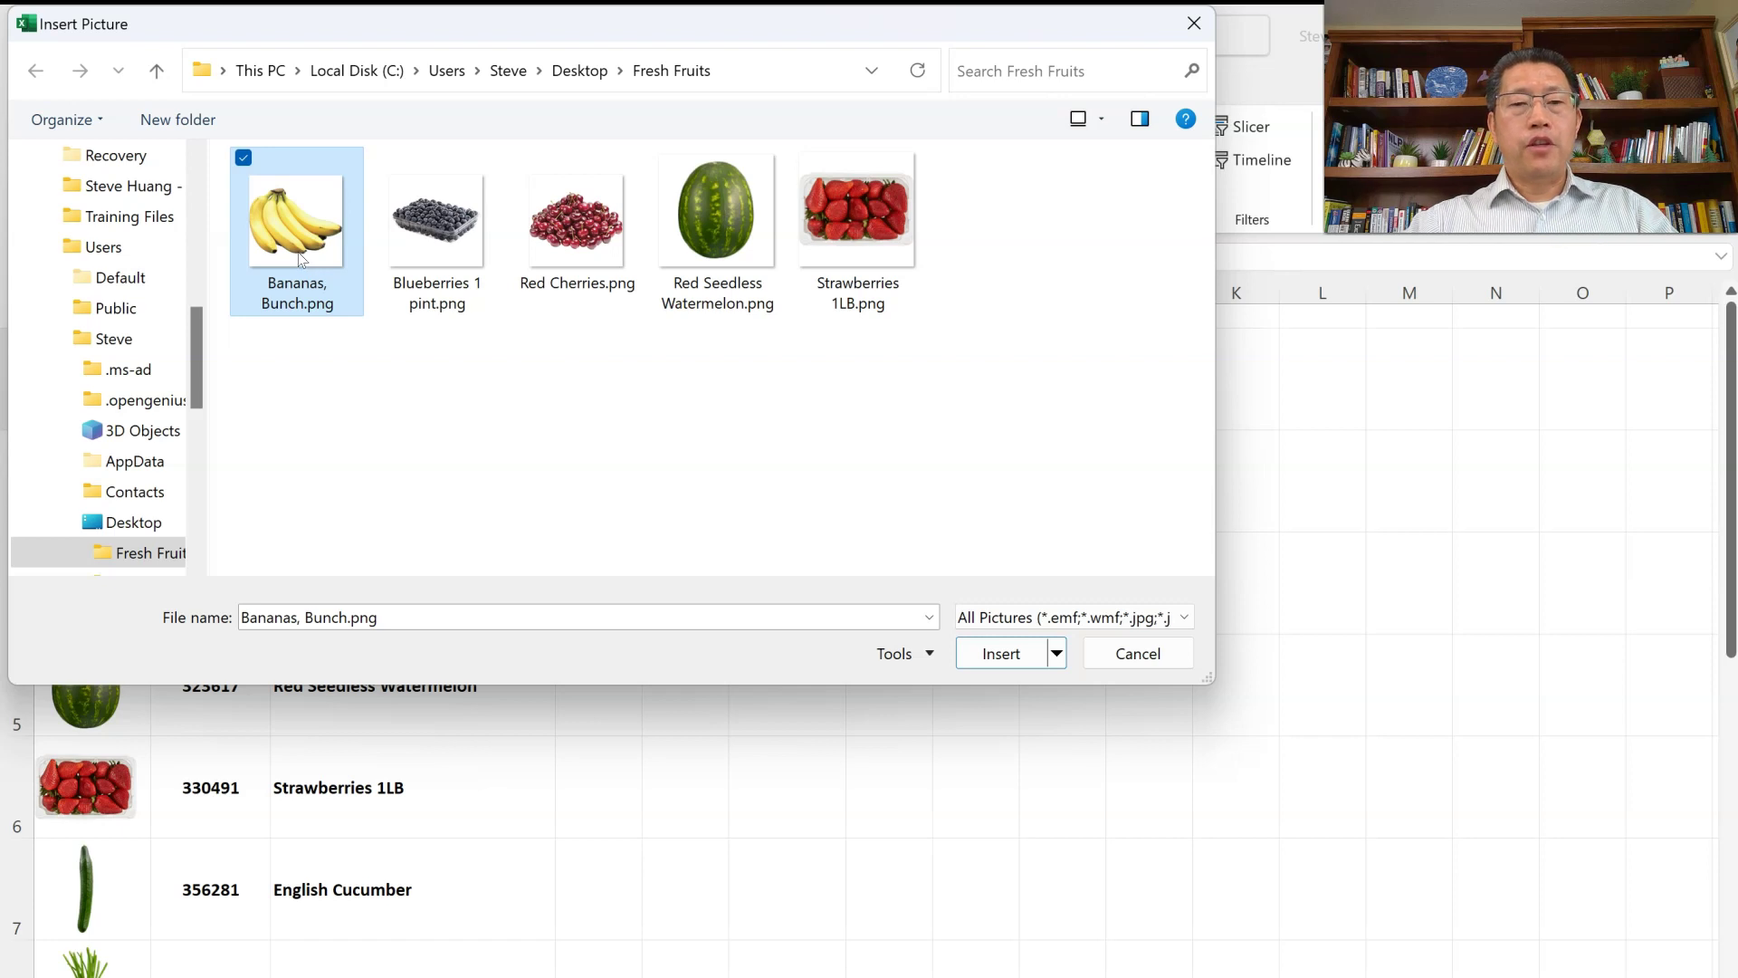
{"action": "key", "text": "ctrl+a"}
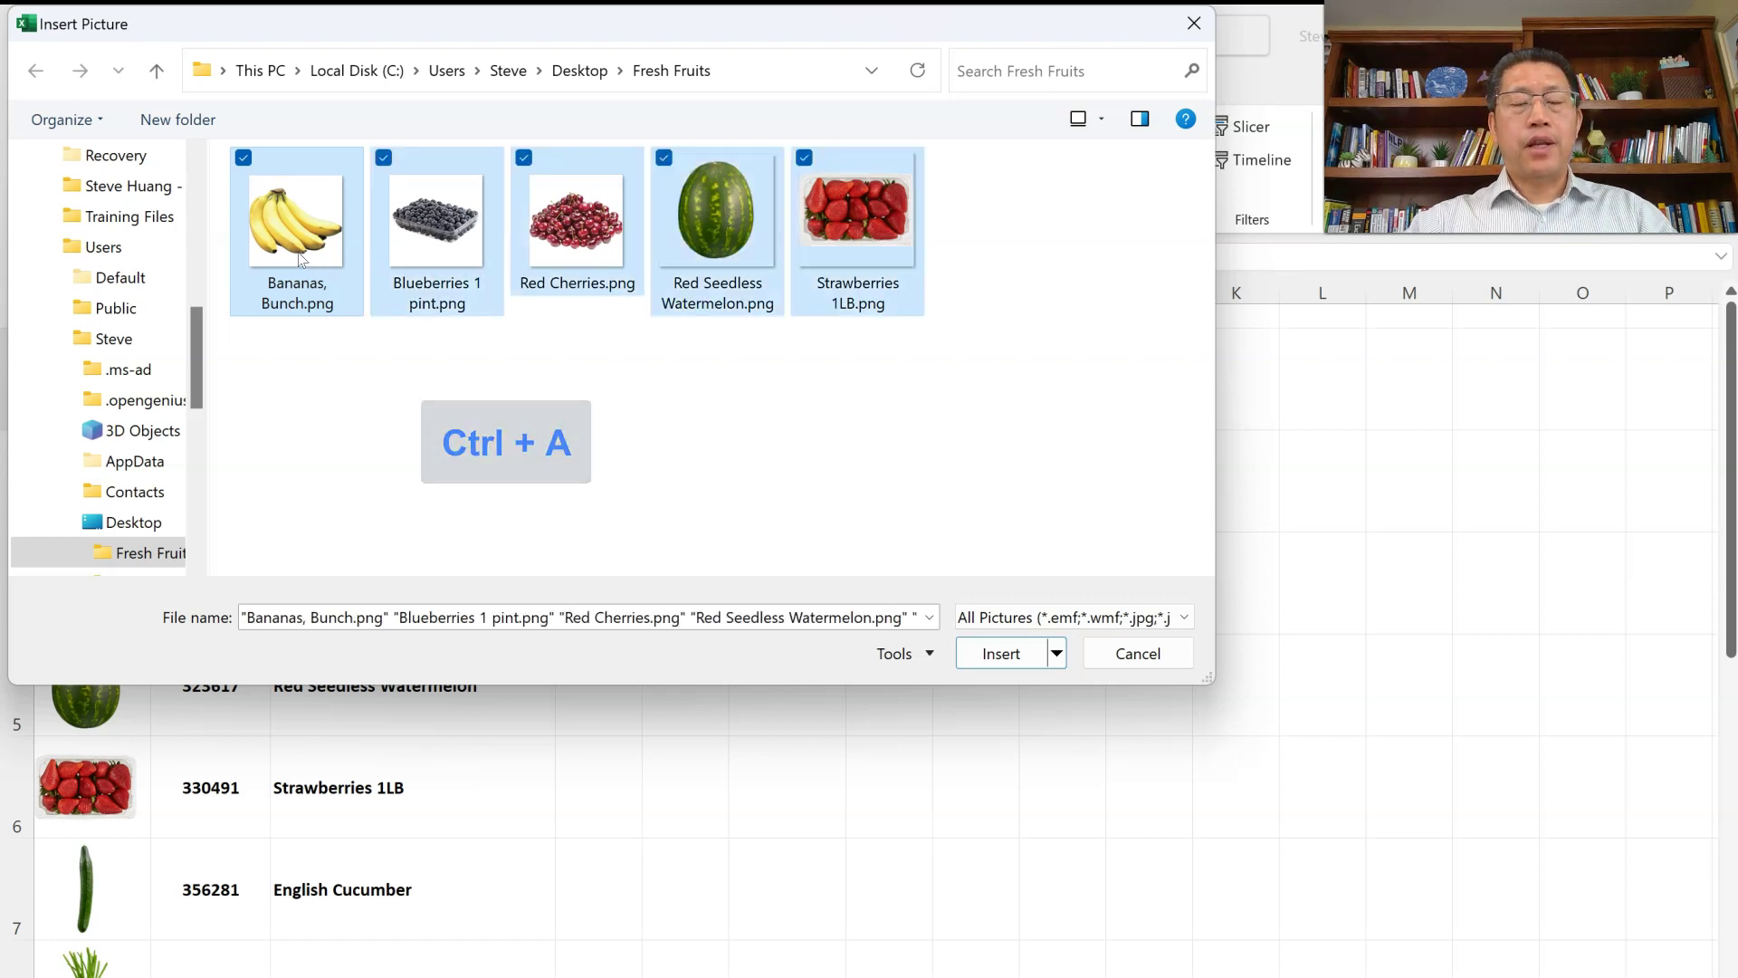
{"action": "left_click", "coordinate": [1000, 653]}
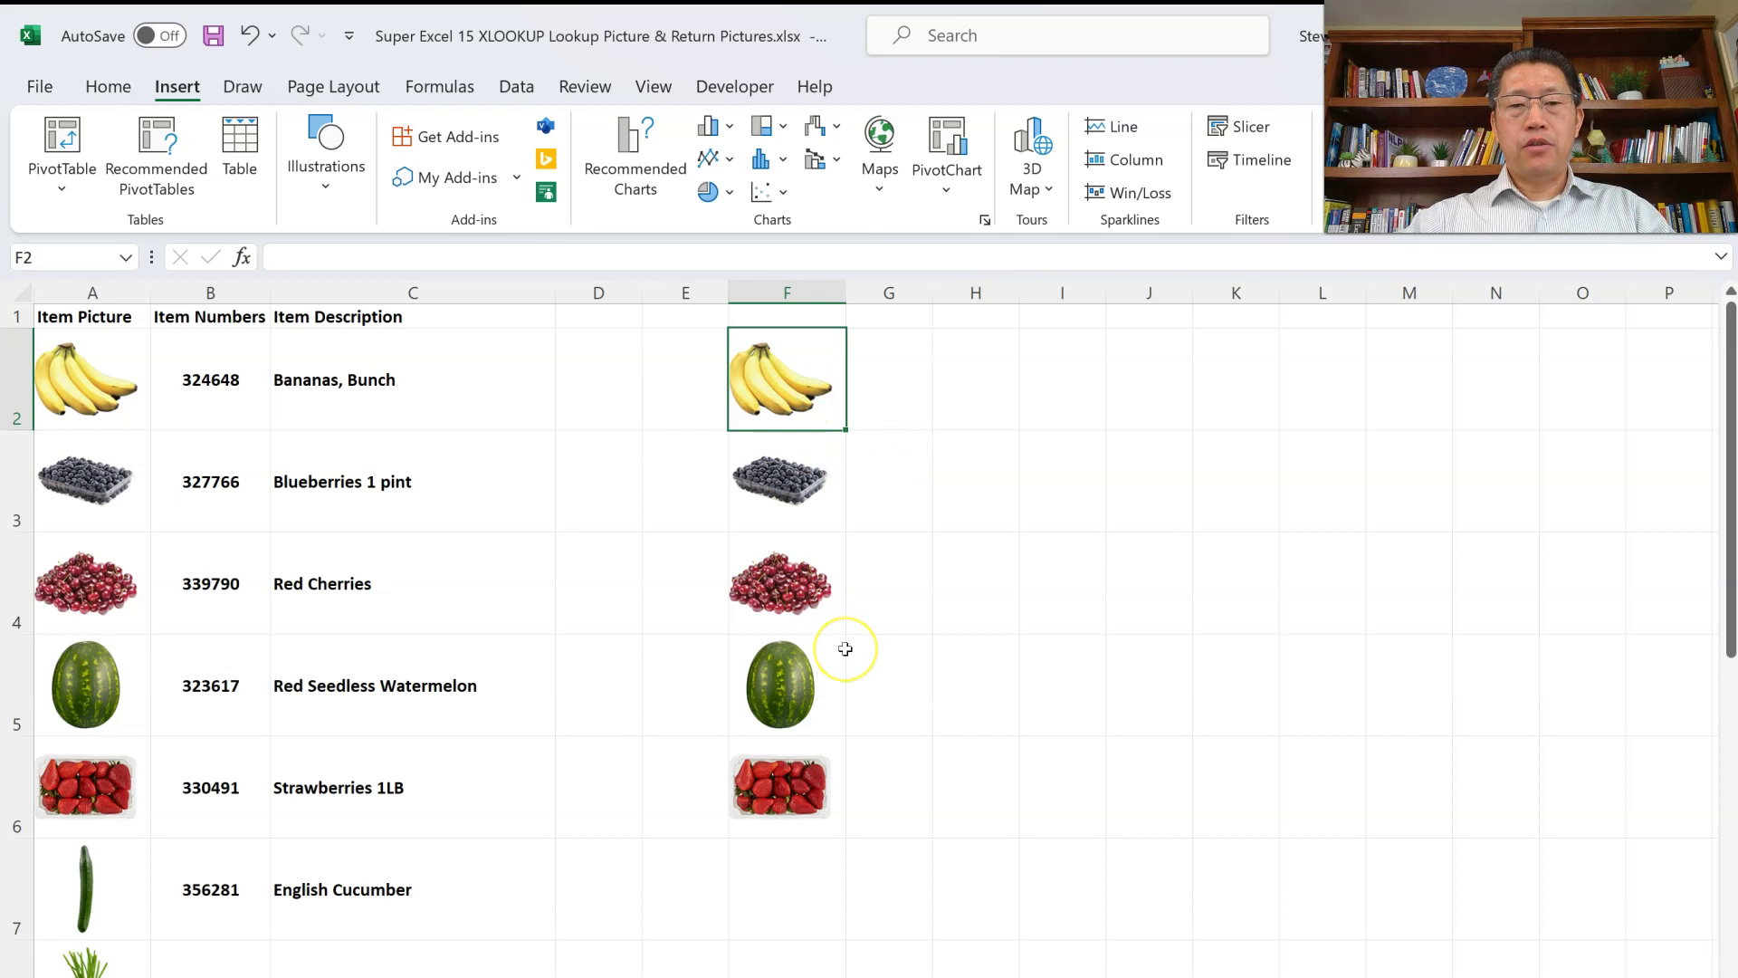
Reduce the height of rows 2 to 6 to shrink the pictures placed in their cells.
{"action": "left_click", "coordinate": [780, 391]}
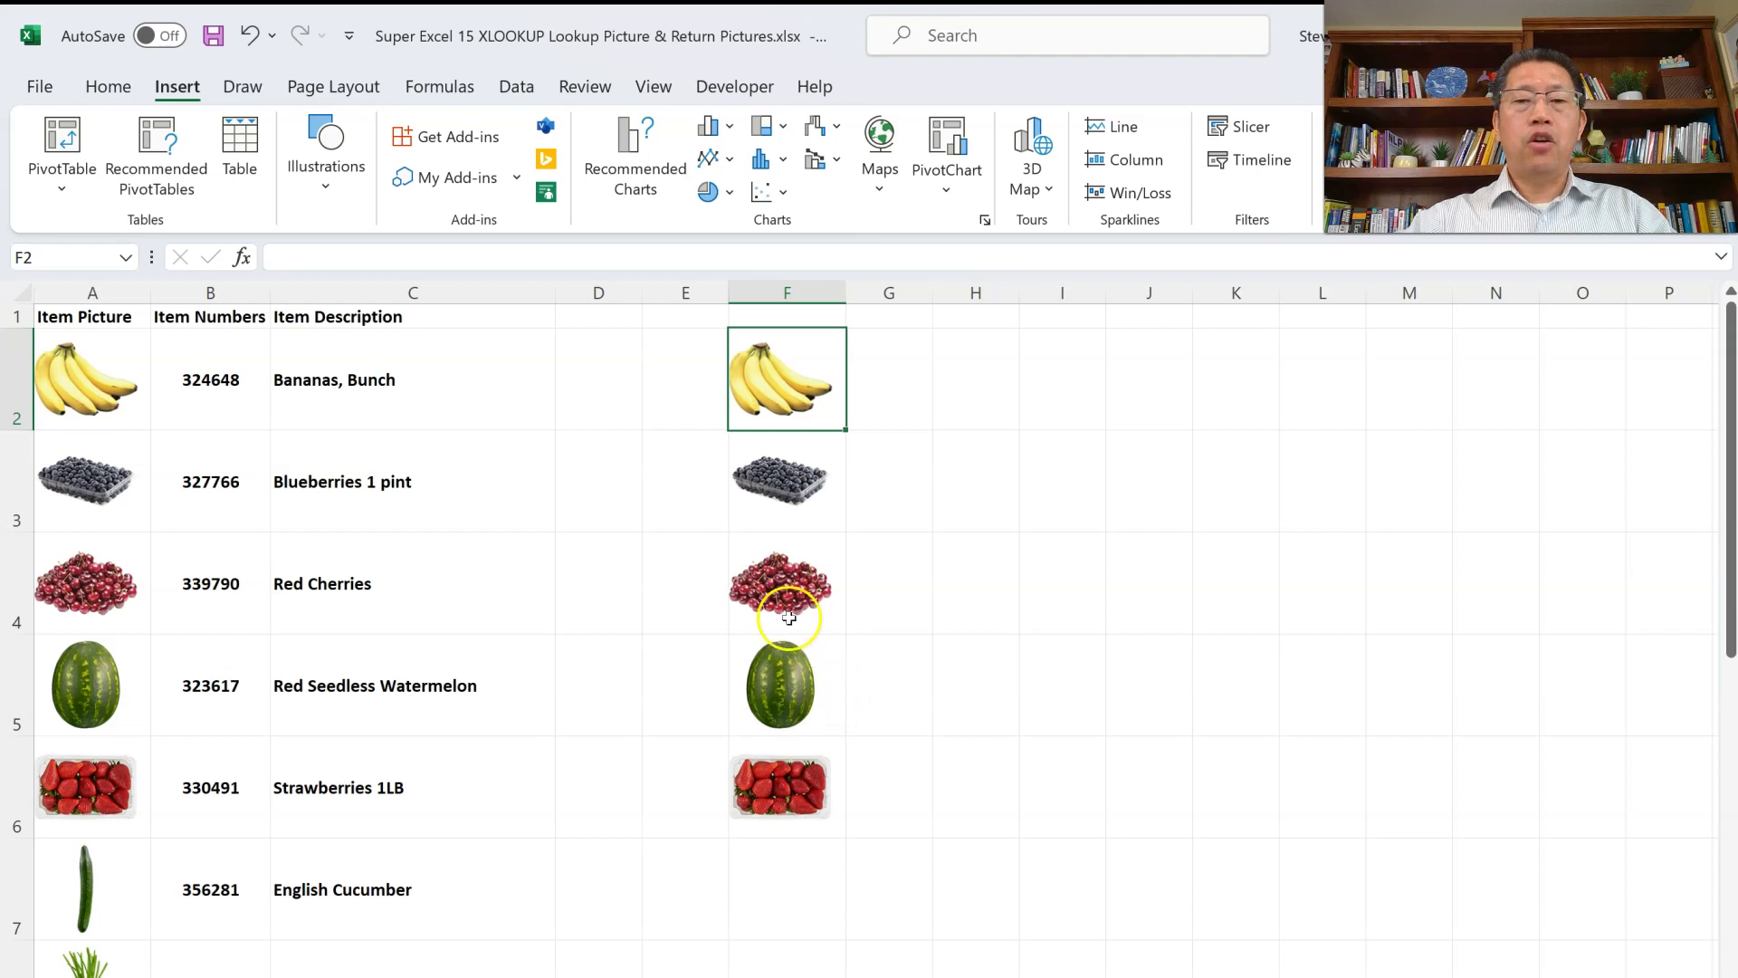
{"action": "left_click_drag", "start_coordinate": [15, 792], "coordinate": [18, 417]}
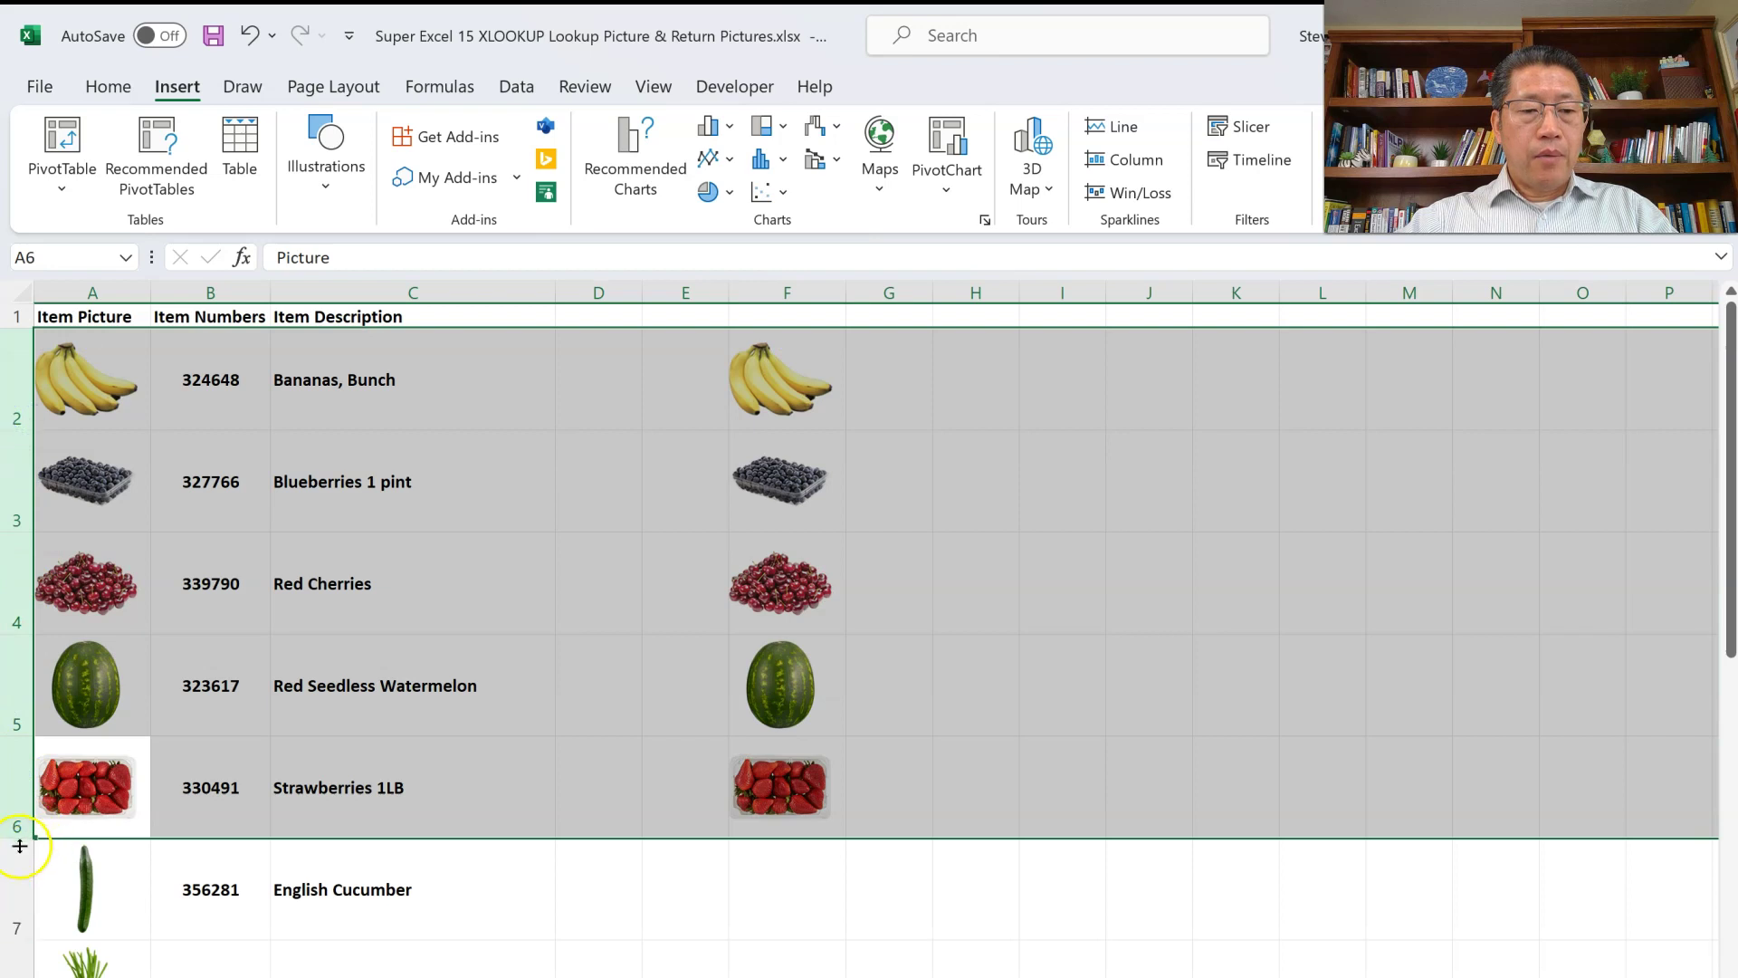
{"action": "left_click_drag", "start_coordinate": [18, 838], "coordinate": [16, 796]}
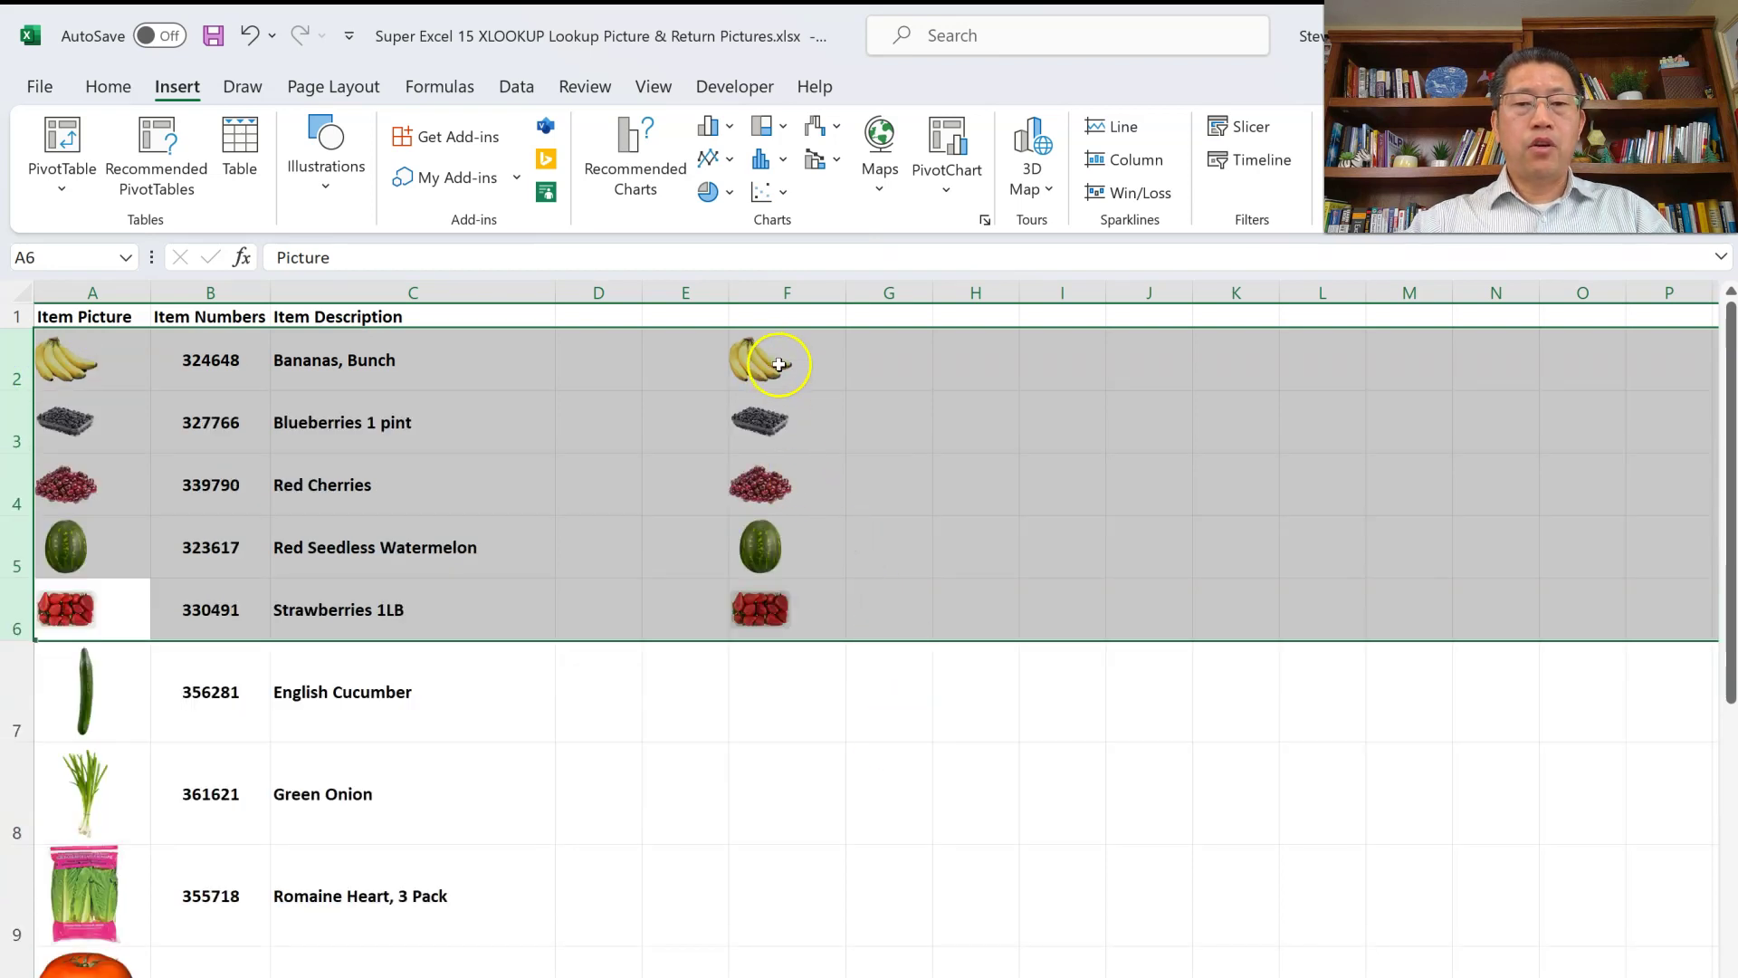
Try right alignment on the pictures in F2:F6, and center them horizontally instead.
{"action": "left_click_drag", "start_coordinate": [794, 361], "coordinate": [795, 592]}
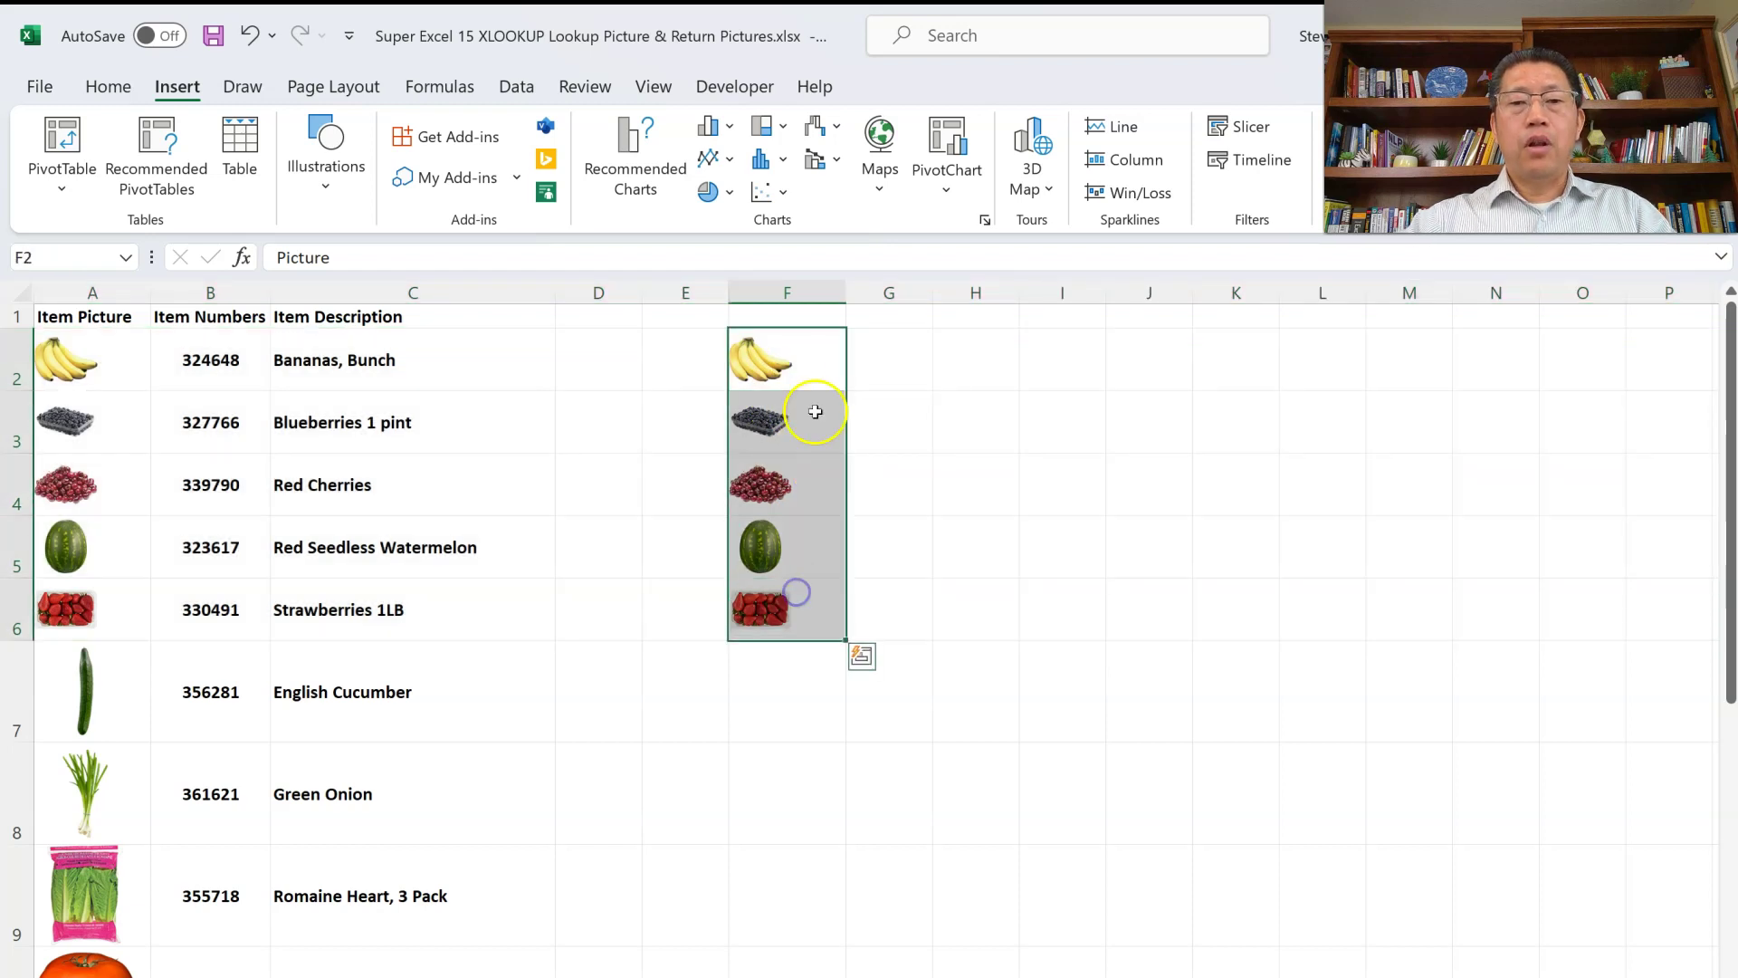
{"action": "left_click", "coordinate": [116, 90]}
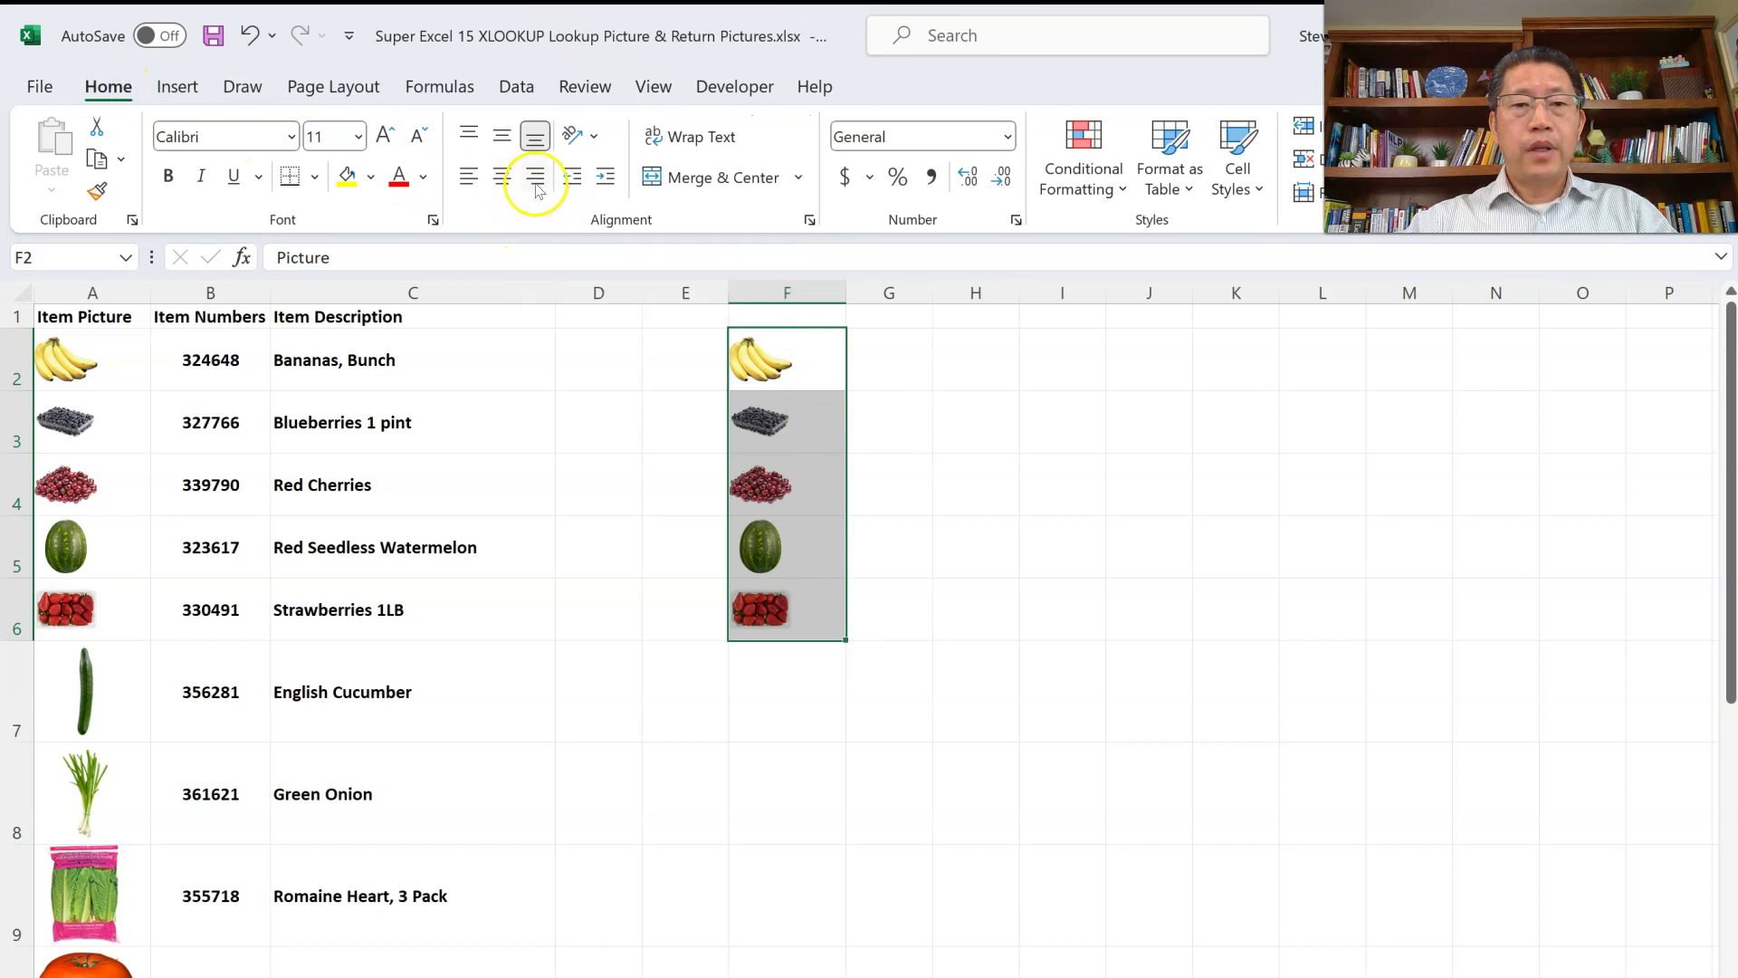
{"action": "left_click", "coordinate": [536, 177]}
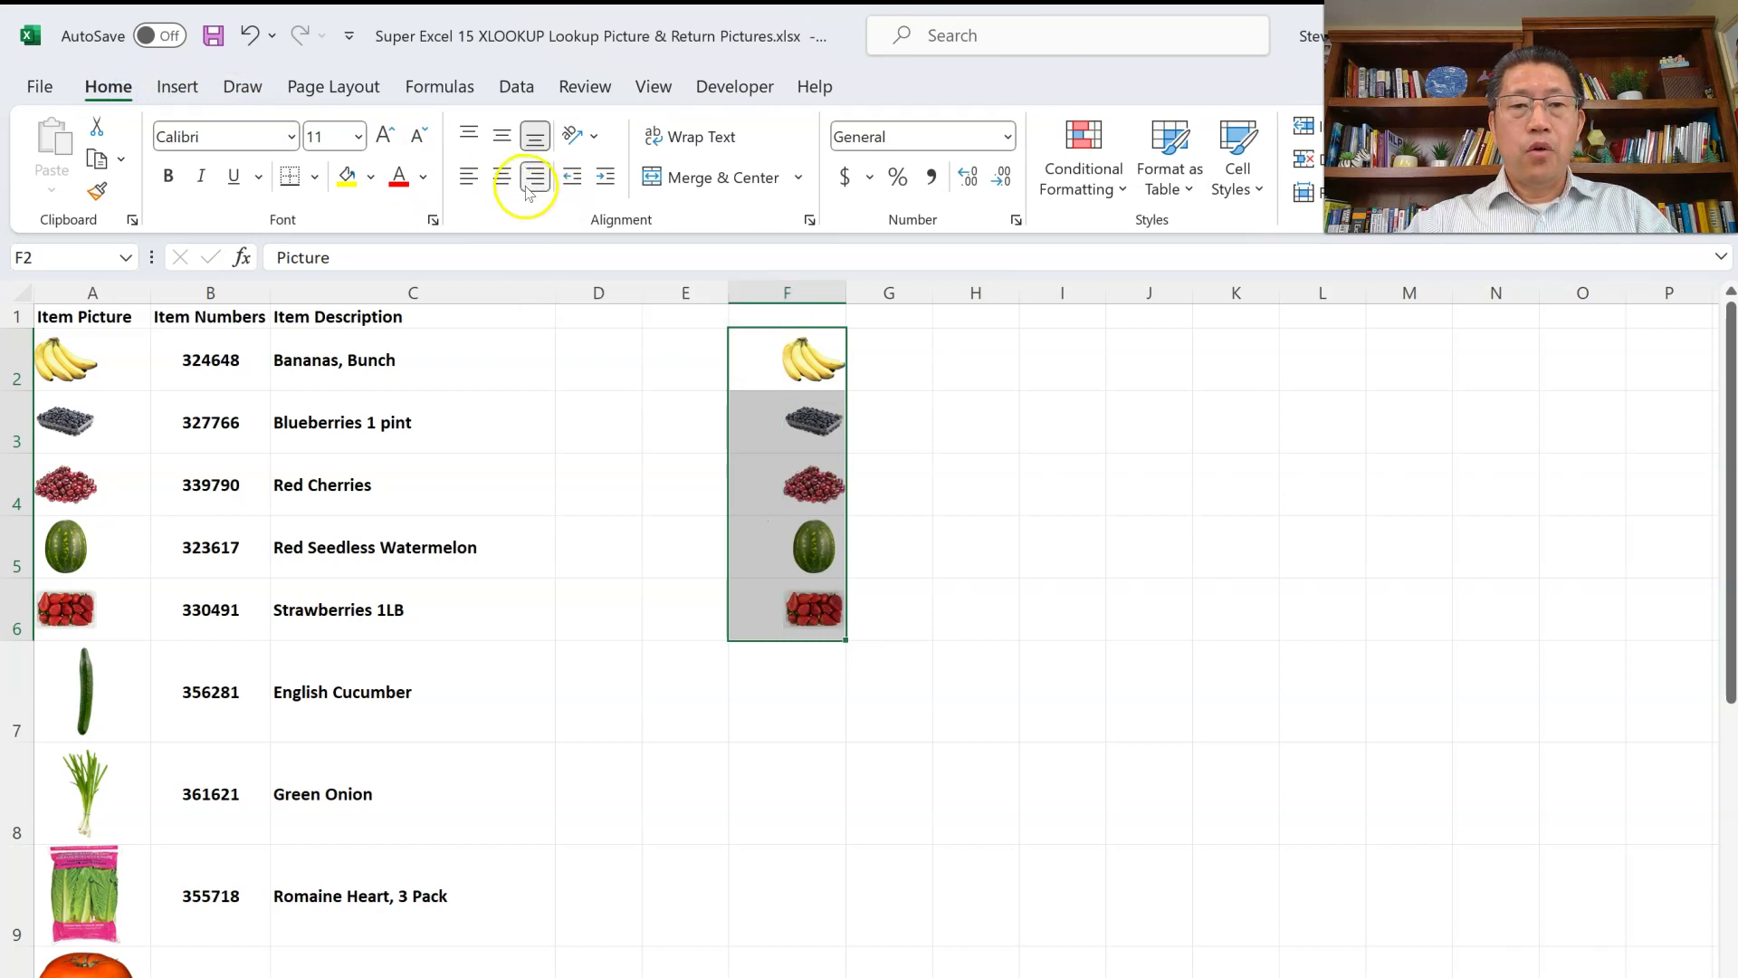
{"action": "left_click", "coordinate": [502, 178]}
Increase the height of the fruit rows from row 2 down to enlarge their pictures.
{"action": "left_click", "coordinate": [16, 365]}
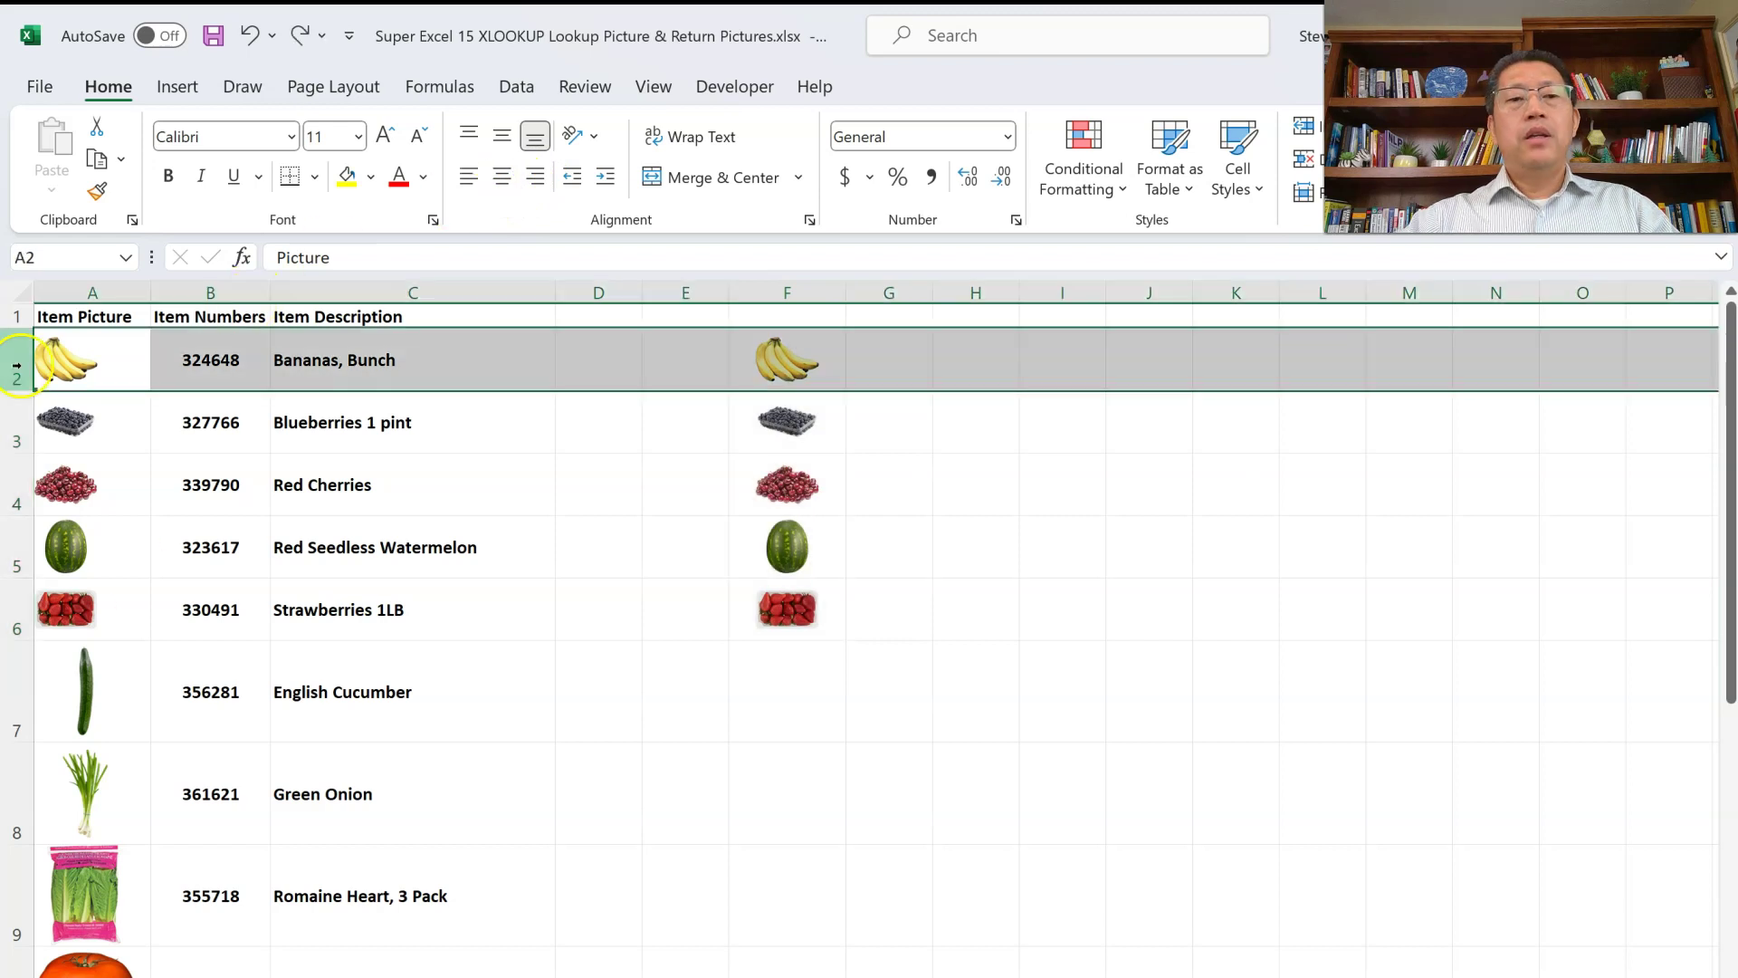
{"action": "left_click_drag", "start_coordinate": [20, 366], "coordinate": [22, 705]}
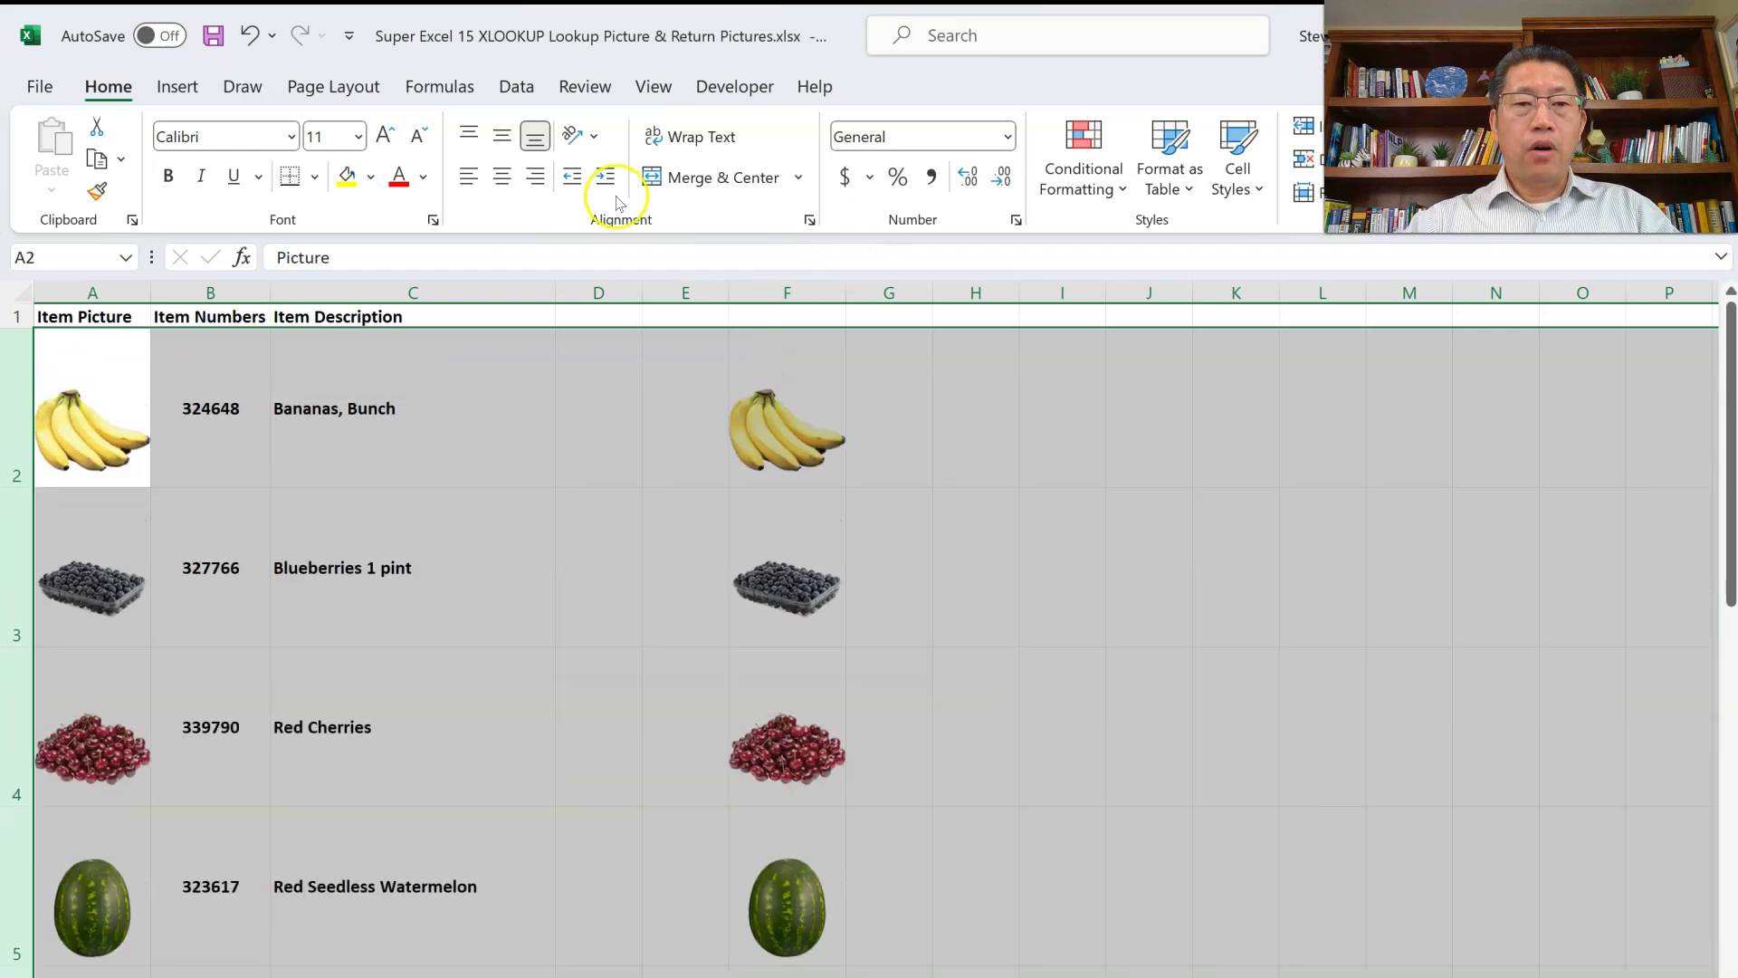
Try top and middle vertical alignment on the pictures in column F, and return them to bottom alignment.
{"action": "left_click_drag", "start_coordinate": [758, 380], "coordinate": [784, 969]}
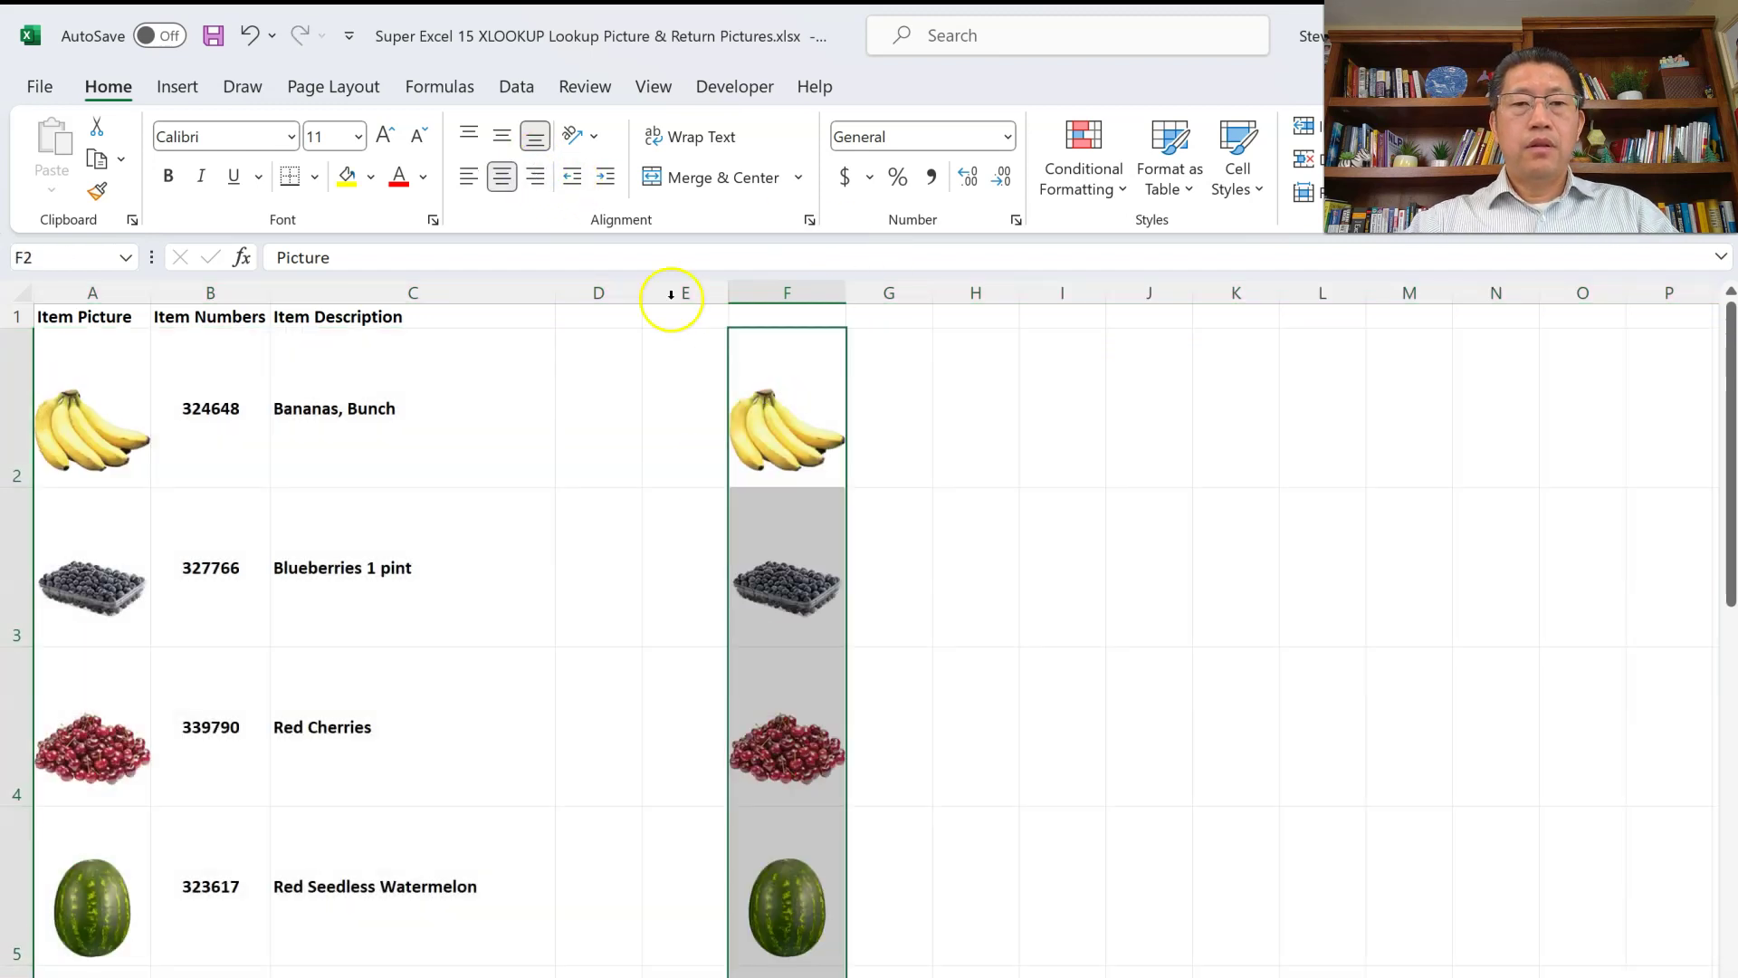
{"action": "left_click", "coordinate": [469, 135]}
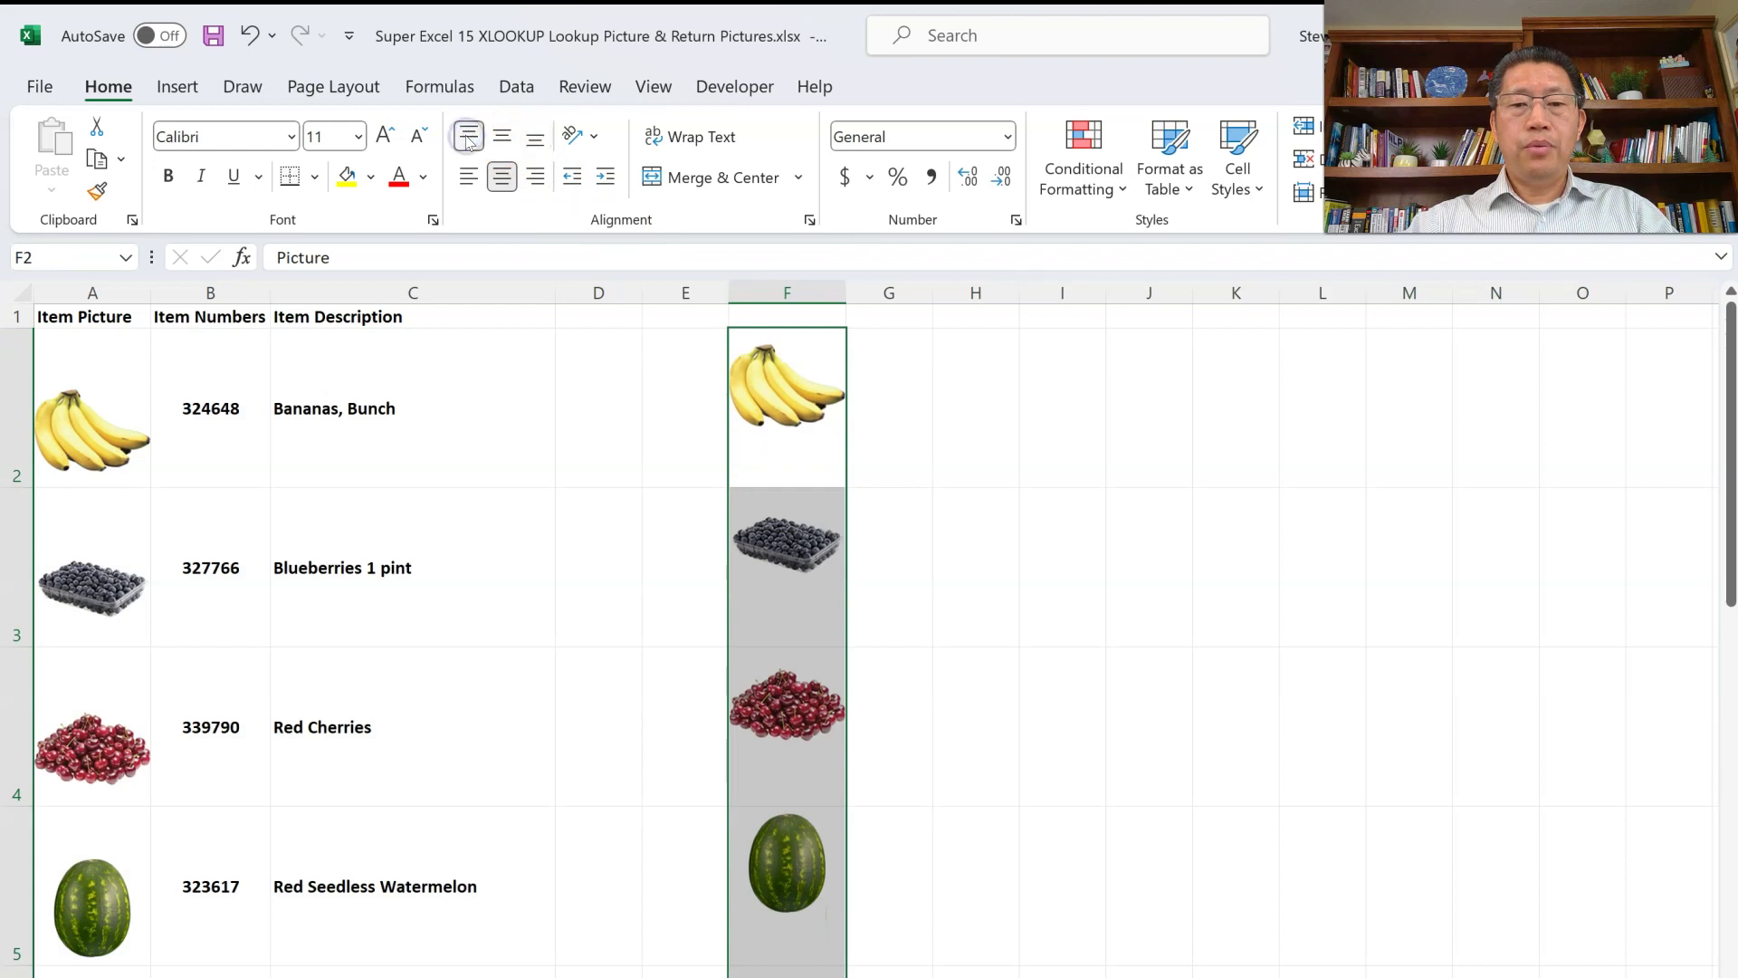
{"action": "left_click", "coordinate": [503, 136]}
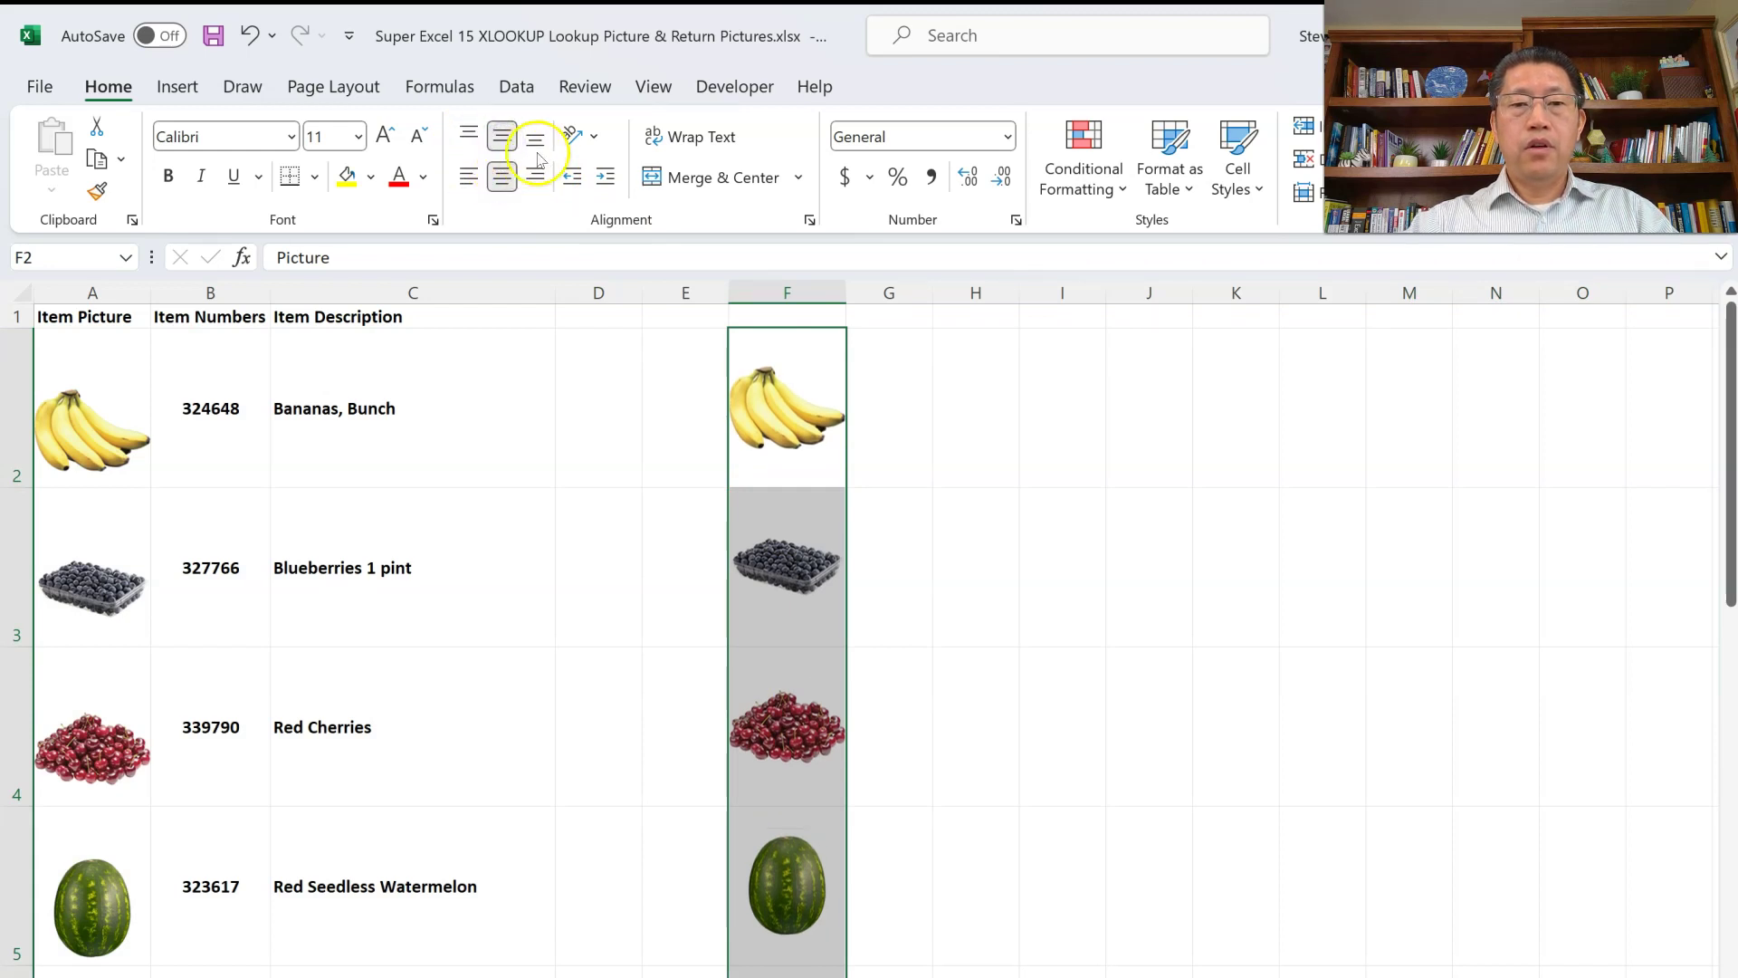
{"action": "left_click", "coordinate": [536, 138]}
Open the banana picture cell F2 for in-cell editing, and leave it without changing its content.
{"action": "left_click", "coordinate": [816, 421]}
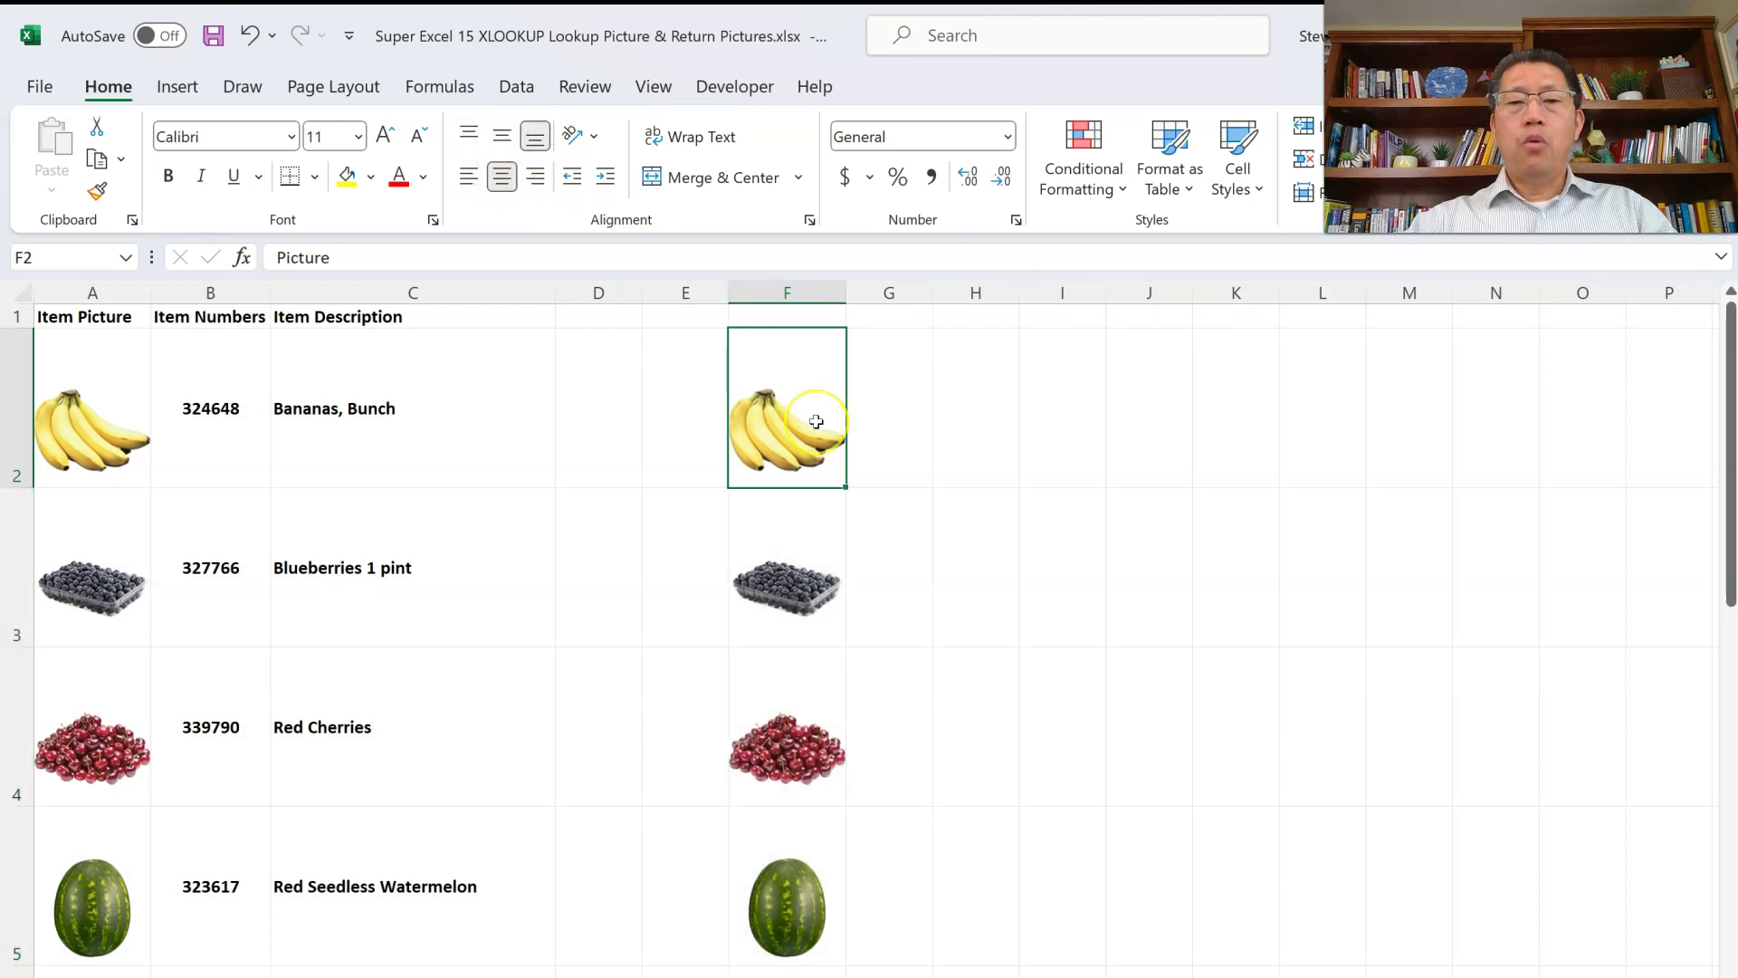
{"action": "double_click", "coordinate": [816, 421]}
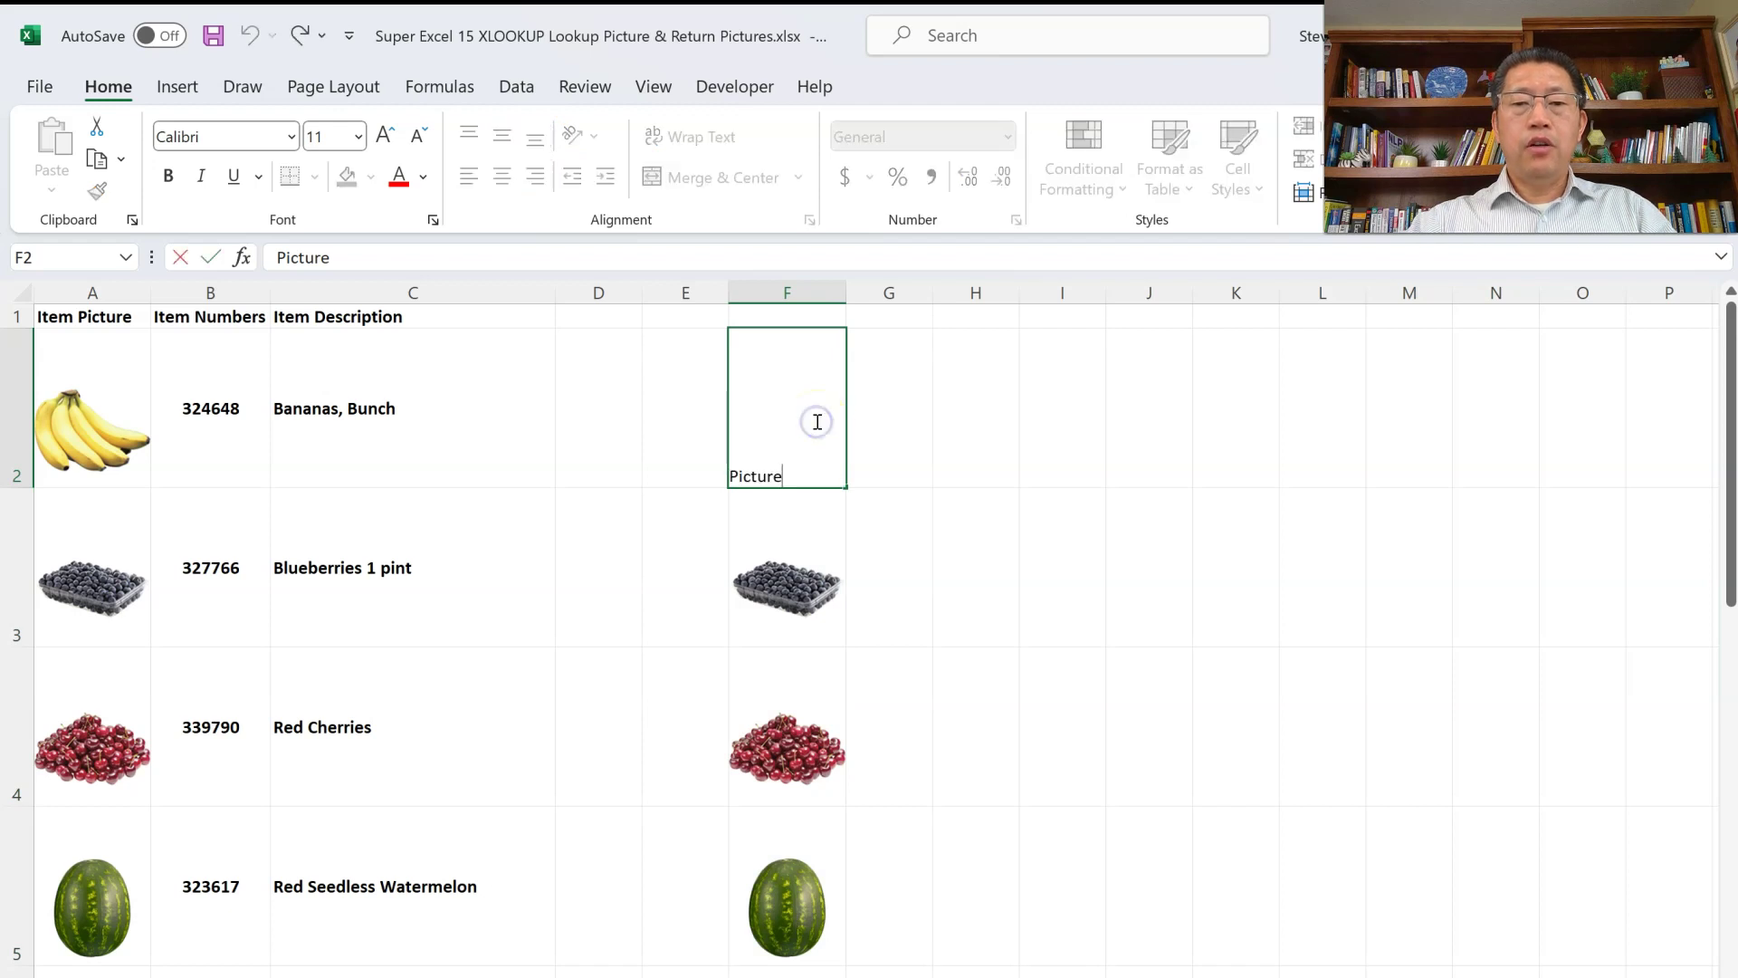
{"action": "left_click", "coordinate": [806, 576]}
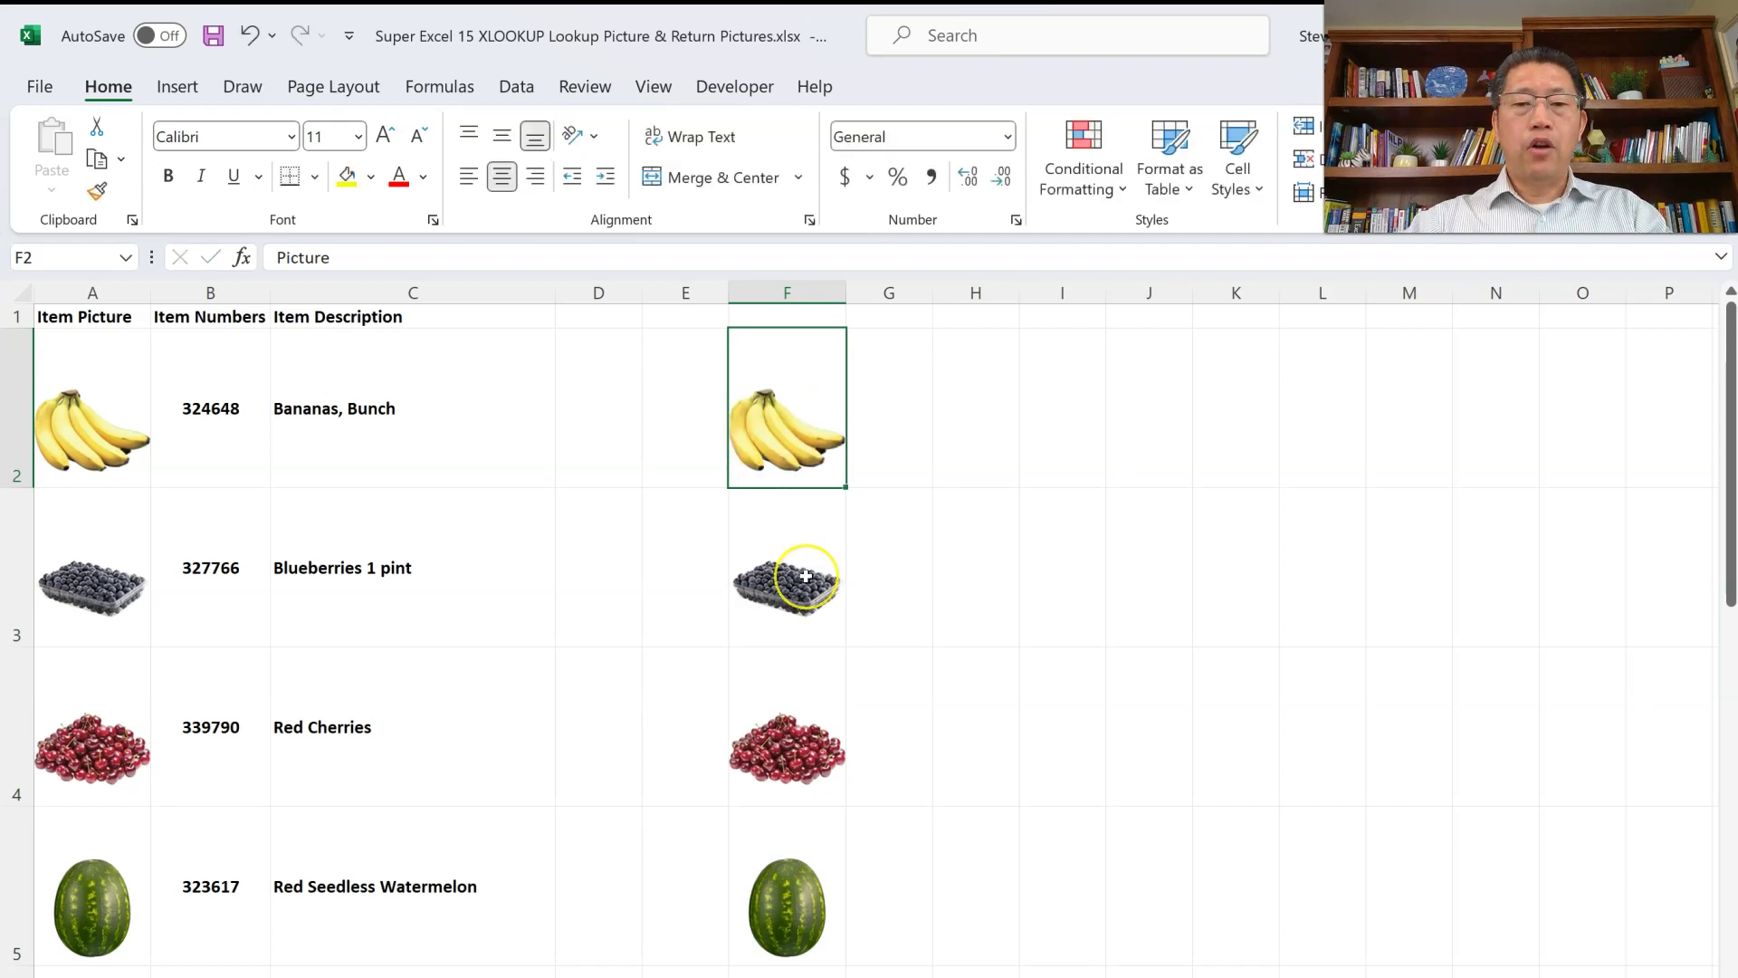
Edit the blueberries picture cell F3 and commit it, undo that entry, and reopen and cancel the cell's editing.
{"action": "double_click", "coordinate": [805, 576]}
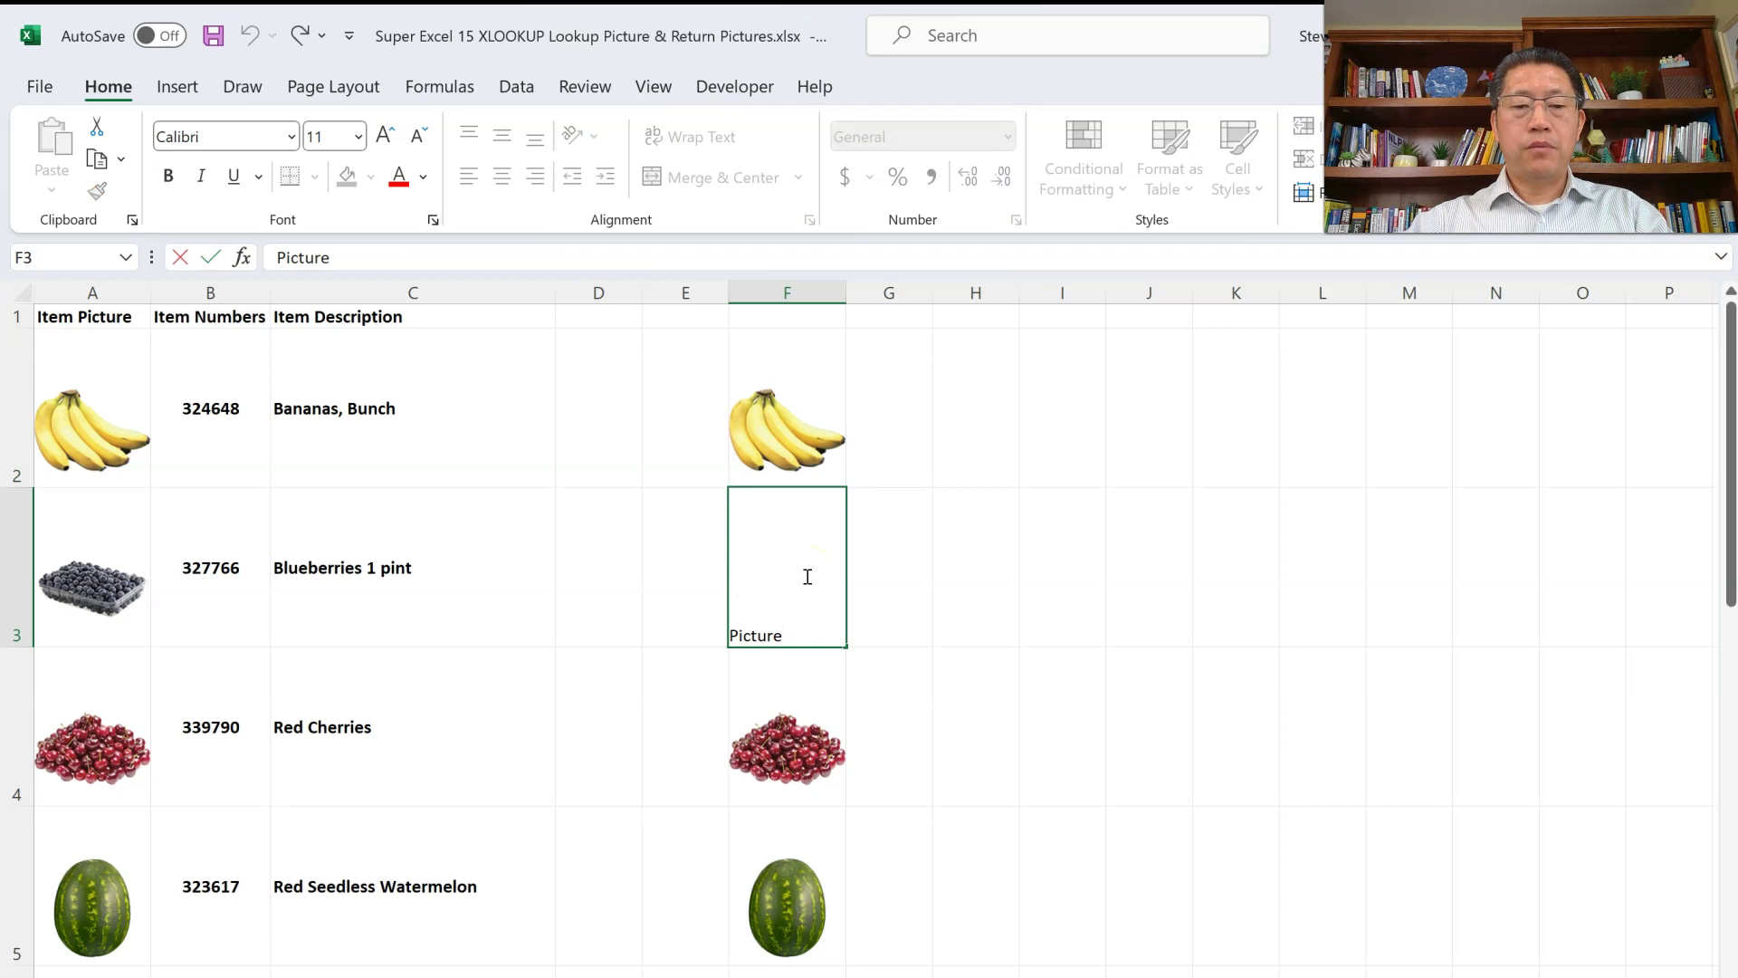
{"action": "left_click", "coordinate": [816, 587]}
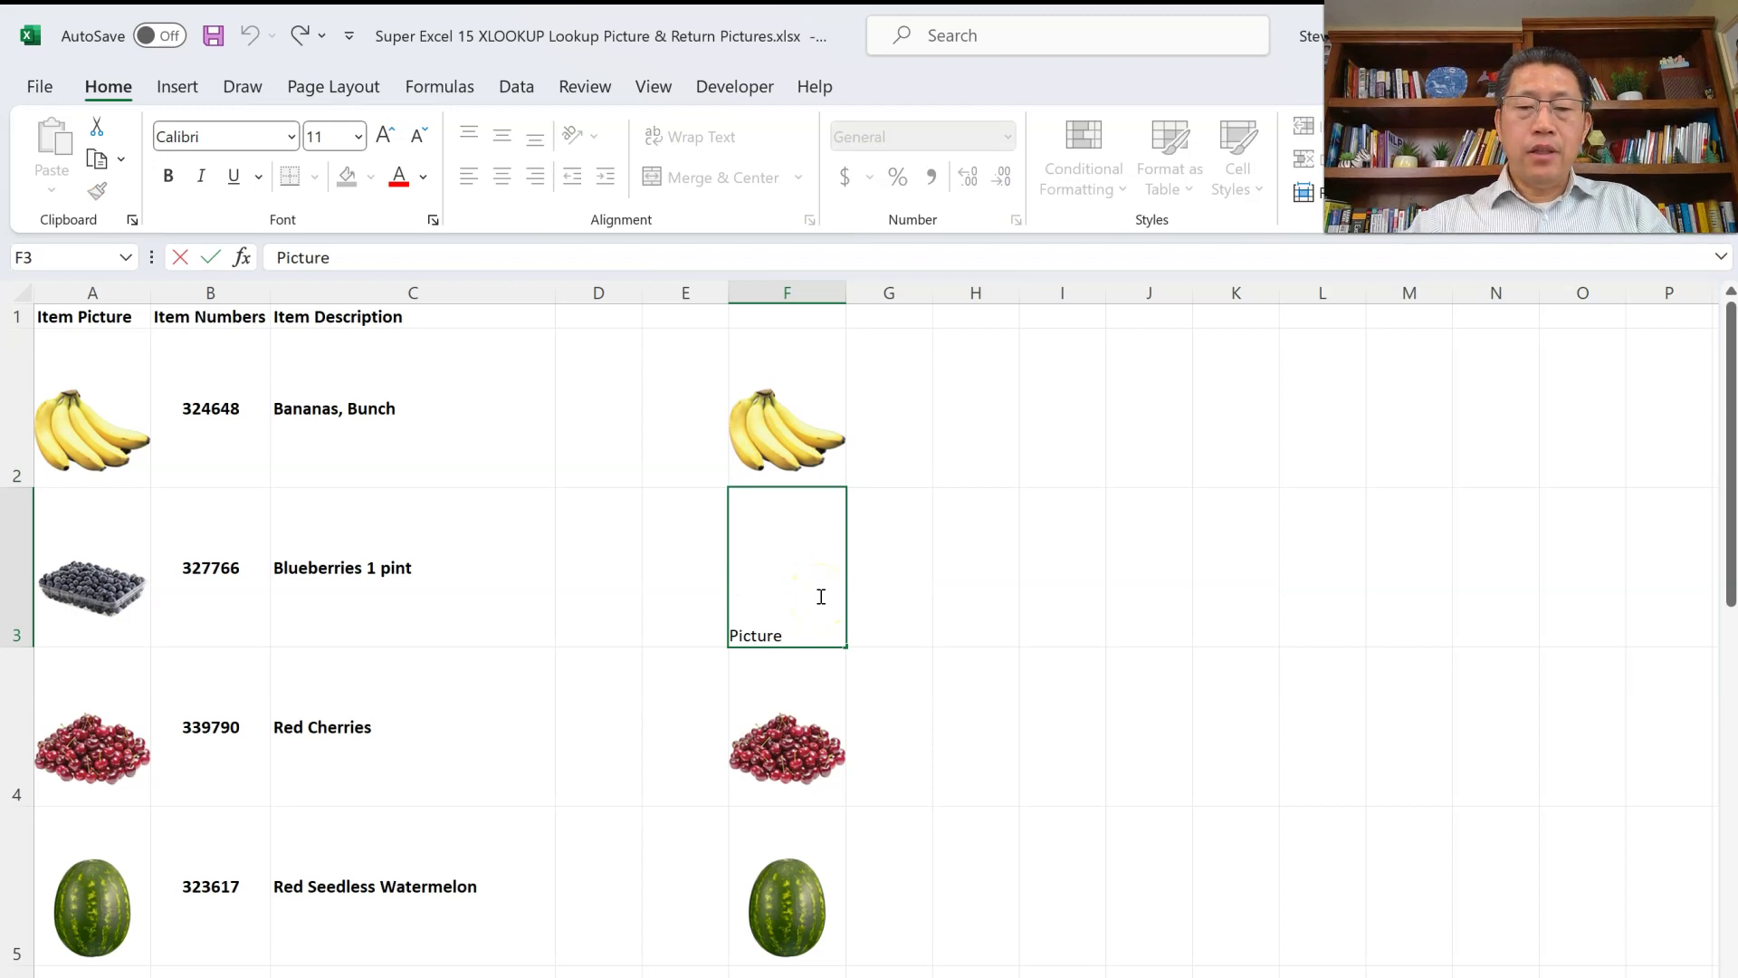
{"action": "key", "text": "Return"}
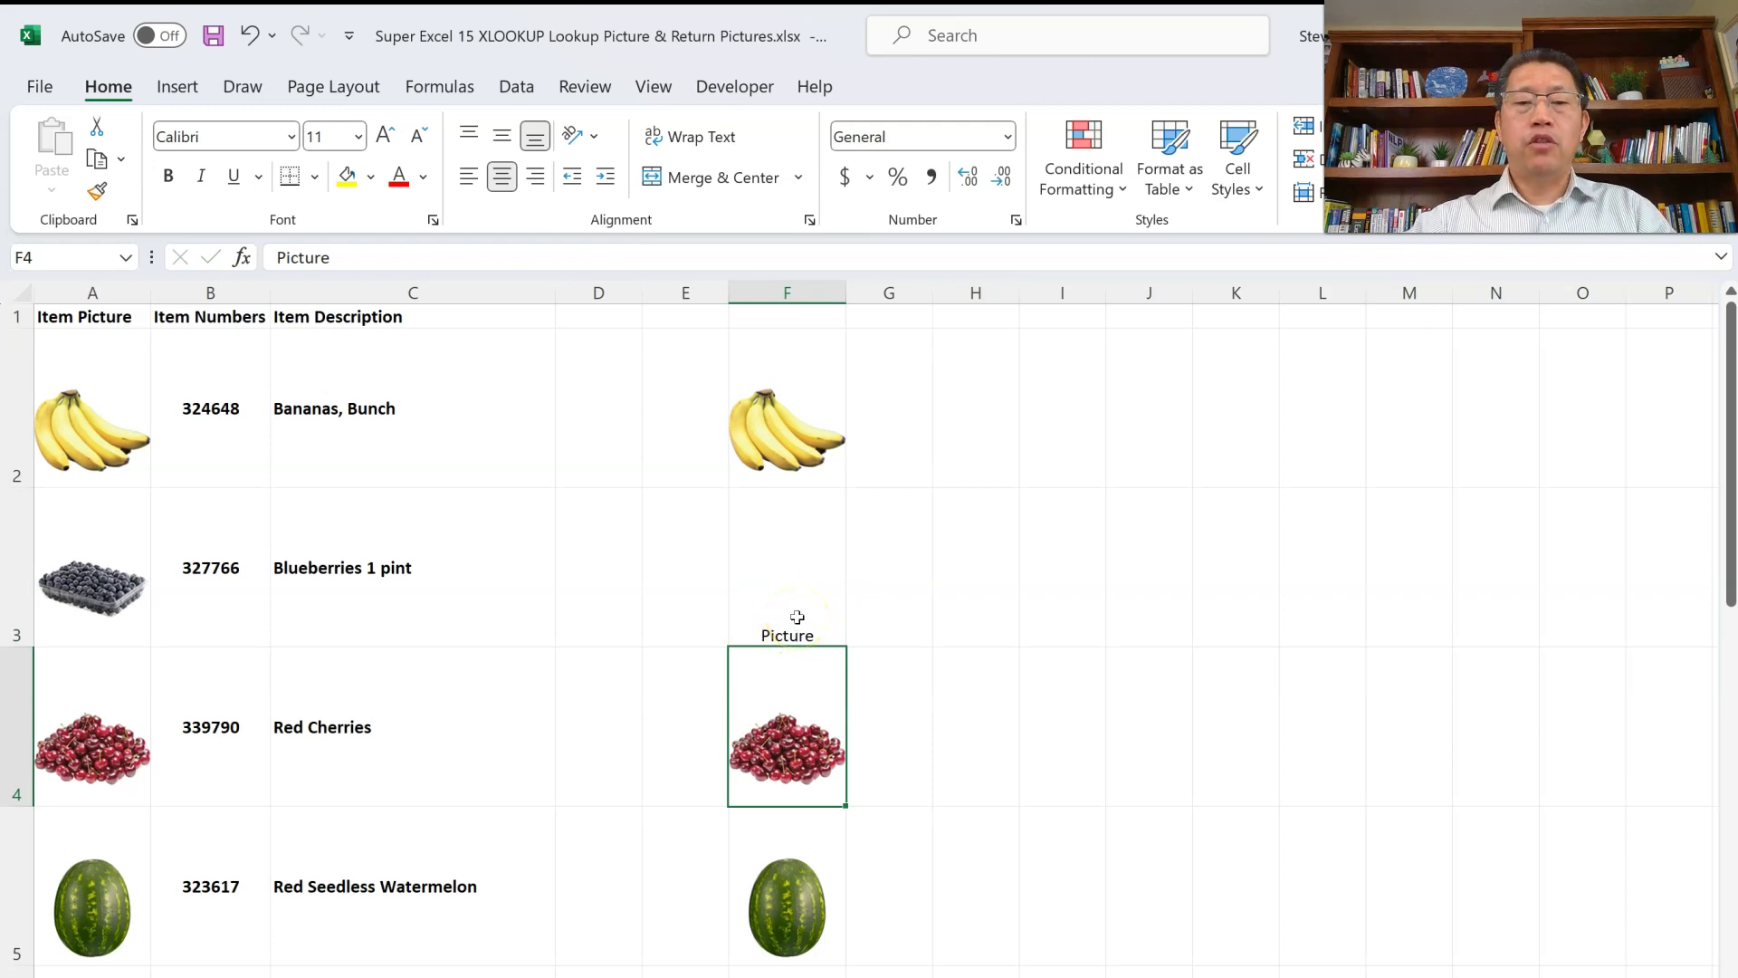
{"action": "key", "text": "ctrl+z"}
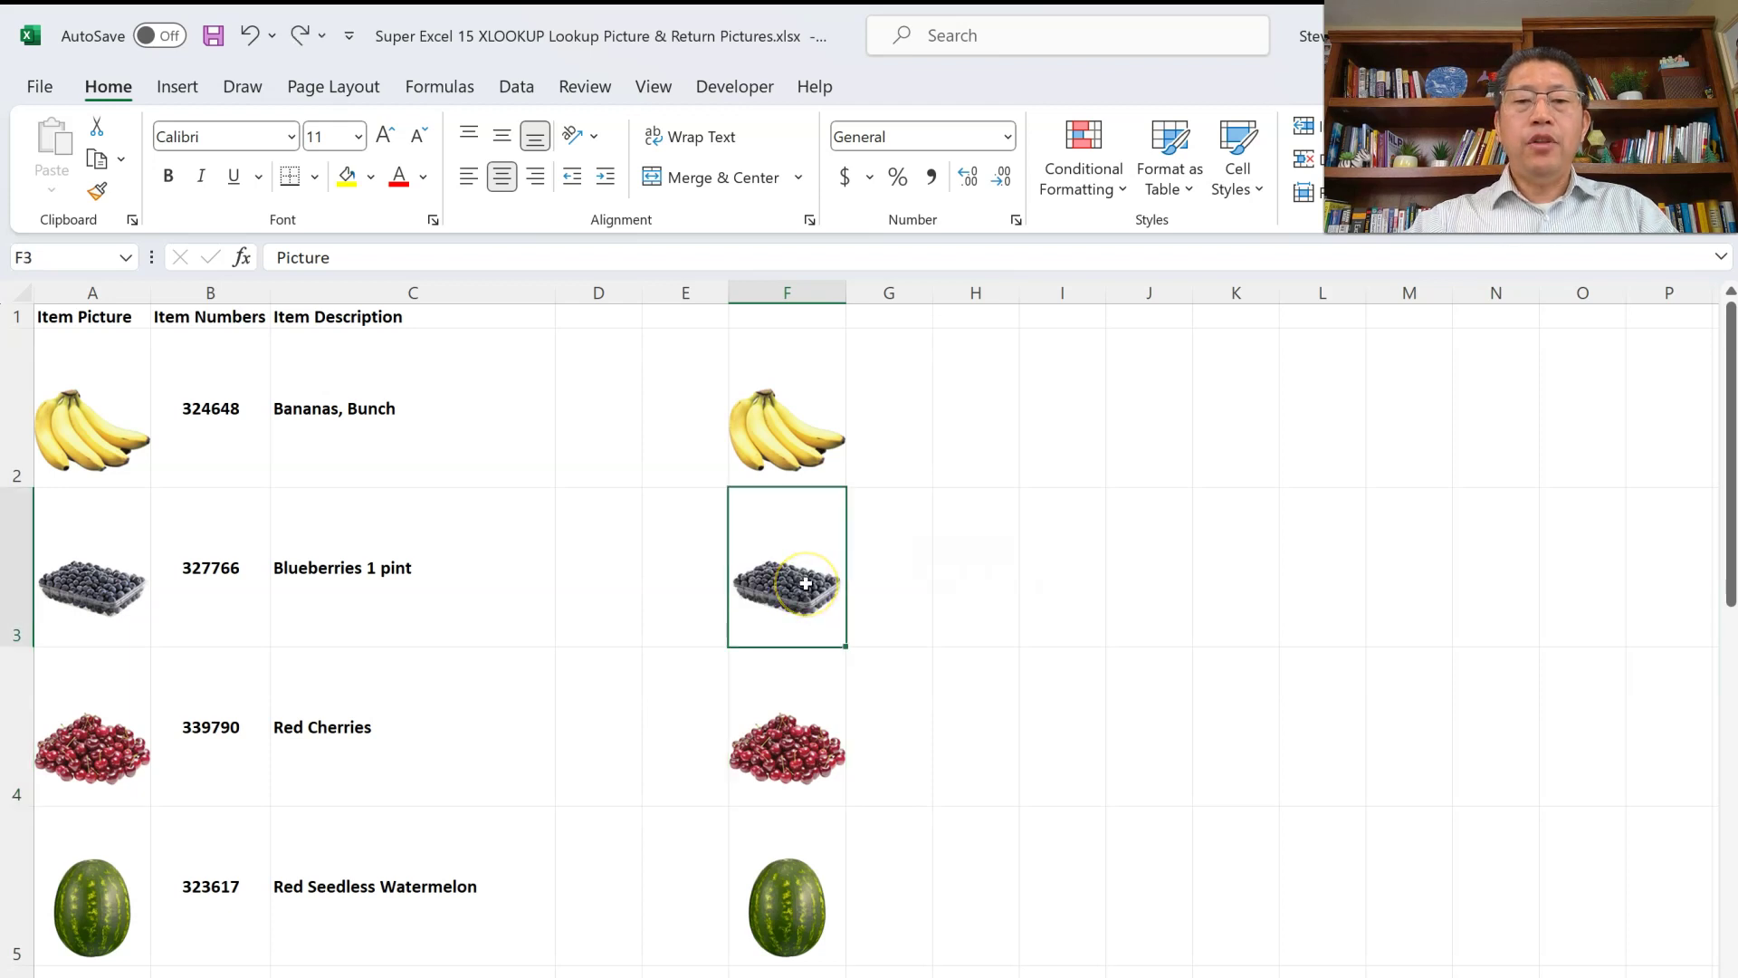
{"action": "double_click", "coordinate": [806, 584]}
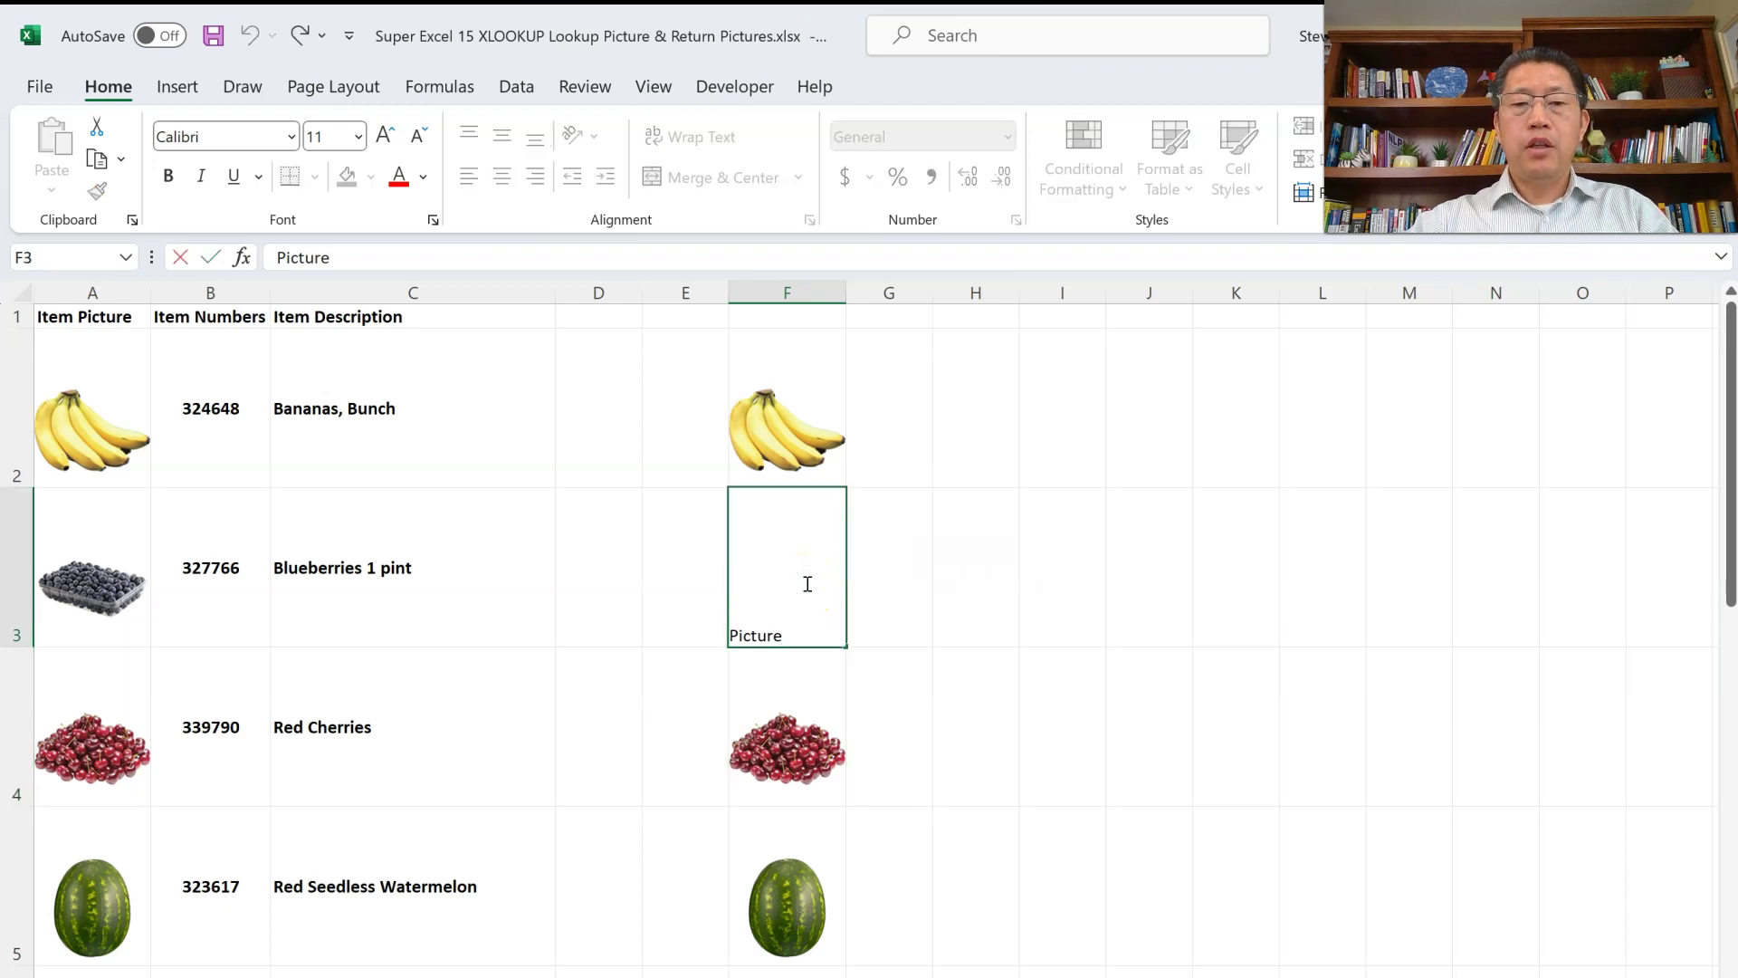
{"action": "key", "text": "Escape"}
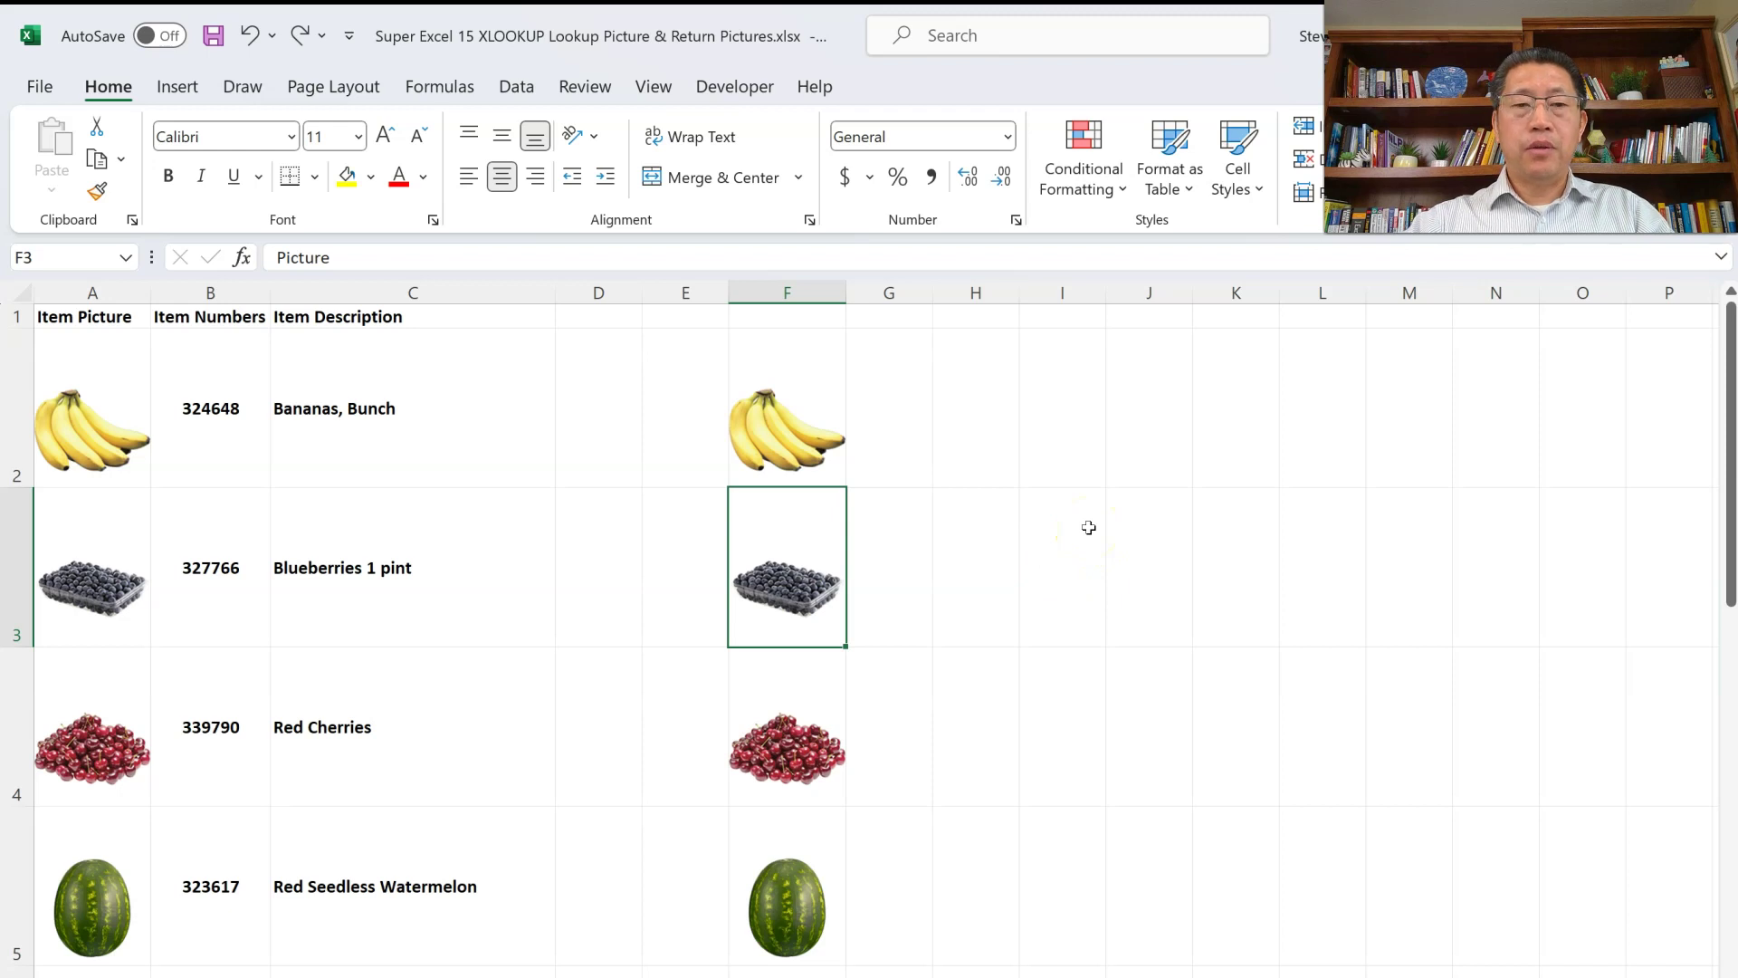
Insert Red Seedless Watermelon.png from the Fresh Fruits folder as a picture placed over the cells at I2.
{"action": "left_click", "coordinate": [1078, 470]}
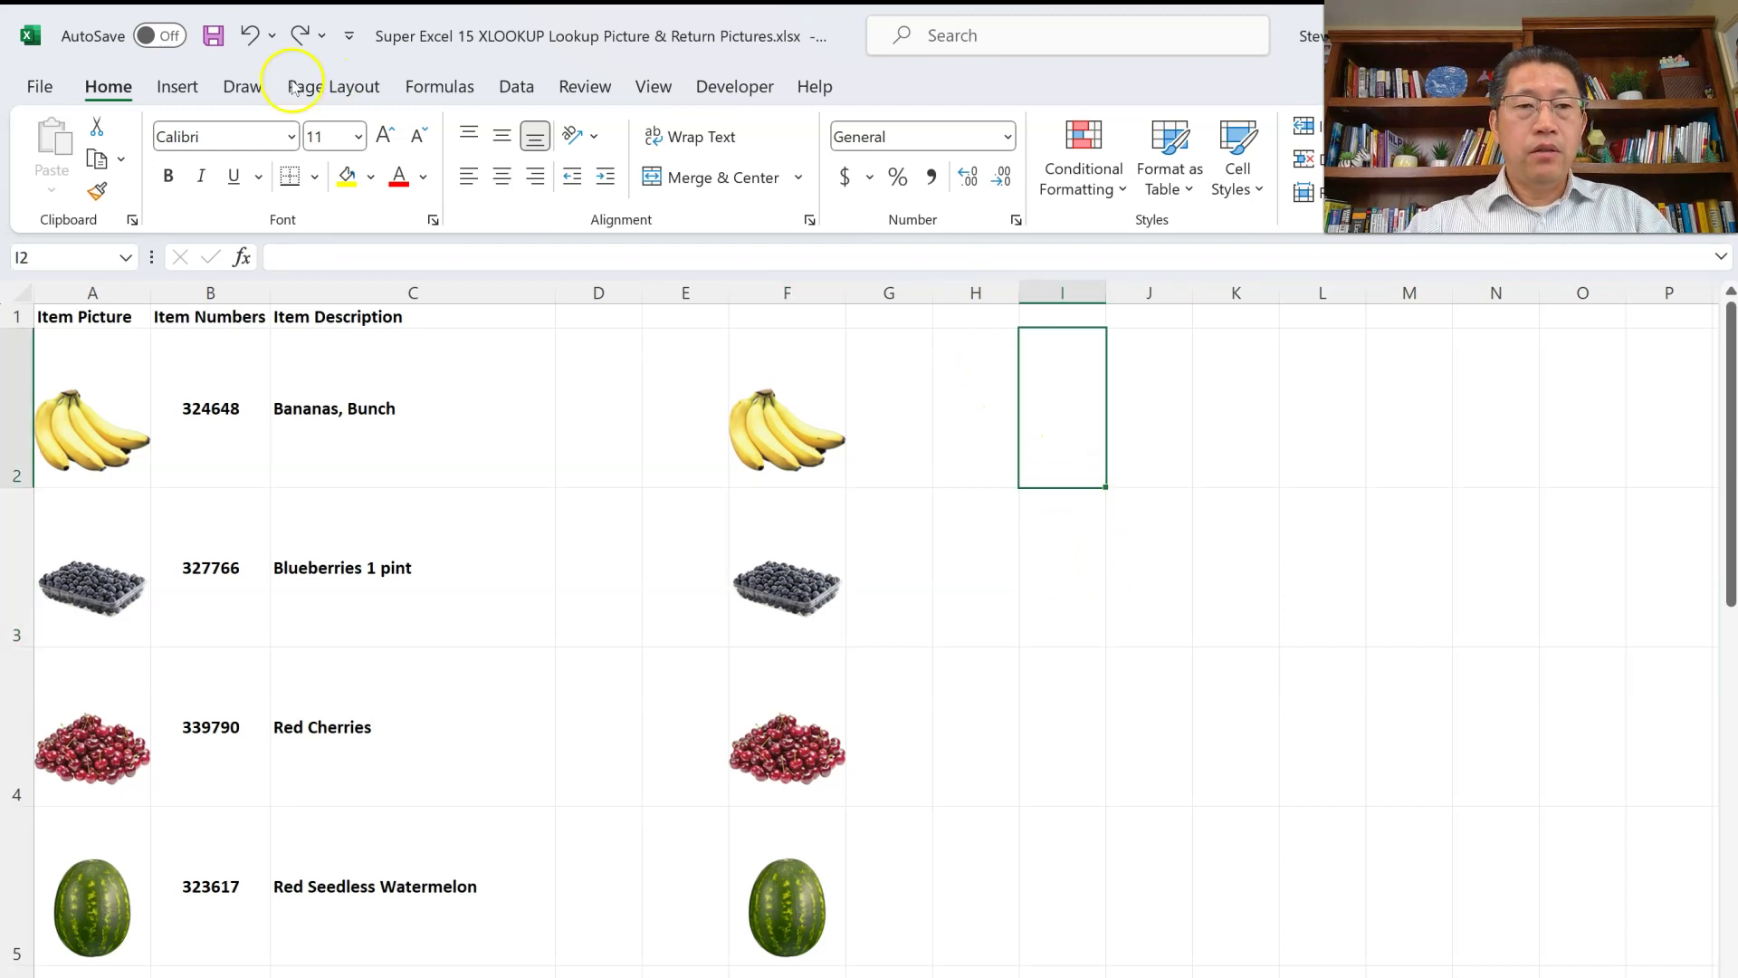
{"action": "left_click", "coordinate": [178, 86]}
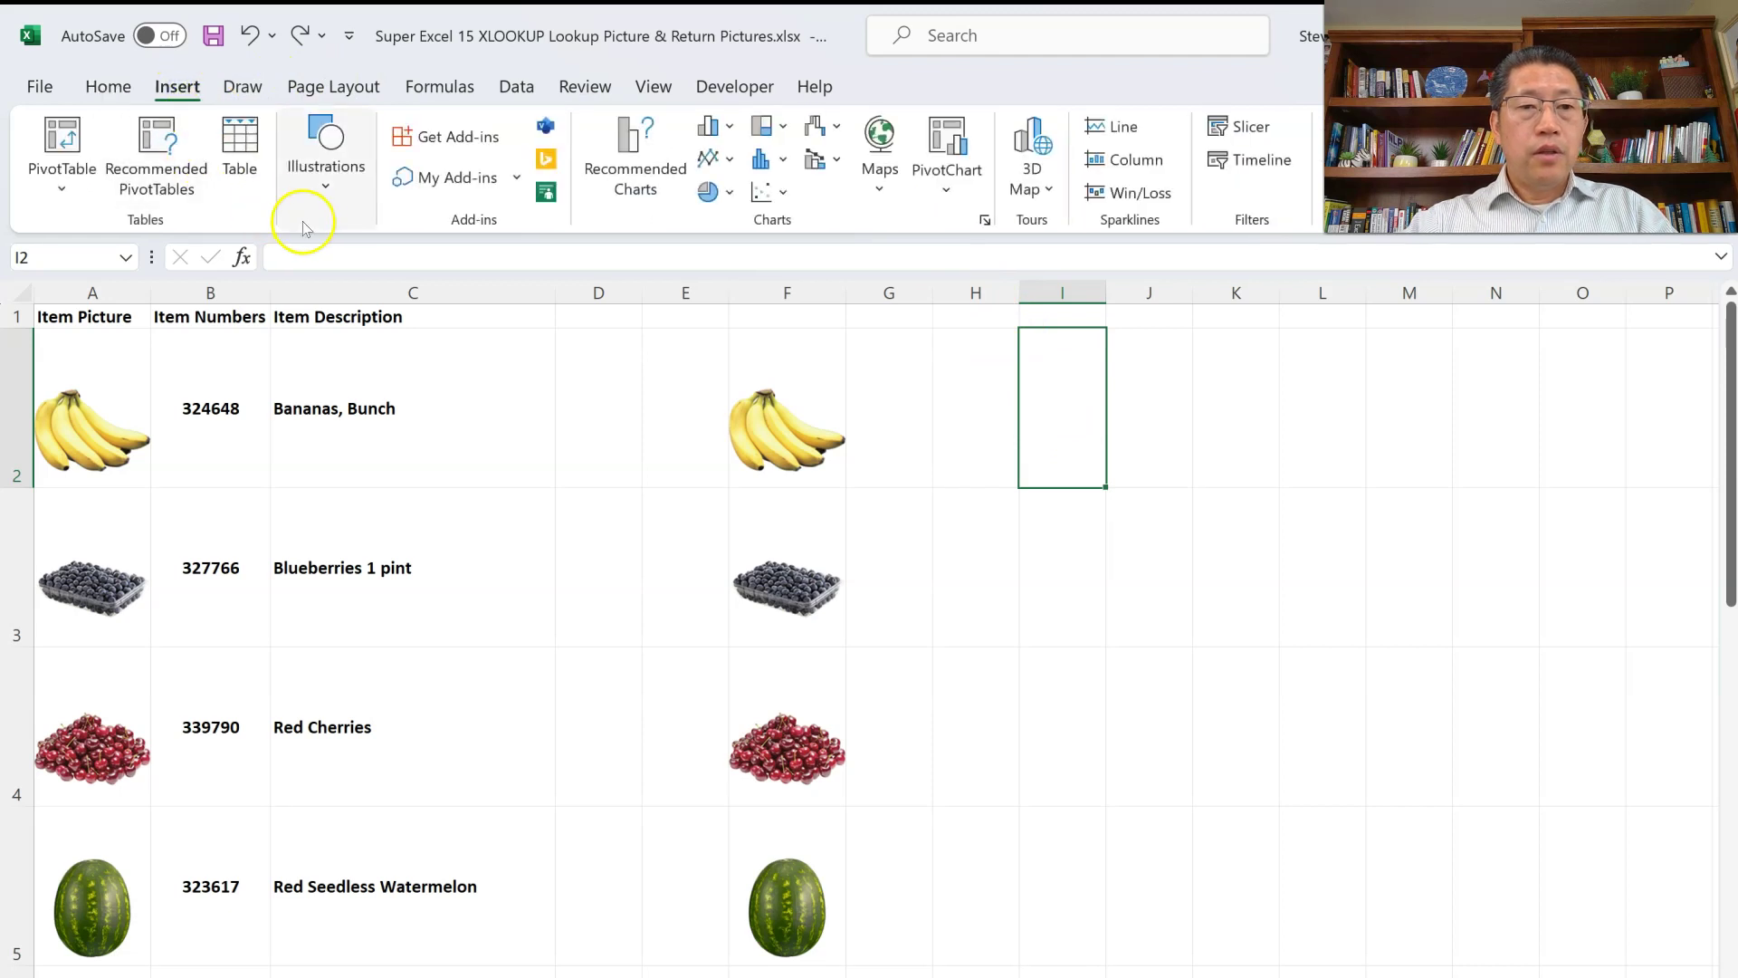
{"action": "left_click", "coordinate": [322, 185]}
{"action": "left_click", "coordinate": [316, 292]}
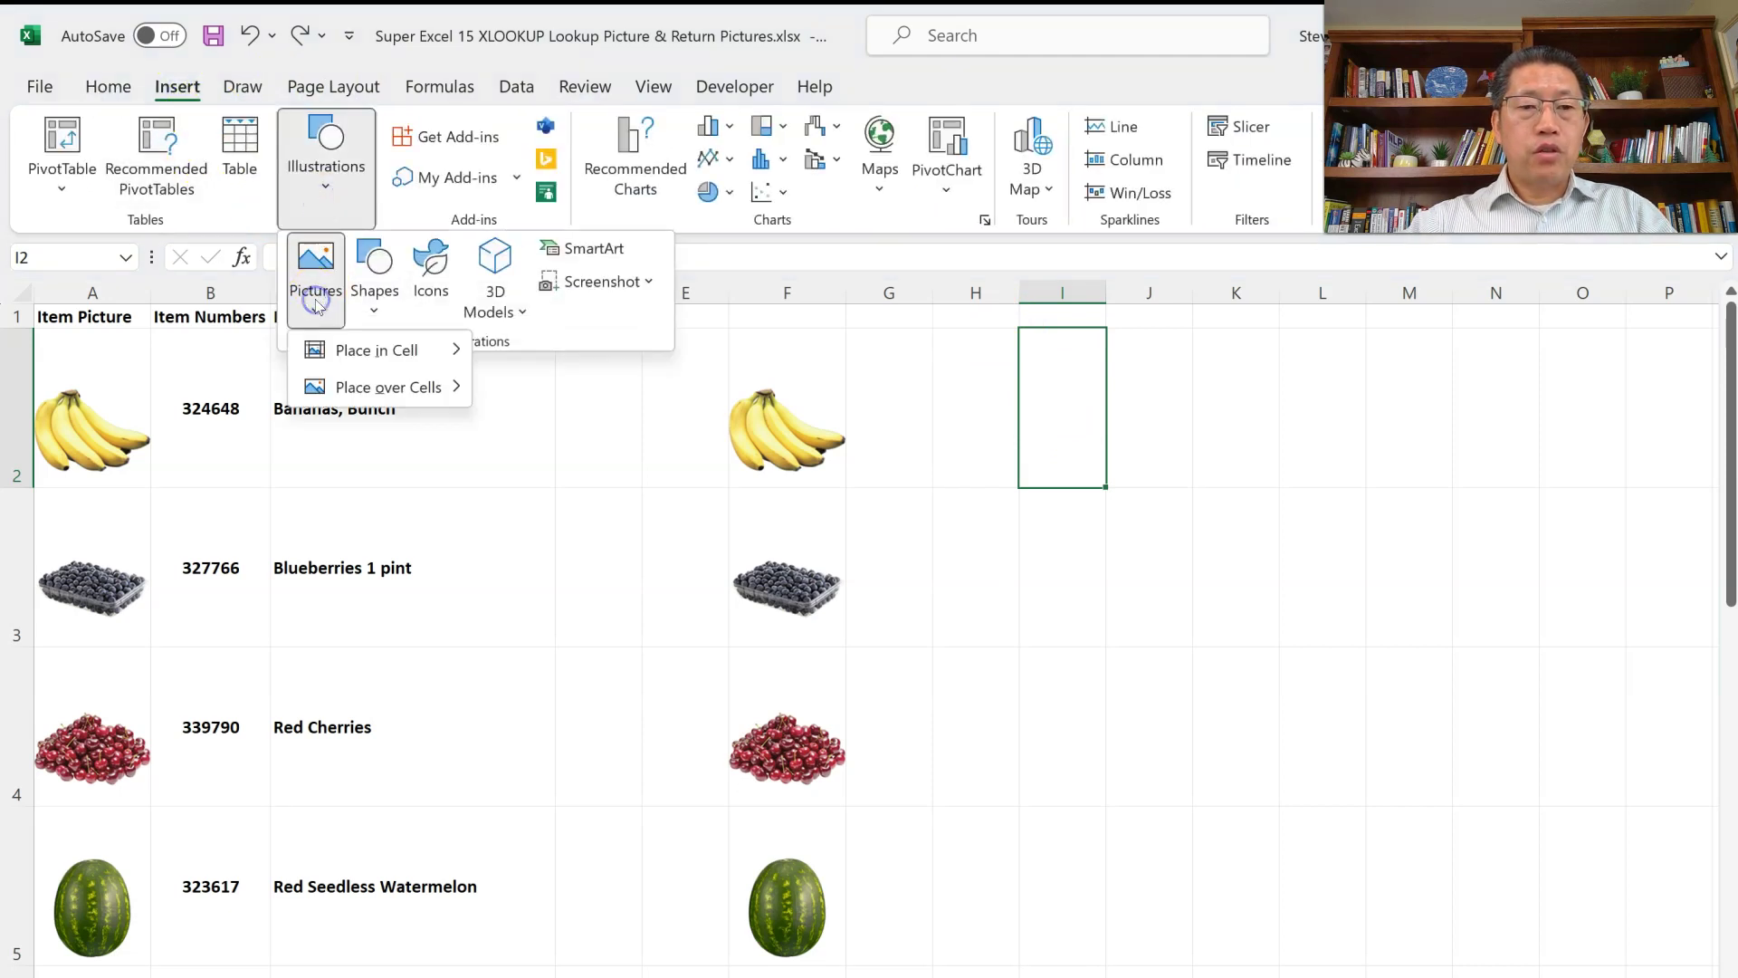
{"action": "mouse_move", "coordinate": [396, 389]}
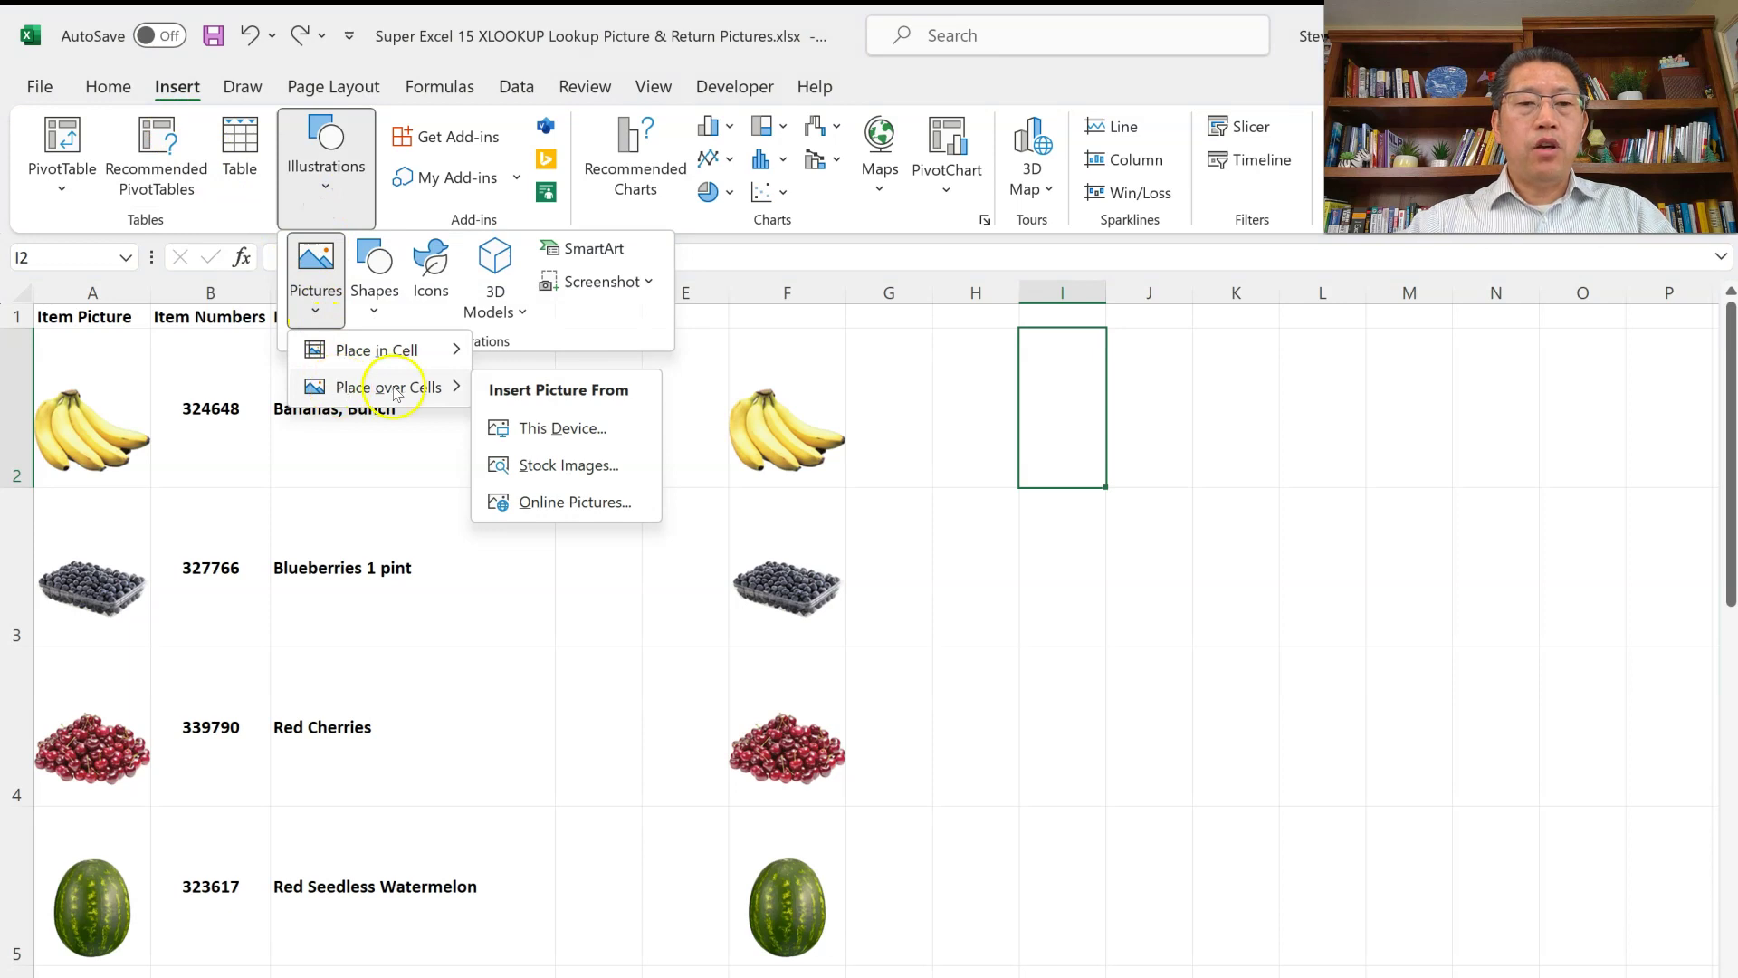
{"action": "left_click", "coordinate": [512, 428]}
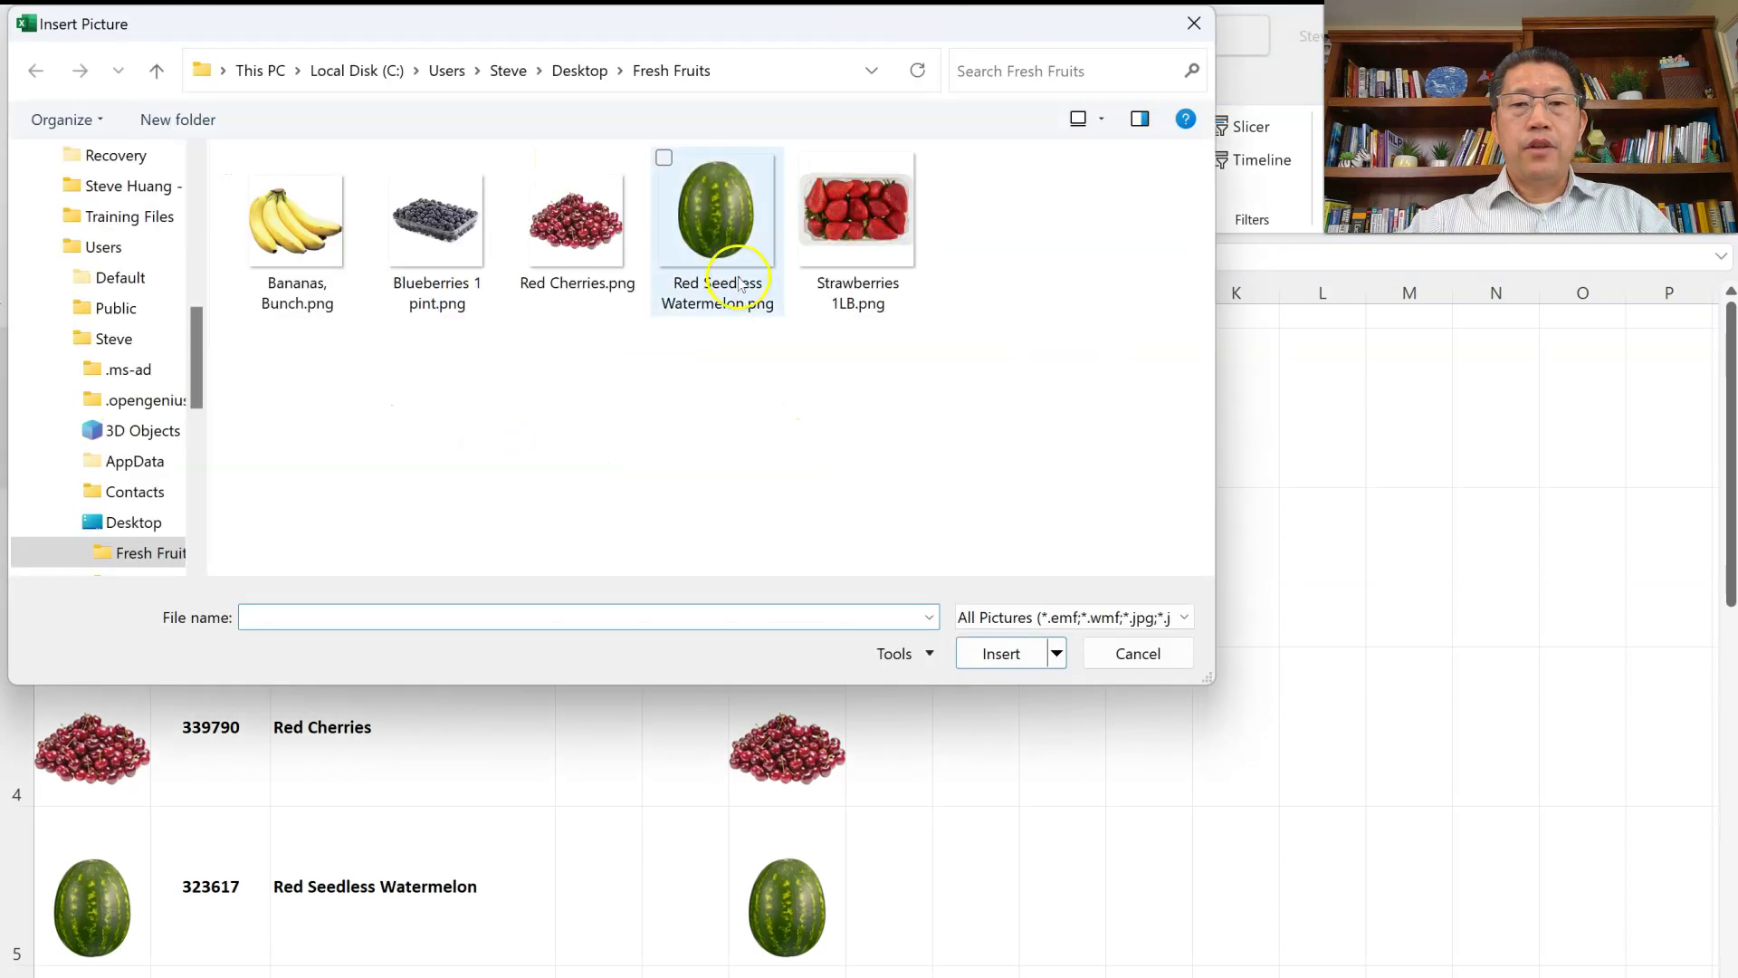
{"action": "double_click", "coordinate": [734, 238]}
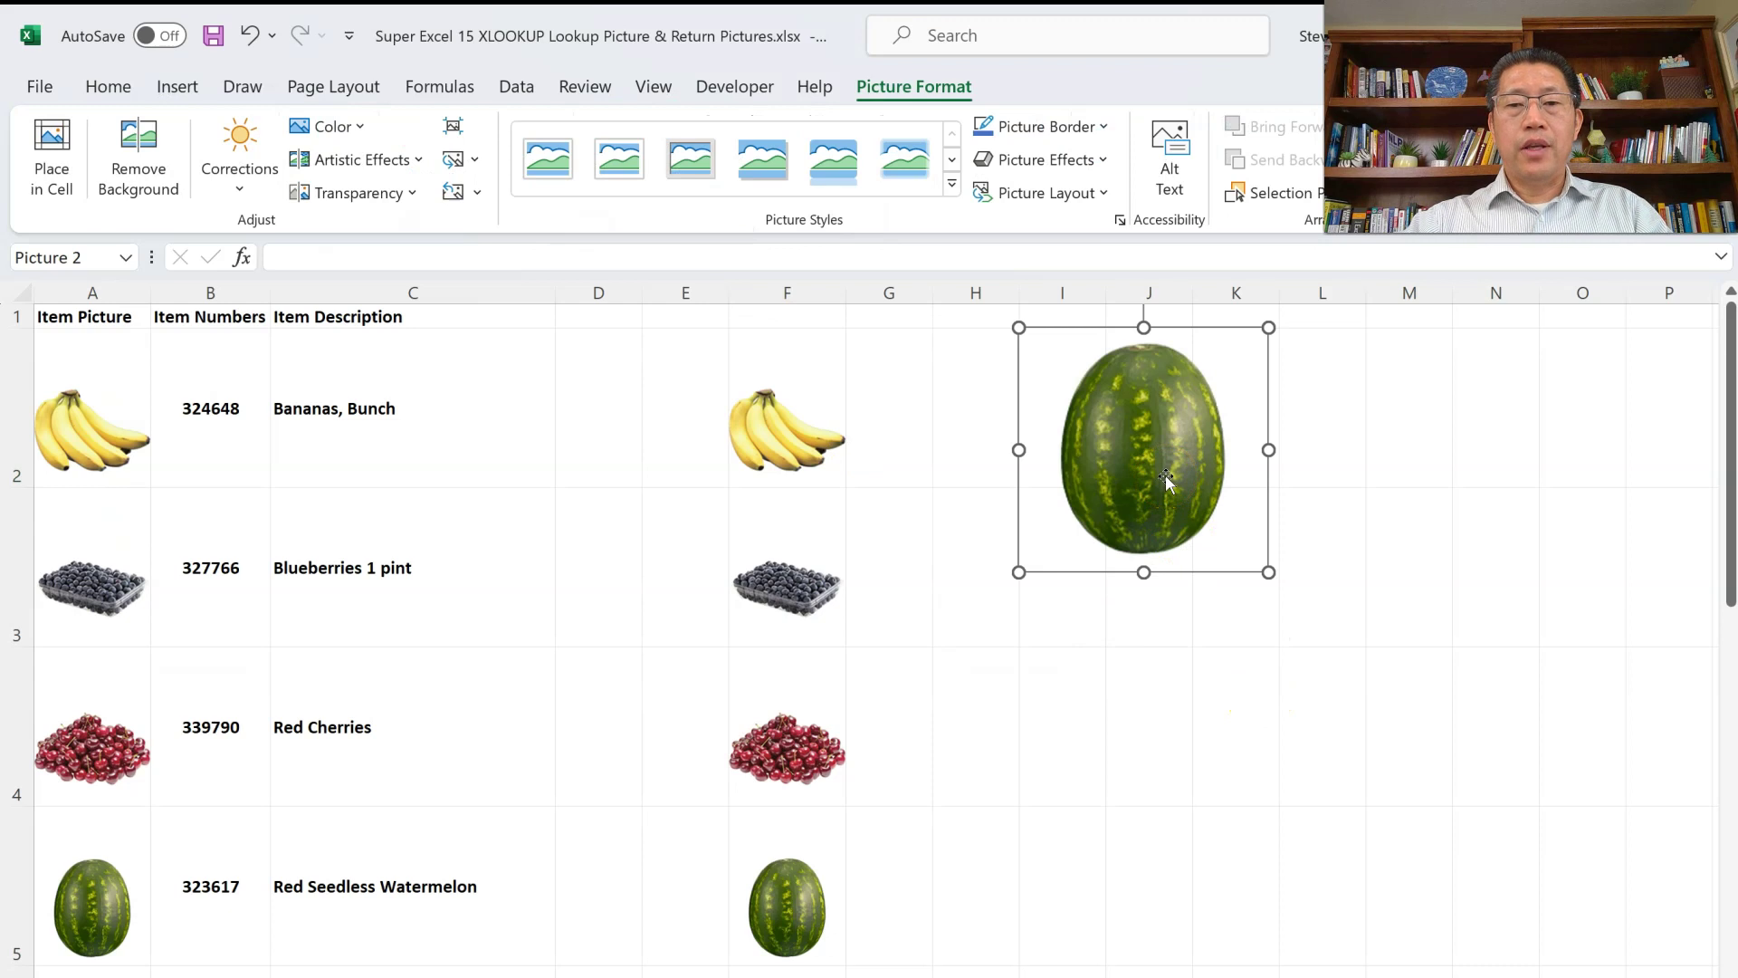
Convert the floating watermelon picture into a picture placed in cell I2.
{"action": "left_click", "coordinate": [1166, 454]}
{"action": "right_click", "coordinate": [1166, 454]}
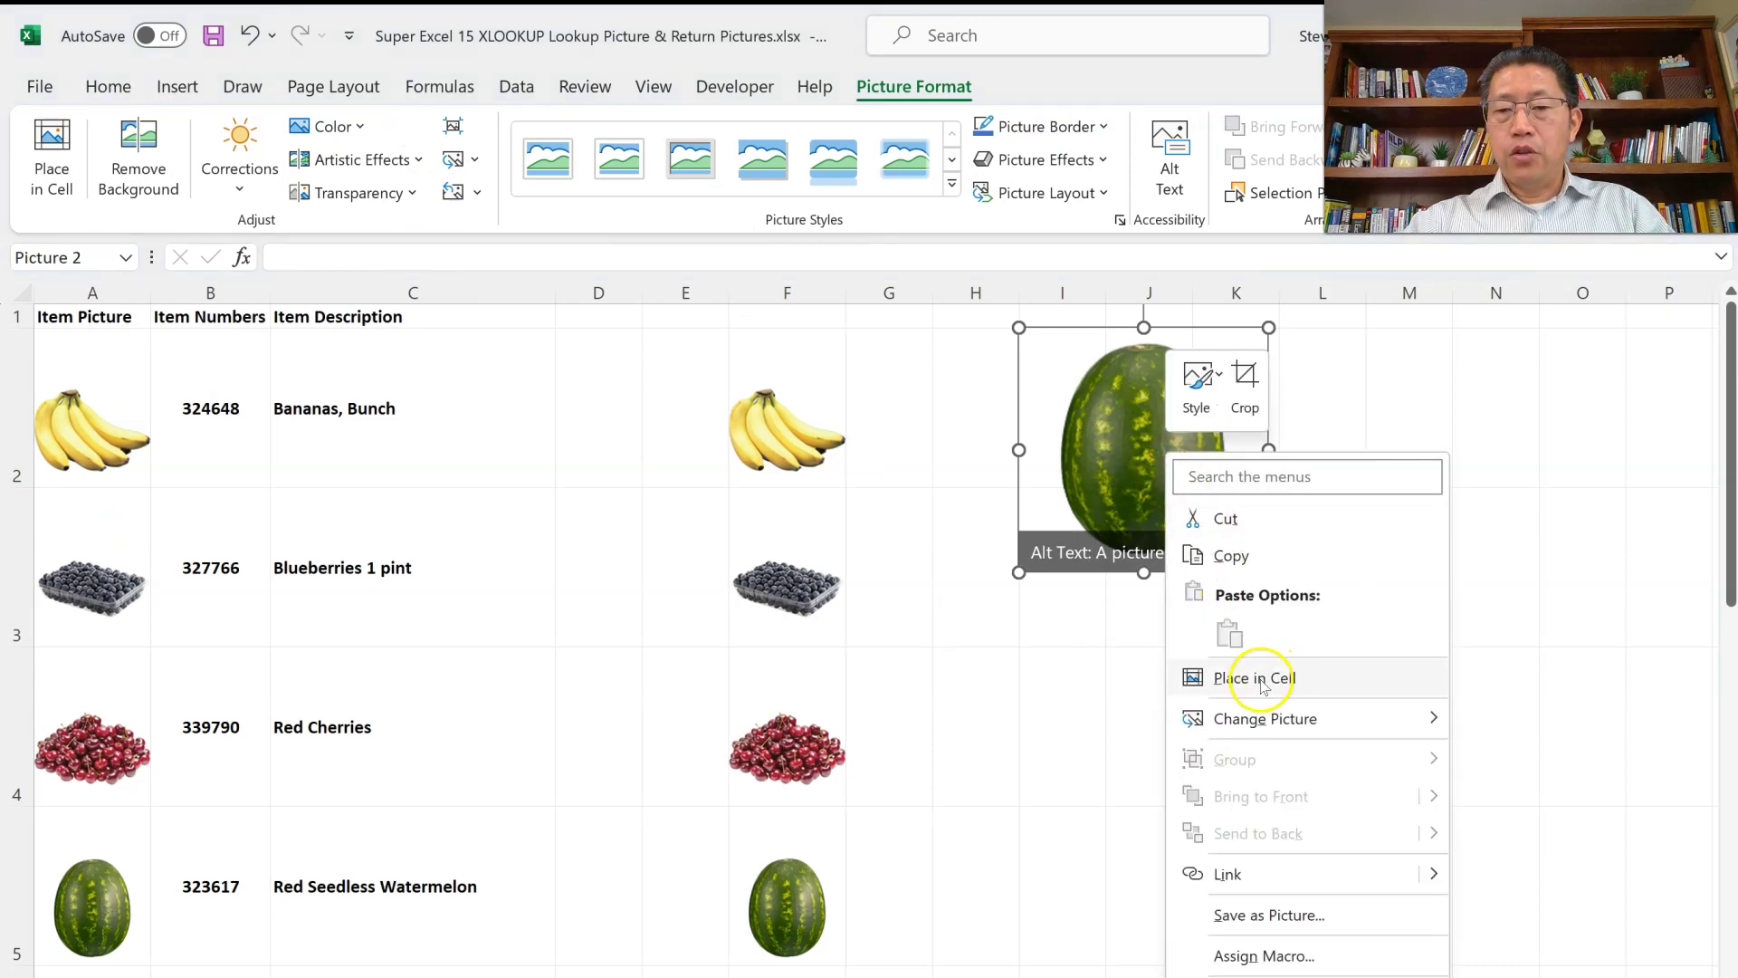
{"action": "left_click", "coordinate": [1263, 685]}
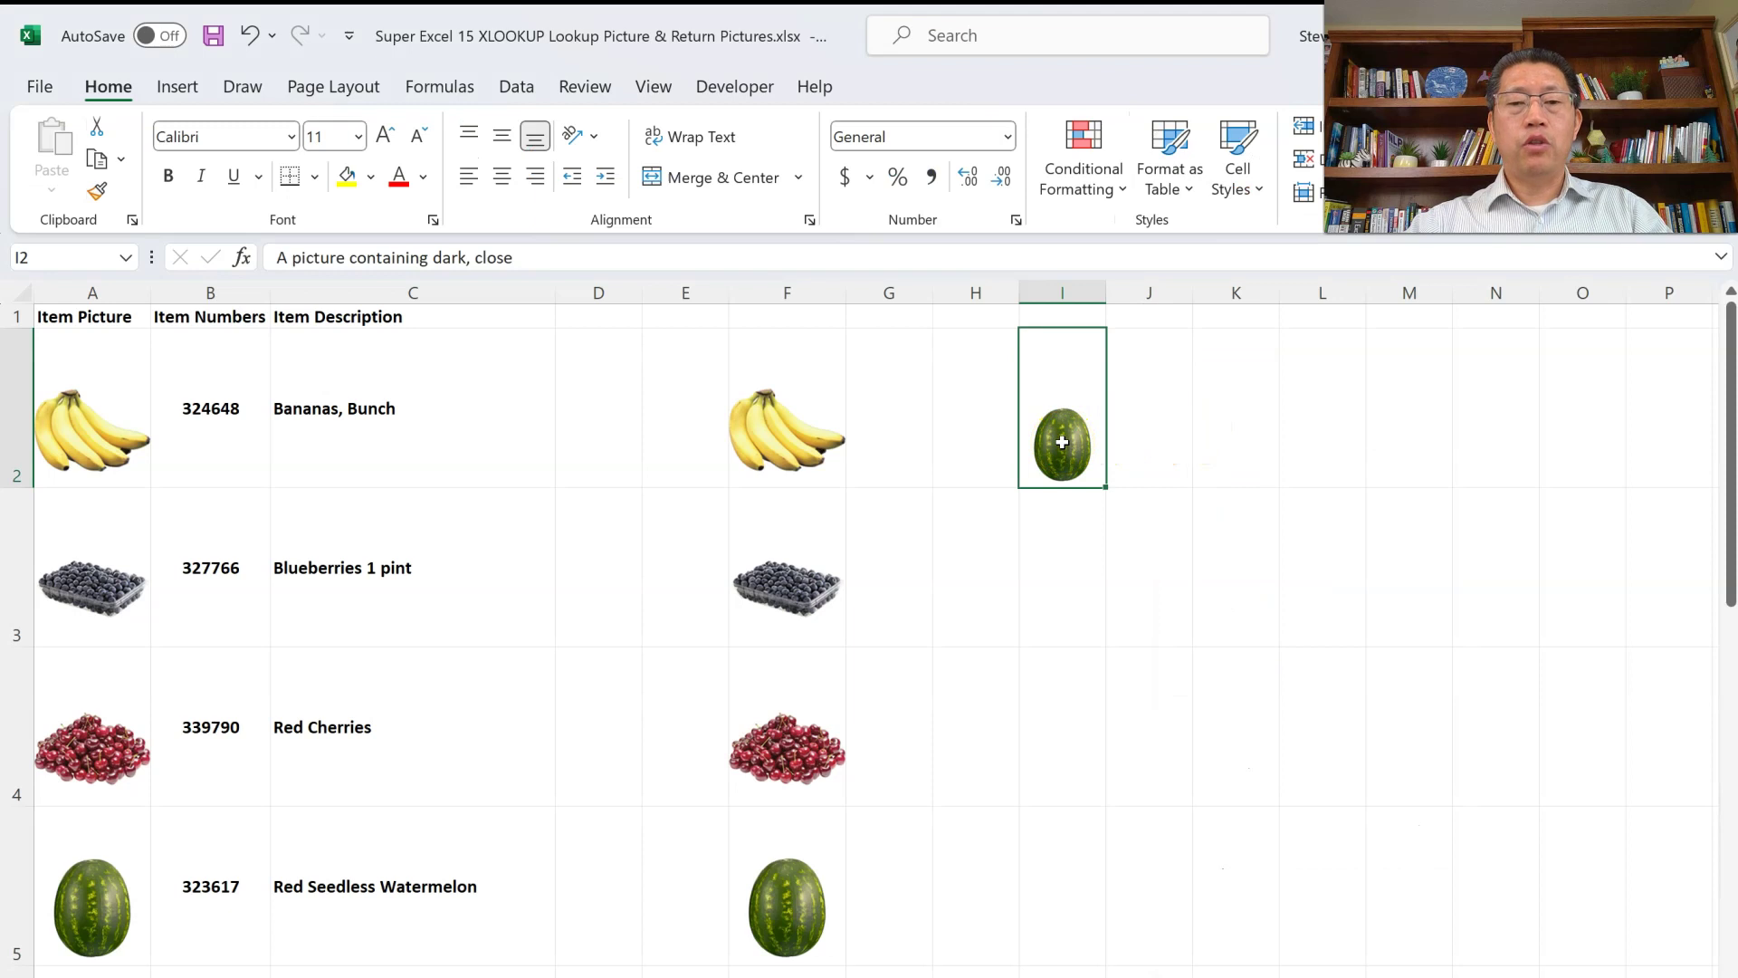
With I3 as the target cell, display the source options for inserting a picture placed in a cell.
{"action": "key", "text": "Return"}
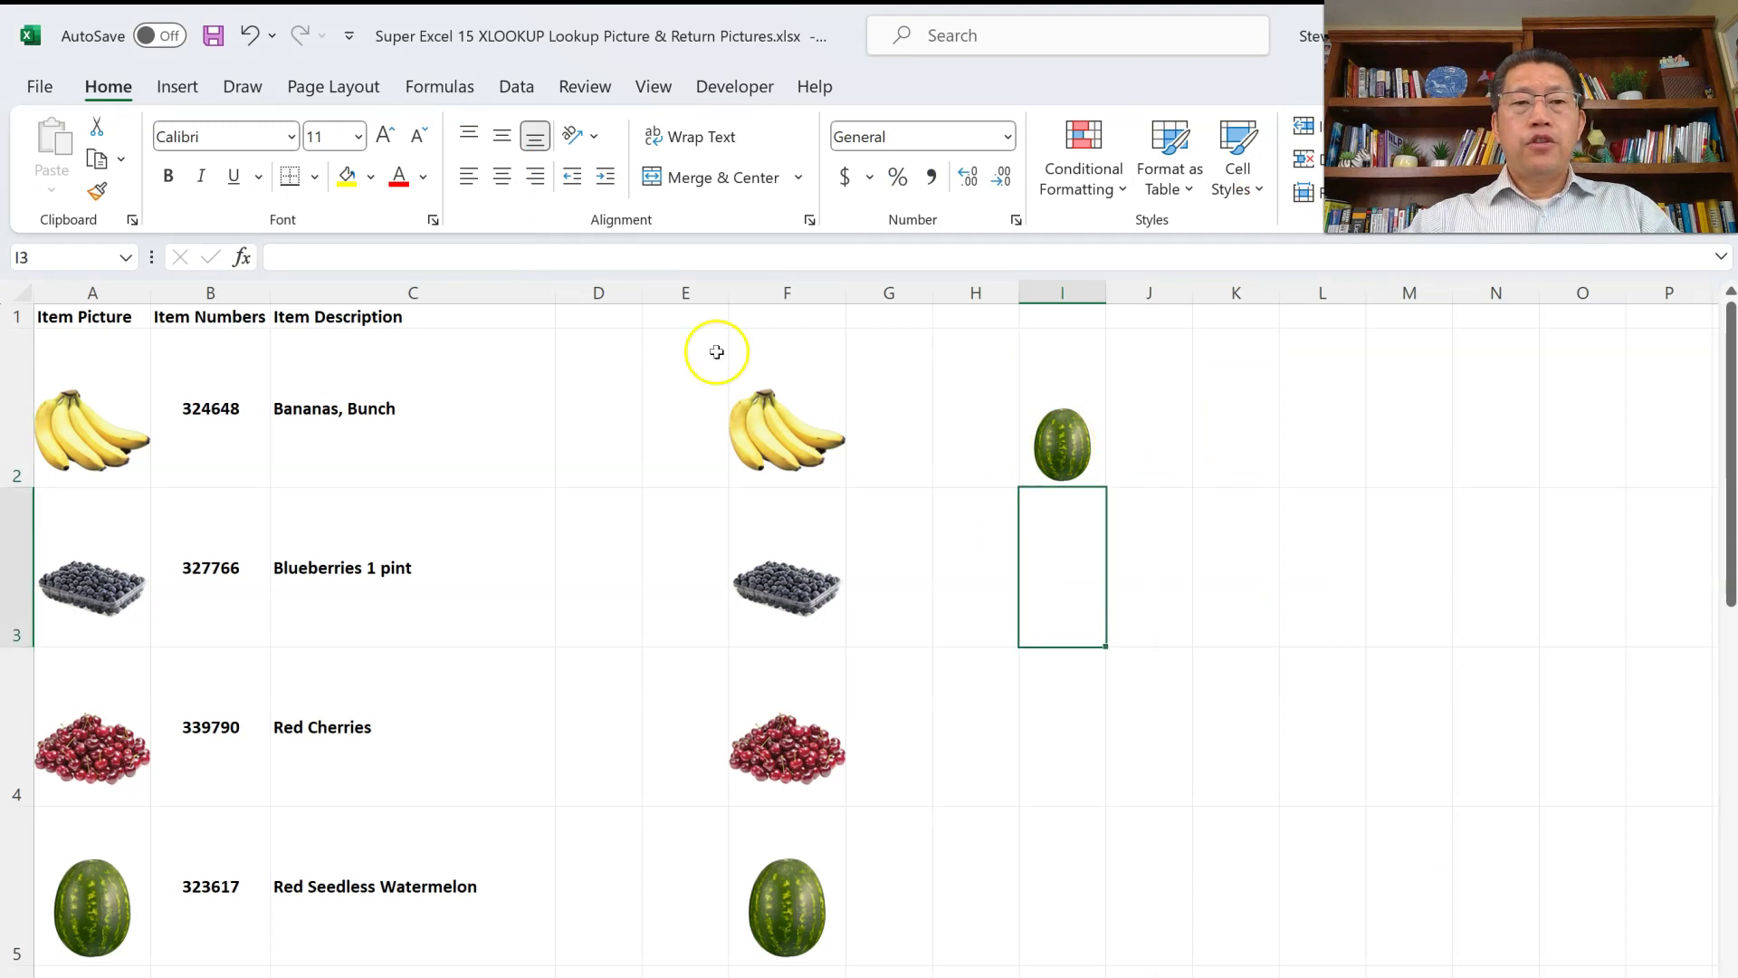
{"action": "left_click", "coordinate": [198, 91]}
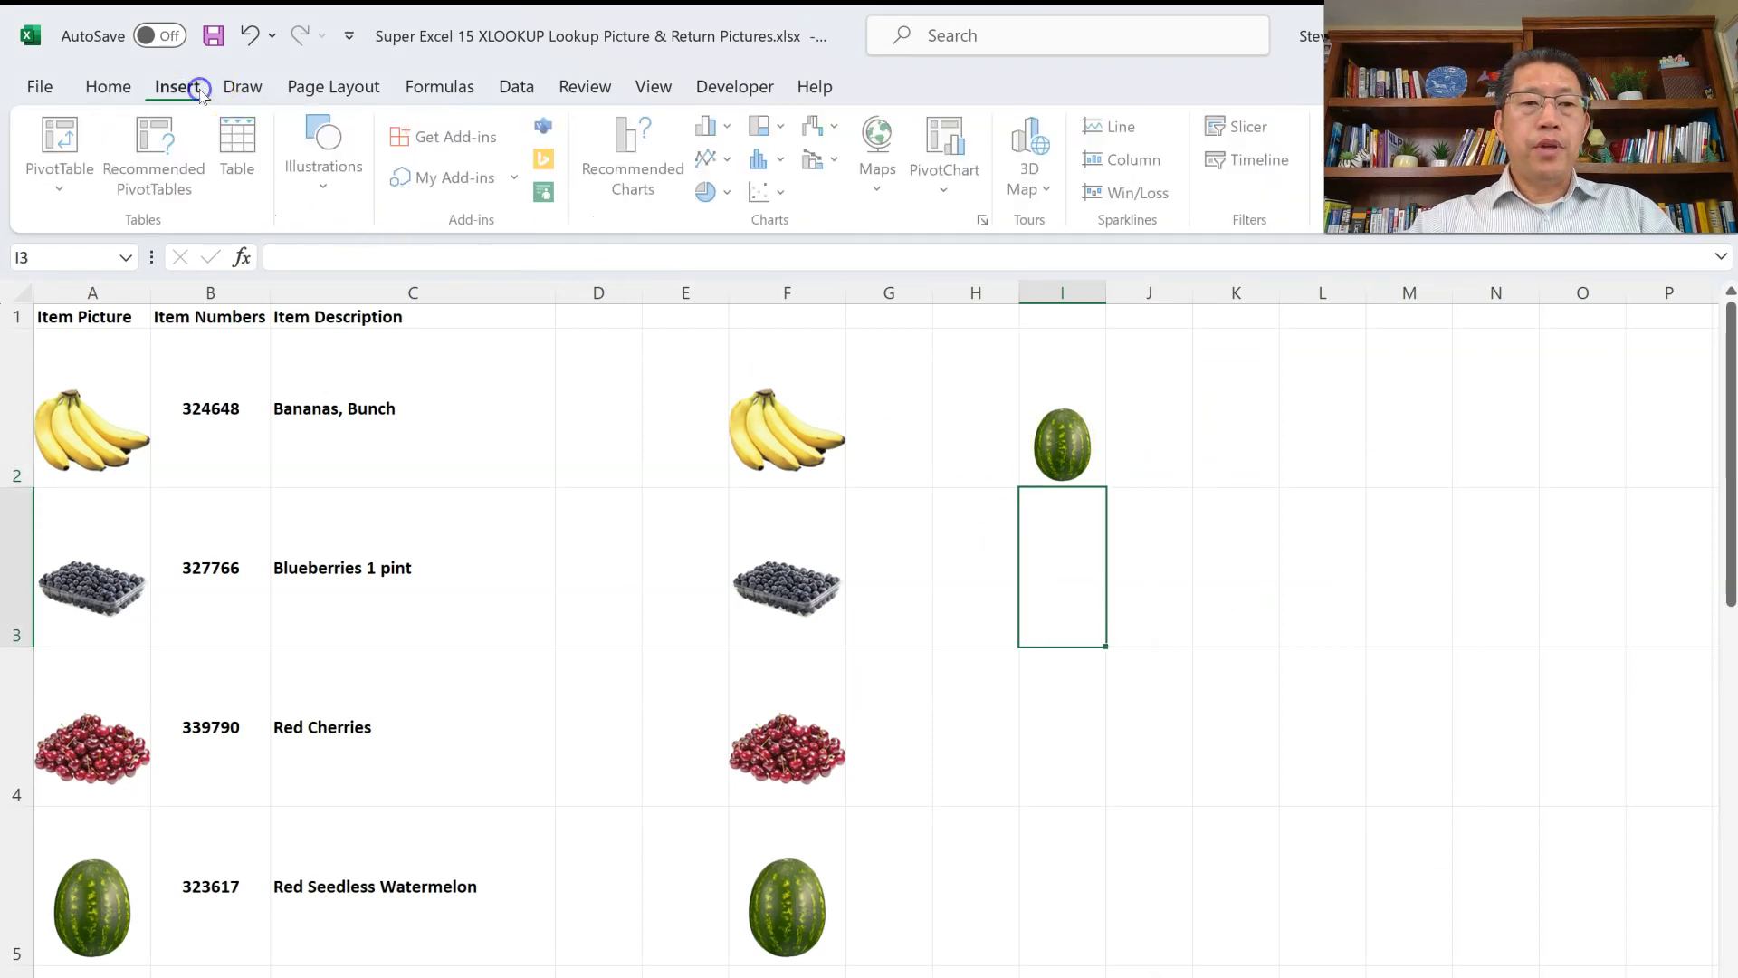
{"action": "left_click", "coordinate": [312, 268]}
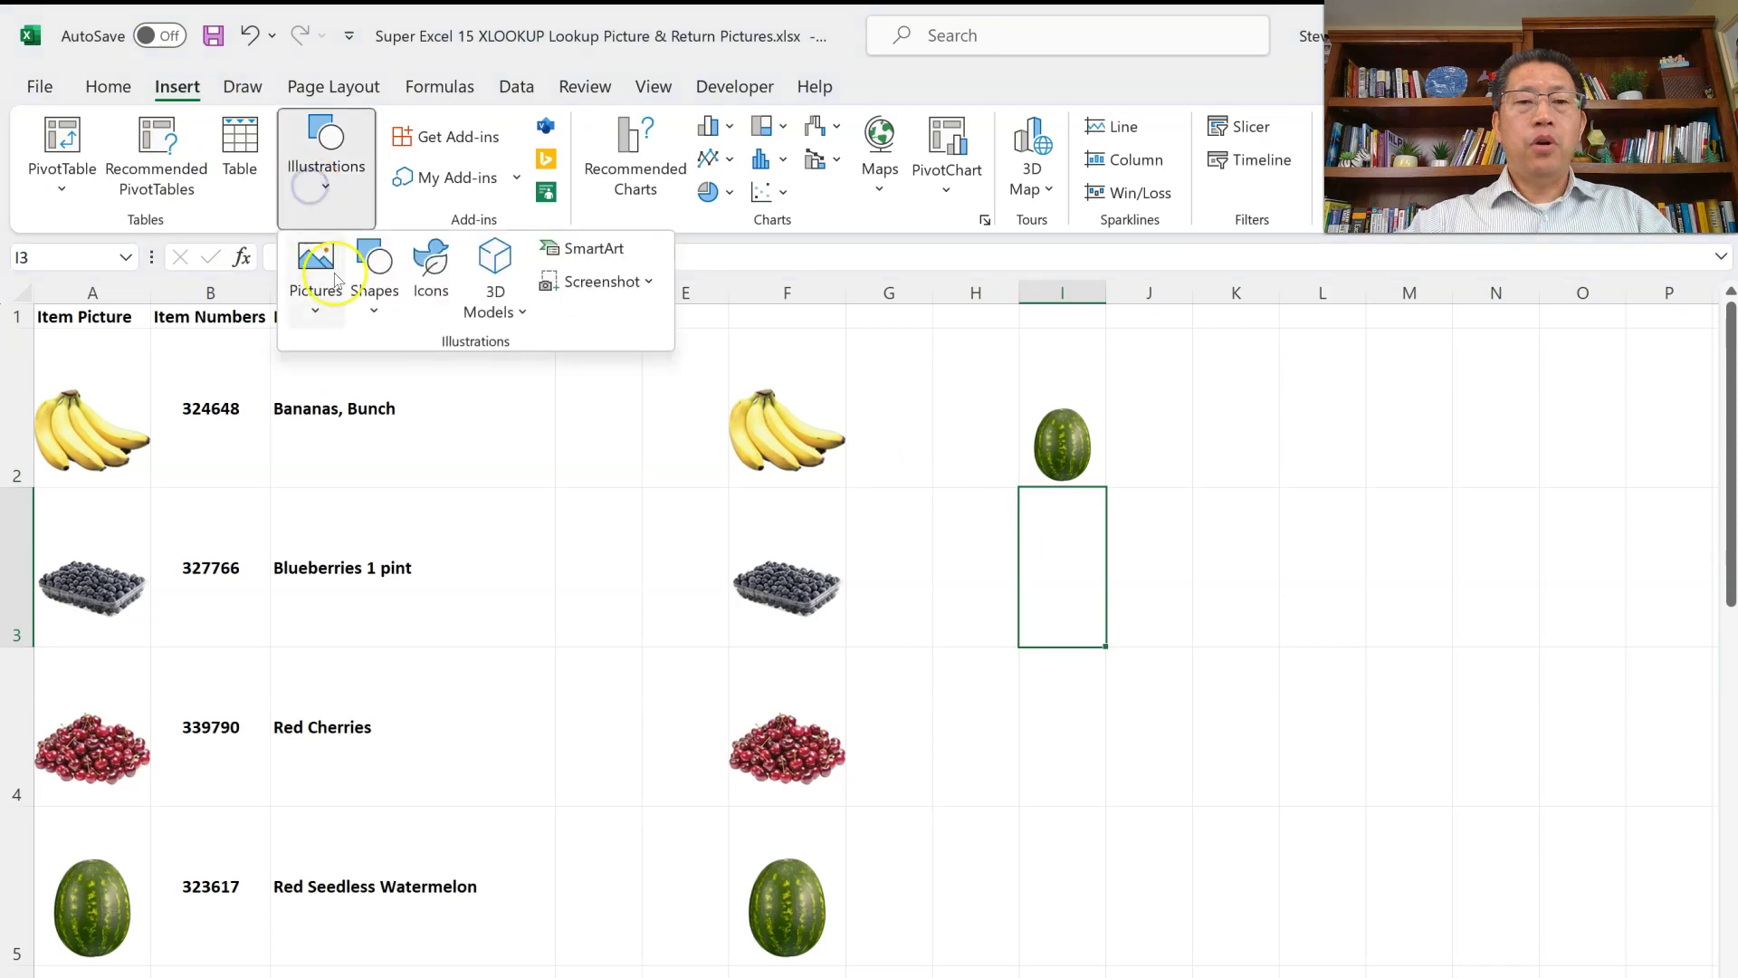
{"action": "mouse_move", "coordinate": [338, 358]}
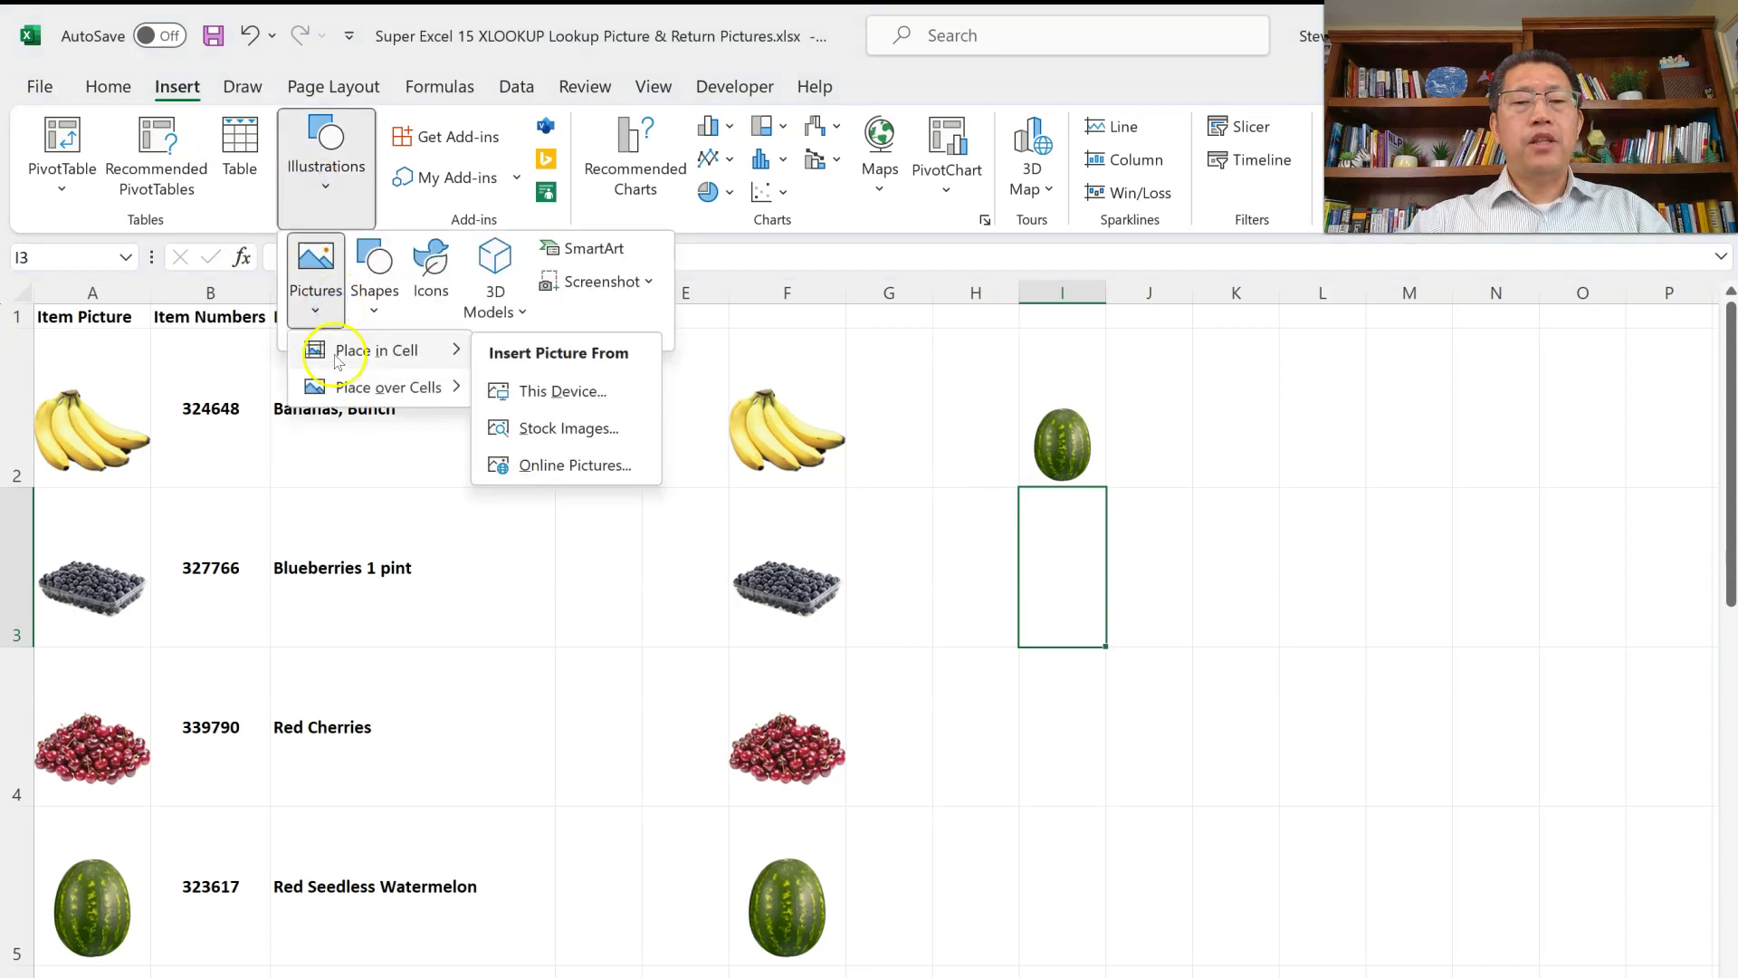